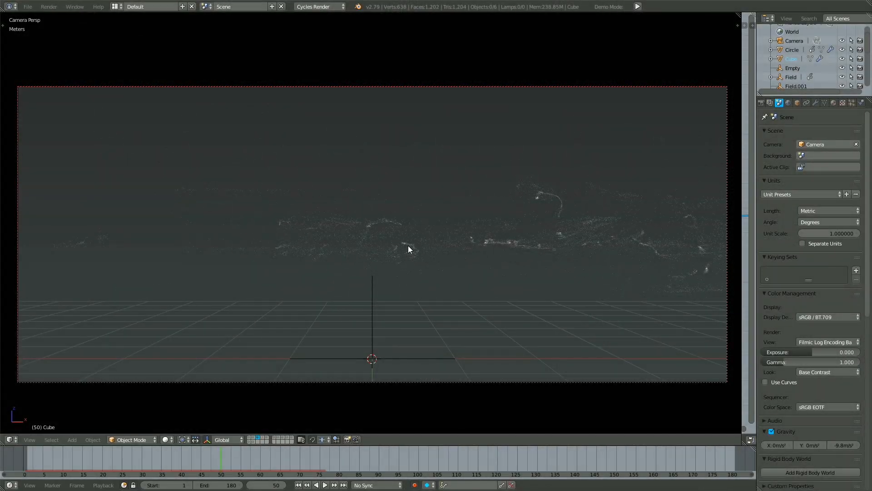
# Compare the icosphere and cube particle systems by viewing their layers one after the other through the camera
pyautogui.rightClick(337, 233)
pyautogui.press('g')
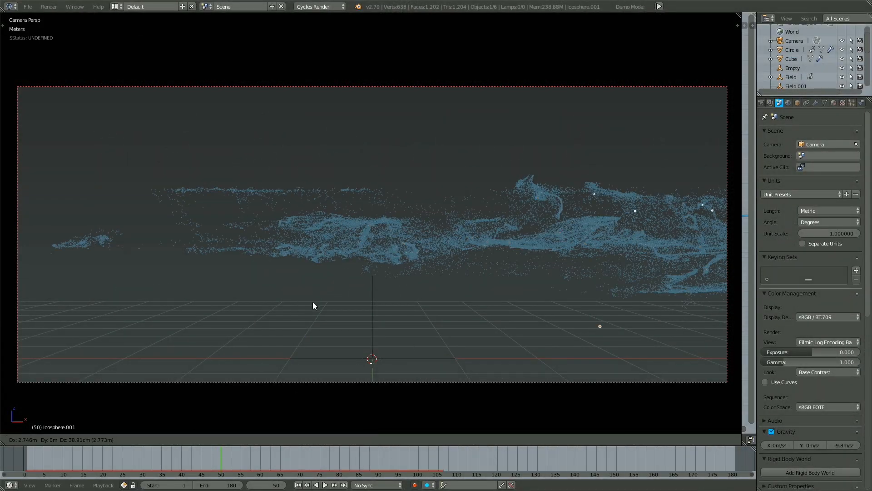
pyautogui.press('Escape')
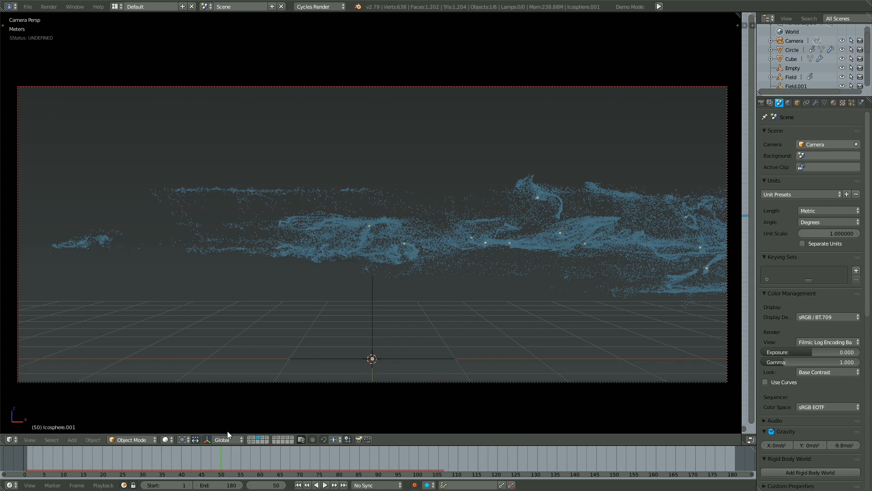
pyautogui.click(264, 439)
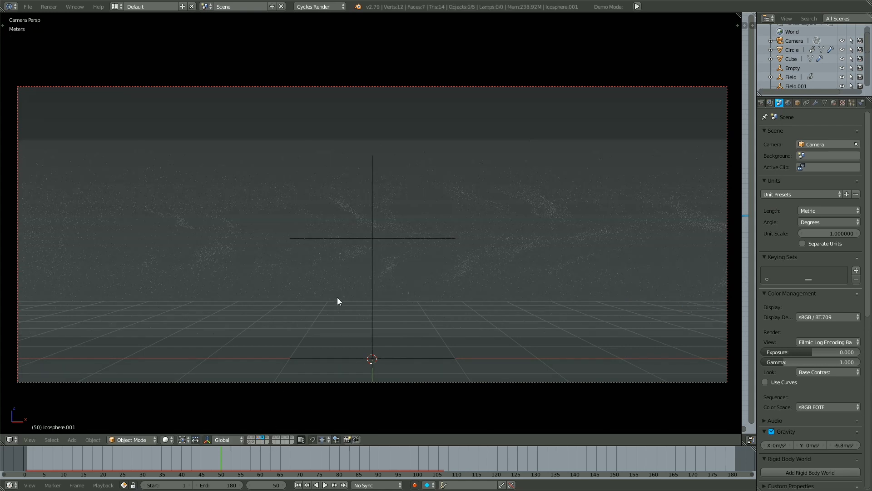
pyautogui.rightClick(397, 267)
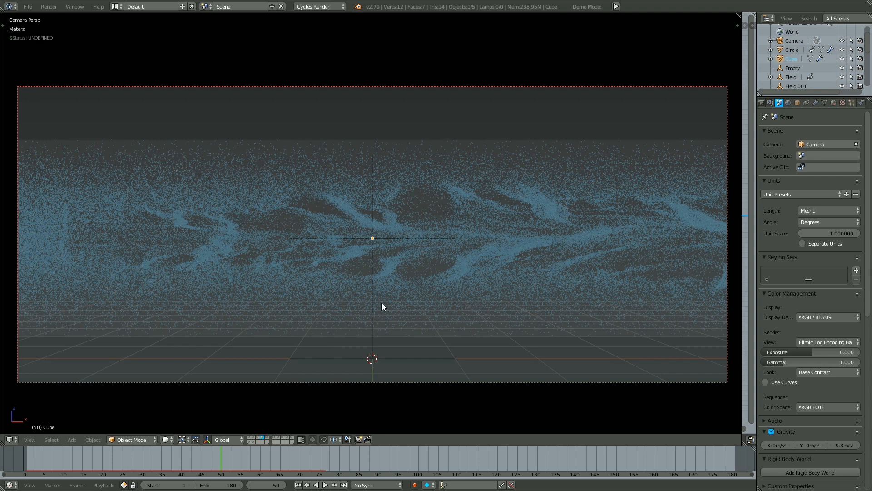
pyautogui.click(258, 437)
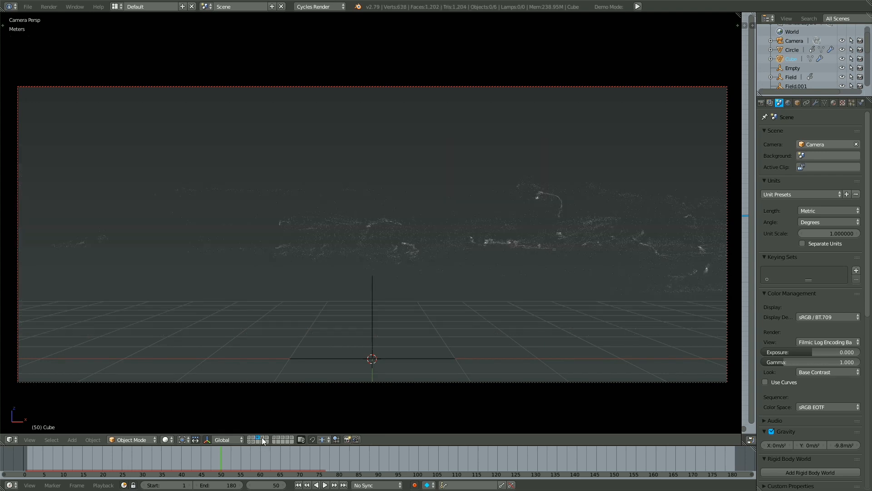
# Inspect the icosphere emitter's particles from outside the camera view and review its particle system settings
pyautogui.press('KP_0')
pyautogui.moveTo(363, 242); pyautogui.dragTo(367, 192, button='middle')
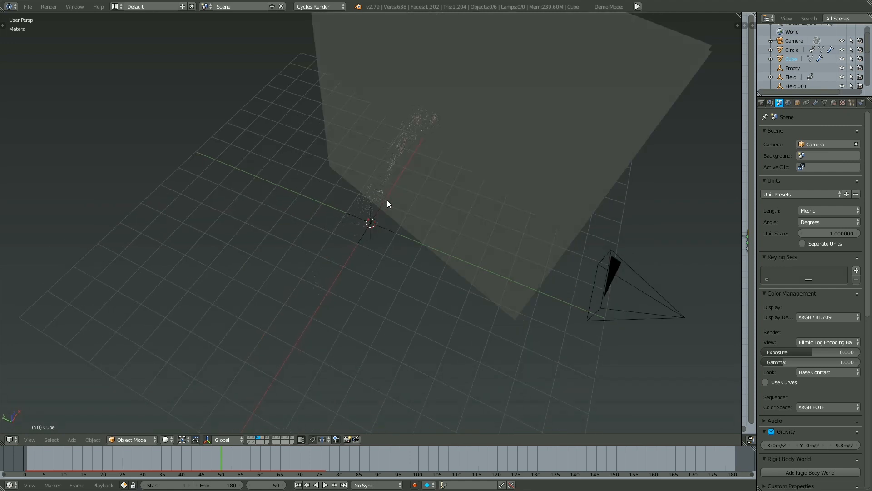
pyautogui.moveTo(453, 253); pyautogui.dragTo(403, 187, button='middle')
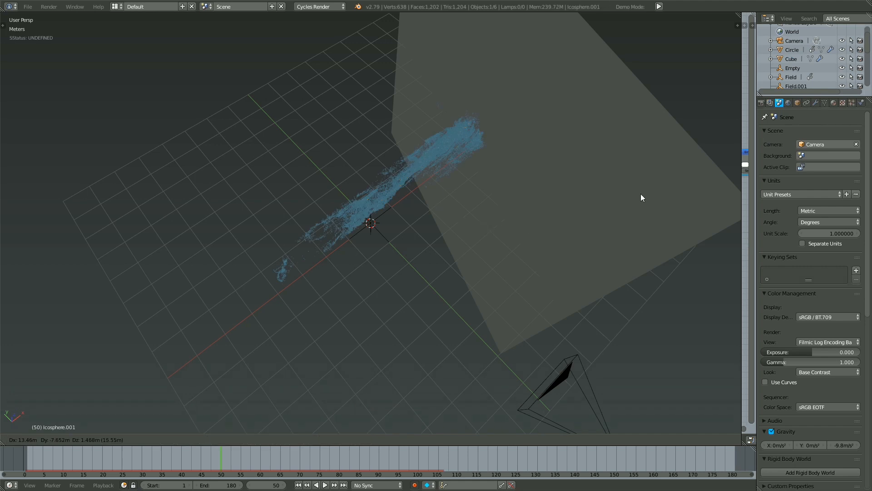
pyautogui.click(852, 103)
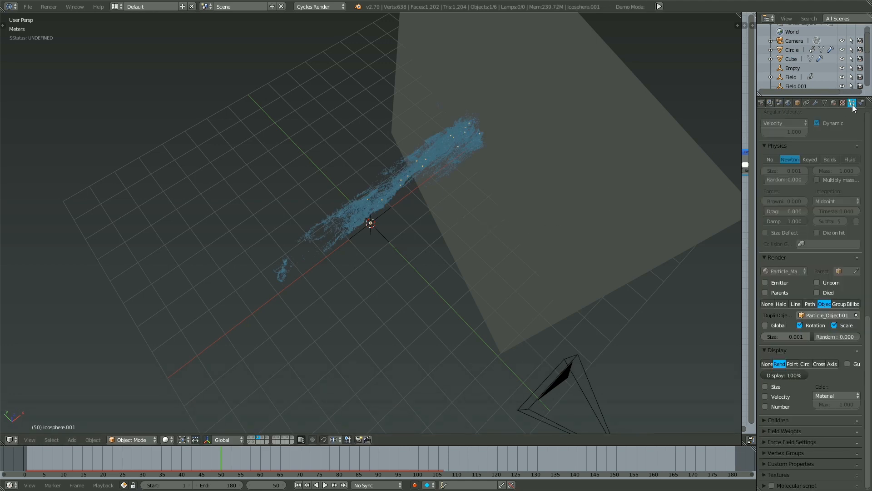
pyautogui.scroll(15, 799, 289)
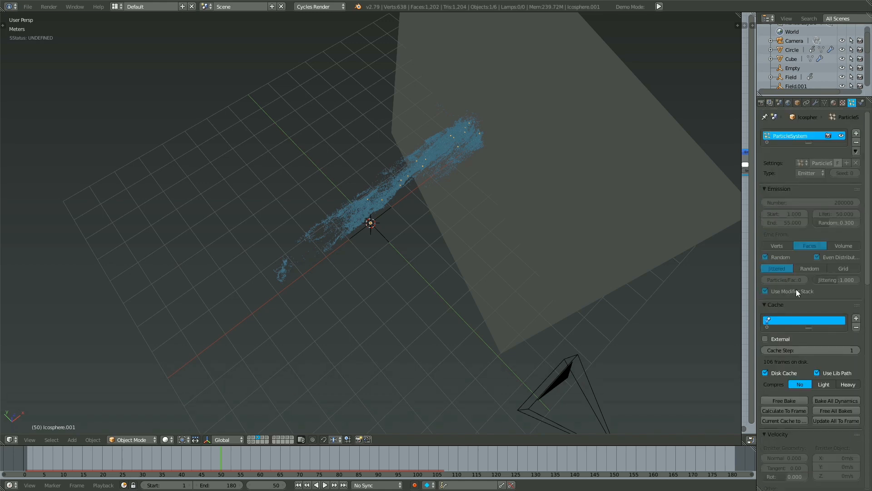
pyautogui.moveTo(419, 258); pyautogui.dragTo(410, 237, button='middle')
pyautogui.press('a')
pyautogui.press('KP_0')
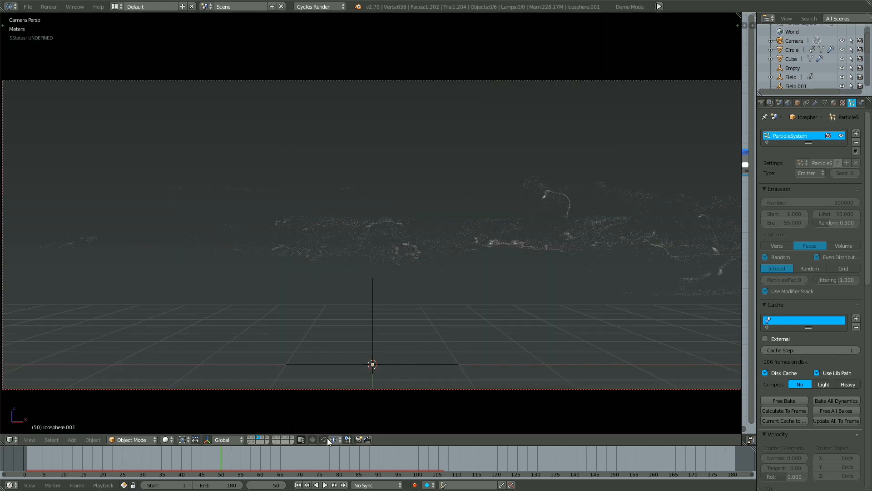
# Hide the cube's particle system in the viewport and return to the icosphere particle layer
pyautogui.click(262, 436)
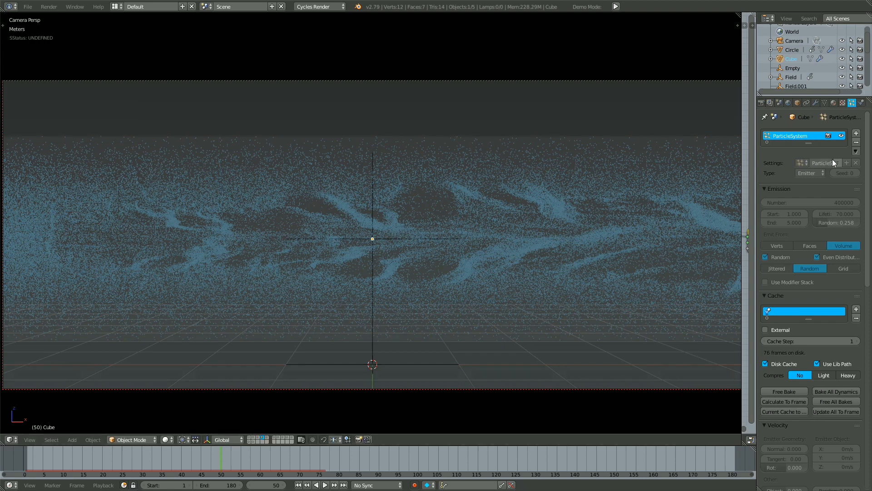
pyautogui.click(841, 136)
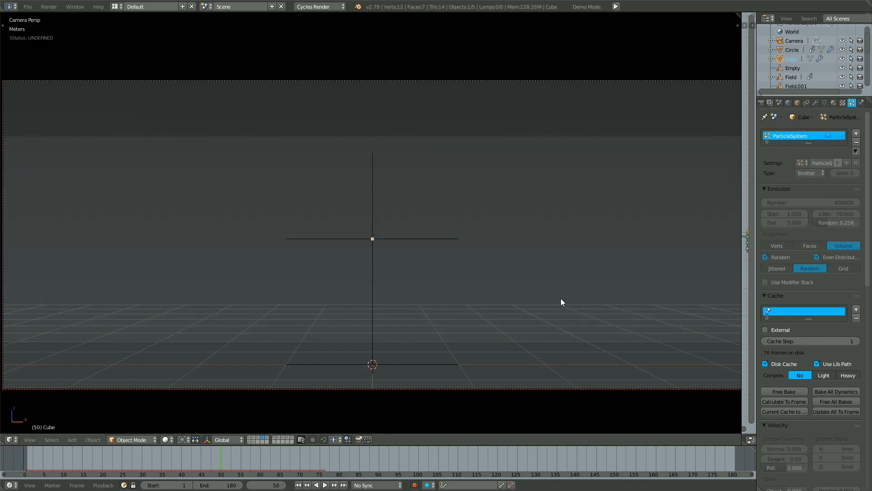
pyautogui.click(258, 437)
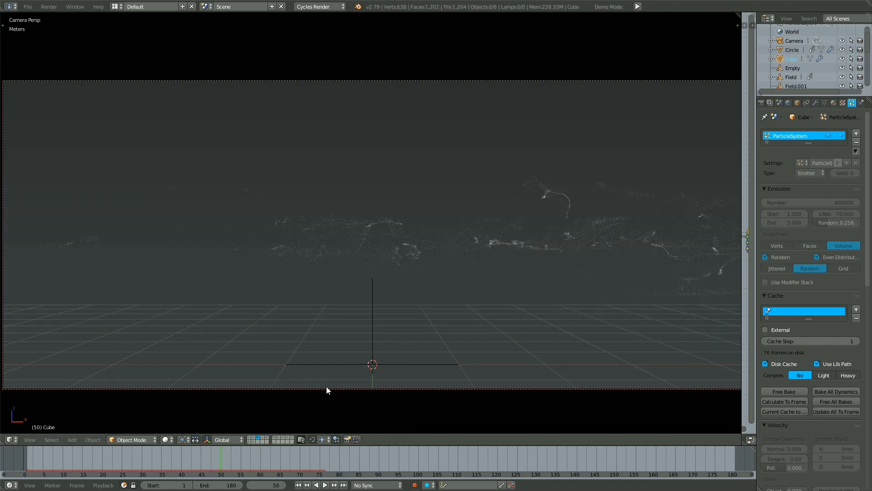
# Select the icosphere particle emitter and rename its material as Sample_Text.exe.txt
pyautogui.rightClick(573, 228)
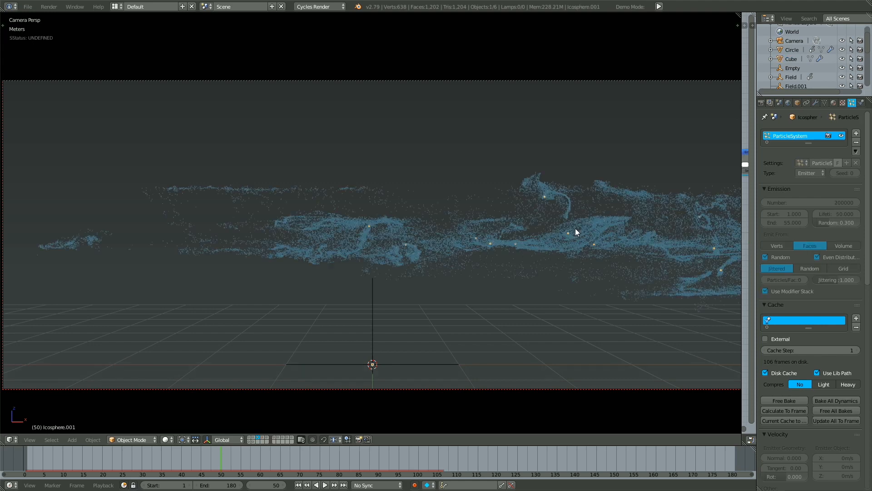
pyautogui.click(834, 103)
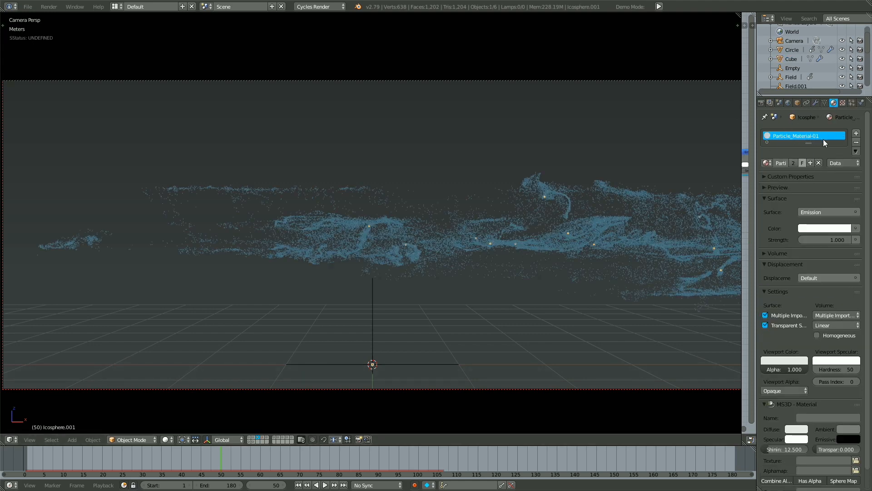
pyautogui.click(783, 163)
pyautogui.write('San')
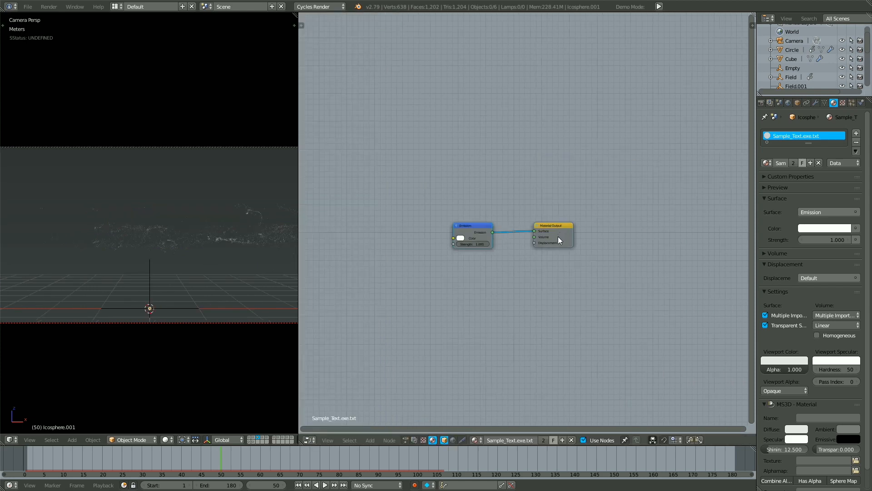
# Remove the material's Emission node and add a Particle Info node well to the left of Material Output
pyautogui.moveTo(461, 238); pyautogui.dragTo(512, 225)
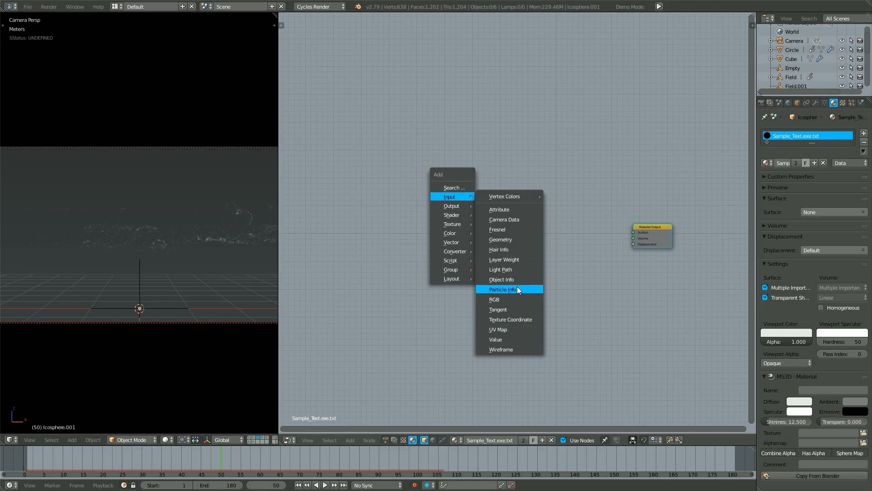
pyautogui.click(518, 289)
pyautogui.click(389, 195)
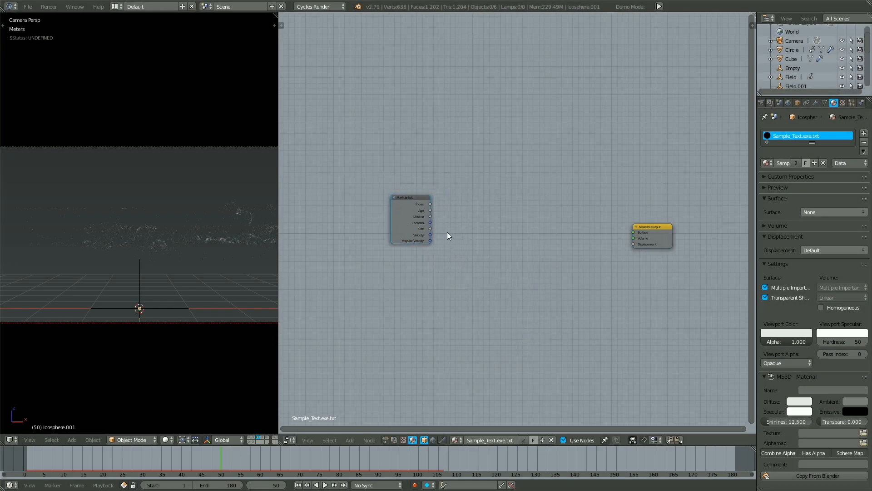
pyautogui.moveTo(397, 225); pyautogui.dragTo(362, 224)
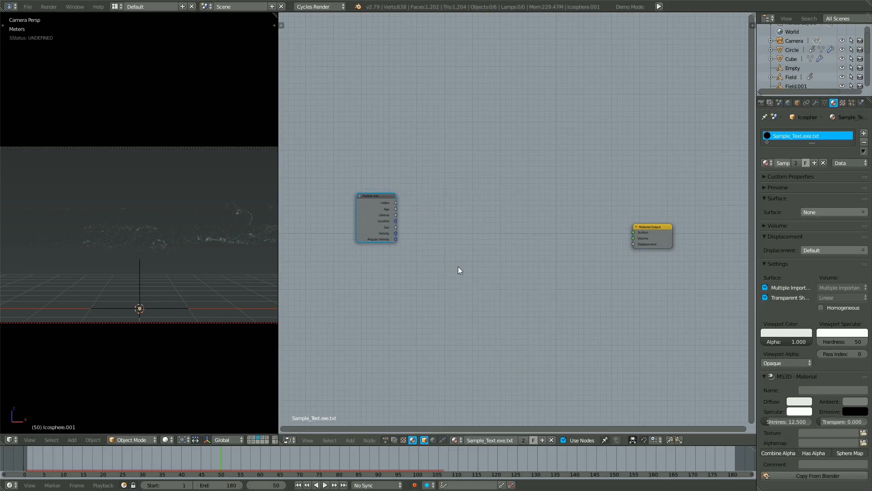
# Route the Particle Info node's Velocity output through a viewer to Material Output and show the viewport in rendered shading
pyautogui.keyDown('ctrl'); pyautogui.keyDown('shift'); pyautogui.click(382, 219); pyautogui.keyUp('shift'); pyautogui.keyUp('ctrl')
pyautogui.keyDown('ctrl'); pyautogui.keyDown('shift'); pyautogui.click(383, 222); pyautogui.keyUp('shift'); pyautogui.keyUp('ctrl')
pyautogui.keyDown('ctrl'); pyautogui.keyDown('shift'); pyautogui.click(381, 224); pyautogui.keyUp('shift'); pyautogui.keyUp('ctrl')
pyautogui.keyDown('ctrl'); pyautogui.keyDown('shift'); pyautogui.click(378, 226); pyautogui.keyUp('shift'); pyautogui.keyUp('ctrl')
pyautogui.keyDown('ctrl'); pyautogui.keyDown('shift'); pyautogui.click(379, 227); pyautogui.keyUp('shift'); pyautogui.keyUp('ctrl')
pyautogui.keyDown('ctrl'); pyautogui.keyDown('shift'); pyautogui.click(378, 228); pyautogui.keyUp('shift'); pyautogui.keyUp('ctrl')
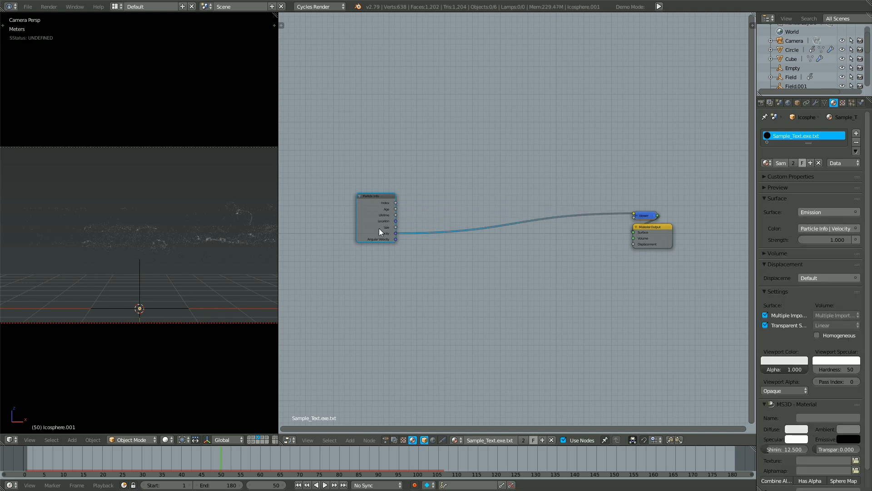
pyautogui.hotkey('shift', 'z')
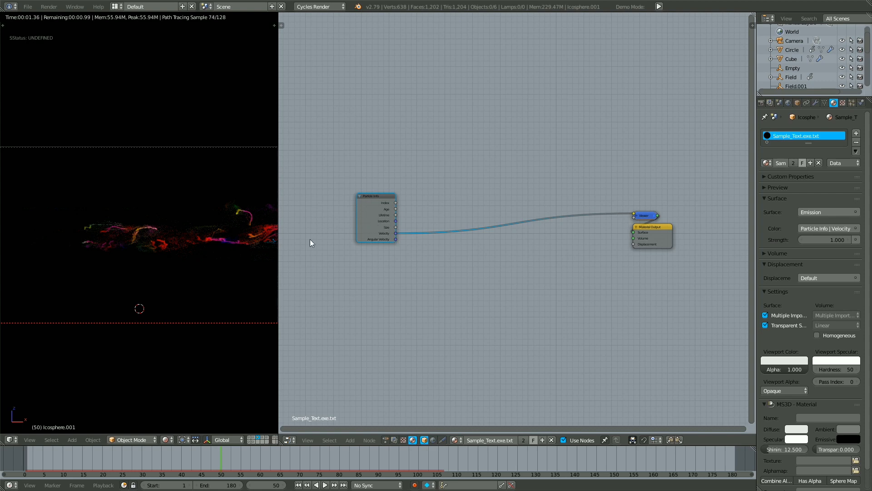
# Preview the Angular Velocity output in the render, switch back to Velocity and leave rendered shading
pyautogui.keyDown('ctrl'); pyautogui.keyDown('shift'); pyautogui.click(378, 228); pyautogui.keyUp('shift'); pyautogui.keyUp('ctrl')
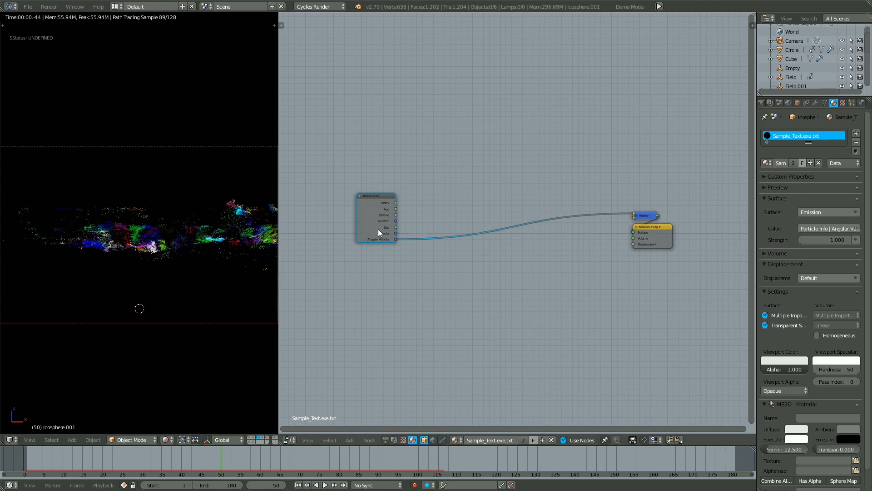
pyautogui.keyDown('ctrl'); pyautogui.keyDown('shift'); pyautogui.click(379, 228); pyautogui.keyUp('shift'); pyautogui.keyUp('ctrl')
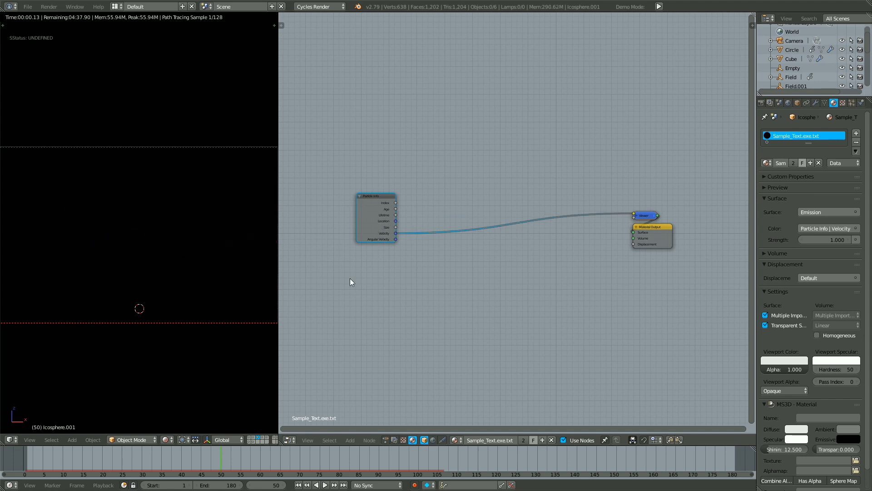
pyautogui.hotkey('shift', 'z')
pyautogui.press('a')
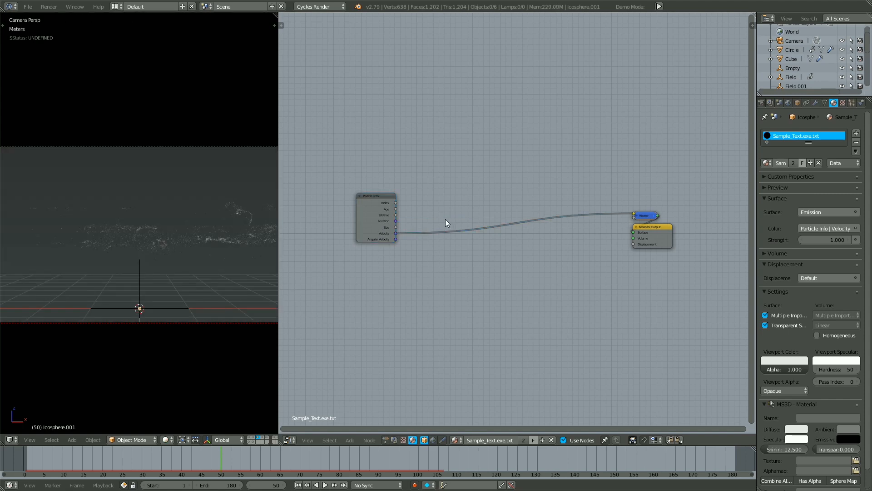
# Insert a ColorRamp node into the link between the Particle Info Velocity output and the viewer
pyautogui.hotkey('shift', 'a')
pyautogui.moveTo(450, 240)
pyautogui.click(480, 248)
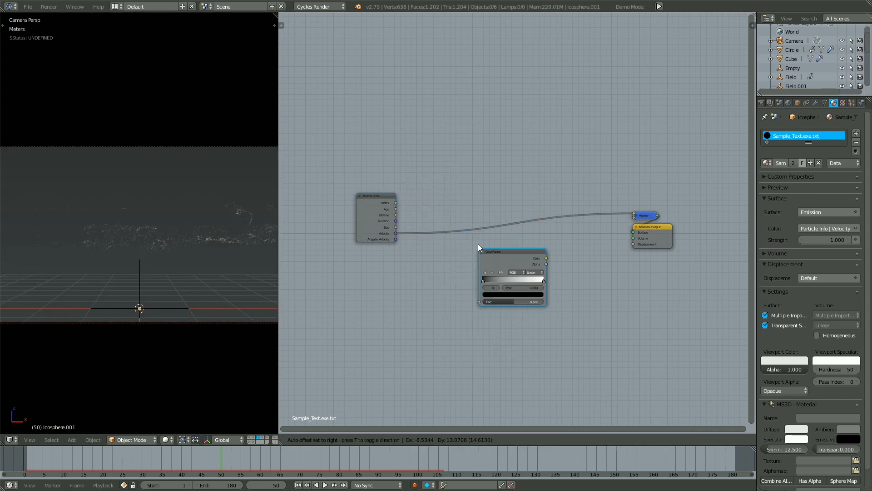
pyautogui.click(433, 207)
pyautogui.moveTo(463, 216); pyautogui.dragTo(479, 166)
pyautogui.scroll(1, 482, 225)
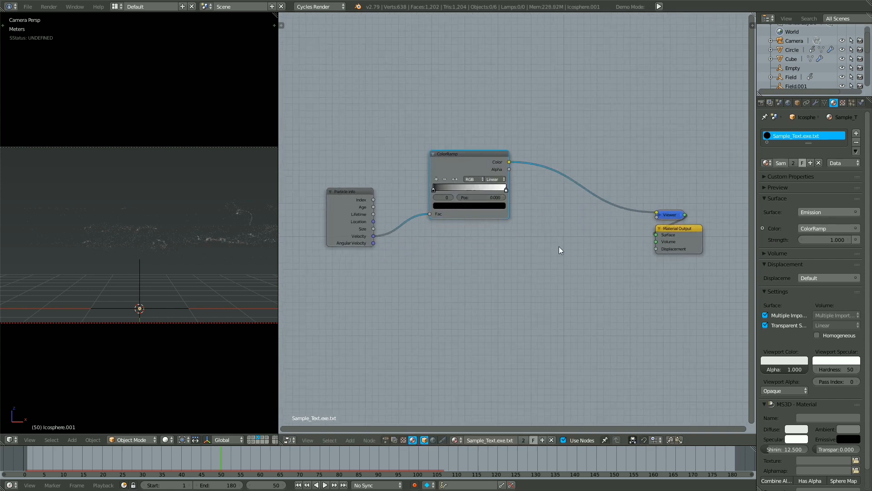
# Add an Emission shader connected to the Material Output surface and feed the ColorRamp's Color into its Color input
pyautogui.hotkey('shift', 'a')
pyautogui.moveTo(519, 235)
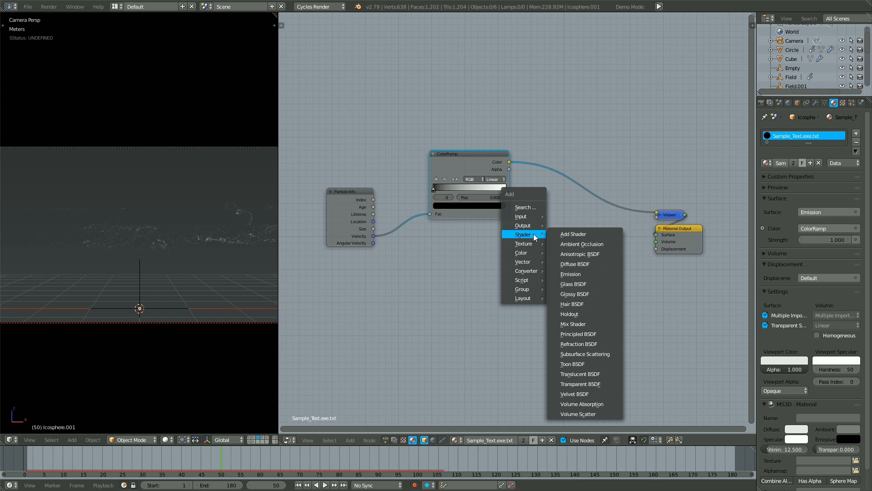
pyautogui.click(582, 274)
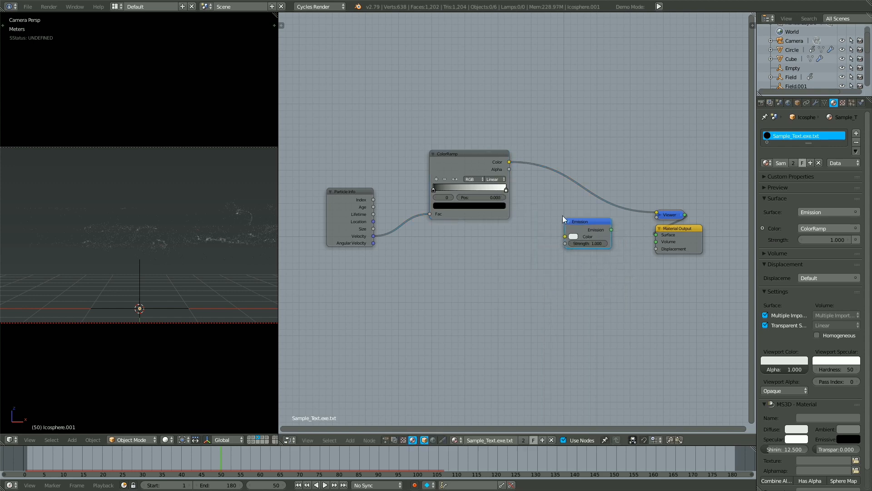
pyautogui.keyDown('ctrl'); pyautogui.keyDown('shift'); pyautogui.click(595, 226); pyautogui.keyUp('shift'); pyautogui.keyUp('ctrl')
pyautogui.moveTo(510, 162); pyautogui.dragTo(571, 234)
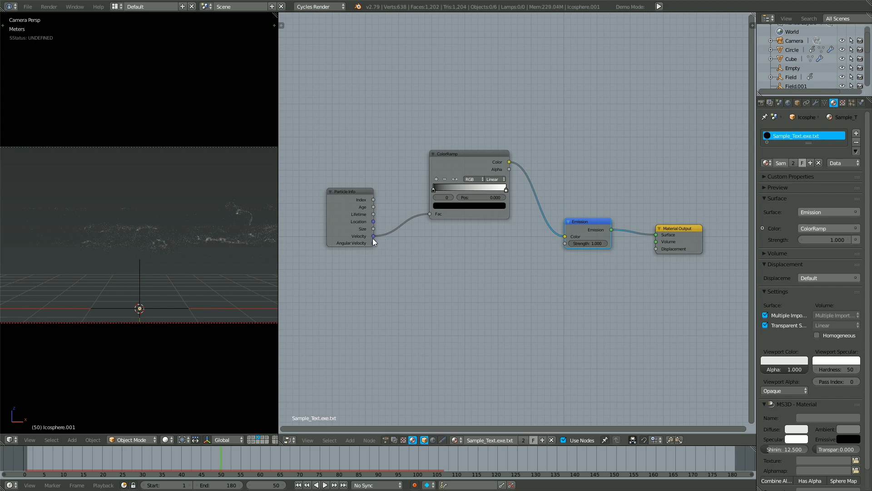
# Add a second ColorRamp below the first, driven by the Particle Info node, and connect its Color output to Emission Strength
pyautogui.moveTo(372, 239); pyautogui.dragTo(415, 255)
pyautogui.hotkey('shift', 'a')
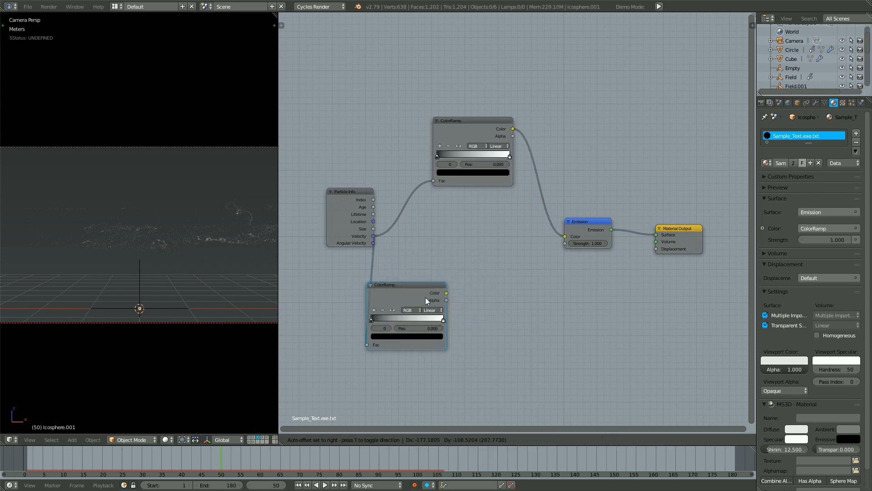
pyautogui.click(425, 297)
pyautogui.click(462, 293)
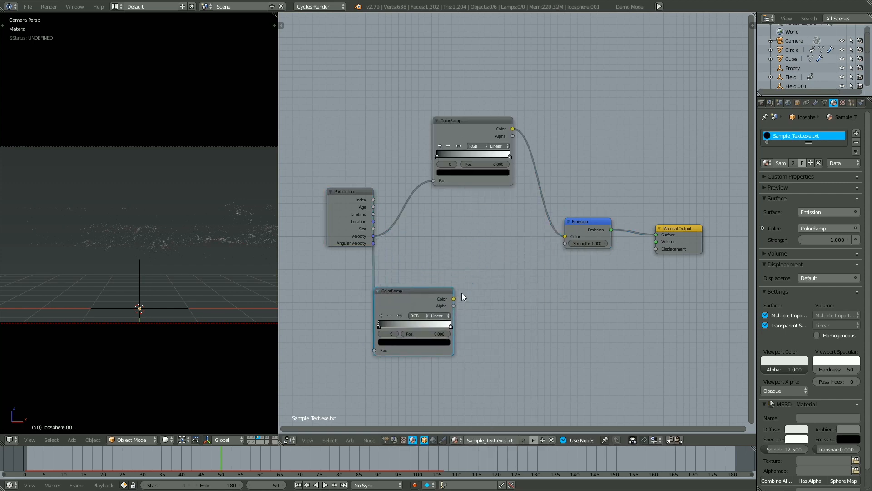
pyautogui.moveTo(455, 299); pyautogui.dragTo(612, 233)
# Insert a Math node between the second ColorRamp and Emission Strength, set to Multiply with a value of 3
pyautogui.hotkey('shift', 'a')
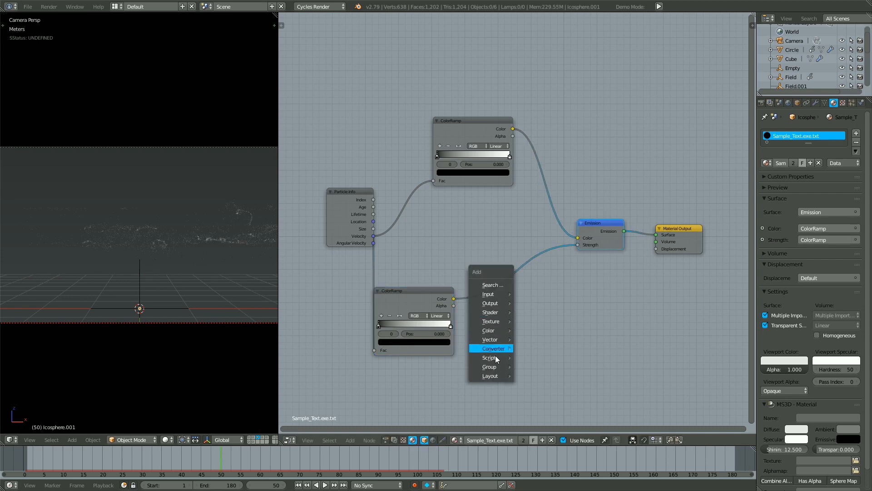
pyautogui.moveTo(497, 348)
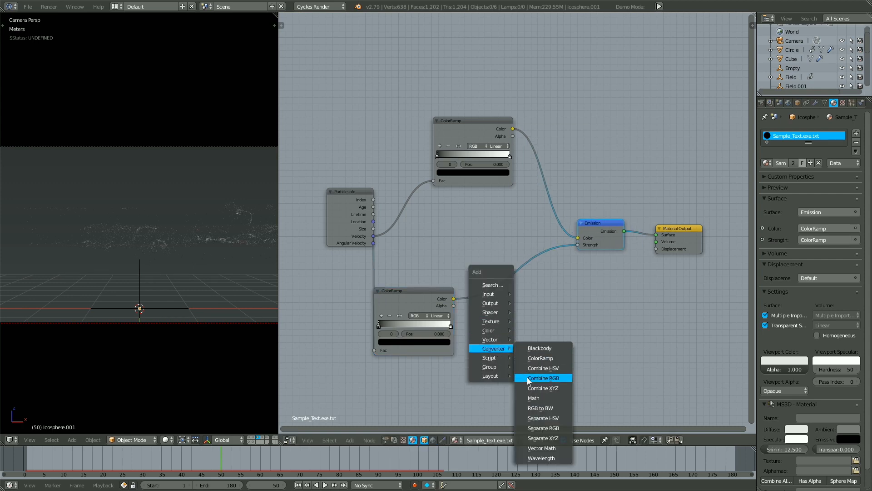
pyautogui.click(541, 400)
pyautogui.click(510, 299)
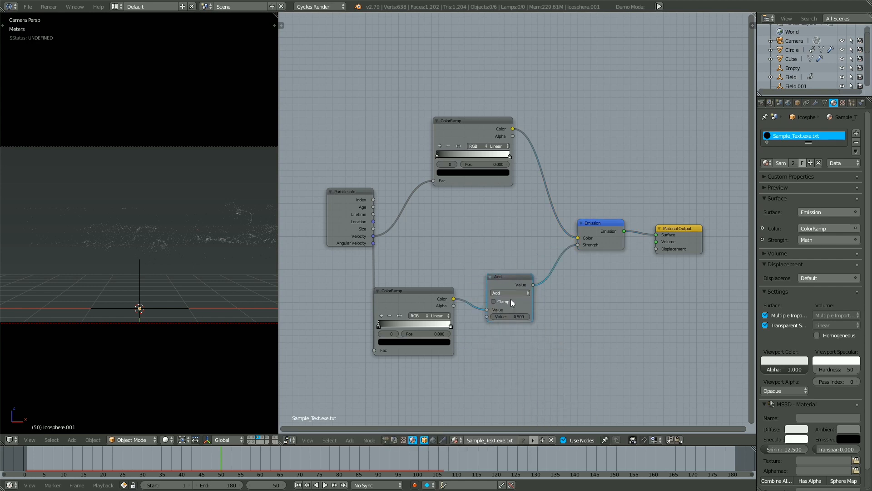
pyautogui.click(510, 293)
pyautogui.click(509, 274)
pyautogui.write('3')
# Examine the scene's Color Management settings, including the available View transforms and the Look option
pyautogui.click(780, 102)
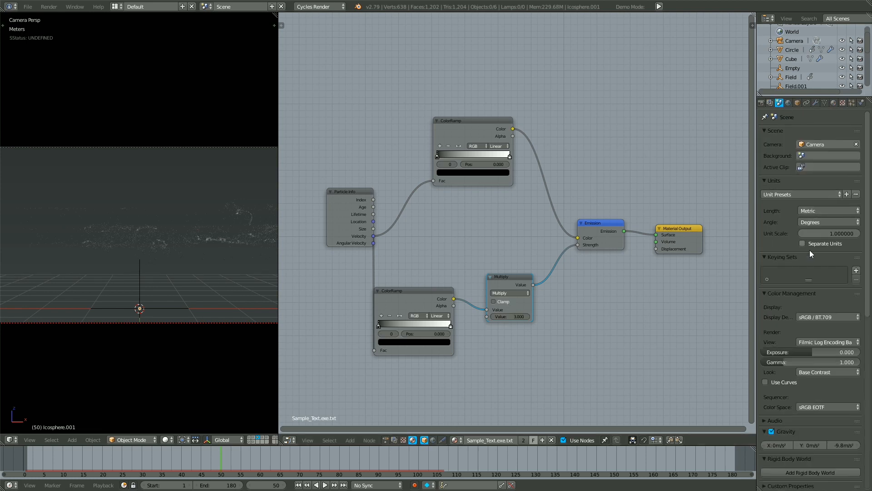
pyautogui.click(826, 344)
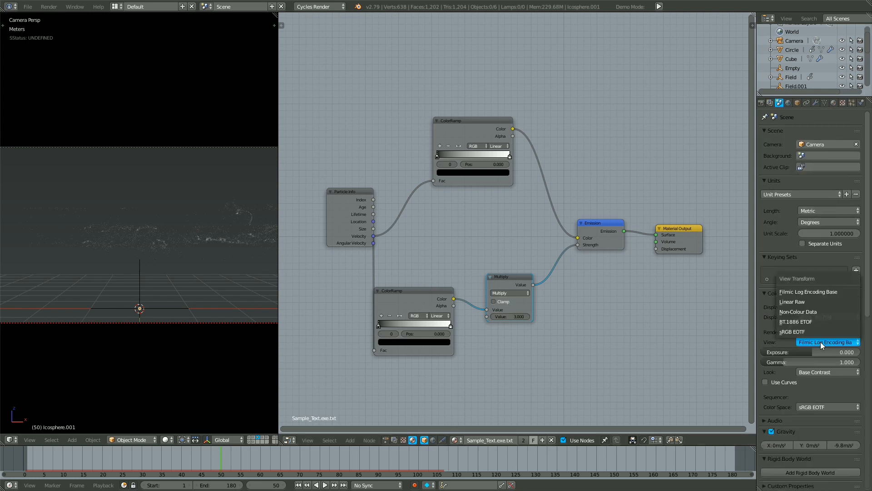
pyautogui.click(819, 342)
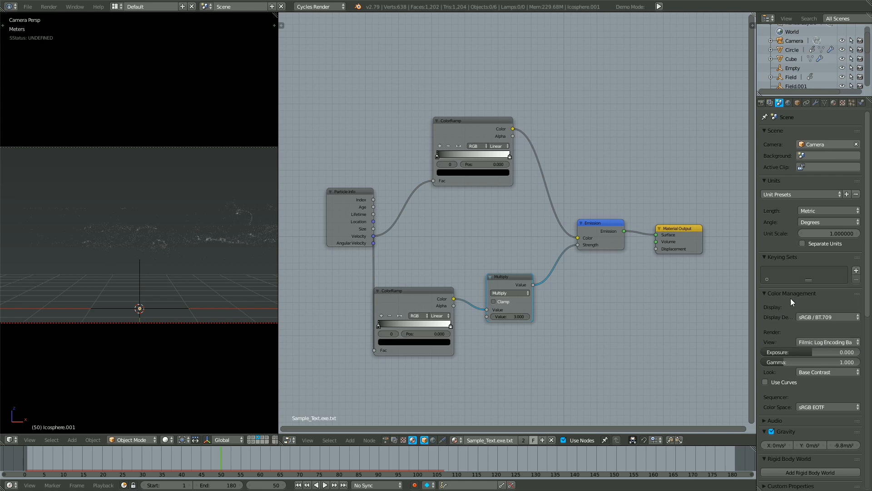
pyautogui.scroll(-4, 802, 333)
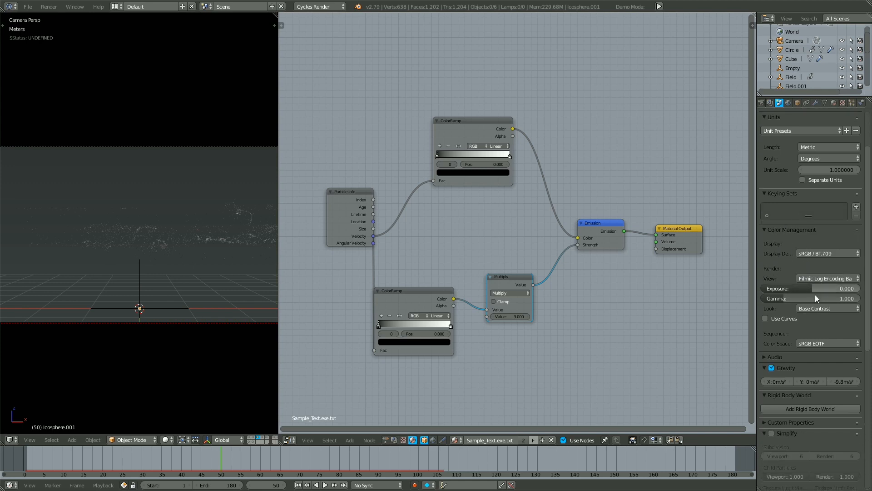
pyautogui.click(827, 278)
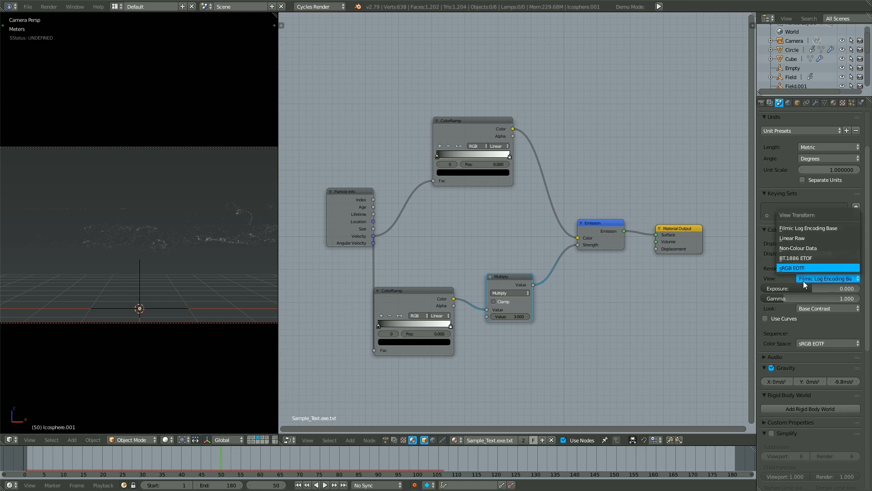
pyautogui.click(817, 308)
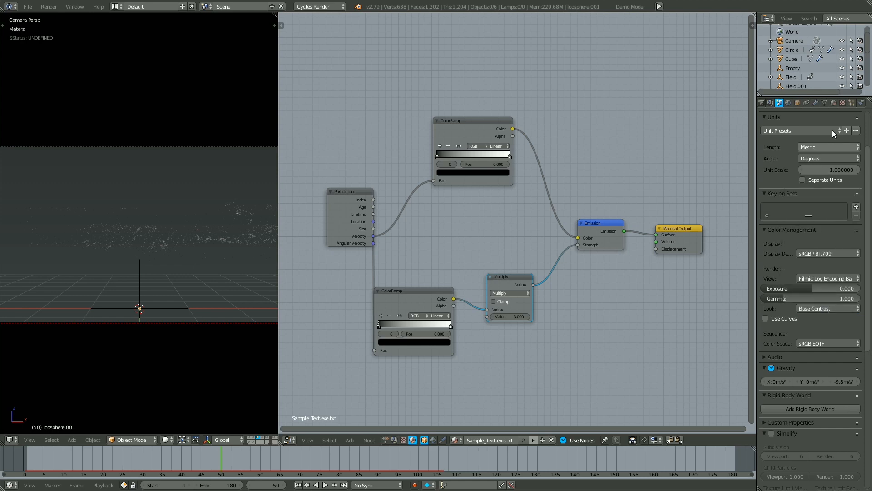
pyautogui.click(834, 103)
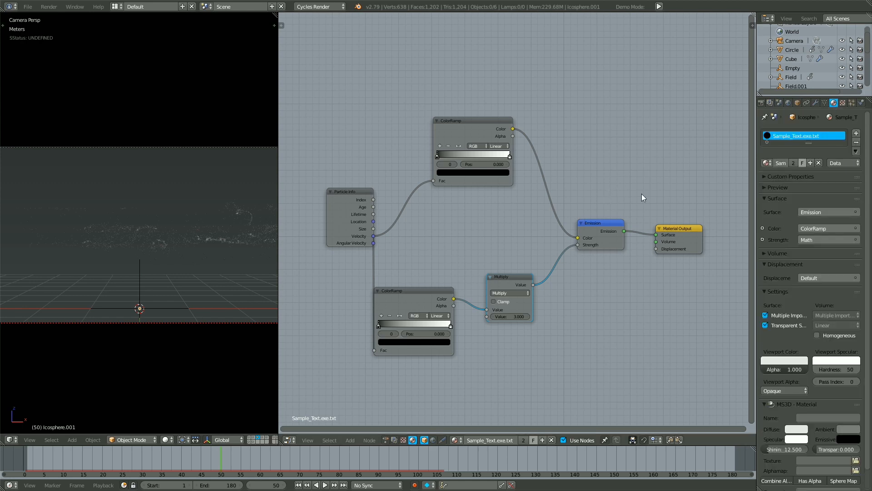
pyautogui.click(780, 103)
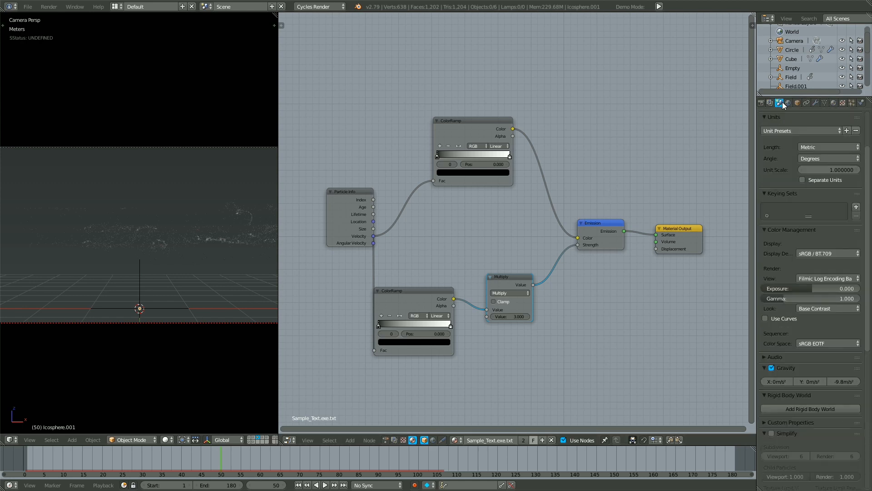
pyautogui.click(834, 103)
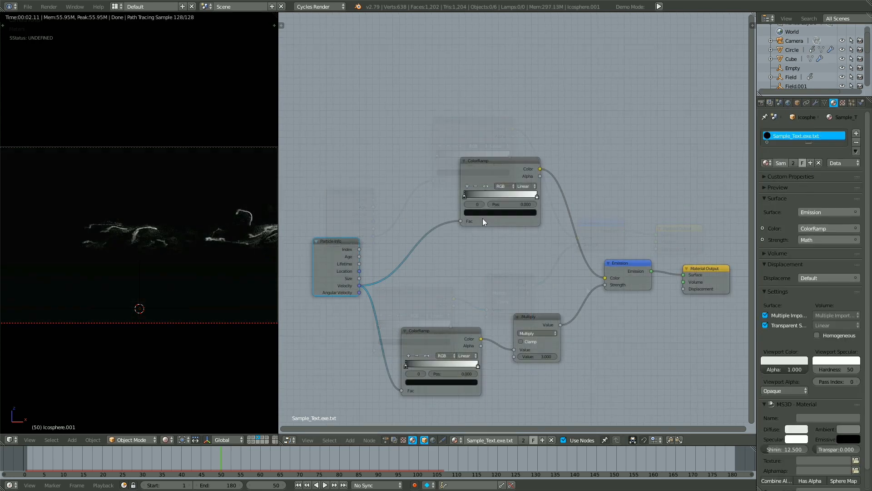
# Recolour the upper ColorRamp as a four-stop gradient from red through orange to pale peach, using HSL colour mode with Near interpolation
pyautogui.click(489, 213)
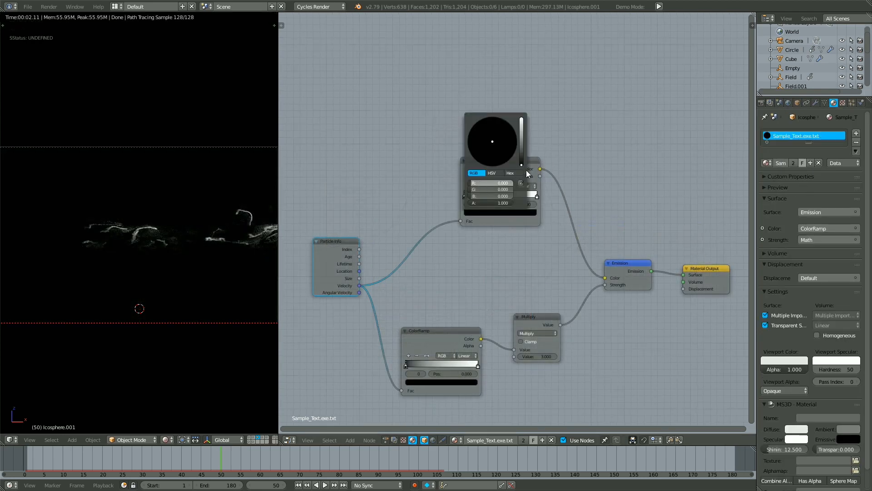
pyautogui.moveTo(526, 170); pyautogui.dragTo(657, 130)
pyautogui.click(504, 186)
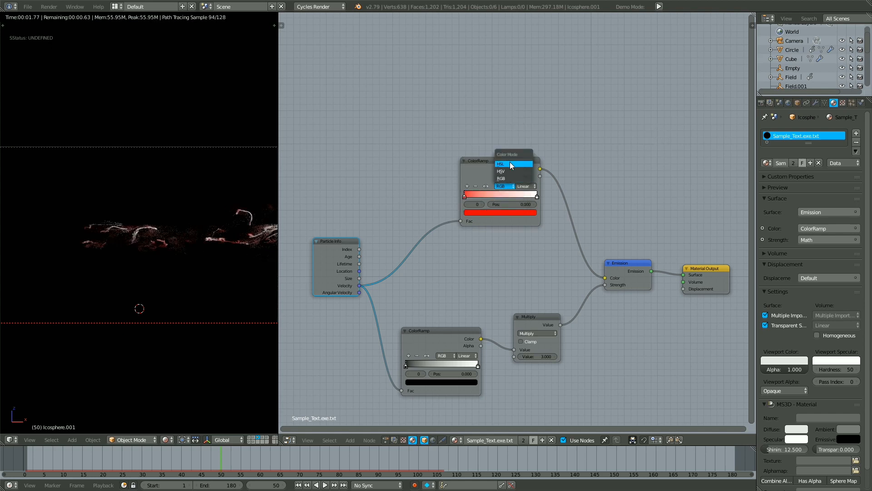
pyautogui.click(511, 164)
pyautogui.moveTo(504, 164); pyautogui.dragTo(468, 177)
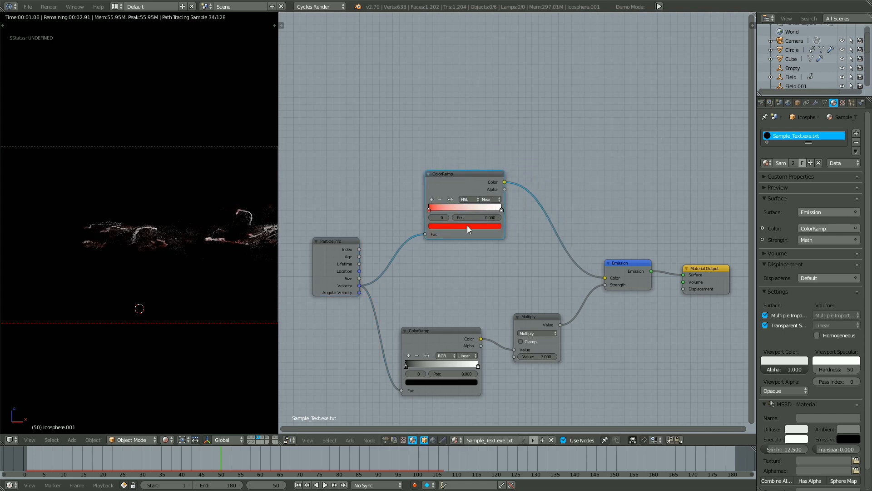
pyautogui.click(500, 208)
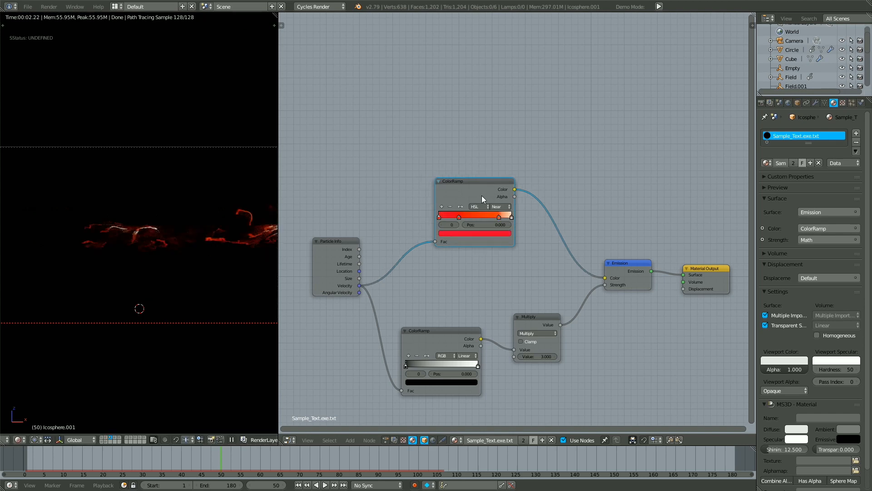
# Spread out the node layout by moving Particle Info away from the ColorRamps and shifting the upper ColorRamp toward the Emission shader
pyautogui.moveTo(481, 199); pyautogui.dragTo(505, 188, button='middle')
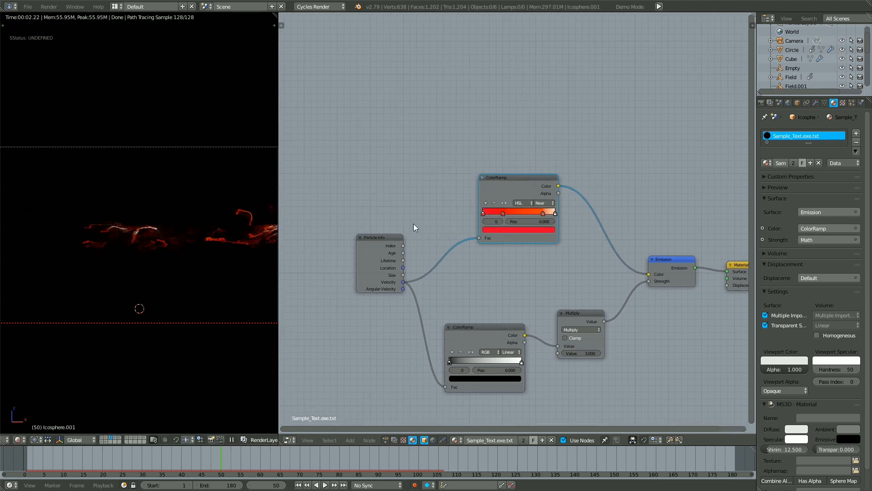
pyautogui.scroll(-2, 414, 224)
pyautogui.moveTo(420, 253); pyautogui.dragTo(380, 269)
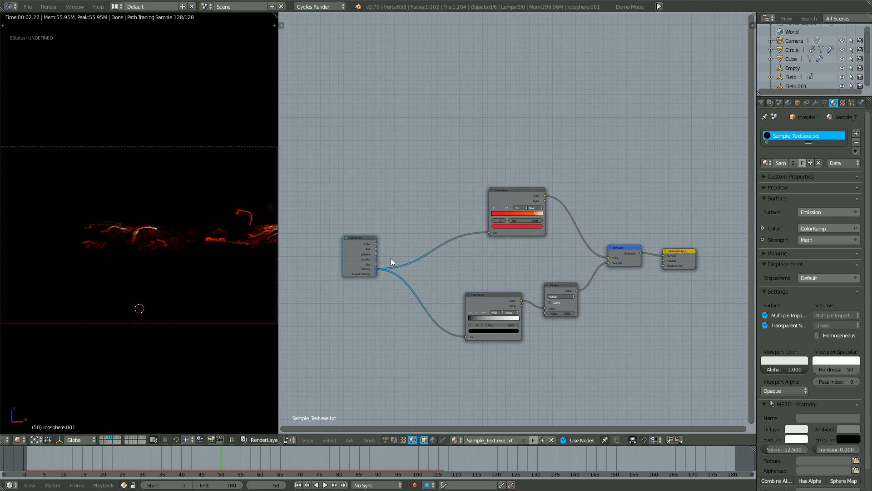
pyautogui.moveTo(512, 193); pyautogui.dragTo(485, 167, button='middle')
pyautogui.scroll(5, 484, 167)
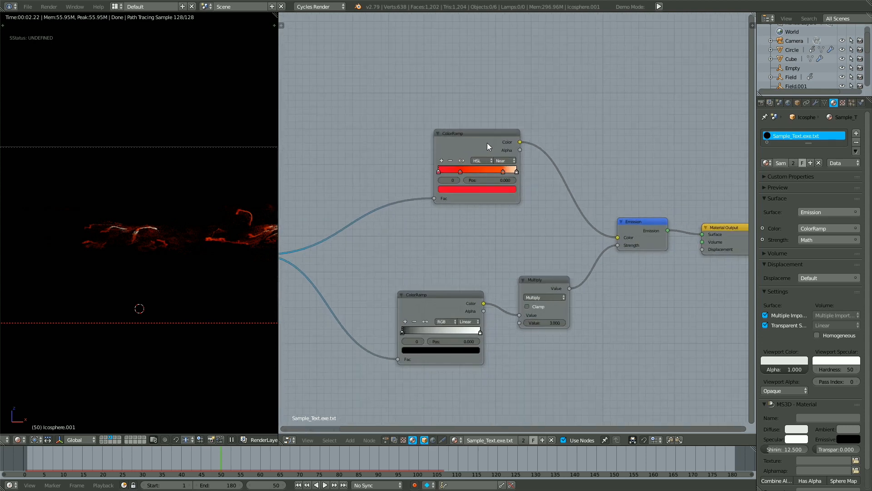
pyautogui.moveTo(487, 142); pyautogui.dragTo(585, 133)
# Move the Emission and Material Output nodes further along the tree and reposition both ColorRamps to leave more space
pyautogui.scroll(-3, 662, 234)
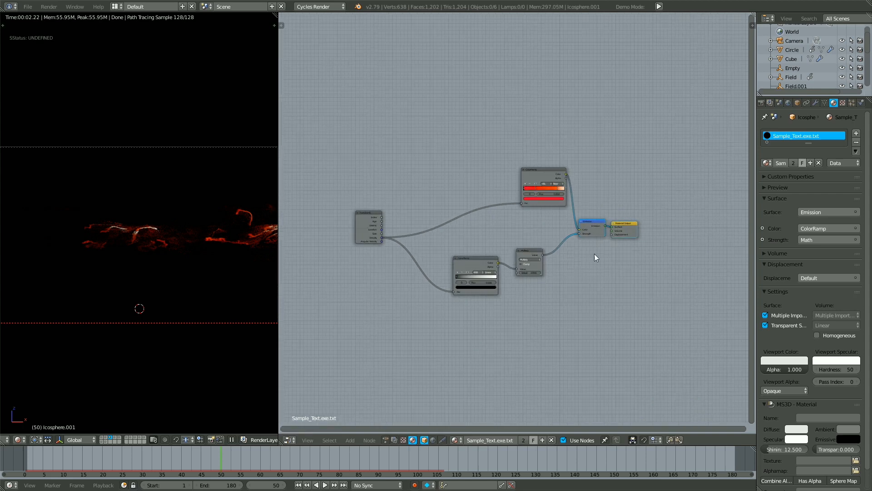
pyautogui.press('g')
pyautogui.click(651, 258)
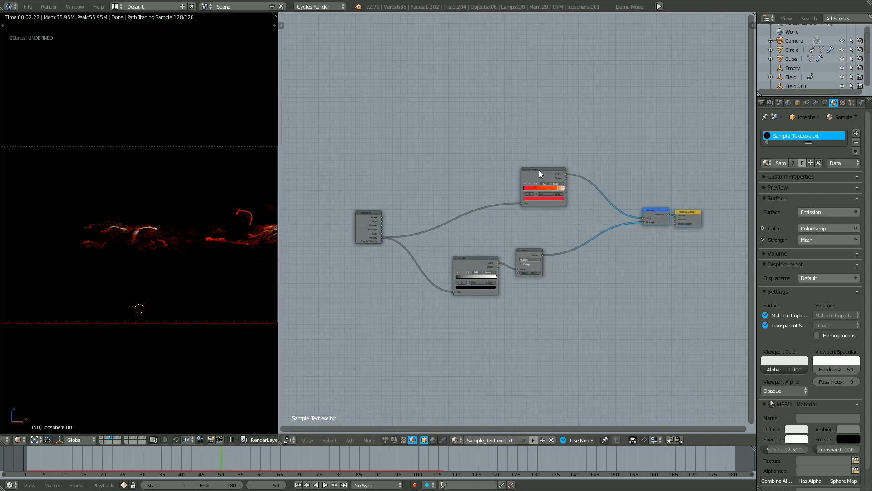
pyautogui.moveTo(539, 170); pyautogui.dragTo(557, 149)
pyautogui.rightClick(477, 265)
pyautogui.press('g')
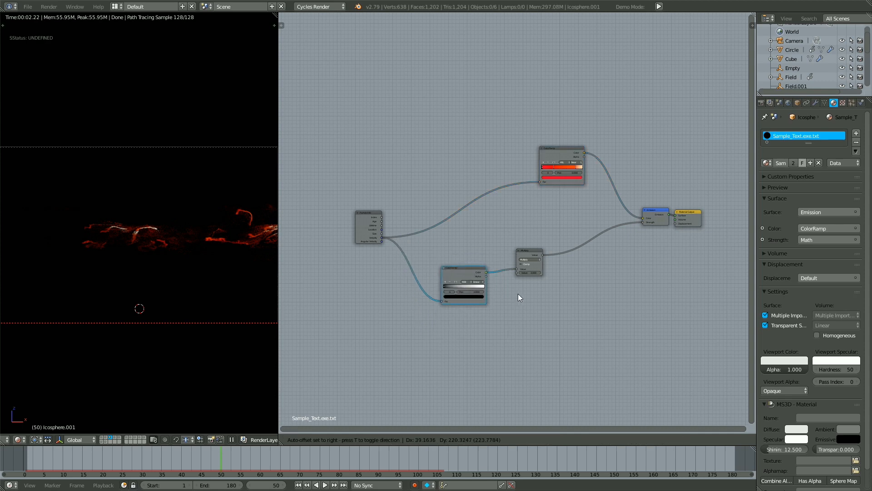
pyautogui.click(522, 289)
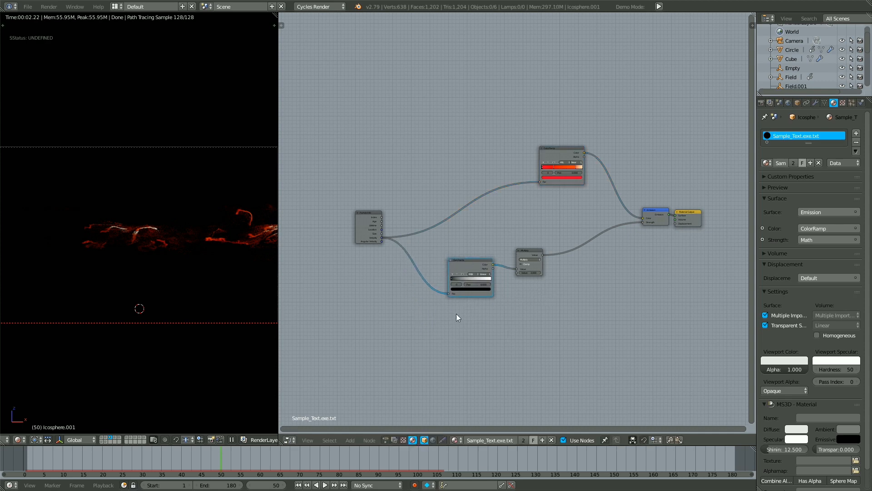
# Delete the lower ColorRamp, the Multiply node and the Emission shader
pyautogui.moveTo(456, 313); pyautogui.dragTo(559, 256)
pyautogui.moveTo(672, 190); pyautogui.dragTo(634, 273)
pyautogui.press('x')
# Cut the link from Particle Info to the remaining ColorRamp and preview the Particle Info Velocity output through an emission viewer
pyautogui.scroll(3, 641, 252)
pyautogui.hotkey('shift', 'a')
pyautogui.moveTo(432, 233)
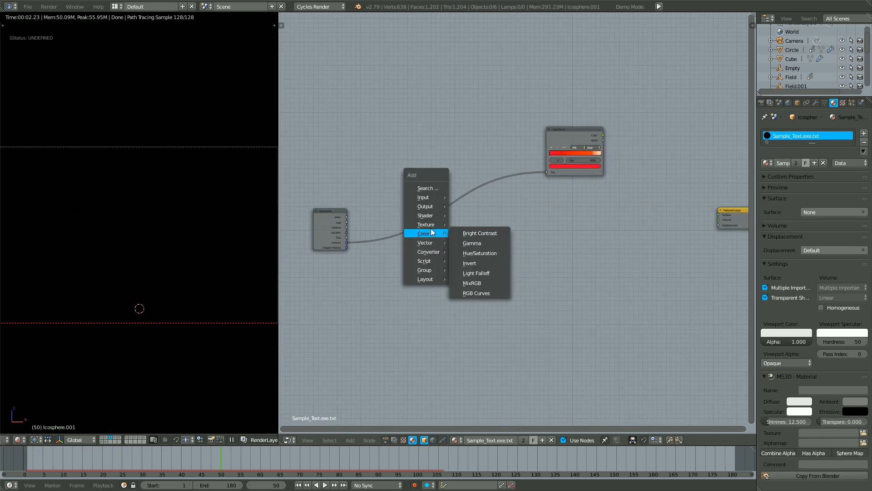
pyautogui.moveTo(433, 216)
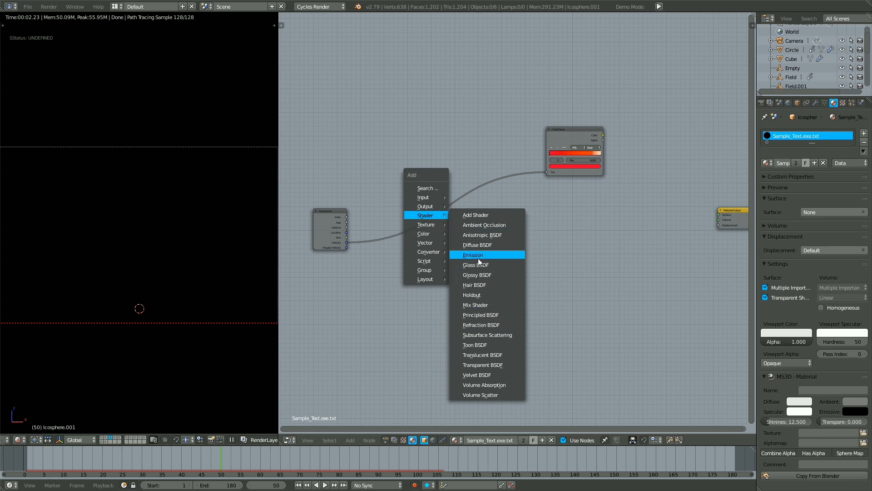
pyautogui.keyDown('ctrl'); pyautogui.moveTo(469, 217); pyautogui.dragTo(469, 220); pyautogui.keyUp('ctrl')
pyautogui.keyDown('ctrl'); pyautogui.keyDown('shift'); pyautogui.click(330, 240); pyautogui.keyUp('shift'); pyautogui.keyUp('ctrl')
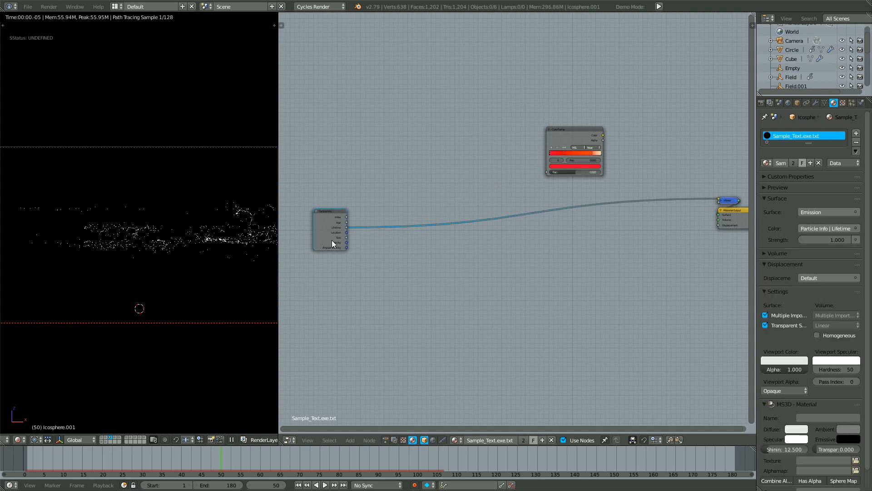
pyautogui.keyDown('ctrl'); pyautogui.keyDown('shift'); pyautogui.click(331, 240); pyautogui.keyUp('shift'); pyautogui.keyUp('ctrl')
pyautogui.keyDown('ctrl'); pyautogui.keyDown('shift'); pyautogui.click(330, 240); pyautogui.keyUp('shift'); pyautogui.keyUp('ctrl')
pyautogui.keyDown('ctrl'); pyautogui.keyDown('shift'); pyautogui.click(331, 240); pyautogui.keyUp('shift'); pyautogui.keyUp('ctrl')
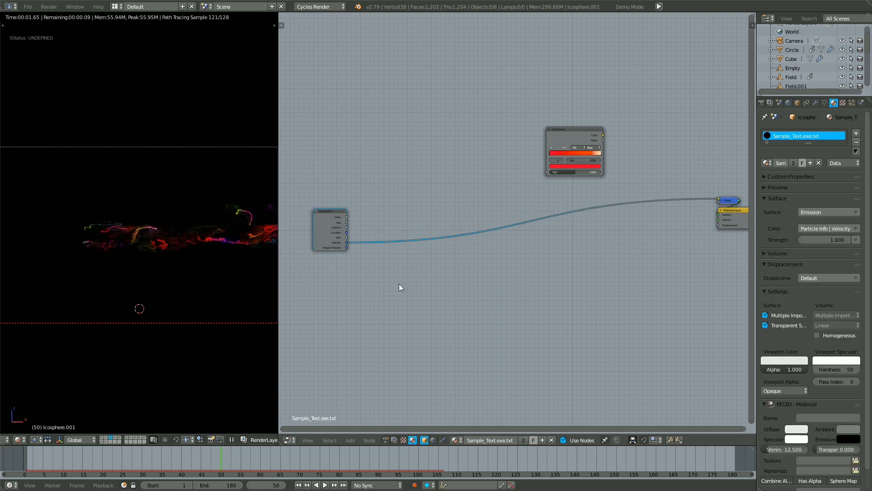
# Insert a Separate RGB node into the link between the Velocity output and the viewer
pyautogui.hotkey('shift', 'a')
pyautogui.moveTo(386, 287)
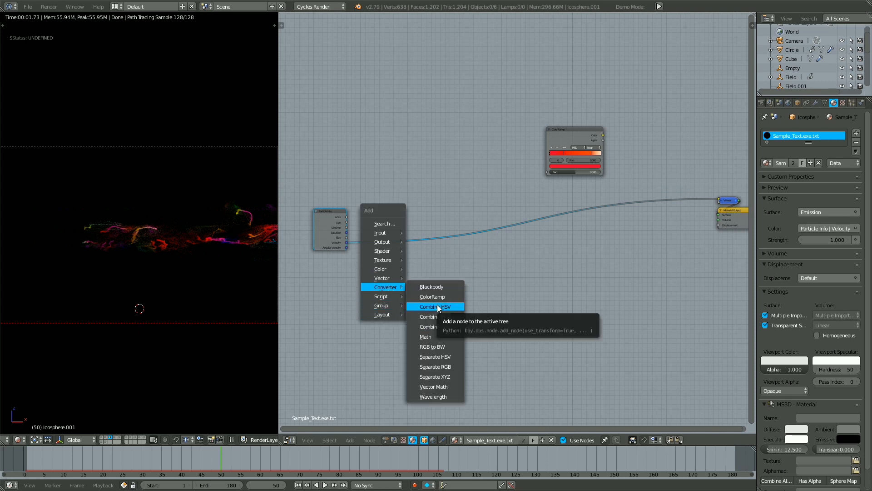
pyautogui.click(455, 367)
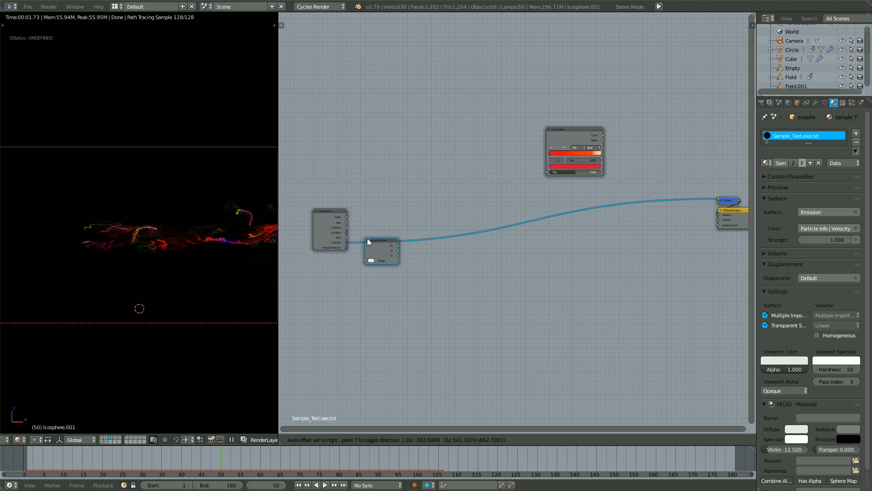
pyautogui.click(367, 238)
pyautogui.moveTo(383, 245); pyautogui.dragTo(397, 258)
# Insert a Combine RGB node between Separate RGB and the viewer, and connect the matching R, G and B channels
pyautogui.hotkey('shift', 'a')
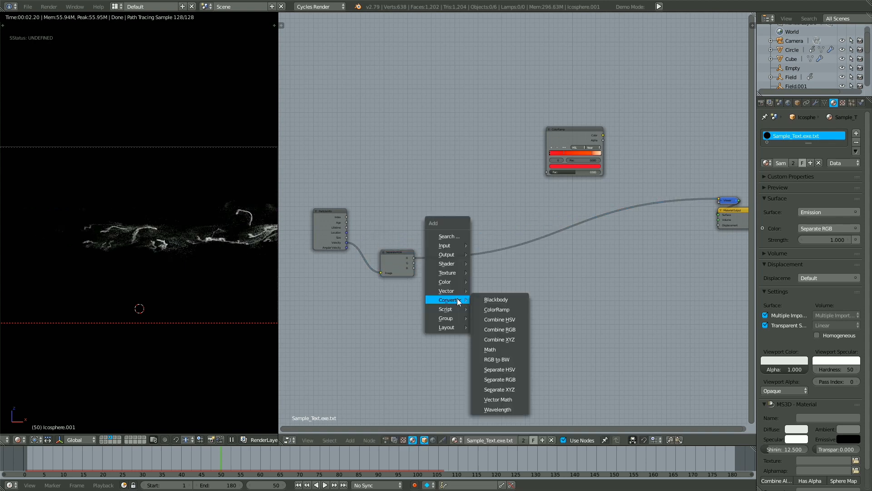
pyautogui.click(516, 330)
pyautogui.click(479, 262)
pyautogui.moveTo(486, 257)
pyautogui.mouseDown()
pyautogui.moveTo(473, 255)
pyautogui.moveTo(480, 262)
pyautogui.mouseUp()
pyautogui.moveTo(414, 263); pyautogui.dragTo(459, 266)
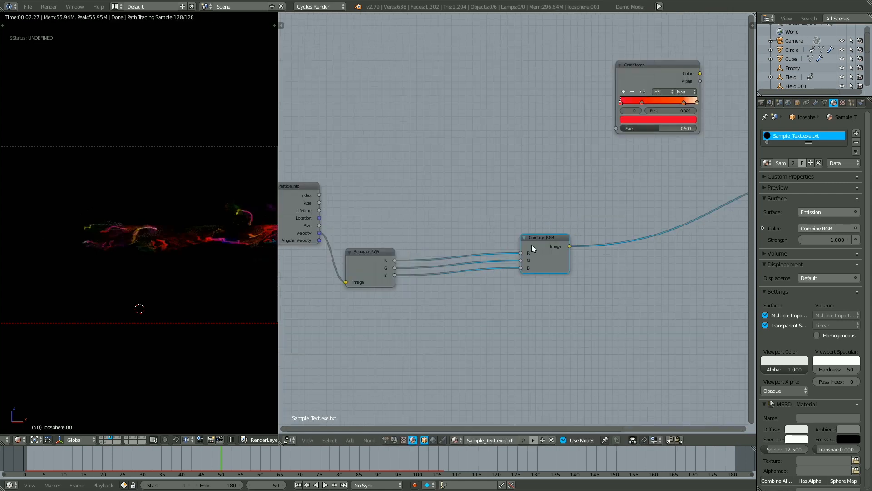
pyautogui.moveTo(533, 248); pyautogui.dragTo(535, 254)
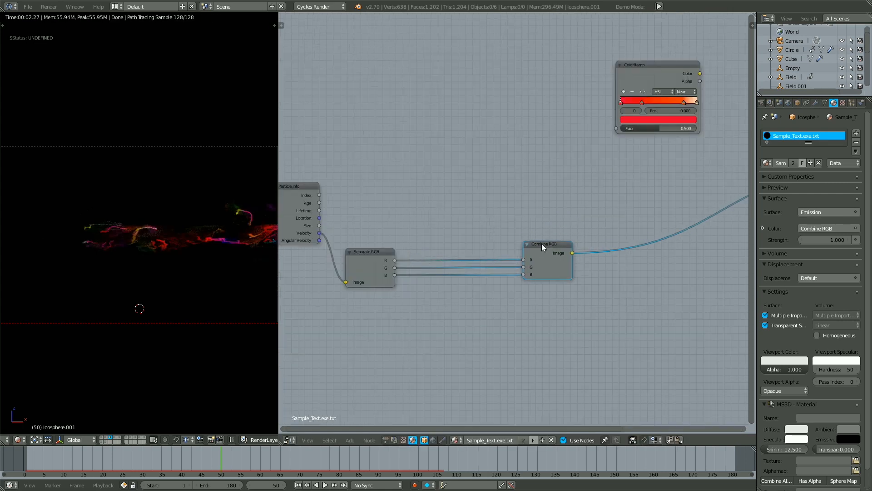
# Add a Math node above the RGB links and set its operation to Absolute
pyautogui.hotkey('shift', 'a')
pyautogui.moveTo(416, 263)
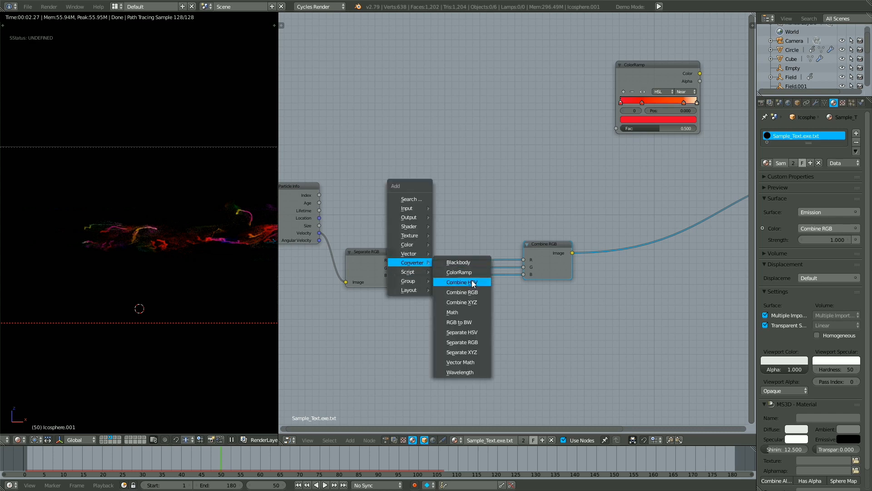
pyautogui.click(461, 312)
pyautogui.click(441, 190)
pyautogui.click(464, 211)
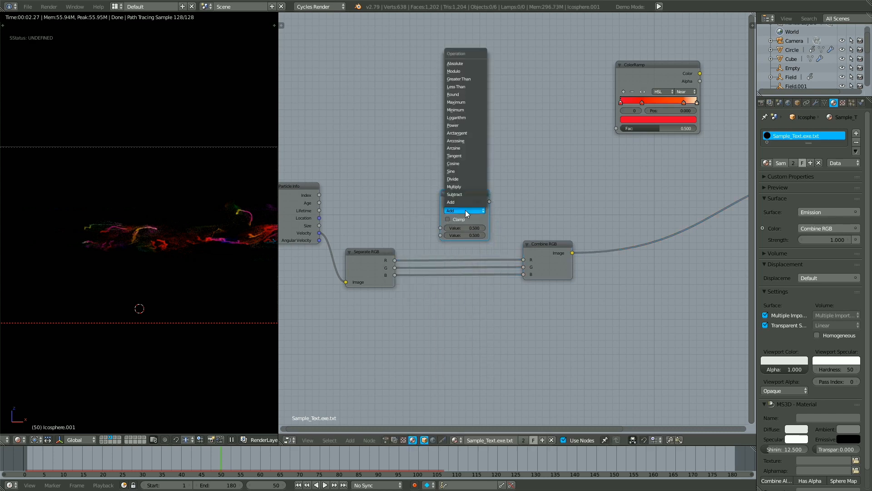
pyautogui.click(460, 63)
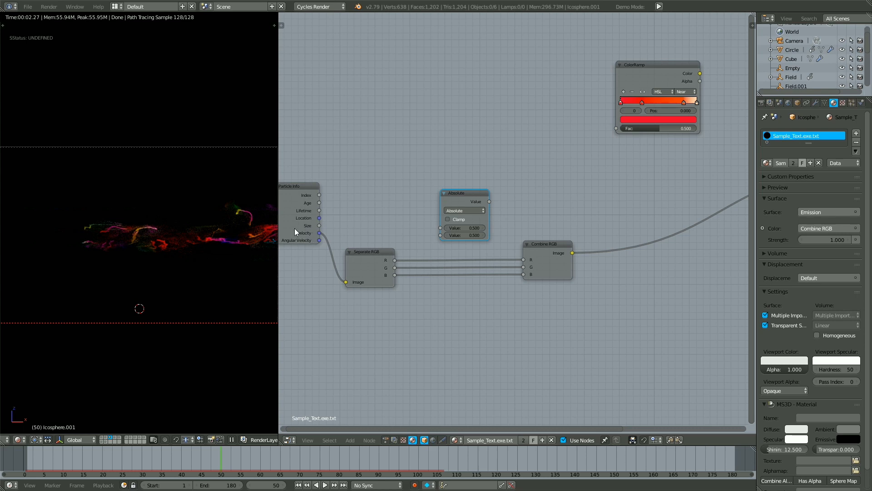
# Collapse the Absolute node and insert it into the R link between Separate RGB and Combine RGB
pyautogui.moveTo(368, 267); pyautogui.dragTo(373, 267)
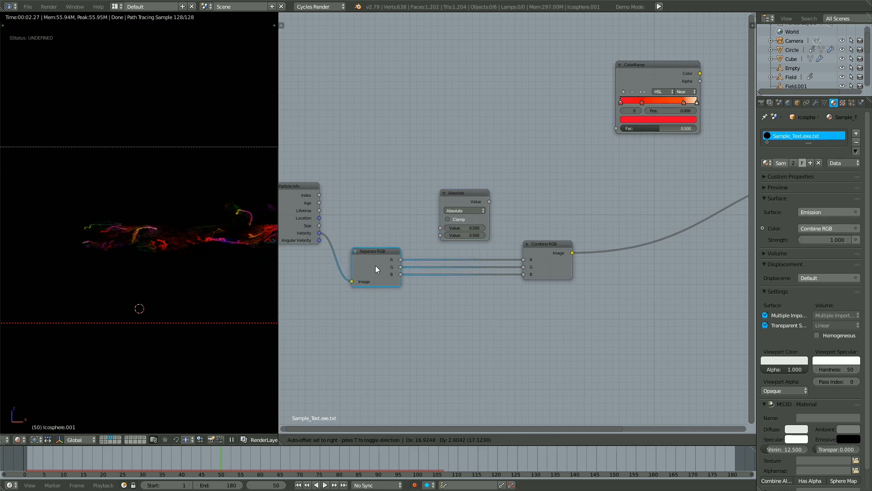
pyautogui.click(443, 193)
pyautogui.moveTo(454, 194); pyautogui.dragTo(451, 259)
# Duplicate the collapsed Absolute node into the G and B links, and space the three Absolute nodes apart vertically
pyautogui.hotkey('shift', 'd')
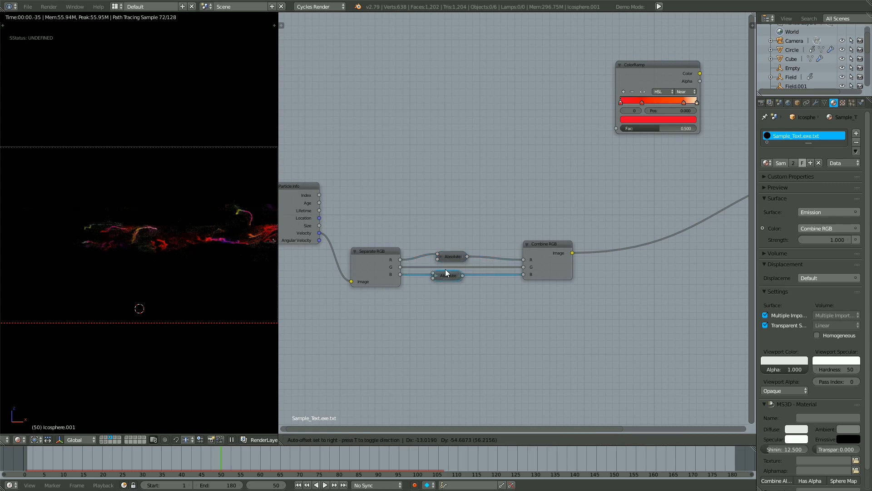
pyautogui.click(451, 267)
pyautogui.hotkey('shift', 'd')
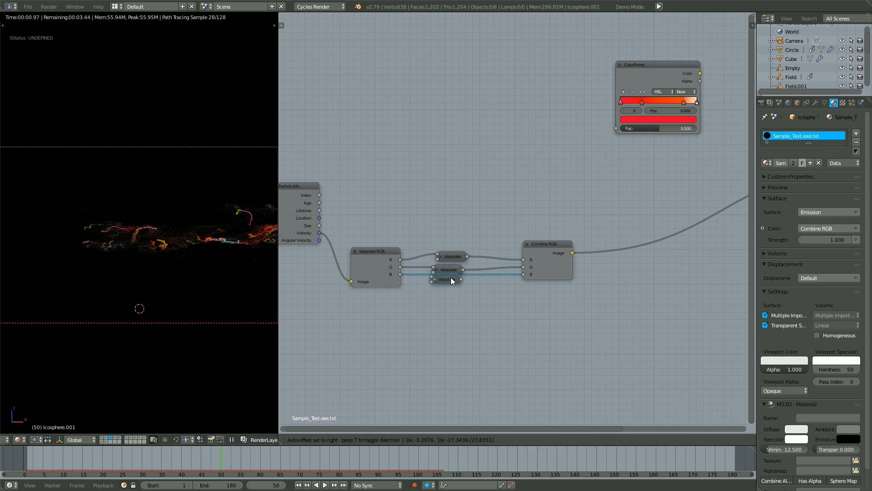
pyautogui.click(453, 278)
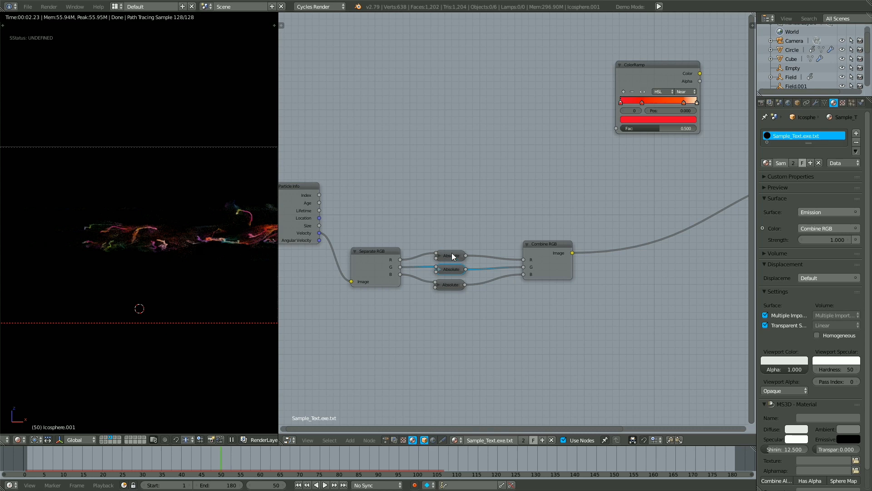
pyautogui.moveTo(452, 254)
pyautogui.mouseDown()
pyautogui.moveTo(451, 270)
pyautogui.moveTo(450, 252)
pyautogui.mouseUp()
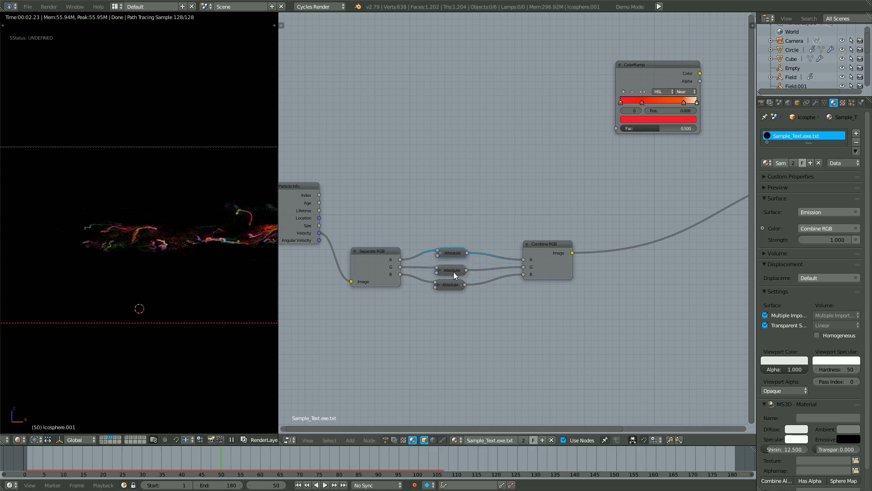
# Cut the R link between its Absolute node and Combine RGB
pyautogui.moveTo(521, 260); pyautogui.dragTo(496, 244)
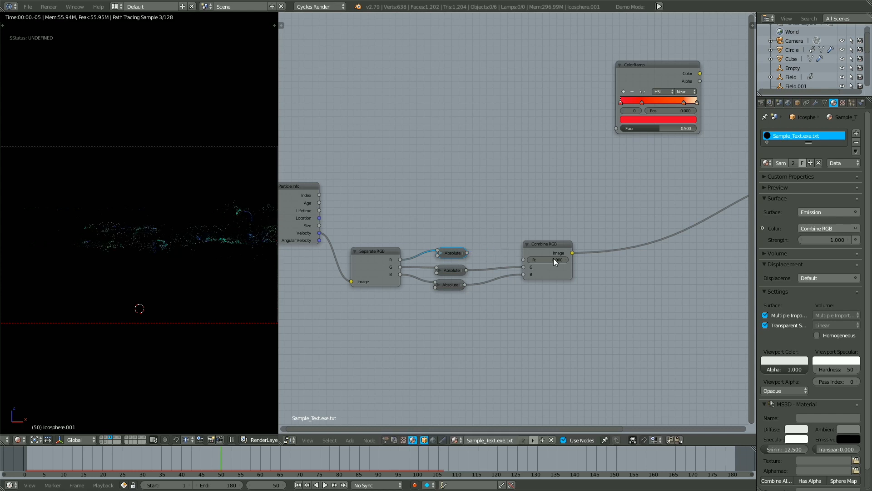
pyautogui.keyDown('ctrl'); pyautogui.moveTo(456, 239); pyautogui.dragTo(457, 238); pyautogui.keyUp('ctrl')
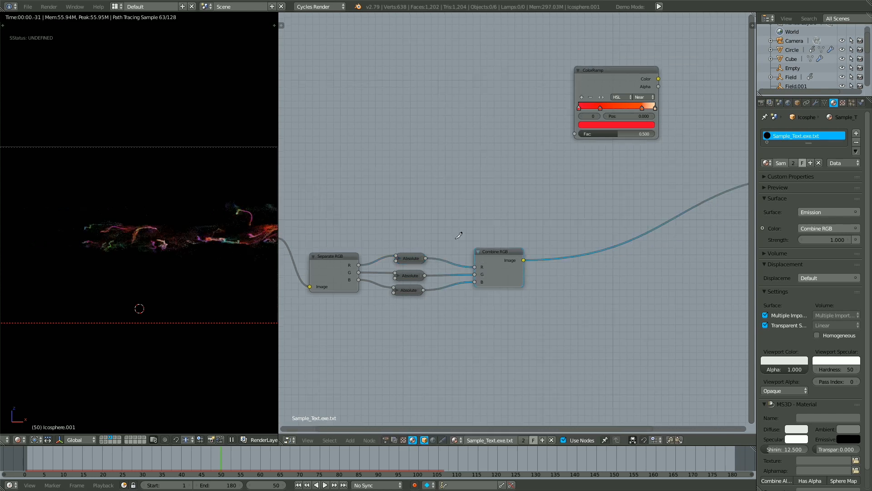
pyautogui.keyDown('ctrl'); pyautogui.moveTo(459, 235); pyautogui.dragTo(440, 267, button='right'); pyautogui.keyUp('ctrl')
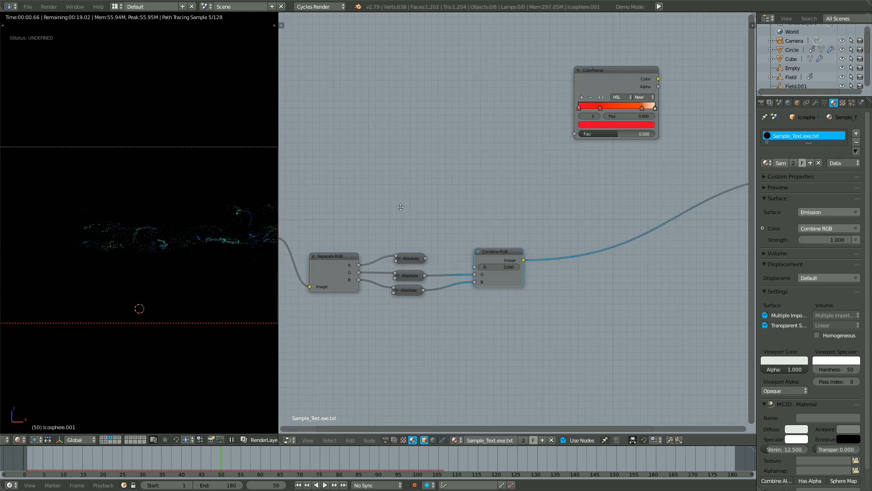
# Add a ColorRamp fed by the G channel's Absolute node, and connect its Color to the red-orange ColorRamp's Fac
pyautogui.moveTo(512, 267); pyautogui.dragTo(481, 260, button='middle')
pyautogui.hotkey('shift', 'a')
pyautogui.moveTo(477, 259)
pyautogui.click(502, 273)
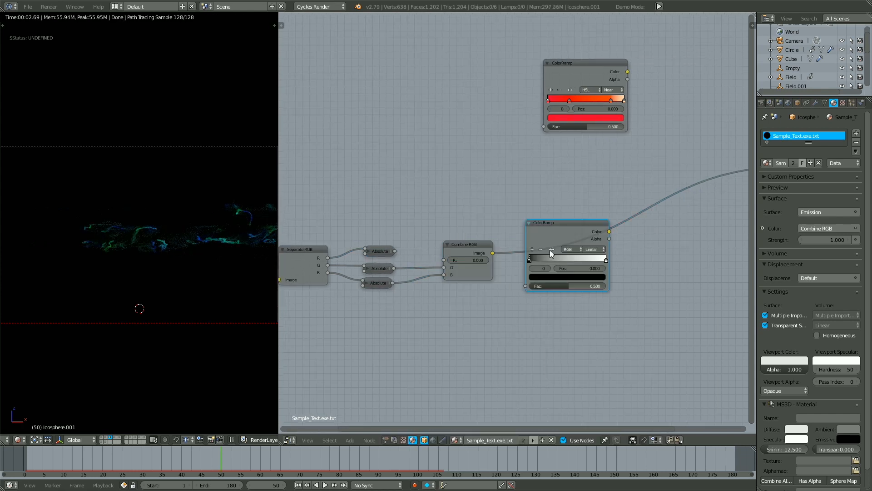
pyautogui.click(550, 250)
pyautogui.moveTo(568, 237)
pyautogui.mouseDown()
pyautogui.moveTo(546, 237)
pyautogui.moveTo(558, 248)
pyautogui.mouseUp()
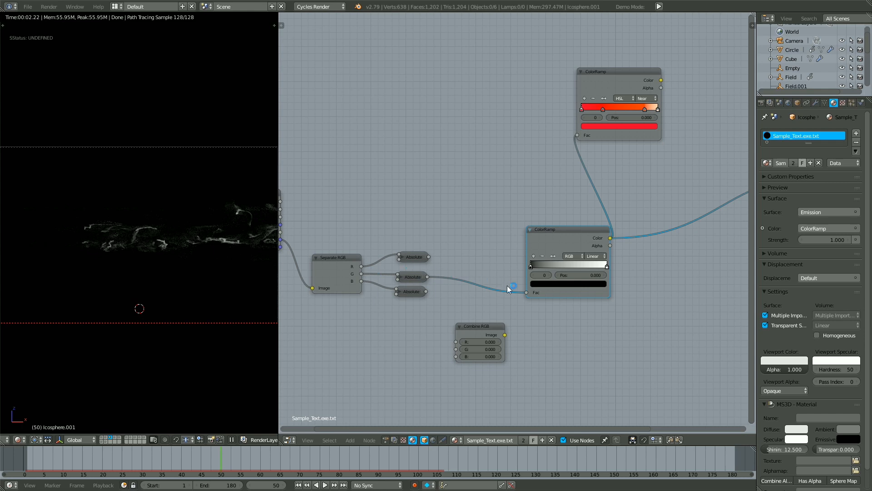
# Move the disconnected Combine RGB node slightly aside and preview the red-orange ColorRamp through the viewer
pyautogui.moveTo(497, 332); pyautogui.dragTo(508, 332)
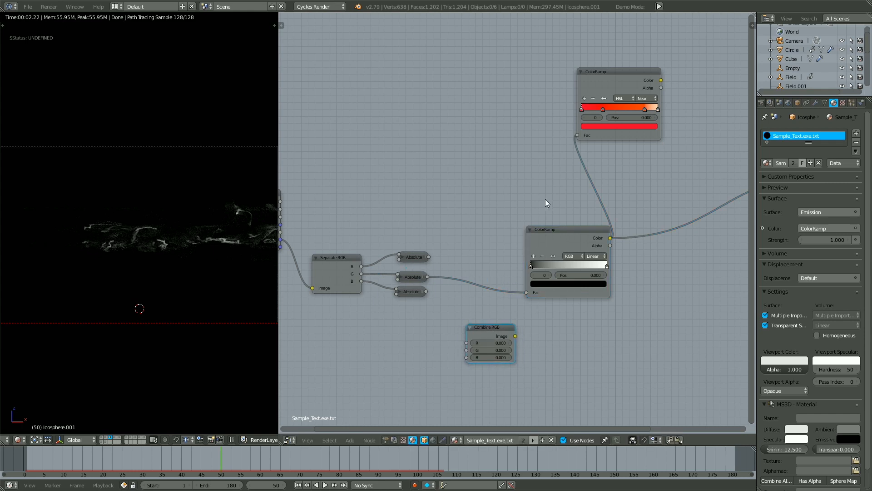
pyautogui.keyDown('ctrl'); pyautogui.keyDown('shift'); pyautogui.click(616, 132); pyautogui.keyUp('shift'); pyautogui.keyUp('ctrl')
pyautogui.moveTo(565, 200); pyautogui.dragTo(488, 257, button='middle')
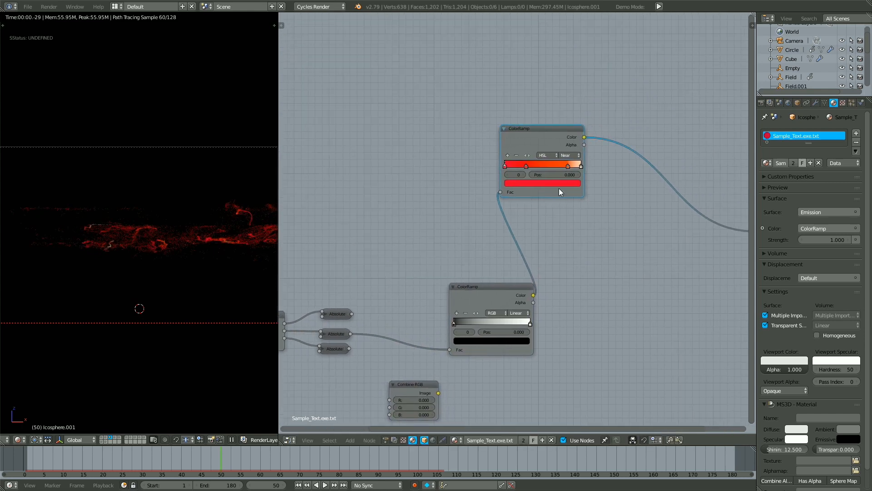
# Adjust the orange stop of the red-orange ColorRamp, undoing the excess changes to leave it at position 0.791
pyautogui.click(568, 165)
pyautogui.moveTo(567, 165); pyautogui.dragTo(565, 165)
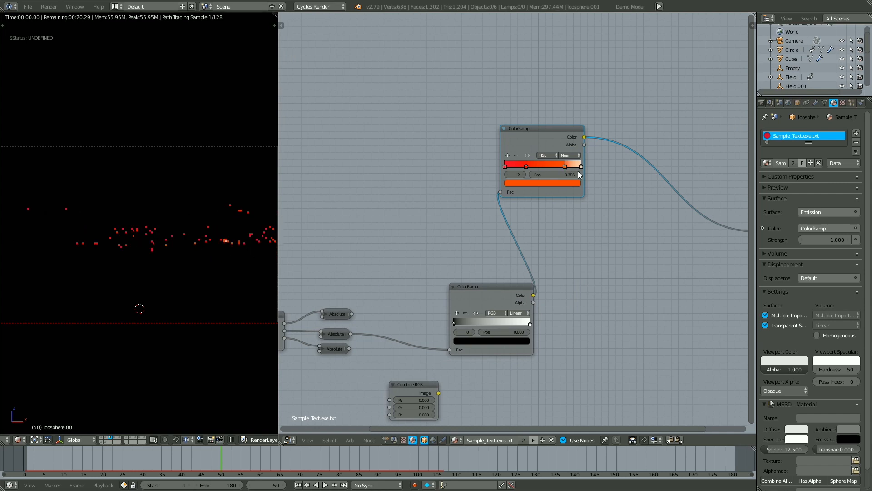
pyautogui.hotkey('ctrl', 'z')
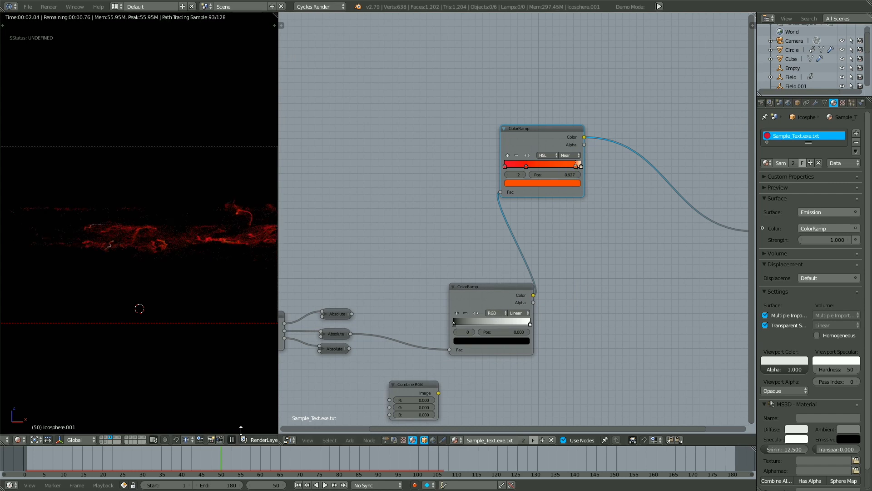
pyautogui.click(232, 440)
pyautogui.hotkey('ctrl', 'z')
pyautogui.hotkey('ctrl', 'z')
pyautogui.moveTo(442, 349); pyautogui.dragTo(441, 290, button='middle')
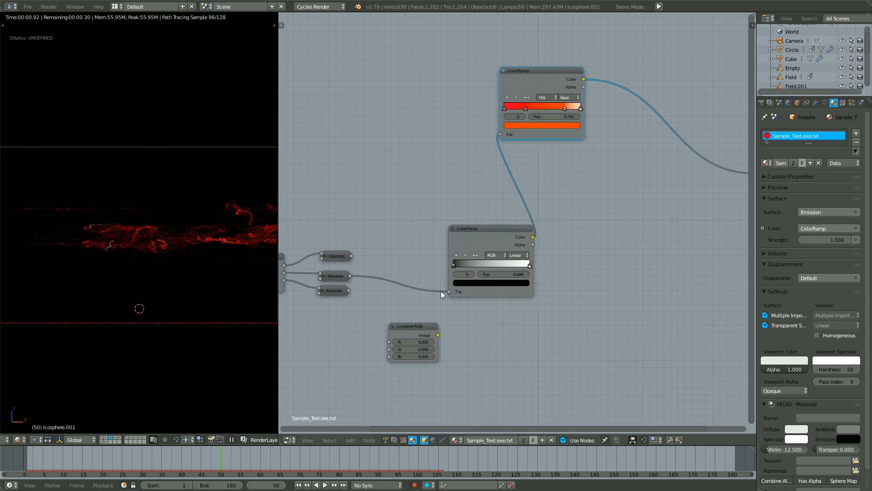
# Move Combine RGB up beside the black-and-white ColorRamp, and shift Particle Info farther from Separate RGB
pyautogui.moveTo(422, 325); pyautogui.dragTo(424, 207)
pyautogui.scroll(-9, 418, 255)
pyautogui.moveTo(410, 211); pyautogui.dragTo(422, 245, button='middle')
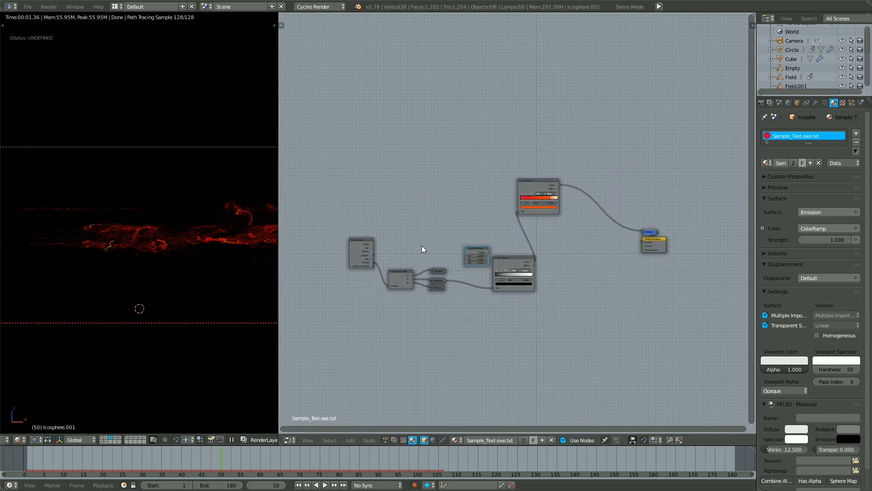
pyautogui.moveTo(369, 244); pyautogui.dragTo(310, 203)
pyautogui.click(396, 276)
# Line up the Separate RGB, Absolute and black-and-white ColorRamp nodes with the red-orange ColorRamp, and place Particle Info below Separate RGB
pyautogui.scroll(1, 461, 273)
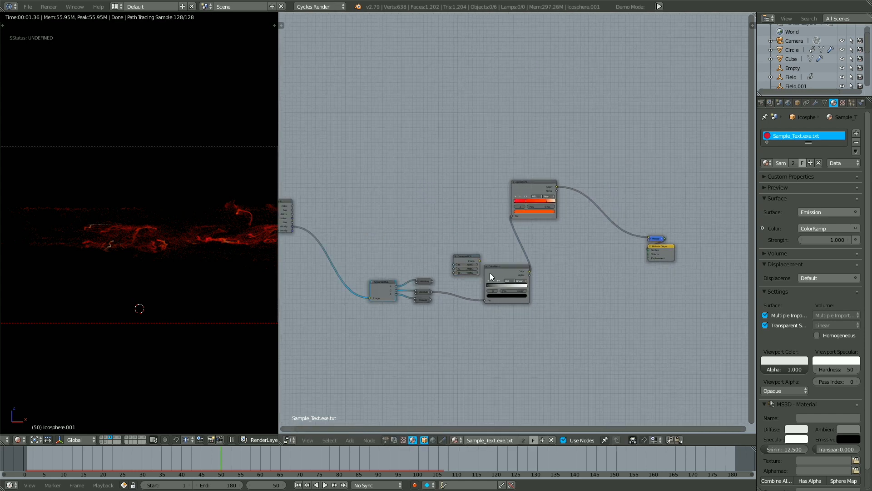
pyautogui.moveTo(388, 318); pyautogui.dragTo(522, 273)
pyautogui.press('g')
pyautogui.click(516, 236)
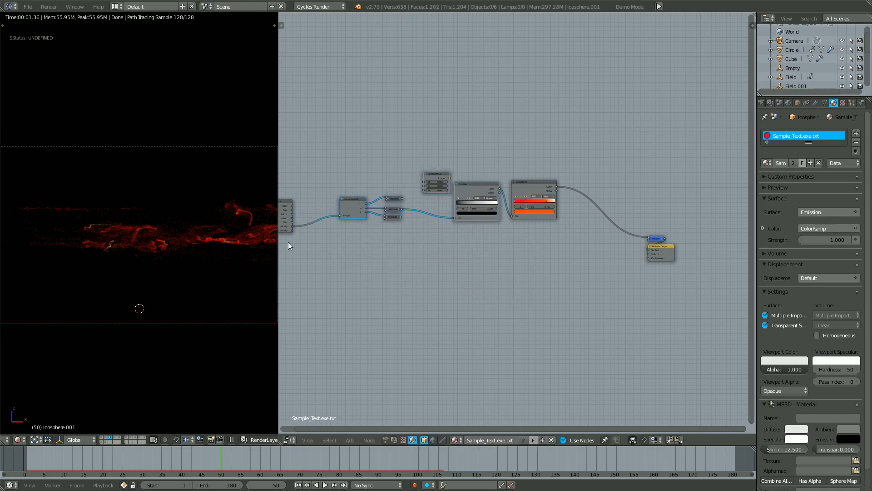
pyautogui.moveTo(288, 207); pyautogui.dragTo(371, 285)
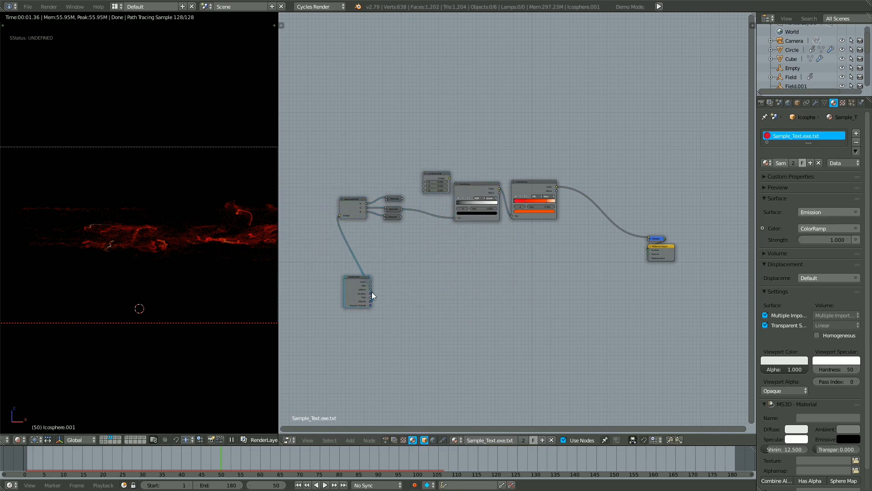
# Add a Noise Texture node beside Particle Info, below the velocity nodes
pyautogui.scroll(2, 372, 292)
pyautogui.hotkey('shift', 'a')
pyautogui.click(450, 320)
pyautogui.click(442, 269)
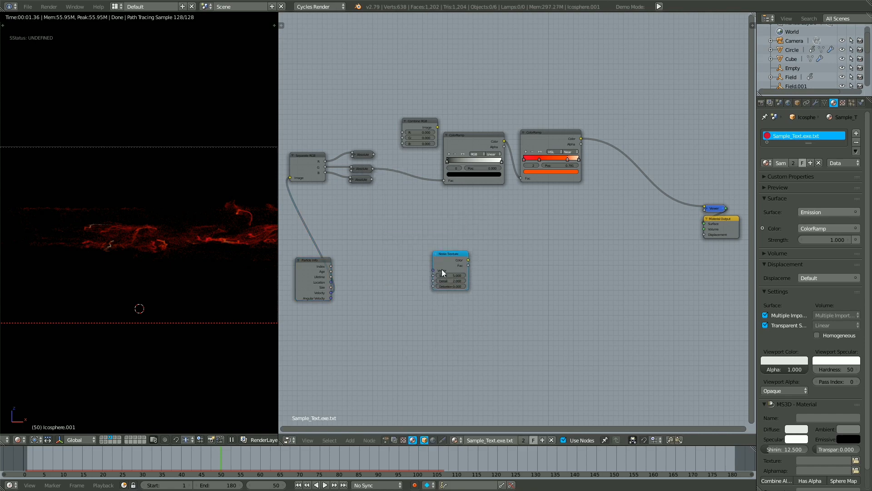
# Preview the Noise Texture's Color output through the viewer and pause the viewport render
pyautogui.scroll(2, 442, 270)
pyautogui.keyDown('ctrl'); pyautogui.keyDown('shift'); pyautogui.click(416, 268); pyautogui.keyUp('shift'); pyautogui.keyUp('ctrl')
pyautogui.moveTo(417, 268); pyautogui.dragTo(452, 248, button='middle')
pyautogui.click(232, 439)
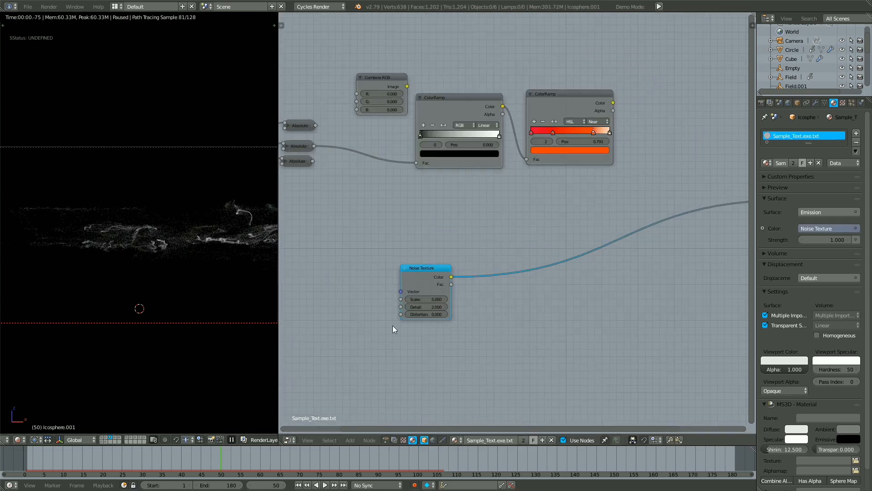
# Insert an RGB Curves node between Noise Texture and the viewer, and bend its curve into an S shape
pyautogui.scroll(-3, 392, 325)
pyautogui.moveTo(464, 245); pyautogui.dragTo(428, 254)
pyautogui.hotkey('shift', 'a')
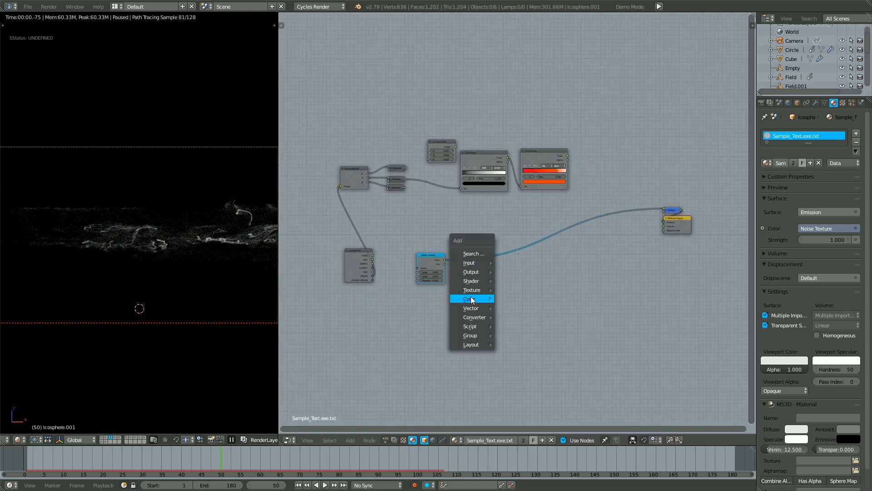
pyautogui.moveTo(479, 297)
pyautogui.click(529, 357)
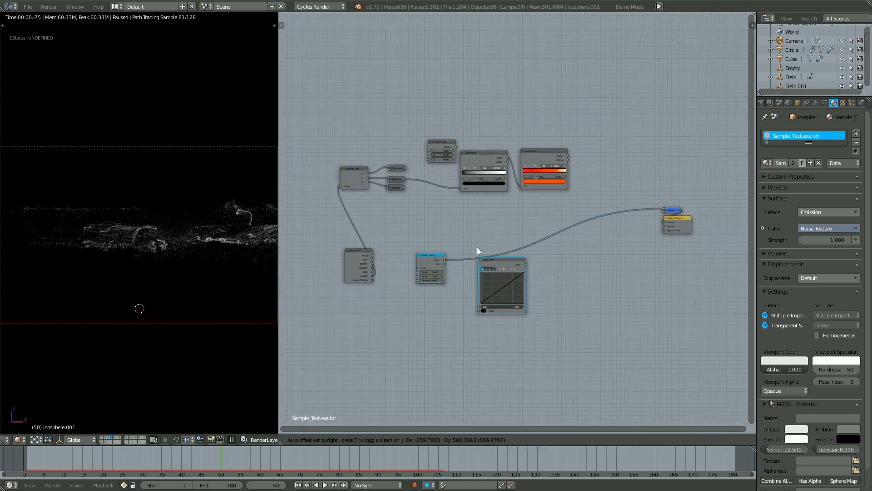
pyautogui.click(485, 271)
pyautogui.scroll(2, 493, 276)
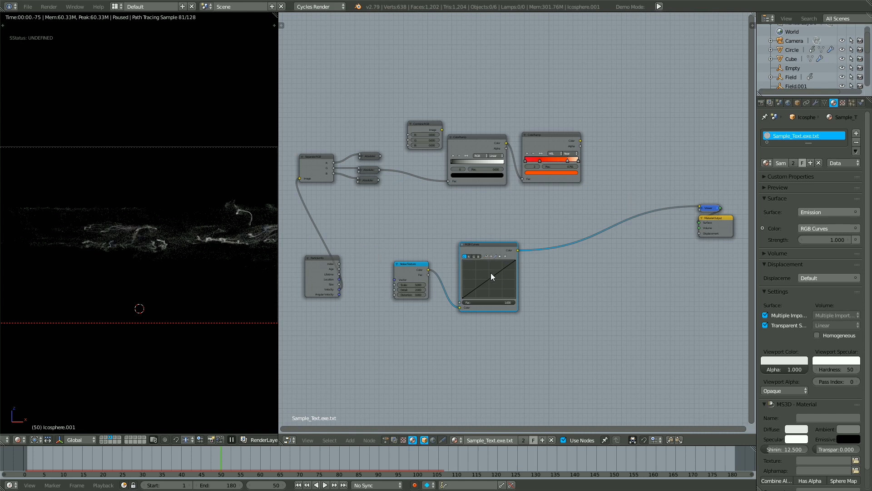
pyautogui.moveTo(492, 274); pyautogui.dragTo(490, 265)
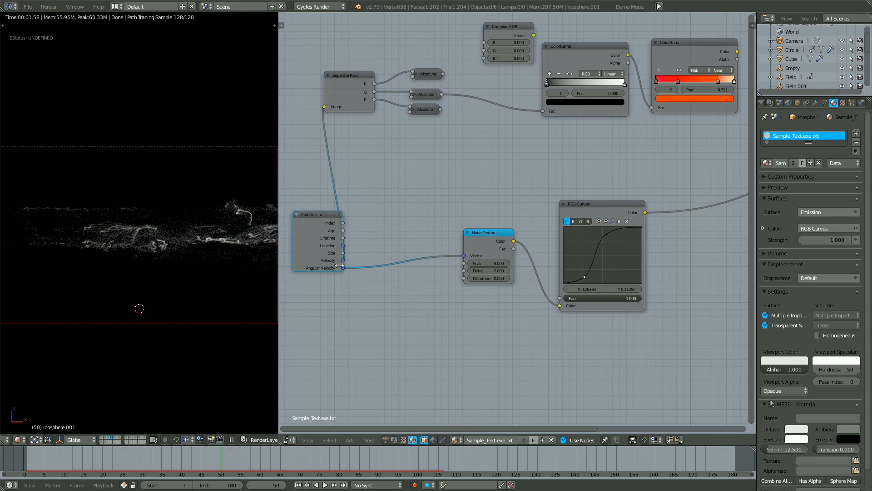
# Set the Noise Texture's scale to 0.5
pyautogui.click(481, 264)
pyautogui.write('1')
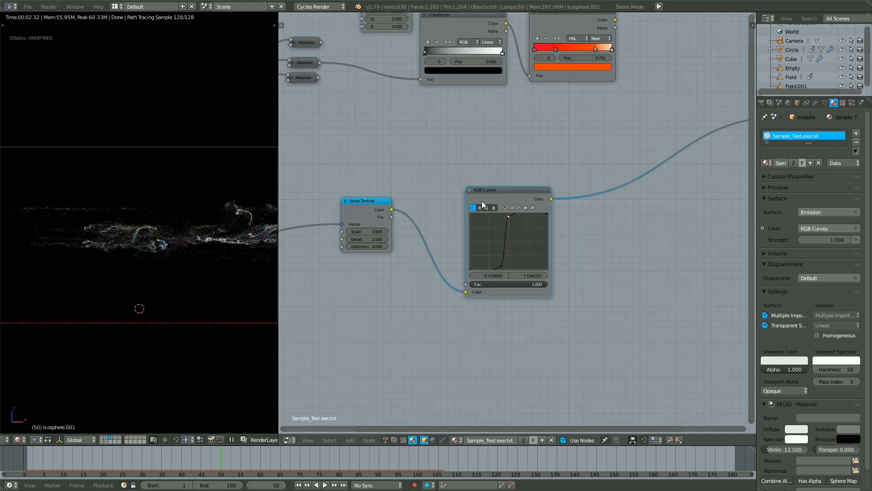
# Move the RGB Curves node down a little and delete it
pyautogui.moveTo(482, 201); pyautogui.dragTo(508, 206)
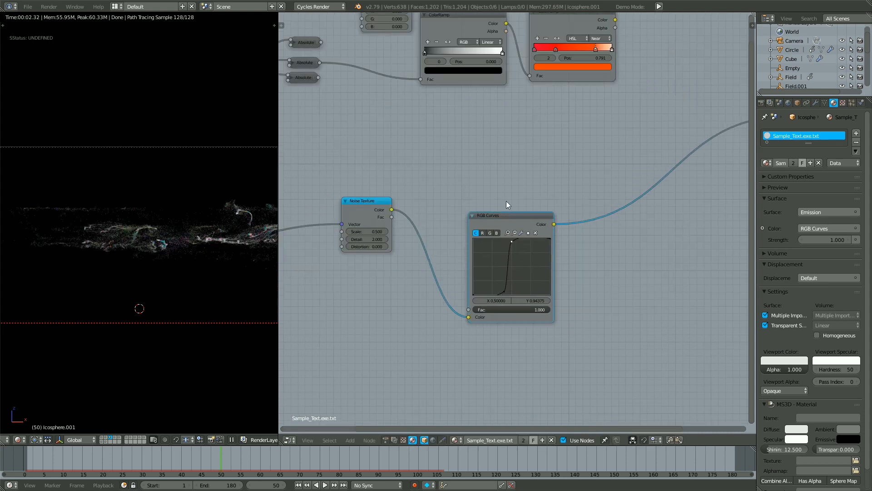
pyautogui.press('x')
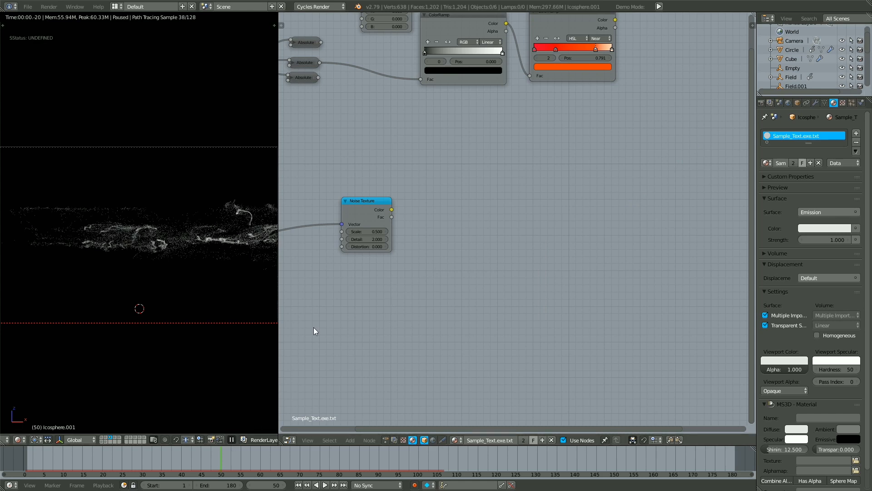
# Add a new ColorRamp node beside the Noise Texture
pyautogui.moveTo(314, 327); pyautogui.dragTo(458, 323, button='middle')
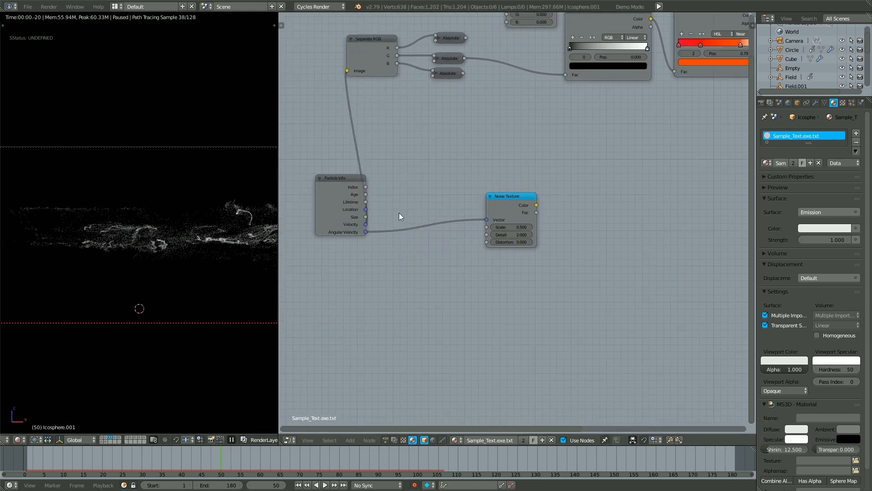
pyautogui.moveTo(498, 181); pyautogui.dragTo(432, 262, button='middle')
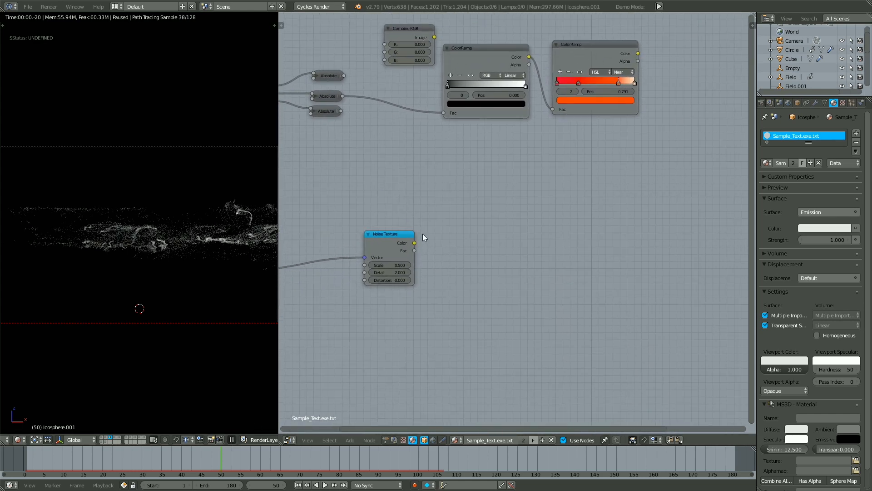
pyautogui.hotkey('shift', 'a')
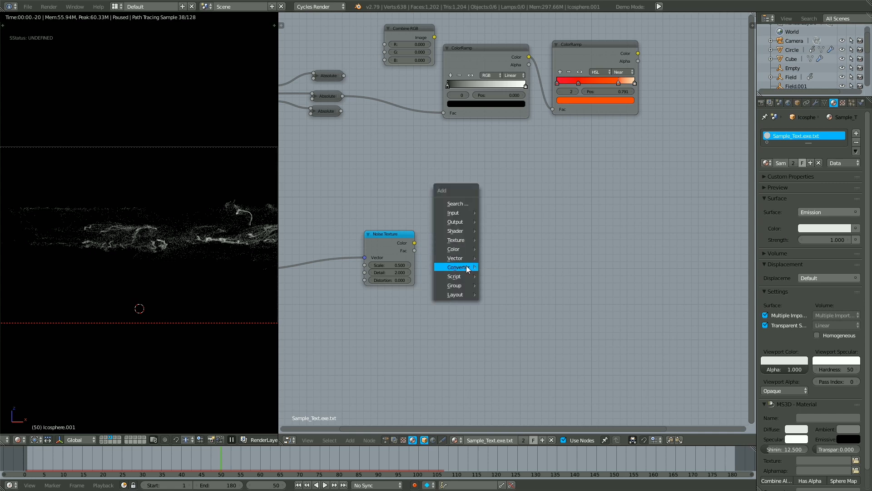
pyautogui.moveTo(467, 267)
pyautogui.click(502, 277)
pyautogui.click(473, 222)
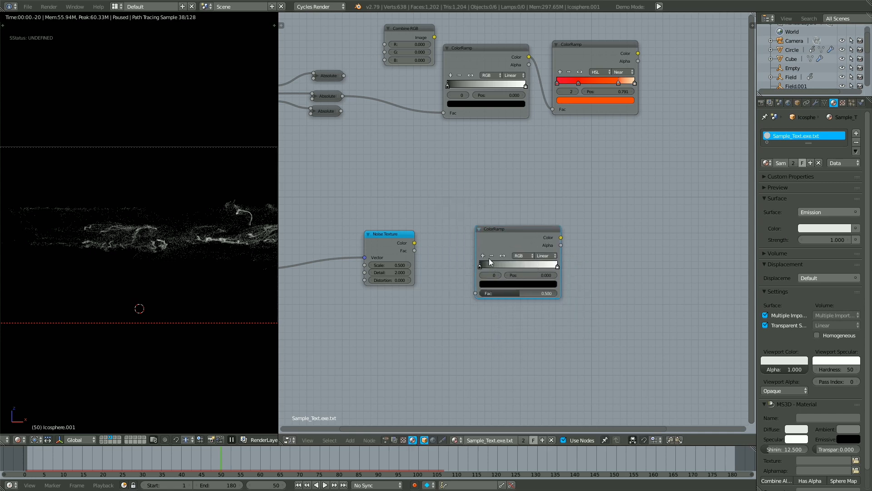
# Color the new ColorRamp's first stop red, shift its white stop inward, and set the interpolation to Constant
pyautogui.click(514, 284)
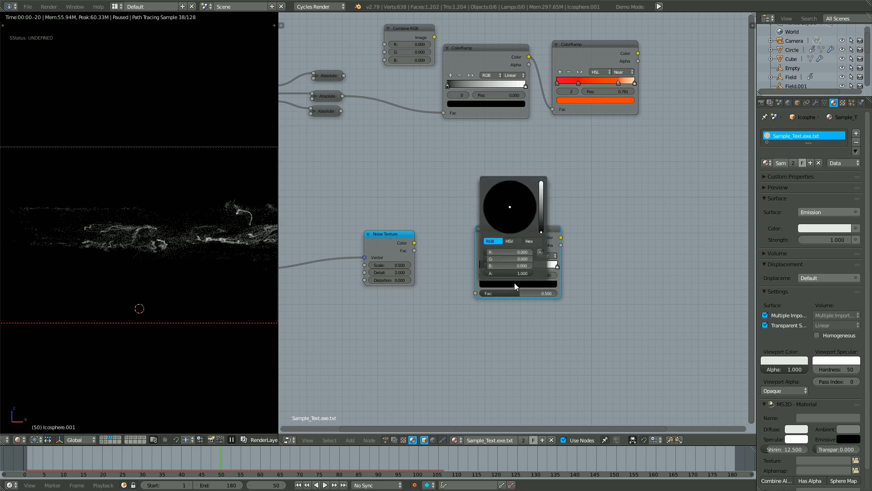
pyautogui.click(508, 246)
pyautogui.moveTo(557, 265); pyautogui.dragTo(551, 266)
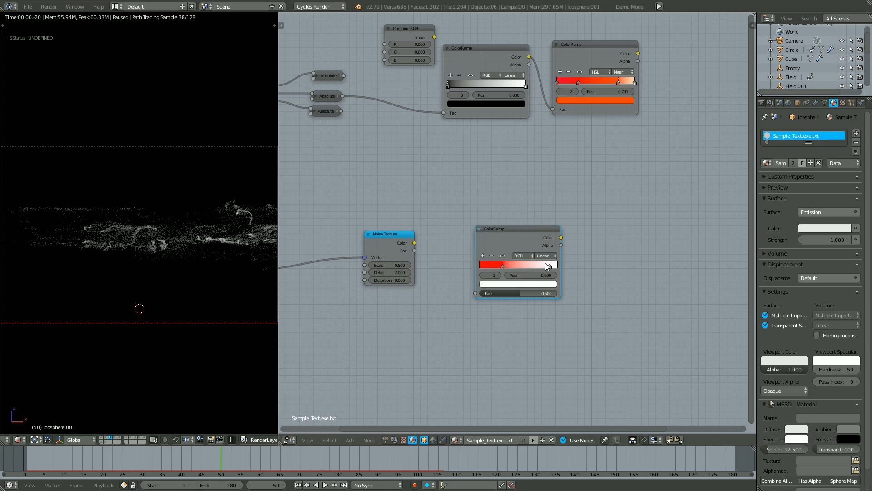
pyautogui.click(545, 255)
pyautogui.click(548, 215)
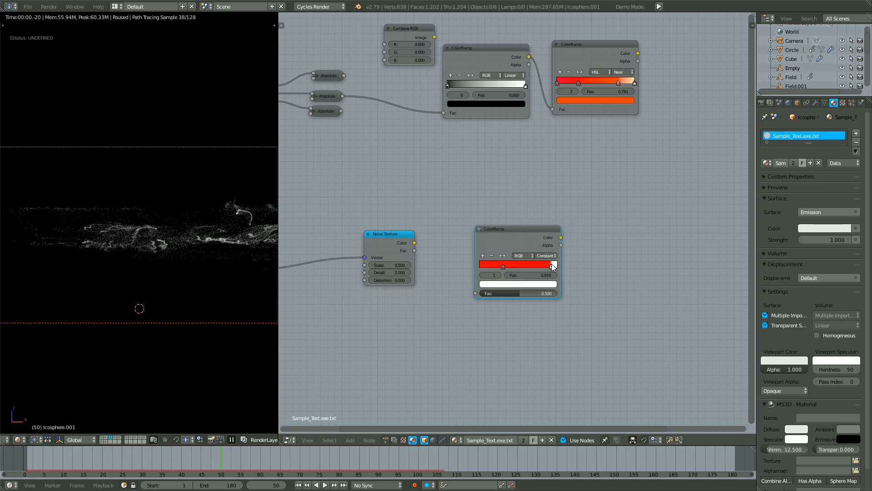
# Set the white stop of the new ColorRamp to position 0.5
pyautogui.moveTo(552, 266); pyautogui.dragTo(517, 264)
pyautogui.click(535, 274)
pyautogui.write('.5')
pyautogui.press('Return')
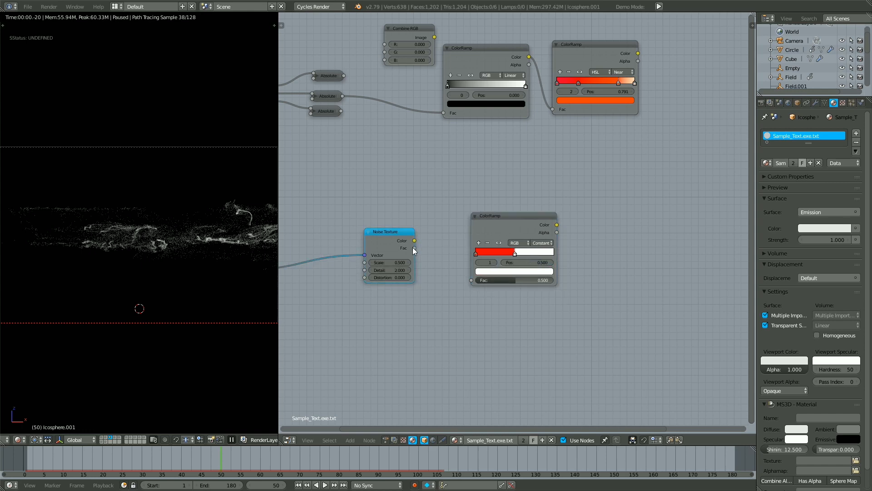
# Link the Noise Texture's Fac output to the new ColorRamp and preview that ramp as the emission color
pyautogui.moveTo(414, 248); pyautogui.dragTo(472, 279)
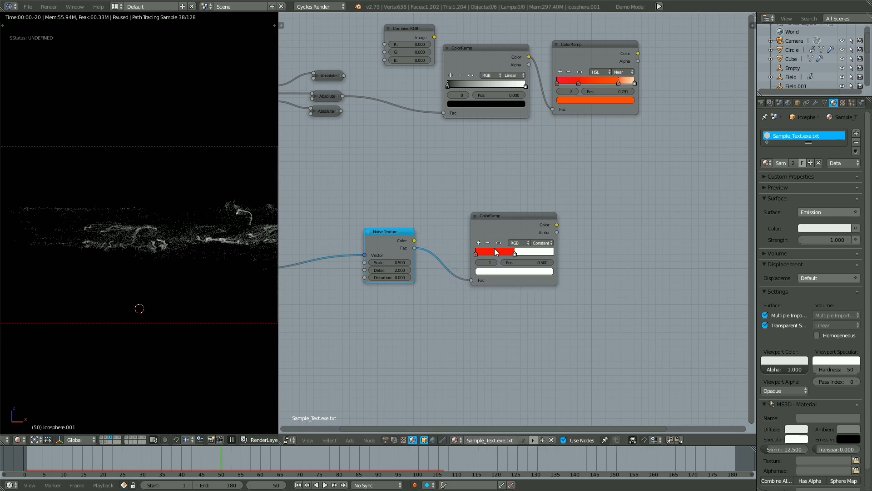
pyautogui.keyDown('ctrl'); pyautogui.keyDown('shift'); pyautogui.click(507, 220); pyautogui.keyUp('shift'); pyautogui.keyUp('ctrl')
pyautogui.moveTo(291, 349); pyautogui.dragTo(340, 355, button='middle')
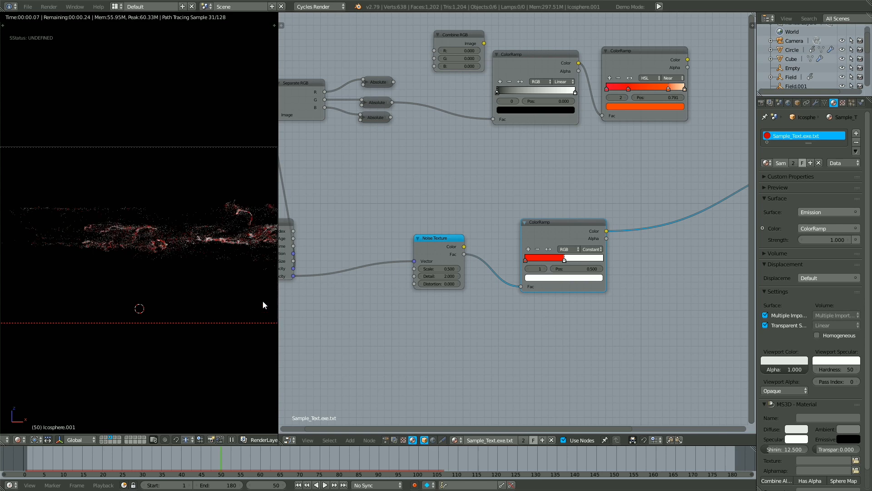
pyautogui.hotkey('ctrl', 'z')
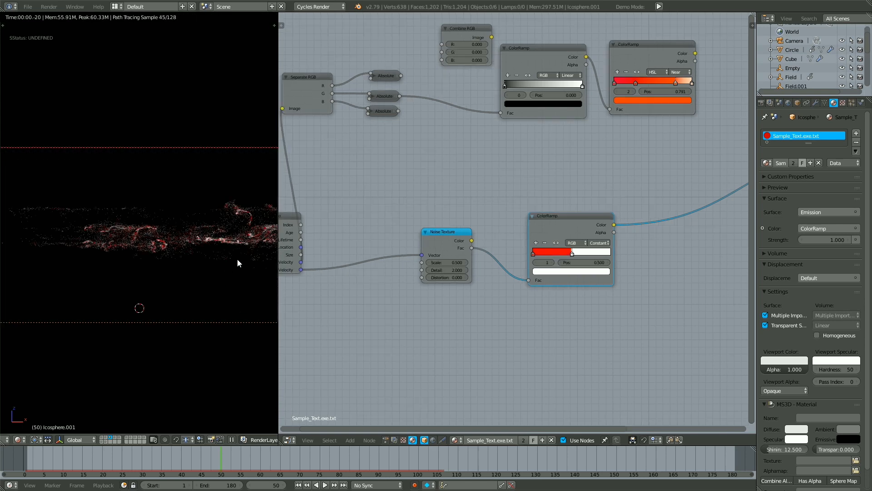
pyautogui.scroll(1, 249, 243)
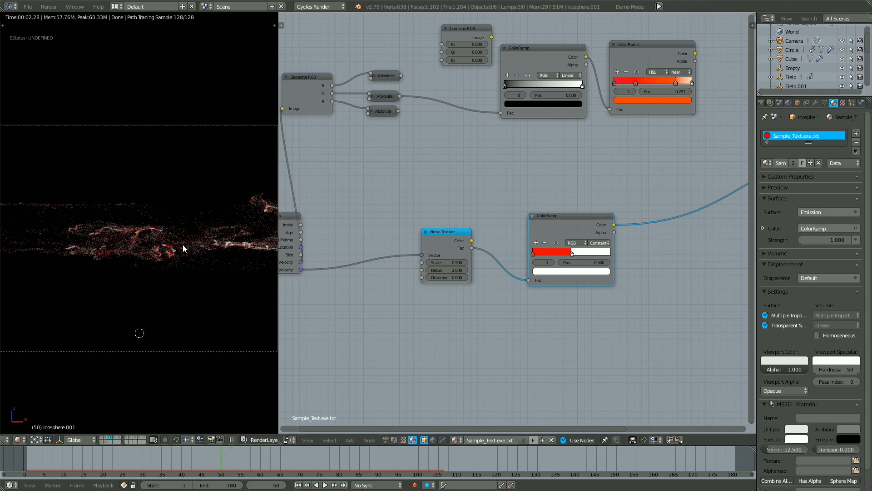
# Set the Noise Texture's scale to 0.2 and pause the rendered preview
pyautogui.moveTo(308, 246); pyautogui.dragTo(313, 245, button='middle')
pyautogui.scroll(4, 343, 255)
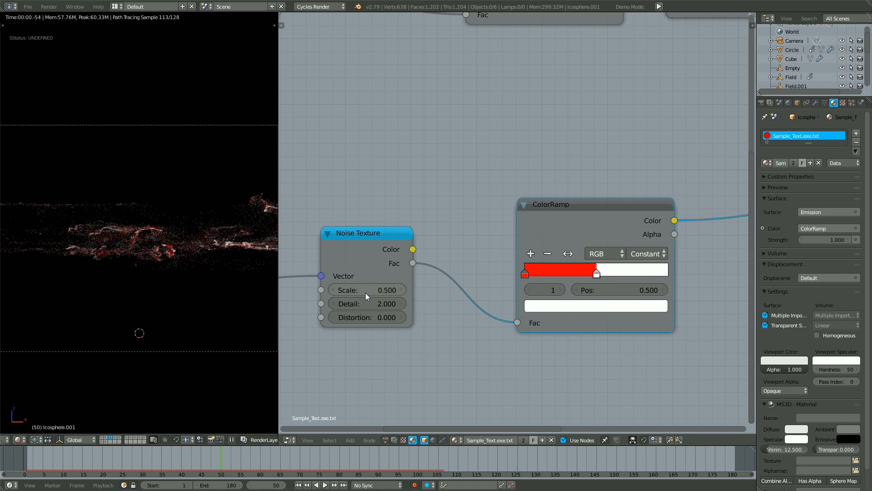
pyautogui.click(369, 291)
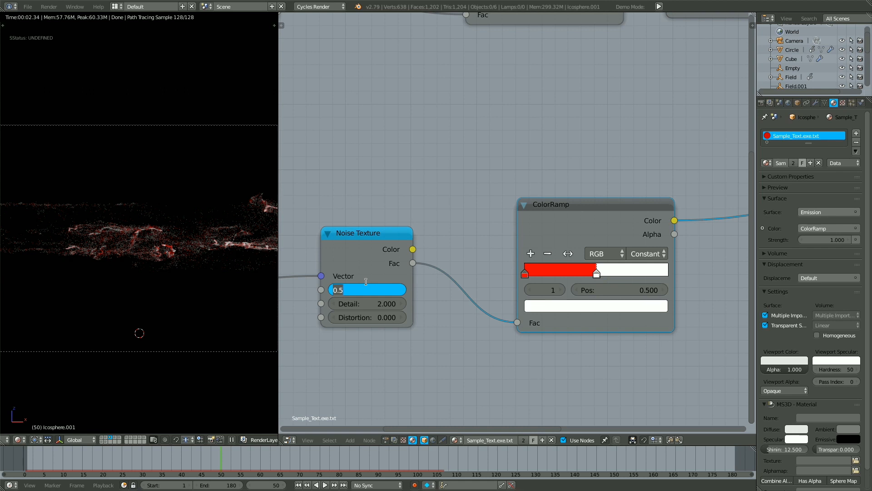
pyautogui.write('0.2')
pyautogui.press('Return')
pyautogui.scroll(-4, 395, 212)
pyautogui.click(233, 440)
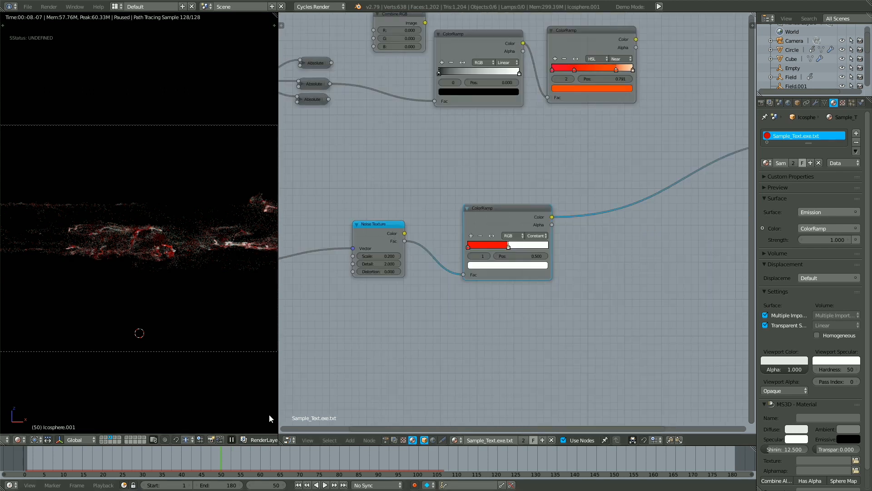
# Rework the noise-driven ColorRamp into a narrow red band between white stops, with the last white stop at 0.568
pyautogui.scroll(2, 462, 270)
pyautogui.moveTo(462, 271); pyautogui.dragTo(523, 258)
pyautogui.click(408, 253)
pyautogui.click(448, 297)
pyautogui.moveTo(454, 269); pyautogui.dragTo(599, 266)
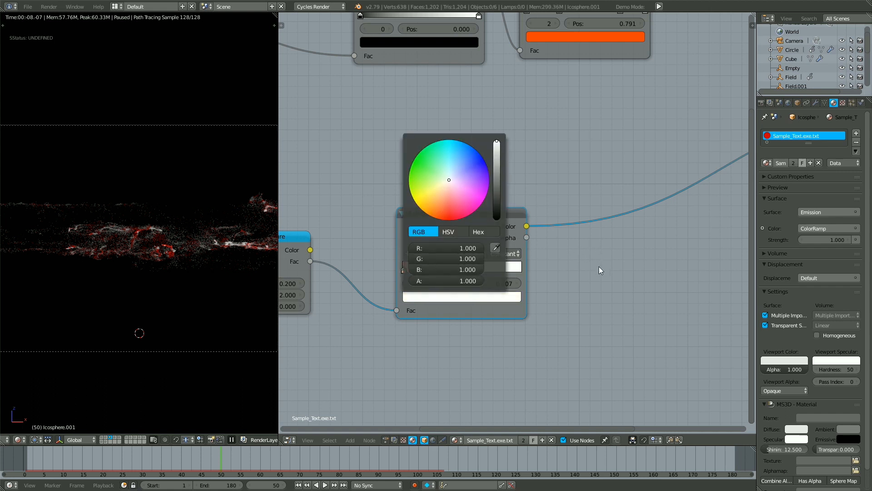
pyautogui.moveTo(454, 269); pyautogui.dragTo(452, 270)
pyautogui.moveTo(478, 270); pyautogui.dragTo(470, 270)
pyautogui.press('g')
pyautogui.click(393, 285)
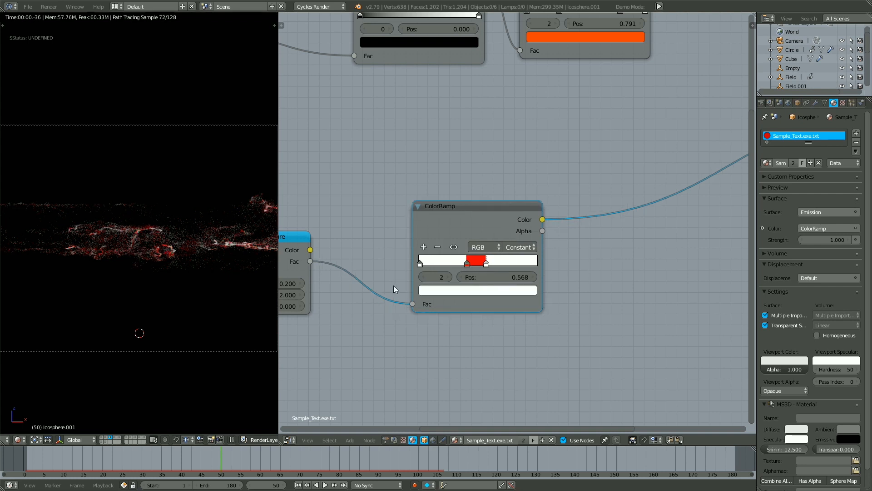
# Shift the ColorRamp's red stop to 0.377 and move the white stop after it slightly inward
pyautogui.moveTo(378, 276); pyautogui.dragTo(360, 298, button='middle')
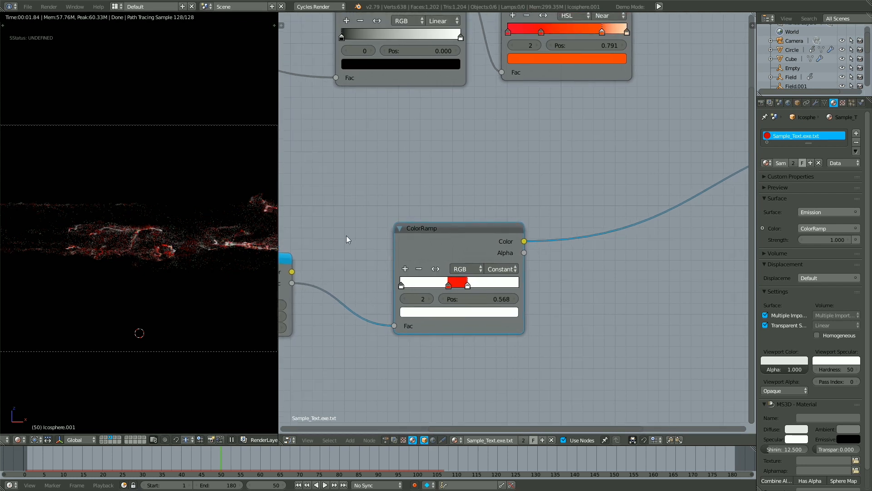
pyautogui.moveTo(376, 241)
pyautogui.mouseDown(button='middle')
pyautogui.moveTo(366, 218)
pyautogui.moveTo(364, 238)
pyautogui.mouseUp(button='middle')
pyautogui.scroll(4, 393, 303)
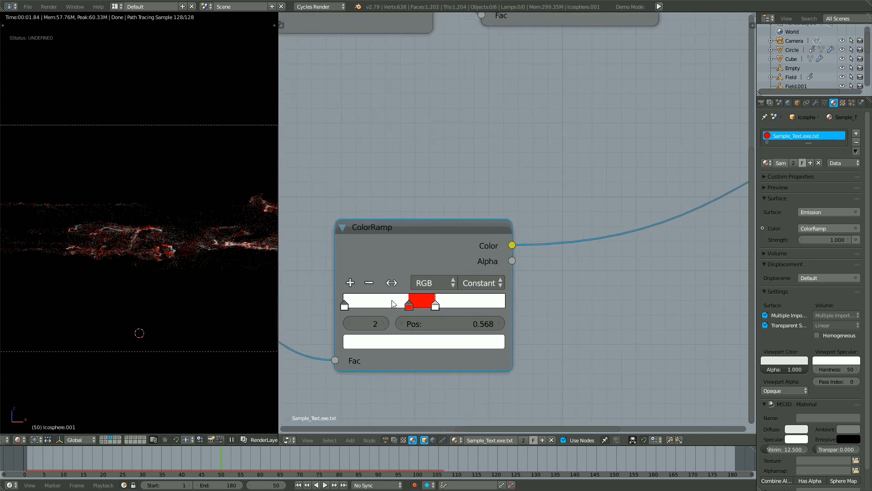
pyautogui.click(408, 301)
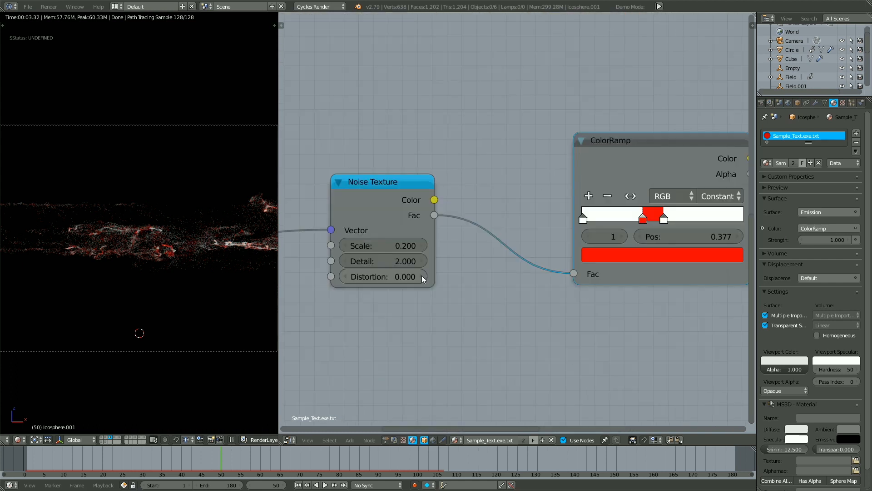
# Raise the Noise Texture's distortion to 0.5
pyautogui.click(422, 276)
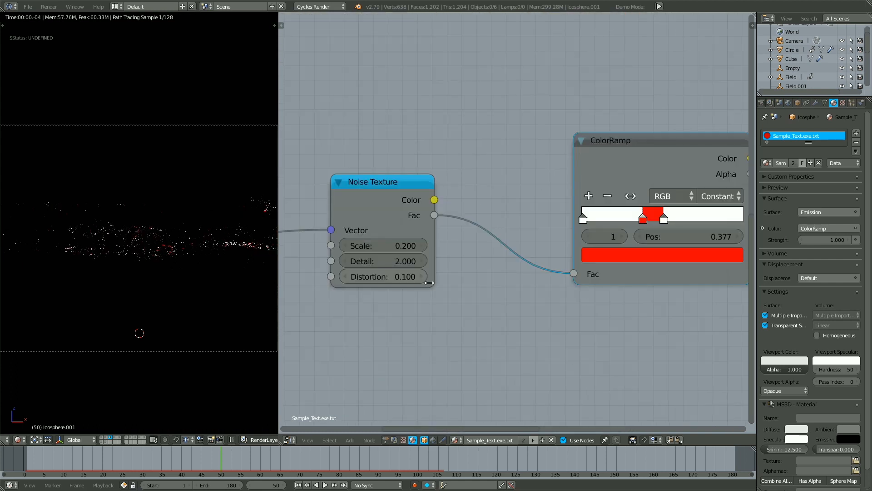
pyautogui.click(423, 278)
pyautogui.click(424, 278)
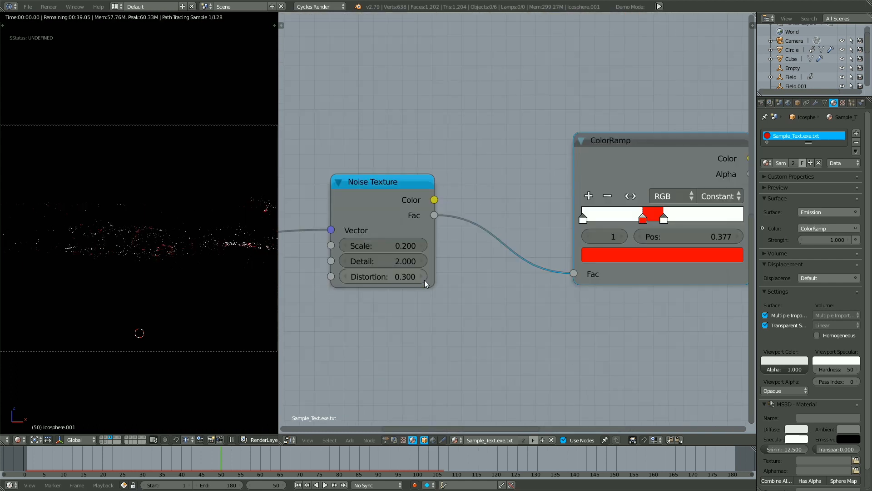
pyautogui.click(424, 277)
pyautogui.click(424, 277)
pyautogui.moveTo(405, 265); pyautogui.dragTo(396, 238, button='middle')
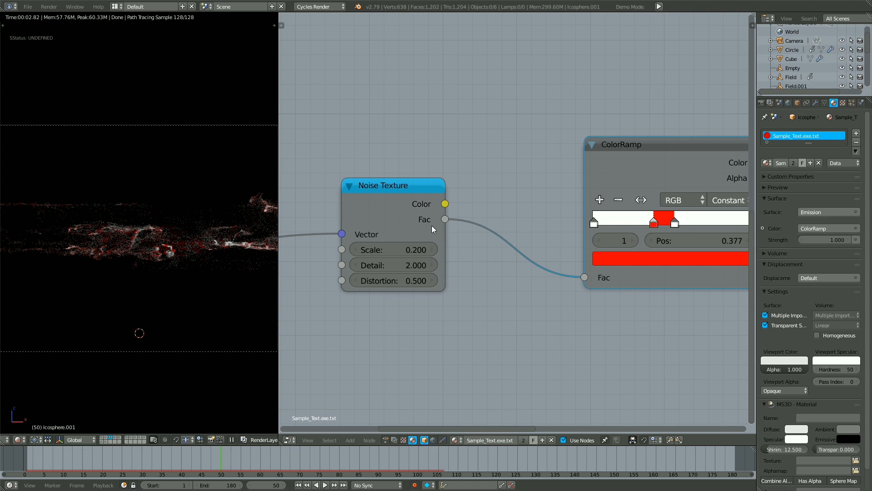
# Reposition the Noise Texture and place its ColorRamp directly beside it
pyautogui.scroll(-4, 457, 209)
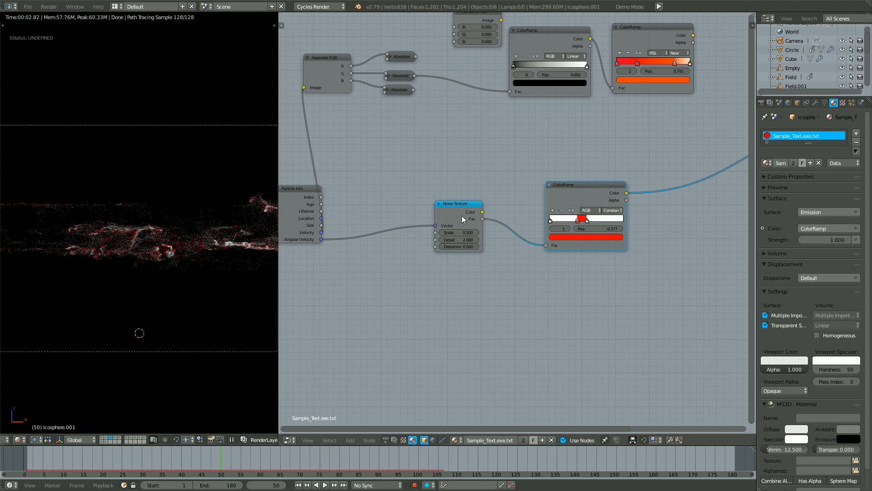
pyautogui.moveTo(457, 212); pyautogui.dragTo(459, 221)
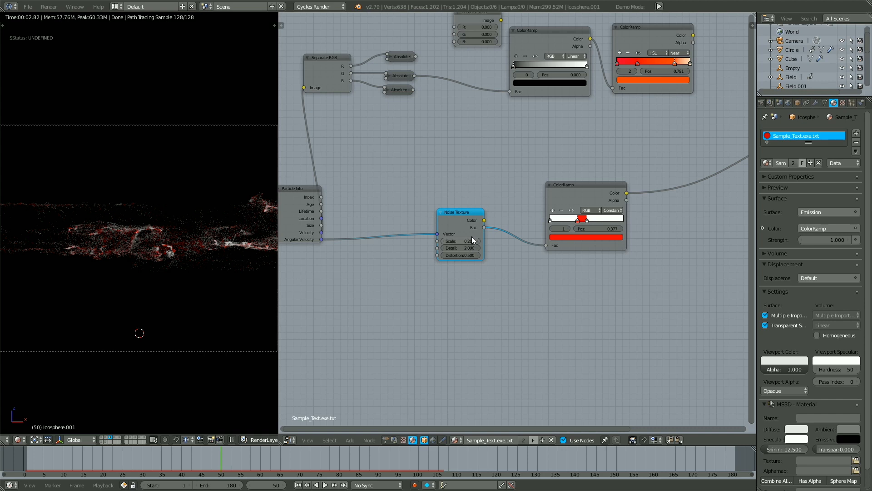
pyautogui.moveTo(472, 236); pyautogui.dragTo(477, 201)
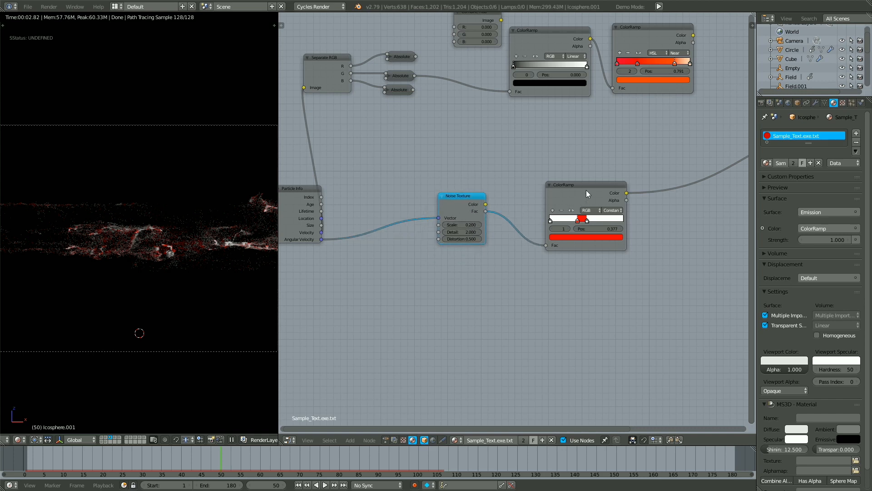
pyautogui.moveTo(589, 189); pyautogui.dragTo(534, 183)
pyautogui.moveTo(522, 190); pyautogui.dragTo(509, 214, button='middle')
pyautogui.click(423, 242)
pyautogui.moveTo(423, 242); pyautogui.dragTo(378, 238, button='middle')
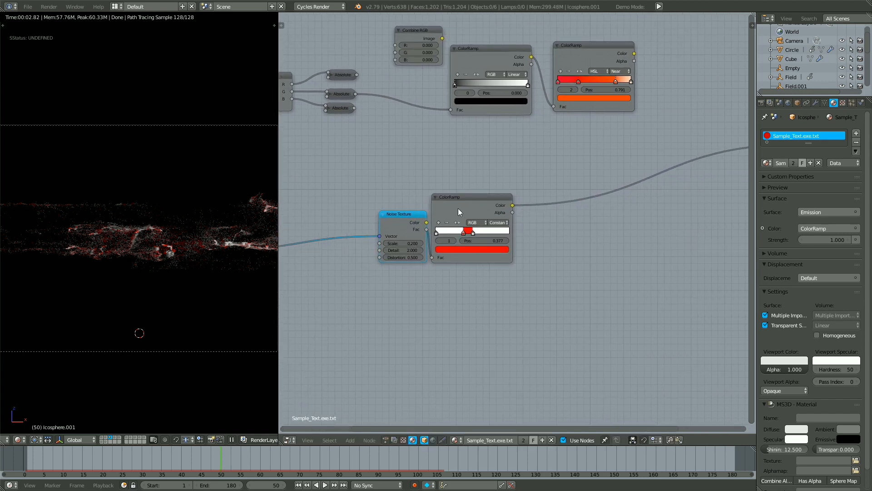
# Duplicate the noise-driven ColorRamp above the original and link the noise's Fac output to the copy, keeping the rendered preview paused
pyautogui.moveTo(458, 208); pyautogui.dragTo(539, 207)
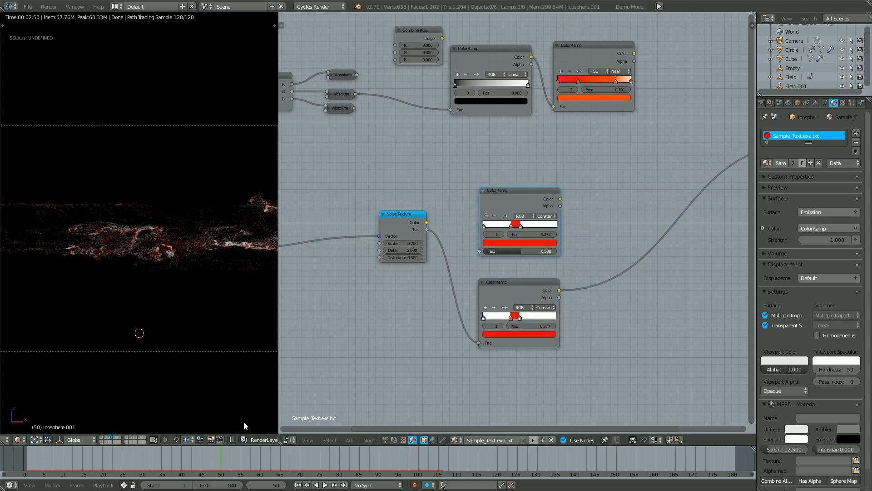
pyautogui.click(233, 440)
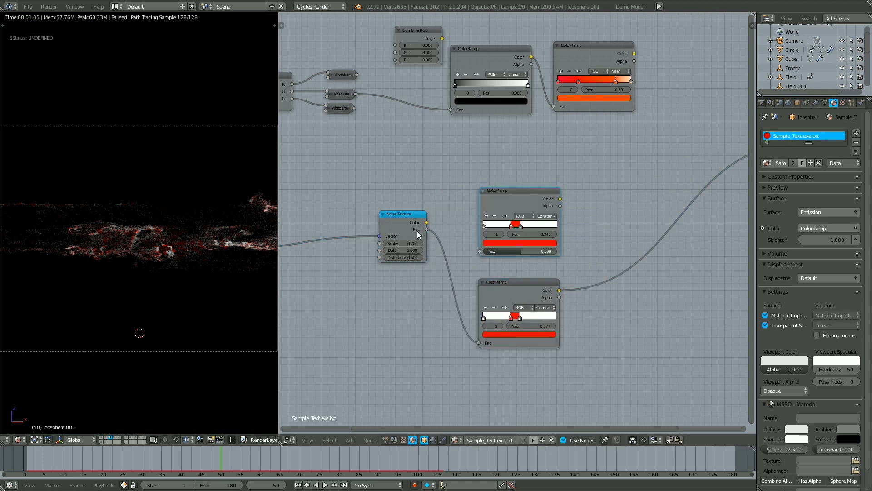
pyautogui.moveTo(426, 229); pyautogui.dragTo(480, 251)
# Give the duplicated ColorRamp Ease interpolation with a red stop at 0.518 between white stops at both ends
pyautogui.click(532, 242)
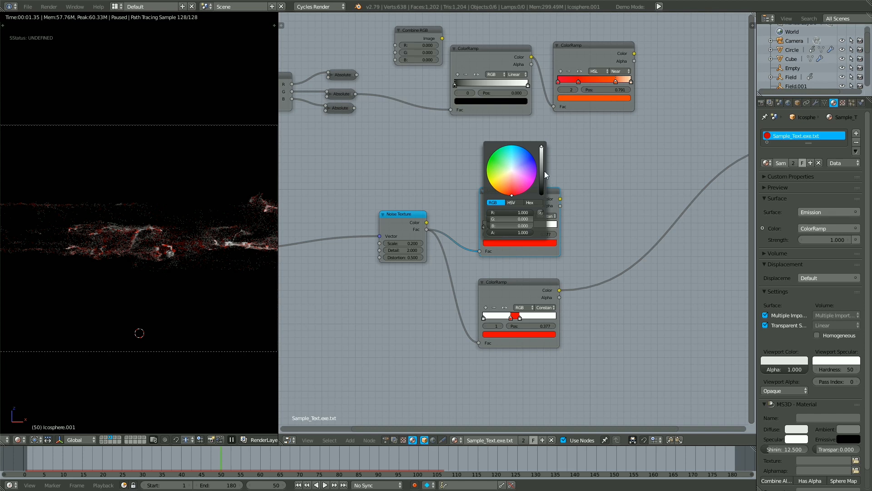
pyautogui.moveTo(542, 182); pyautogui.dragTo(549, 208)
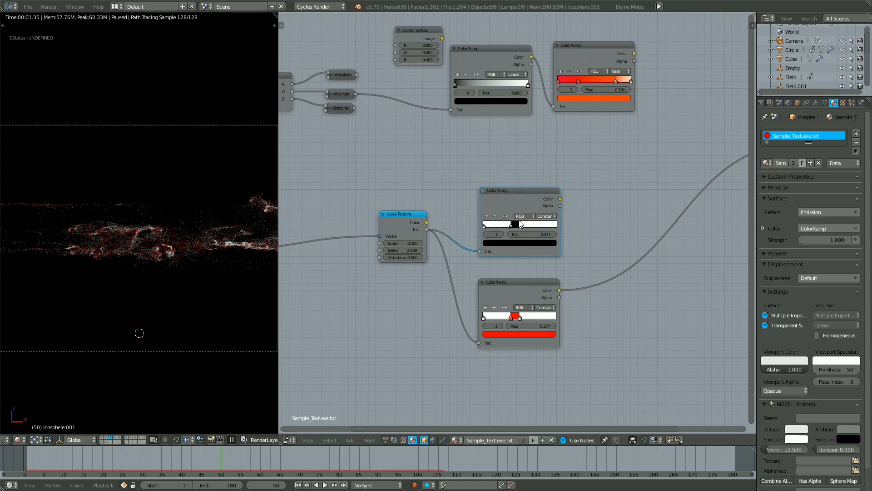
pyautogui.click(524, 242)
pyautogui.moveTo(494, 212); pyautogui.dragTo(617, 183)
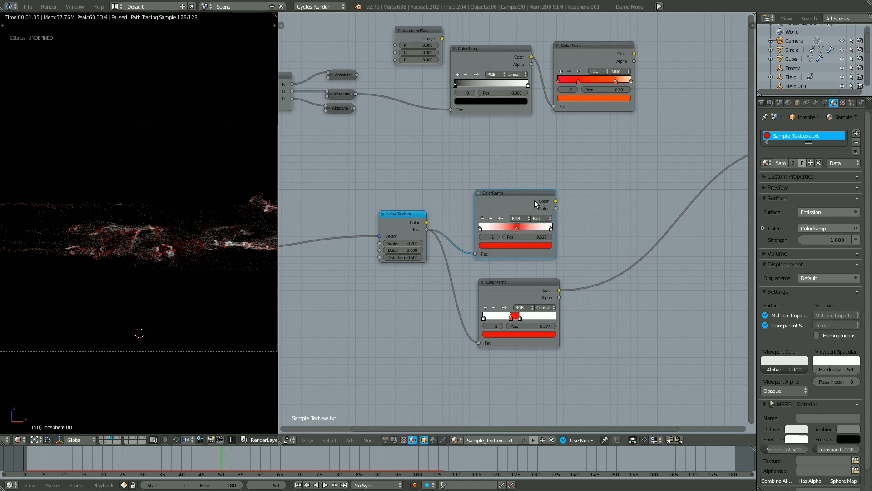
# Use the duplicated ColorRamp as the emission color and refresh the rendered preview
pyautogui.keyDown('ctrl'); pyautogui.keyDown('shift'); pyautogui.click(524, 199); pyautogui.keyUp('shift'); pyautogui.keyUp('ctrl')
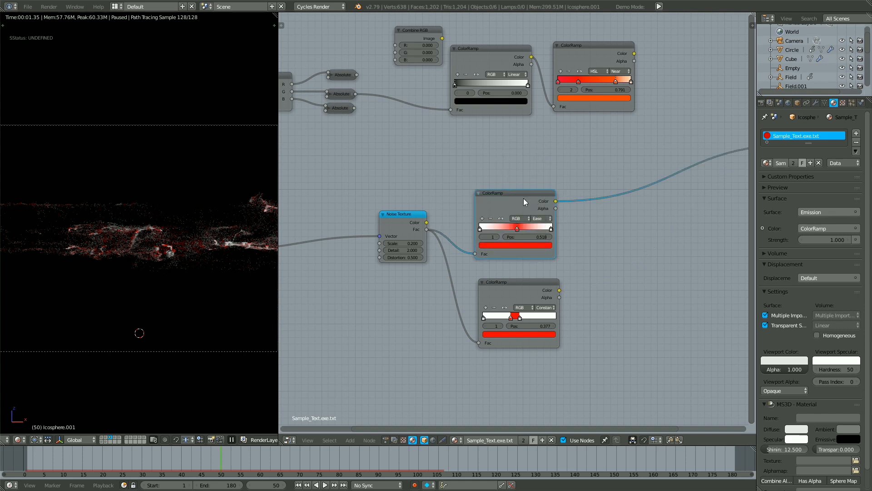
pyautogui.click(233, 440)
pyautogui.click(233, 439)
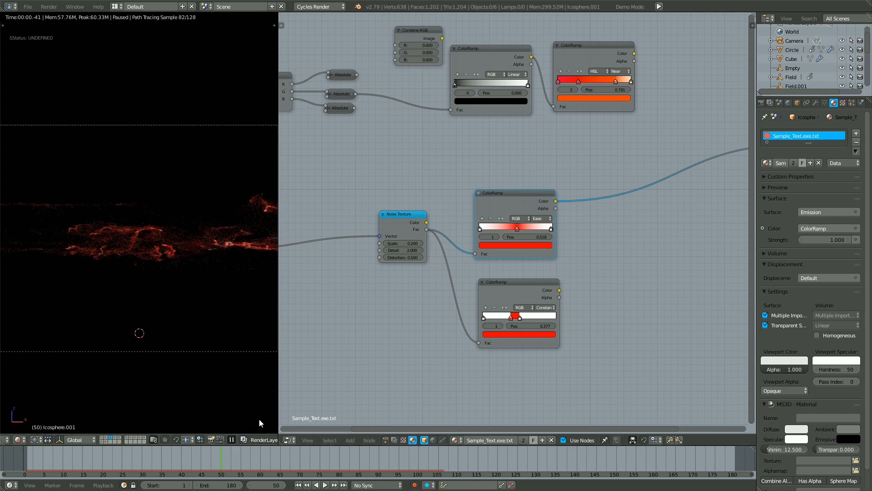
# Move both outer white stops of the Ease ColorRamp inward, placing the first at 0.189, and toggle the preview rendering
pyautogui.scroll(2, 468, 253)
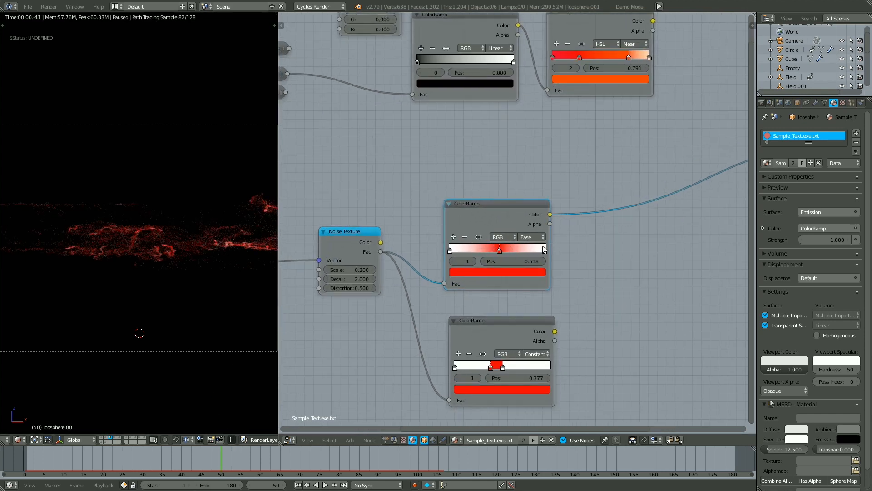
pyautogui.moveTo(541, 249); pyautogui.dragTo(521, 249)
pyautogui.moveTo(450, 250); pyautogui.dragTo(467, 250)
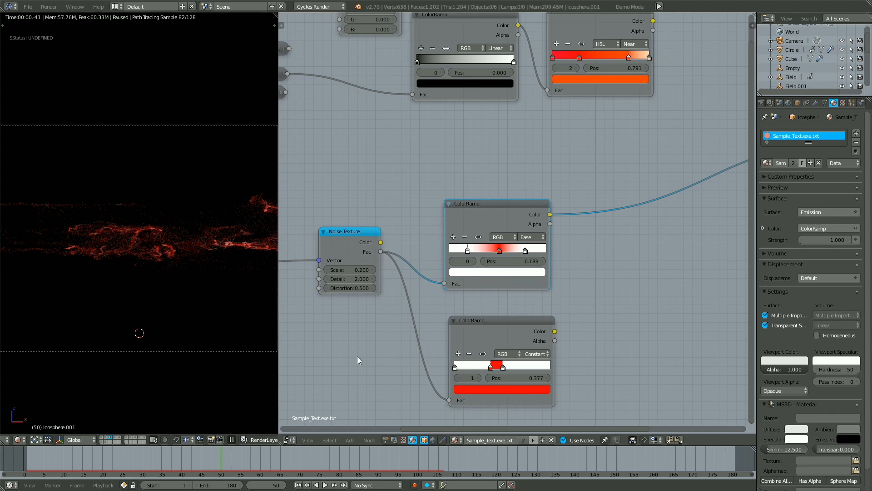
pyautogui.click(233, 439)
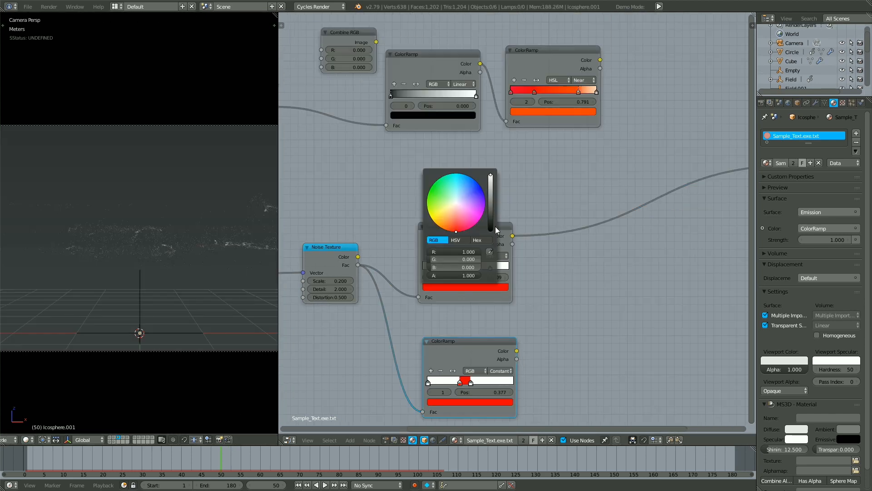
# Color the Ease ColorRamp's middle stop black at 0.509 and spread its white stops outward, the last to 0.932
pyautogui.moveTo(490, 228)
pyautogui.mouseDown()
pyautogui.moveTo(503, 256)
pyautogui.moveTo(526, 218)
pyautogui.moveTo(492, 223)
pyautogui.moveTo(491, 238)
pyautogui.mouseUp()
pyautogui.click(485, 287)
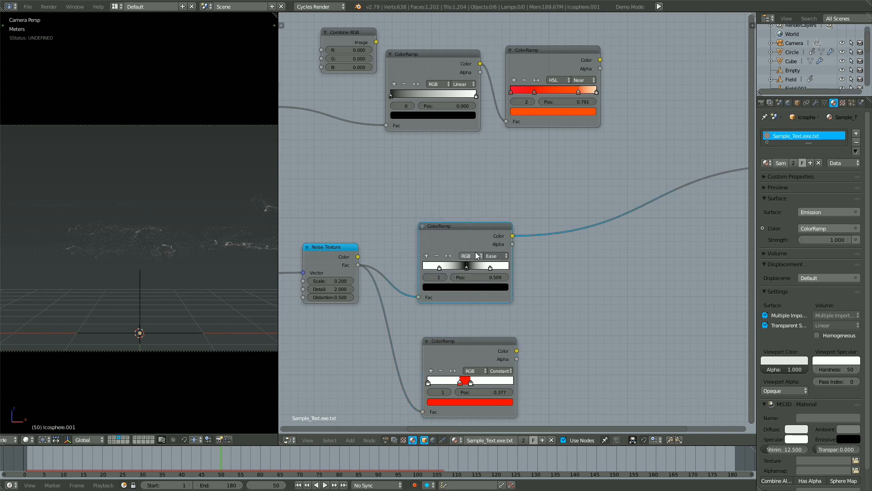
pyautogui.click(431, 268)
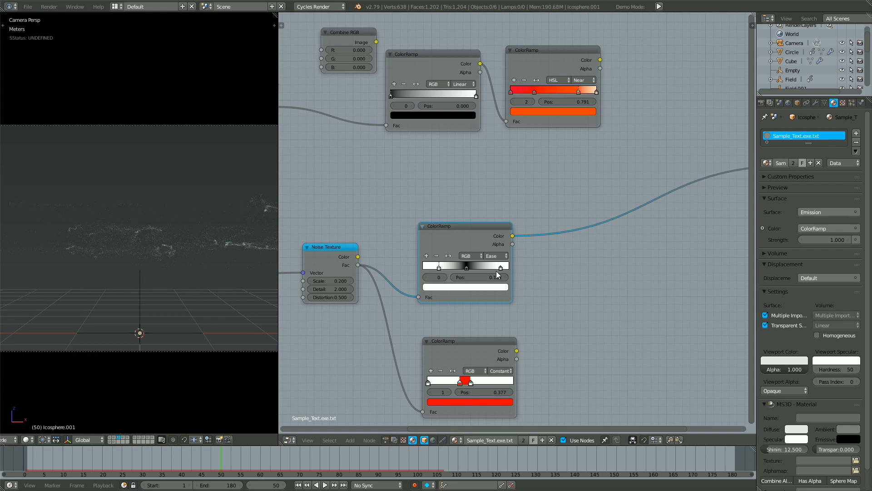
pyautogui.moveTo(432, 267); pyautogui.dragTo(429, 268)
pyautogui.moveTo(500, 265); pyautogui.dragTo(502, 265)
pyautogui.moveTo(502, 295); pyautogui.dragTo(478, 323, button='middle')
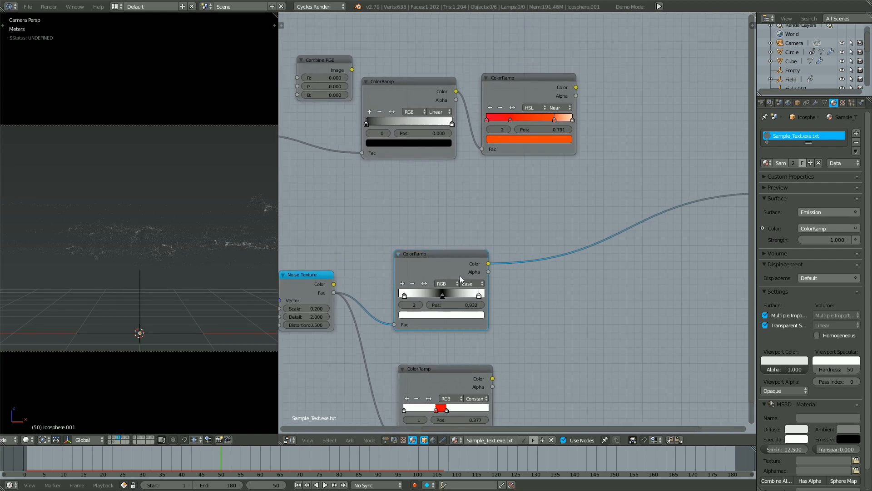
# Move the black-and-white Ease ColorRamp closer to the Noise Texture and add another ColorRamp node after it
pyautogui.moveTo(449, 262); pyautogui.dragTo(426, 251)
pyautogui.hotkey('shift', 'a')
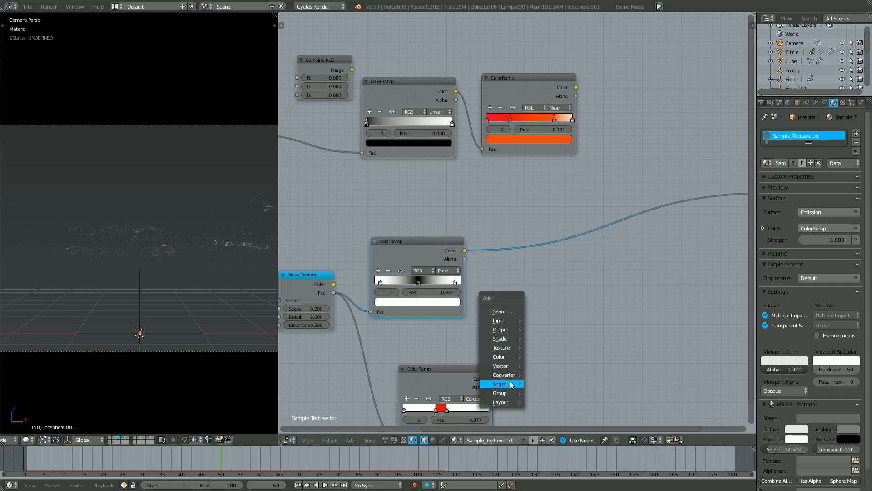
pyautogui.moveTo(505, 375)
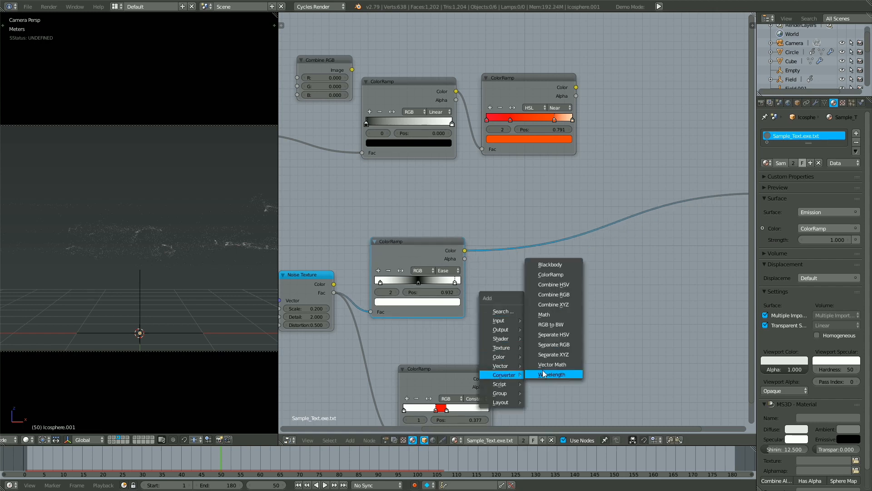
pyautogui.click(556, 274)
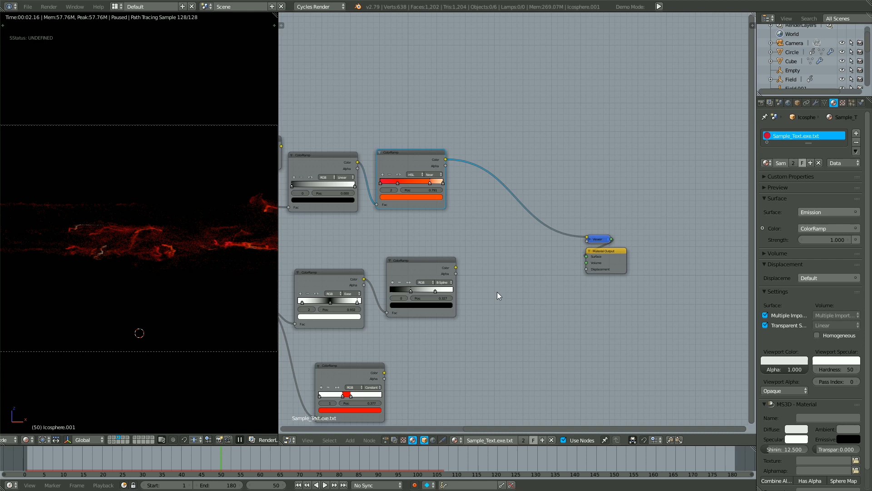
# Add an Emission shader between the orange HSL ColorRamp and the Material Output's surface, using the ColorRamp as its color
pyautogui.moveTo(497, 291); pyautogui.dragTo(449, 249, button='middle')
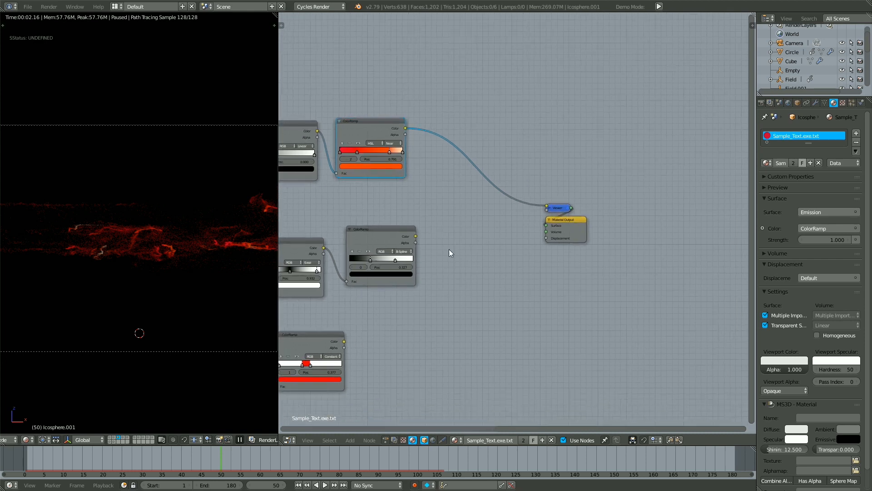
pyautogui.hotkey('shift', 'a')
pyautogui.moveTo(481, 212)
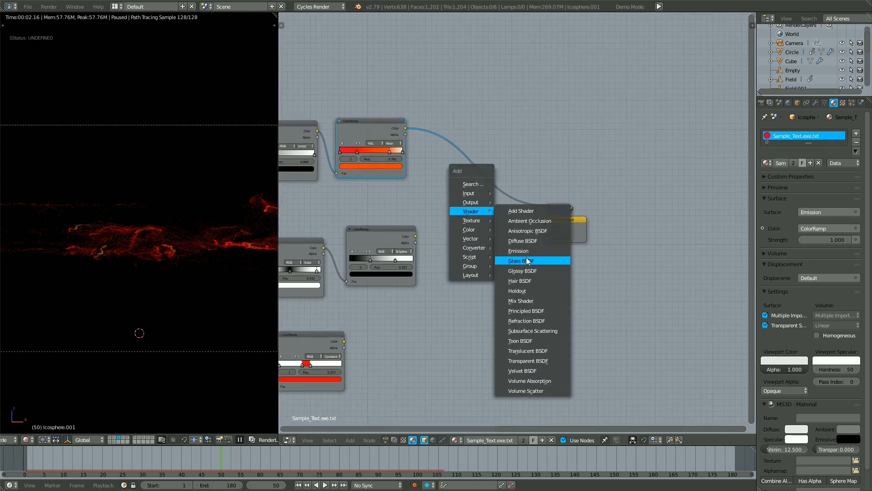
pyautogui.click(523, 241)
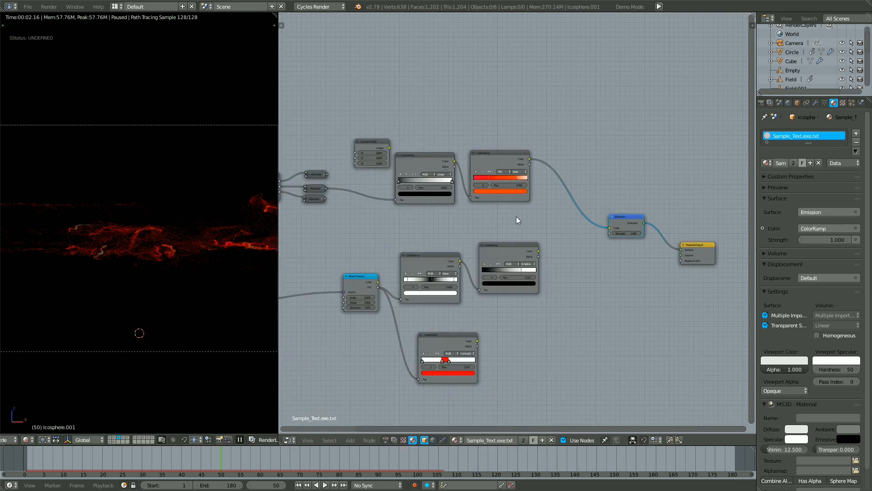
# Drive the Emission strength with the linear black-to-white ColorRamp through a Multiply Math node set to 5.000, and refresh the rendered preview
pyautogui.moveTo(444, 183); pyautogui.dragTo(494, 166, button='middle')
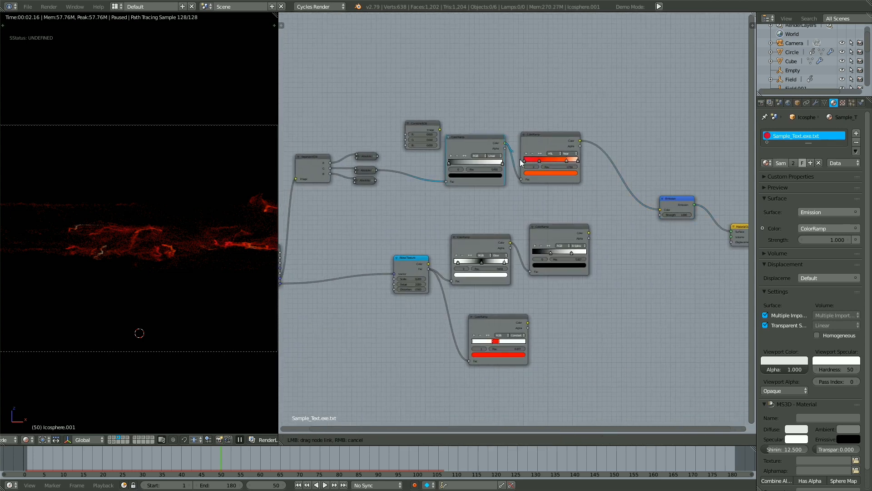
pyautogui.moveTo(505, 142); pyautogui.dragTo(662, 220)
pyautogui.write('5')
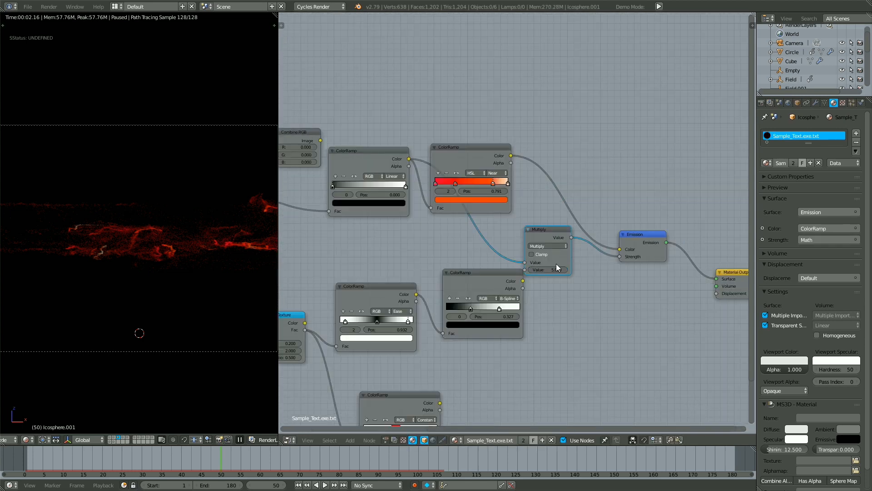
pyautogui.moveTo(538, 242); pyautogui.dragTo(535, 235)
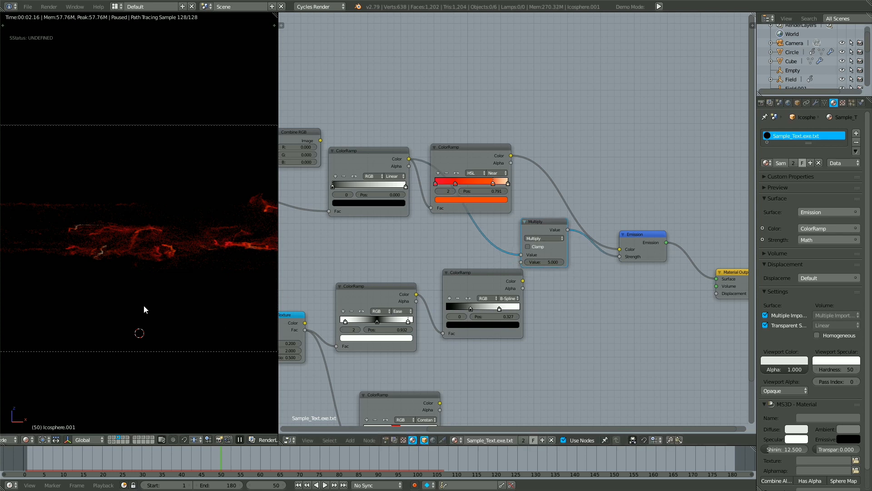
pyautogui.click(246, 442)
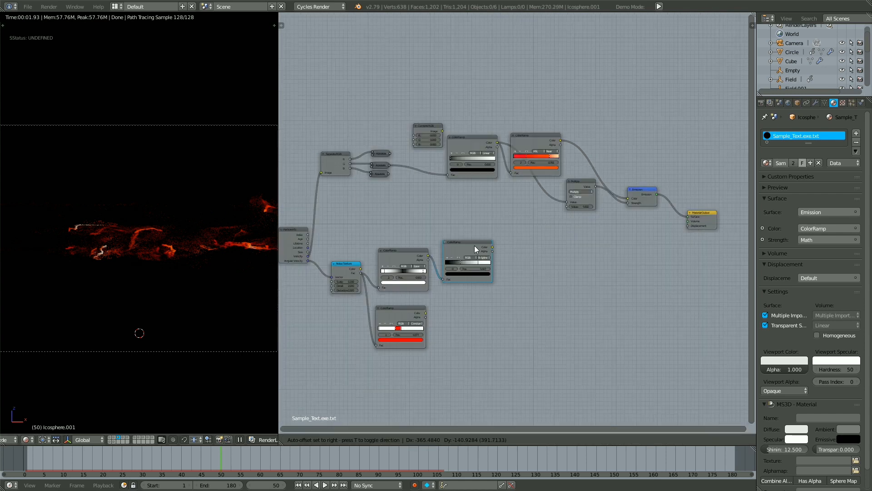
# Preview the B-Spline ColorRamp on its own and move the orange HSL ColorRamp up to make room beside the linear one
pyautogui.moveTo(475, 245); pyautogui.dragTo(478, 242)
pyautogui.keyDown('ctrl'); pyautogui.keyDown('shift'); pyautogui.click(474, 236); pyautogui.keyUp('shift'); pyautogui.keyUp('ctrl')
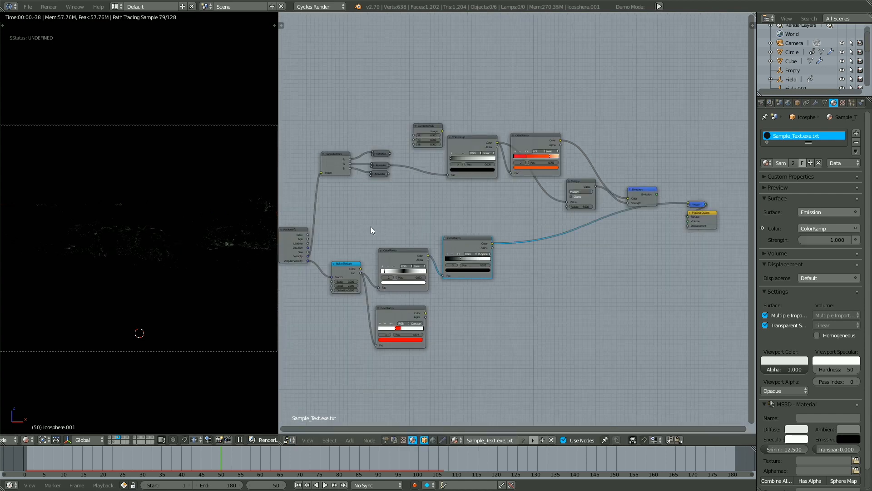
pyautogui.moveTo(523, 139)
pyautogui.mouseDown()
pyautogui.moveTo(538, 137)
pyautogui.moveTo(530, 143)
pyautogui.moveTo(534, 129)
pyautogui.mouseUp()
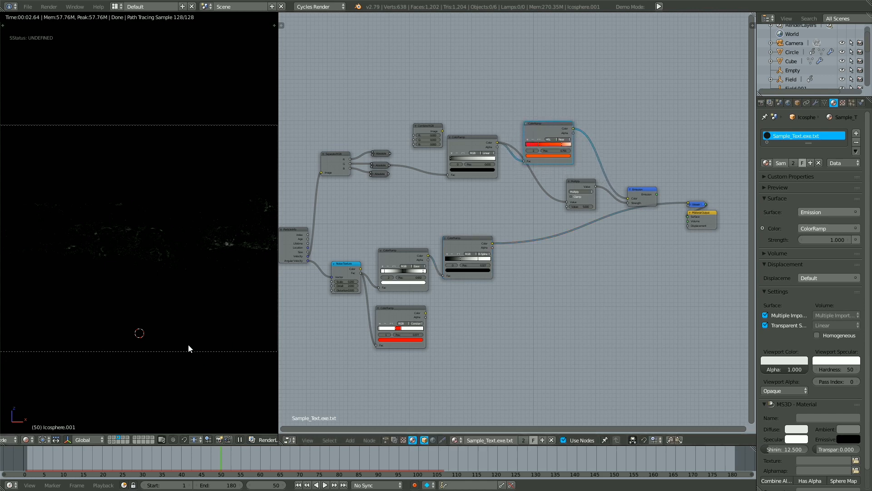
pyautogui.hotkey('shift', 'z')
pyautogui.hotkey('shift', 'z')
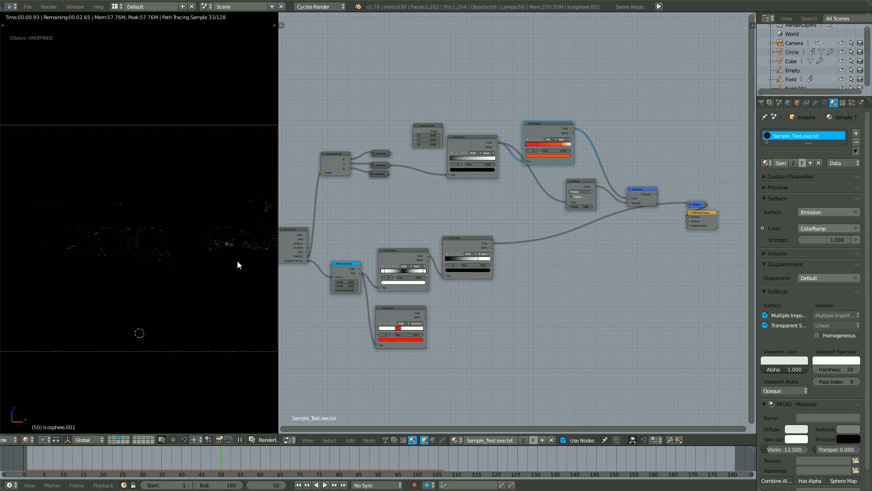
# Insert a MixRGB node between the linear ColorRamp and the orange HSL ColorRamp and set its blend mode to Add
pyautogui.moveTo(390, 194); pyautogui.dragTo(349, 167, button='middle')
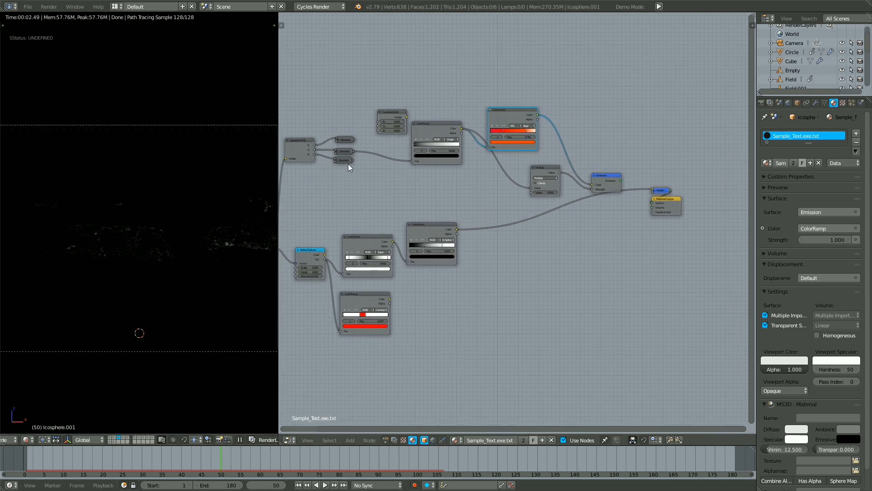
pyautogui.scroll(2, 358, 181)
pyautogui.hotkey('shift', 'a')
pyautogui.moveTo(366, 259)
pyautogui.click(429, 269)
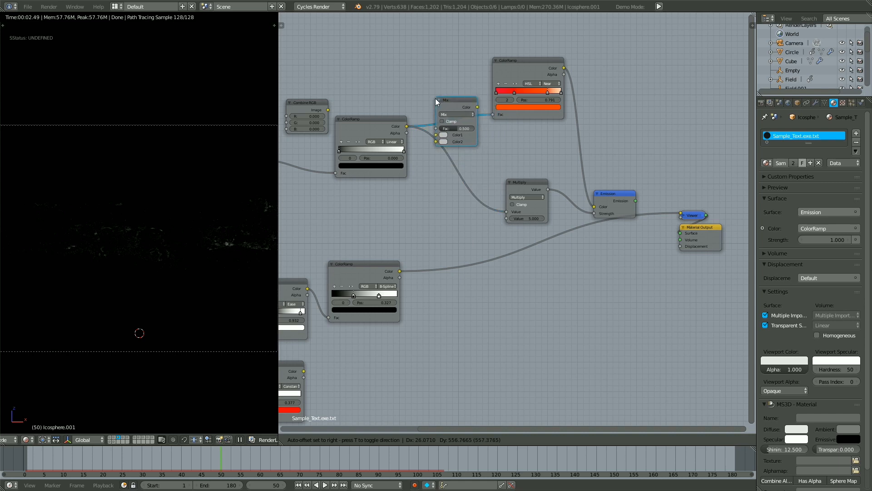
pyautogui.click(461, 123)
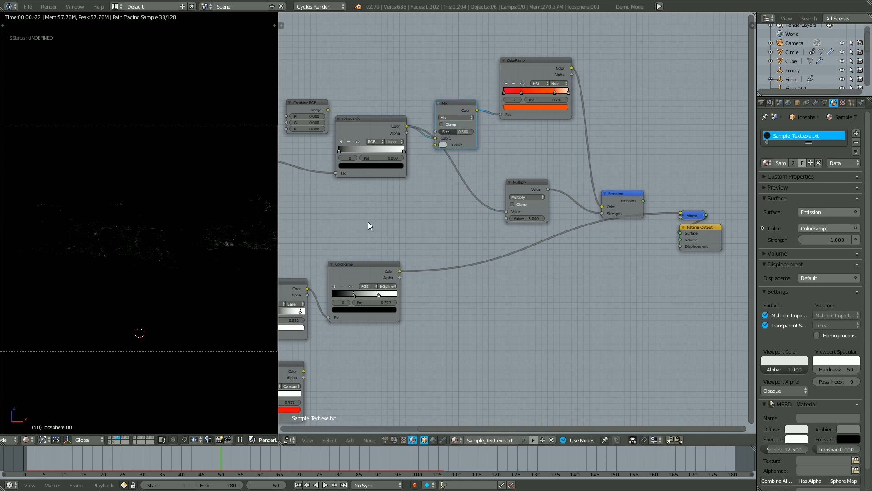
pyautogui.click(456, 117)
pyautogui.click(459, 127)
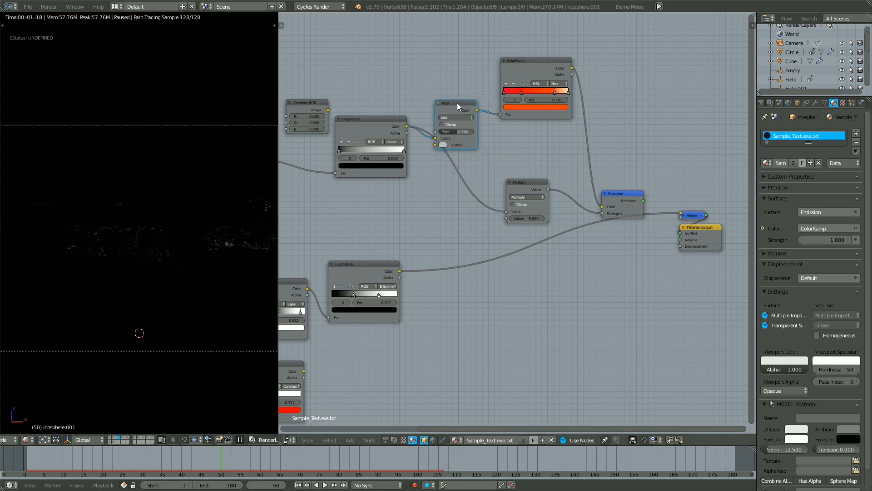
# Feed the B-Spline ColorRamp into the Add node's second color at factor 1.000 and send Emission back to the Material Output
pyautogui.moveTo(457, 103); pyautogui.dragTo(465, 118)
pyautogui.moveTo(399, 271); pyautogui.dragTo(442, 173)
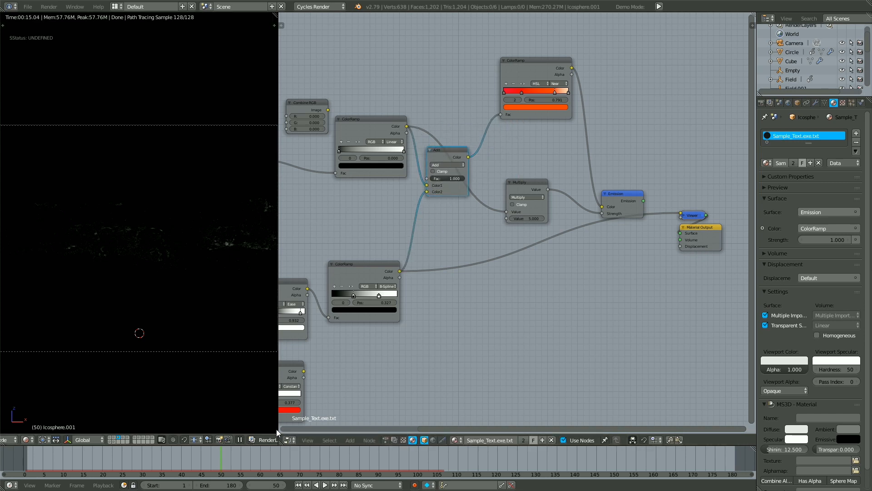
pyautogui.keyDown('ctrl'); pyautogui.keyDown('shift'); pyautogui.click(622, 200); pyautogui.keyUp('shift'); pyautogui.keyUp('ctrl')
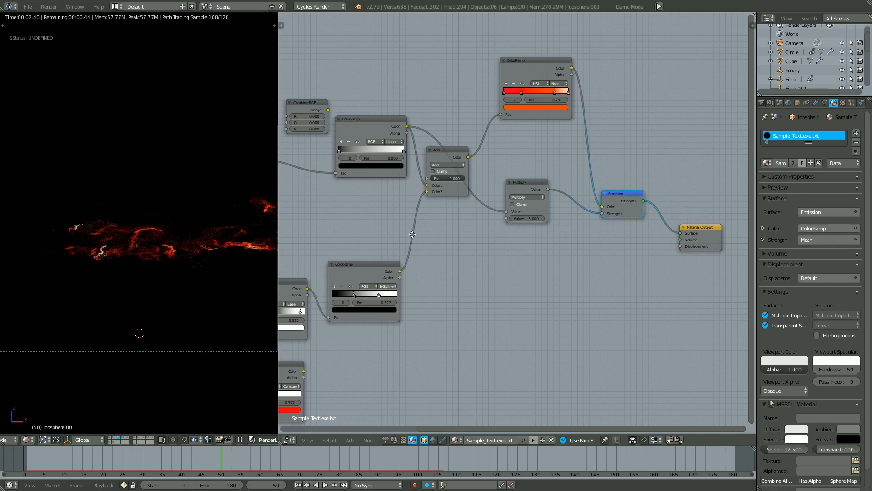
# Link the Add node's color output to the Multiply node's first value in place of the linear ColorRamp
pyautogui.moveTo(445, 197); pyautogui.dragTo(434, 224, button='middle')
pyautogui.moveTo(457, 183)
pyautogui.mouseDown()
pyautogui.moveTo(544, 248)
pyautogui.moveTo(494, 236)
pyautogui.moveTo(477, 243)
pyautogui.moveTo(445, 194)
pyautogui.mouseUp()
pyautogui.moveTo(445, 194); pyautogui.dragTo(433, 195, button='middle')
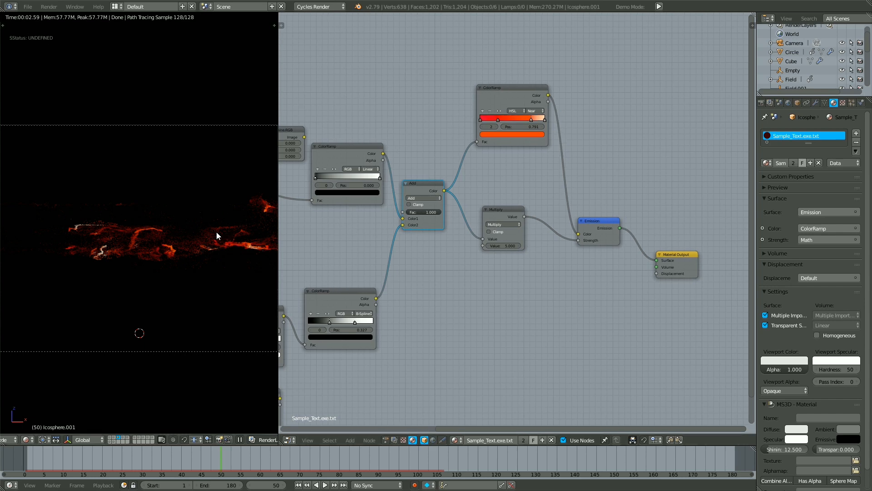
# Tidy the node layout by repositioning the Particle Info node, the red Constant ColorRamp and the Noise Texture
pyautogui.moveTo(337, 231); pyautogui.dragTo(397, 152, button='middle')
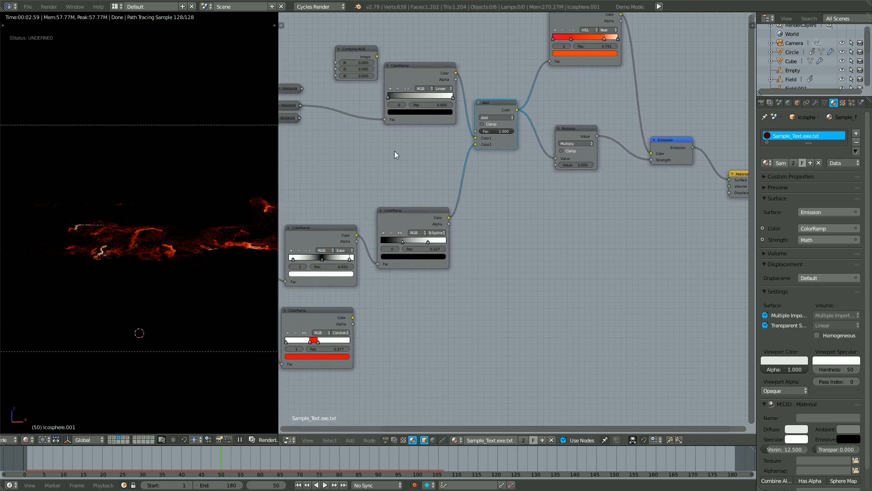
pyautogui.scroll(-7, 395, 152)
pyautogui.moveTo(302, 208); pyautogui.dragTo(361, 169, button='middle')
pyautogui.moveTo(360, 182); pyautogui.dragTo(327, 194)
pyautogui.moveTo(360, 247); pyautogui.dragTo(379, 232, button='middle')
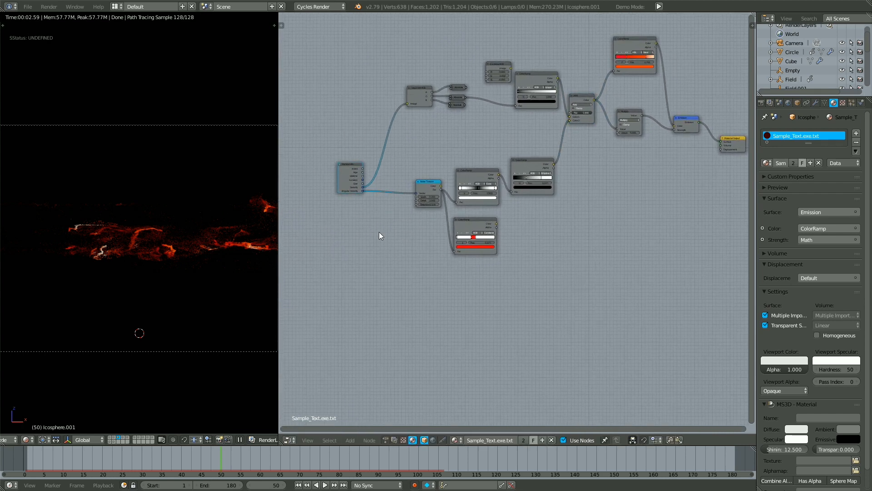
pyautogui.moveTo(474, 216); pyautogui.dragTo(393, 239, button='middle')
pyautogui.moveTo(391, 242); pyautogui.dragTo(396, 239)
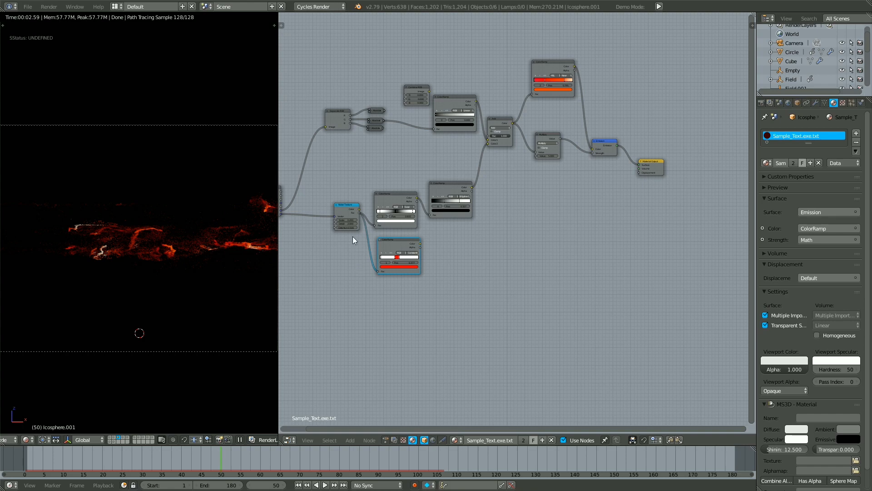
pyautogui.moveTo(348, 227); pyautogui.dragTo(395, 226, button='middle')
pyautogui.scroll(2, 394, 220)
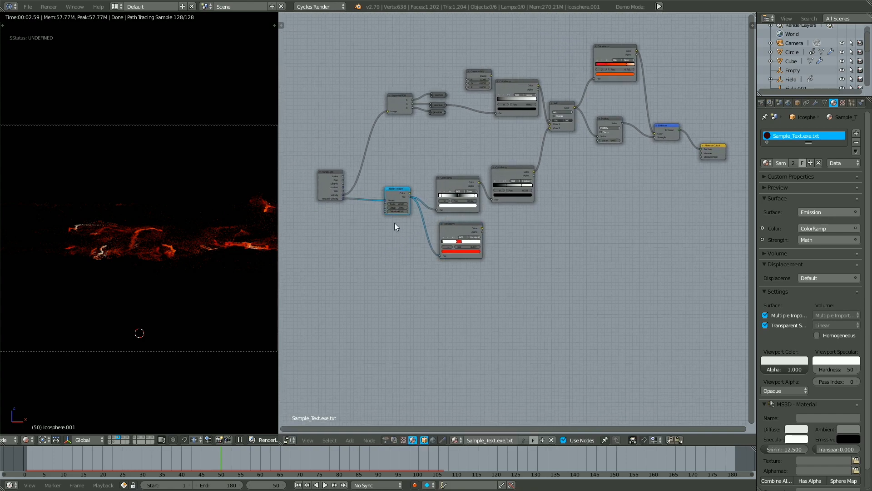
pyautogui.moveTo(367, 184); pyautogui.dragTo(359, 187)
# Add another ColorRamp below the red one, feed it the Noise Texture's Fac output and preview it
pyautogui.moveTo(371, 265); pyautogui.dragTo(378, 230, button='middle')
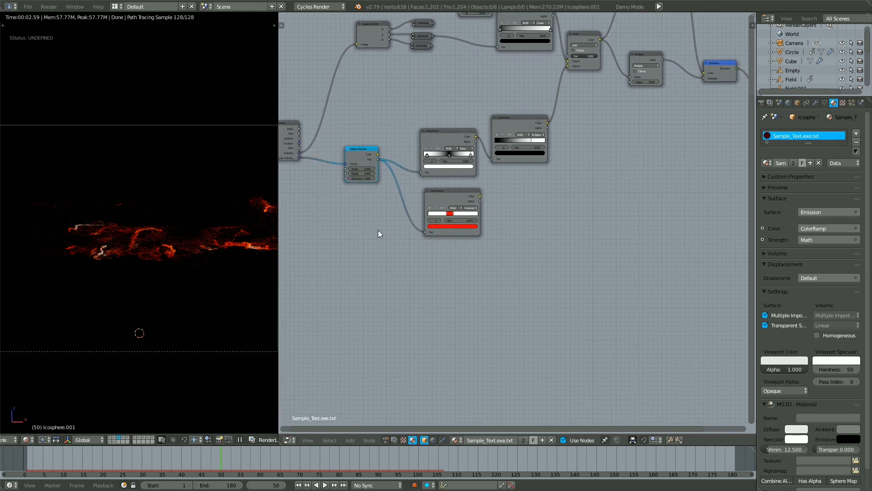
pyautogui.hotkey('shift', 'a')
pyautogui.click(413, 297)
pyautogui.click(440, 277)
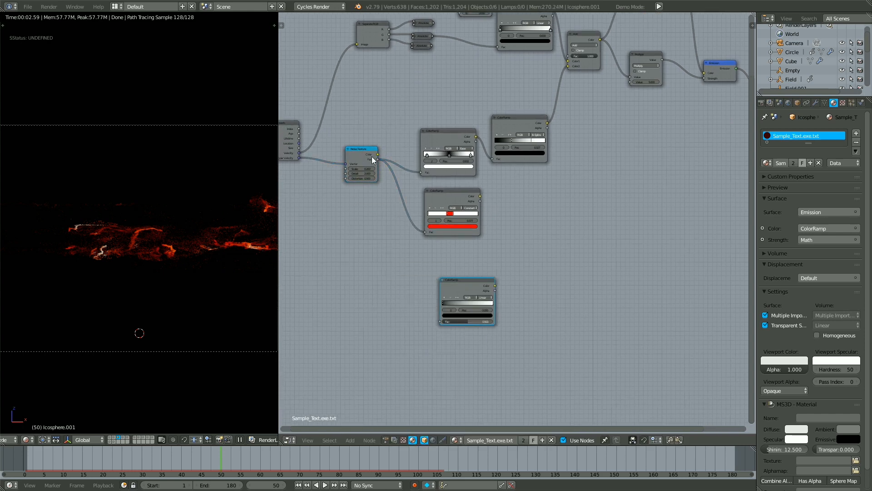
pyautogui.moveTo(378, 159); pyautogui.dragTo(440, 321)
pyautogui.scroll(2, 443, 307)
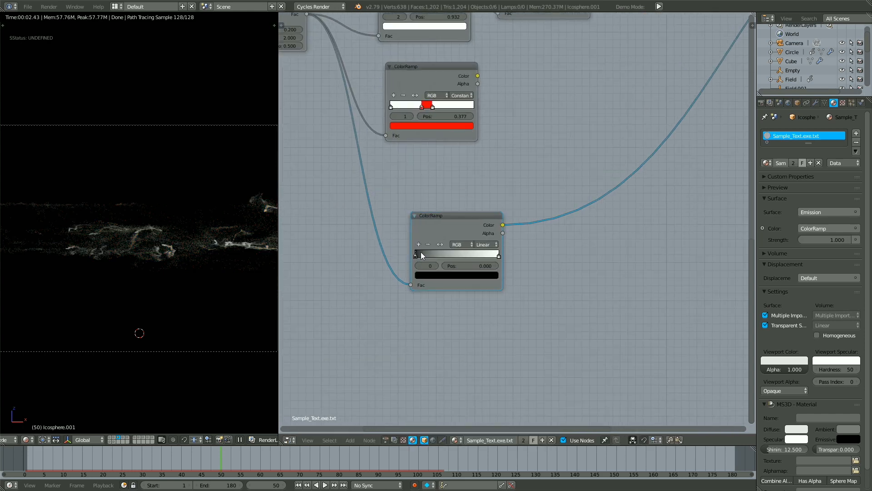
# Reverse the new ColorRamp to run white to black and tighten its stops, placing the white one at 0.318
pyautogui.moveTo(420, 252); pyautogui.dragTo(471, 255)
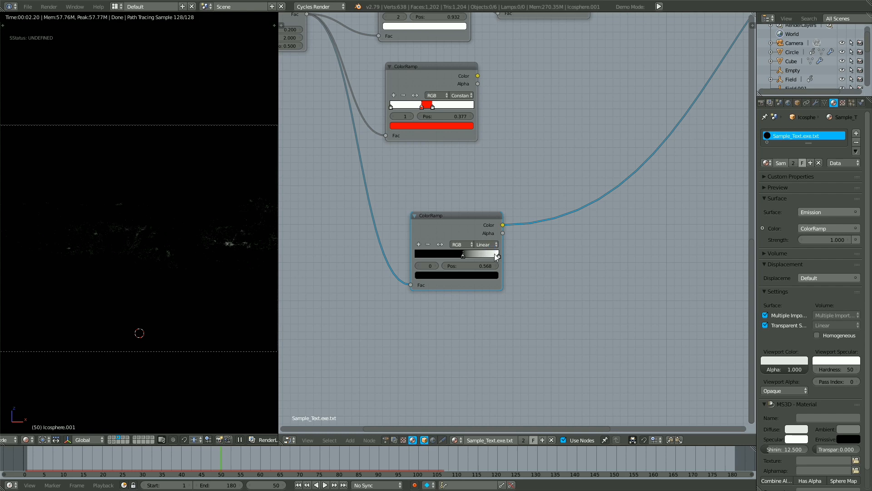
pyautogui.click(492, 255)
pyautogui.moveTo(493, 255); pyautogui.dragTo(476, 254)
pyautogui.click(466, 253)
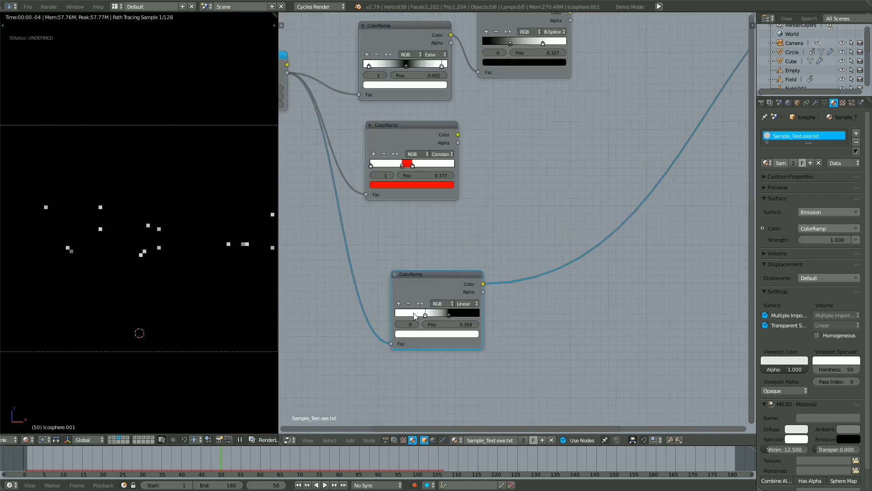
pyautogui.moveTo(416, 313); pyautogui.dragTo(405, 315)
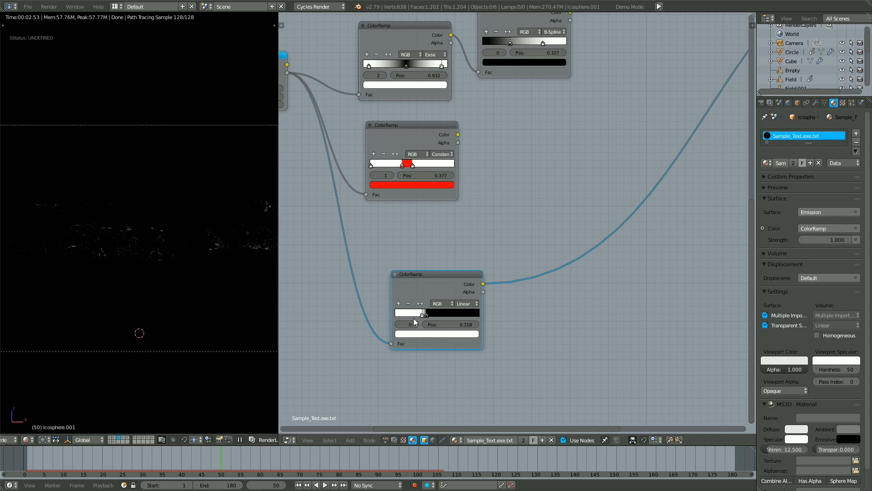
# Move the white-to-black ColorRamp over below the Multiply node, closer to the Emission shader
pyautogui.scroll(-2, 472, 286)
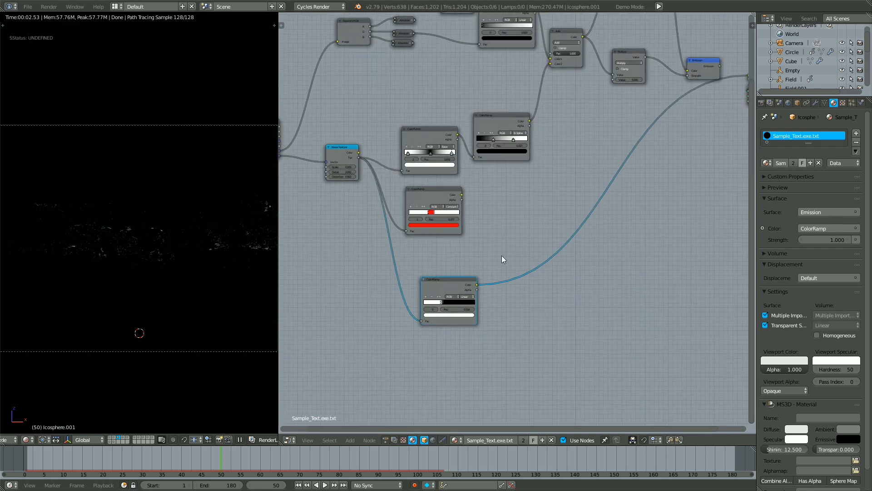
pyautogui.scroll(-2, 502, 255)
pyautogui.moveTo(469, 262); pyautogui.dragTo(585, 204)
pyautogui.moveTo(585, 204); pyautogui.dragTo(495, 280, button='middle')
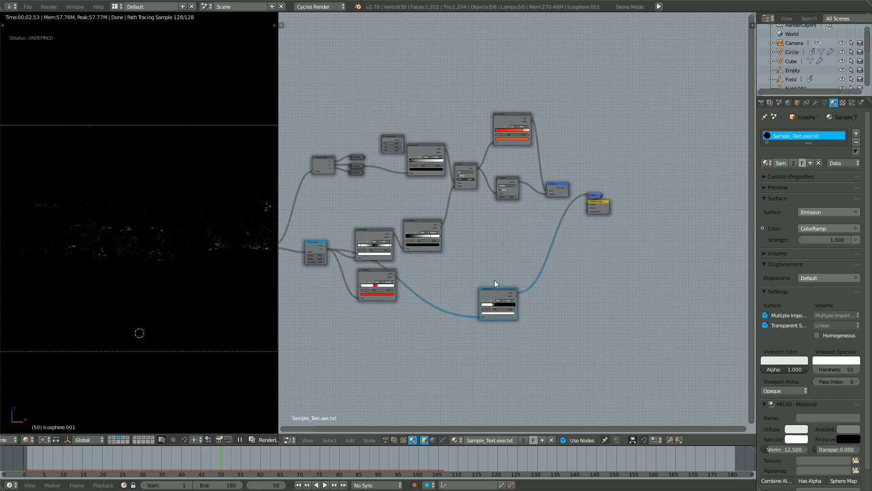
pyautogui.scroll(3, 496, 281)
pyautogui.moveTo(499, 310); pyautogui.dragTo(500, 268)
# Duplicate the Add node between the orange ColorRamp and Emission, and feed the white-to-black ColorRamp into its second color
pyautogui.scroll(5, 504, 263)
pyautogui.moveTo(552, 223); pyautogui.dragTo(498, 271, button='middle')
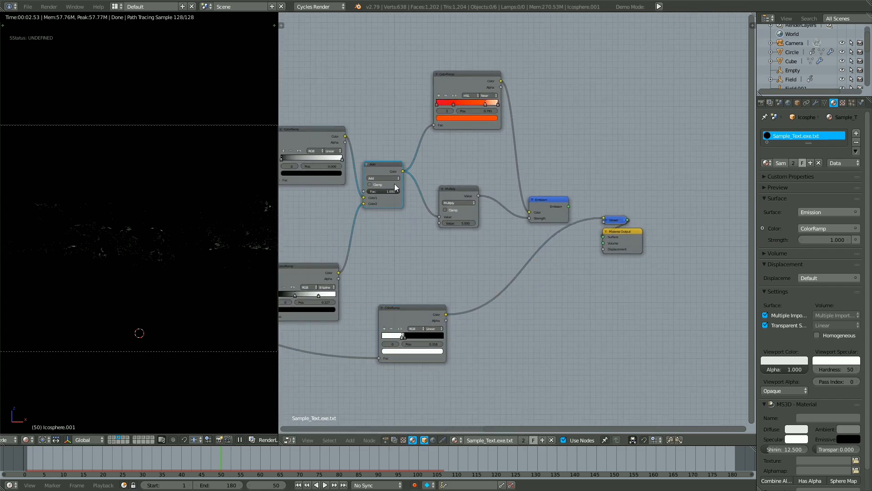
pyautogui.hotkey('shift', 'd')
pyautogui.click(527, 164)
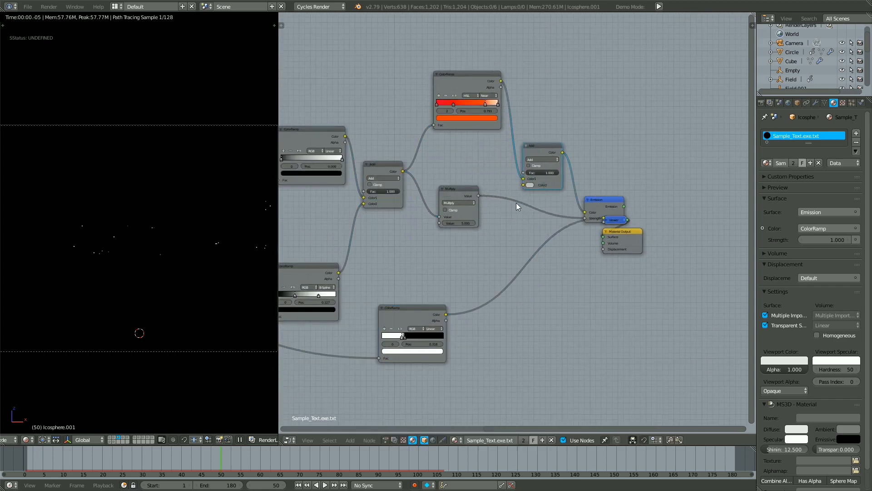
pyautogui.moveTo(523, 184); pyautogui.dragTo(446, 314)
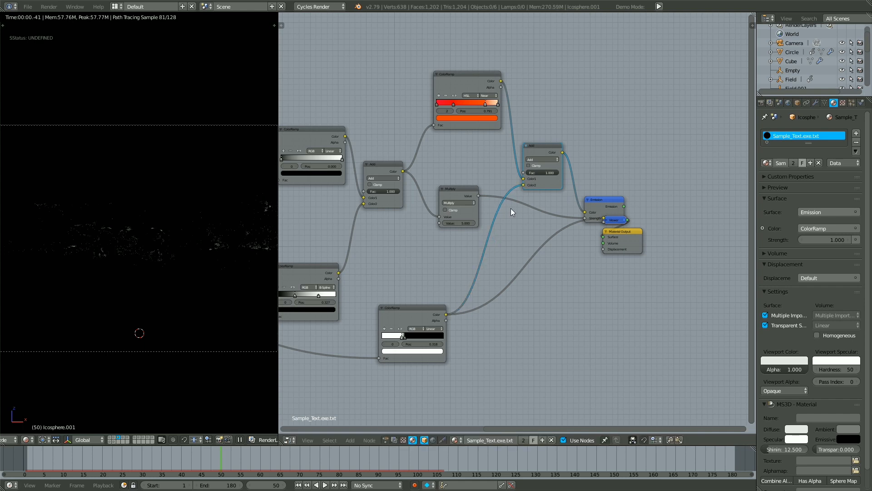
# Try Screen blending on the duplicated node with Emission sent back to the Material Output, and set its blend mode to Mix
pyautogui.click(544, 159)
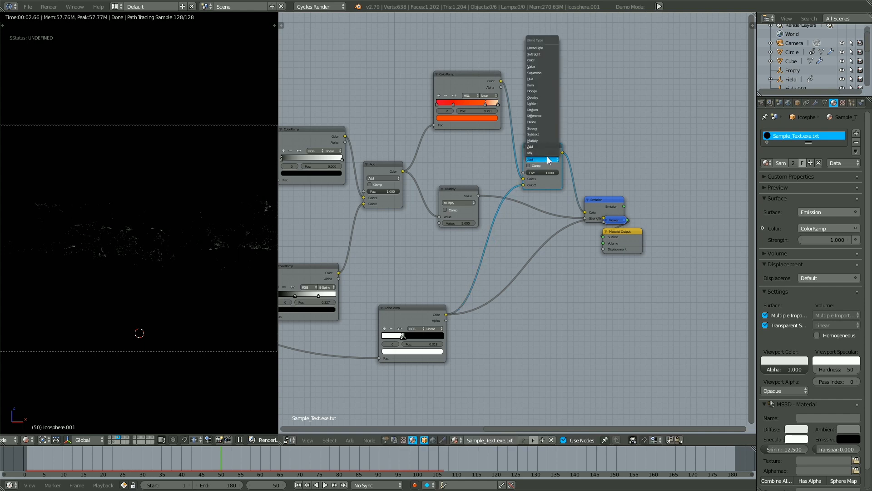
pyautogui.click(541, 128)
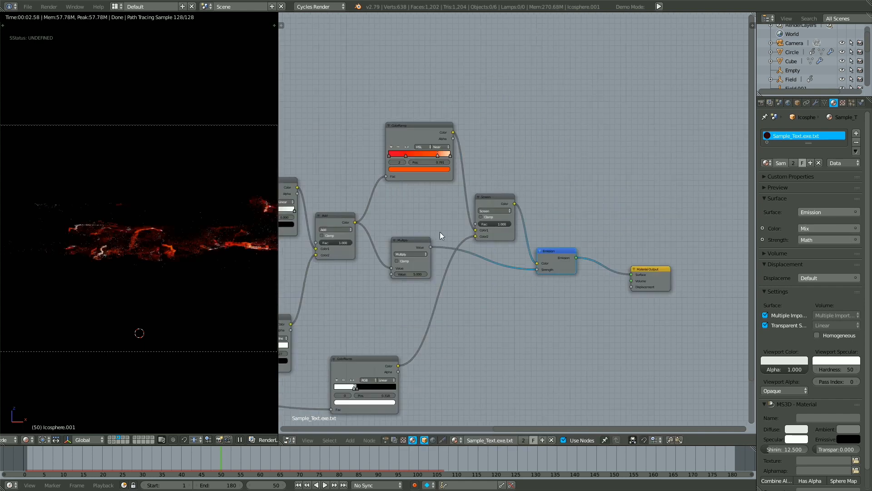
pyautogui.click(495, 210)
pyautogui.click(491, 204)
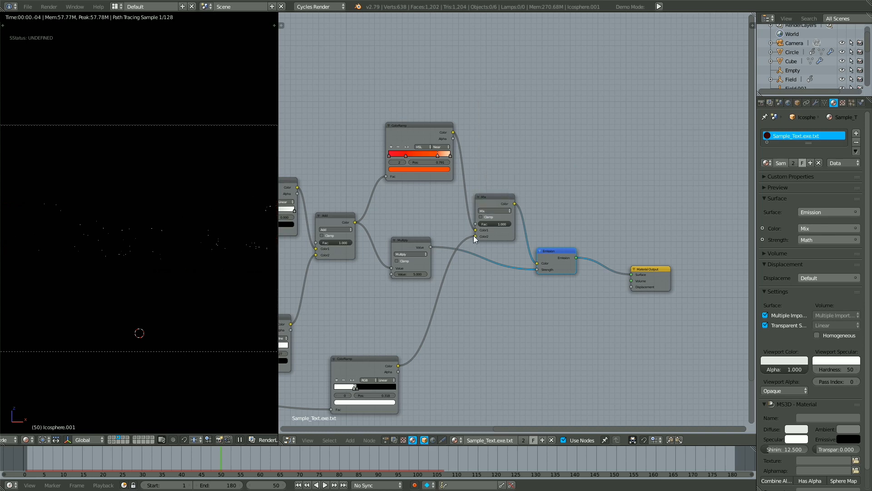
# Move the white-to-black ColorRamp's link to the Mix node's factor and set the node's second color to white
pyautogui.moveTo(475, 236)
pyautogui.mouseDown()
pyautogui.moveTo(468, 231)
pyautogui.moveTo(475, 230)
pyautogui.mouseUp()
pyautogui.click(482, 236)
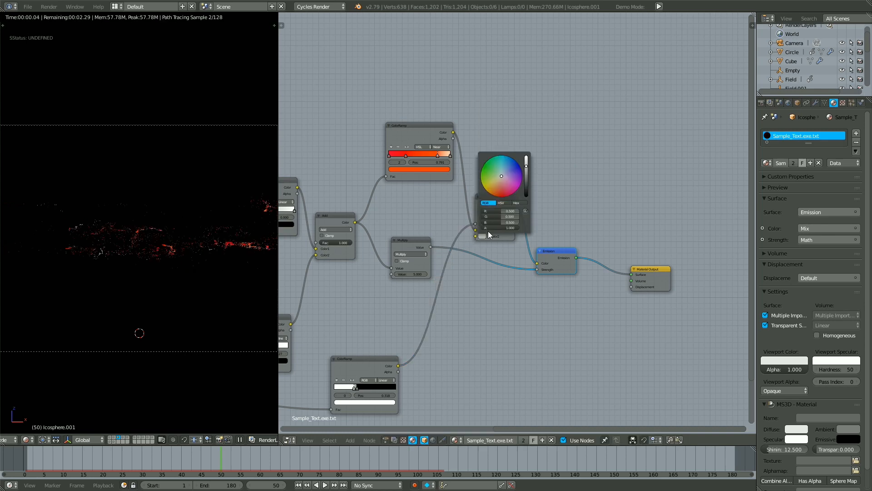
pyautogui.moveTo(526, 157); pyautogui.dragTo(527, 145)
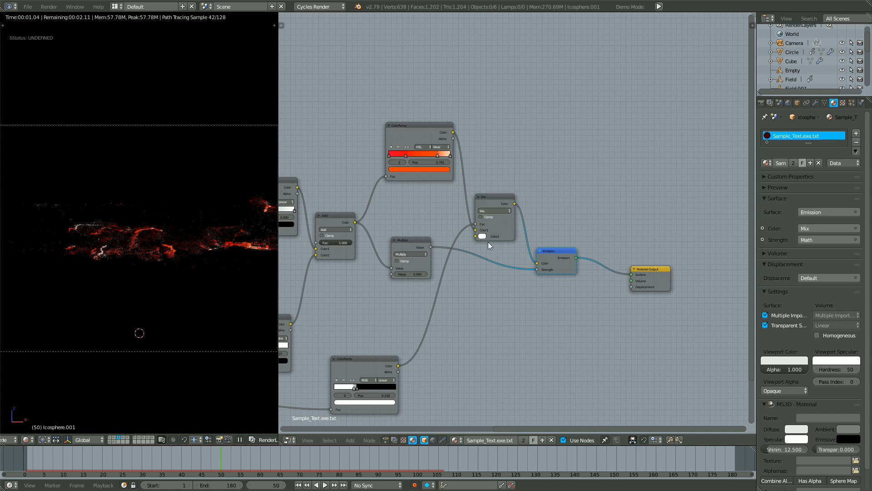
# Move the Mix node up beside the orange ColorRamp and nudge the Multiply node closer to the Add node
pyautogui.moveTo(494, 214); pyautogui.dragTo(502, 175, button='middle')
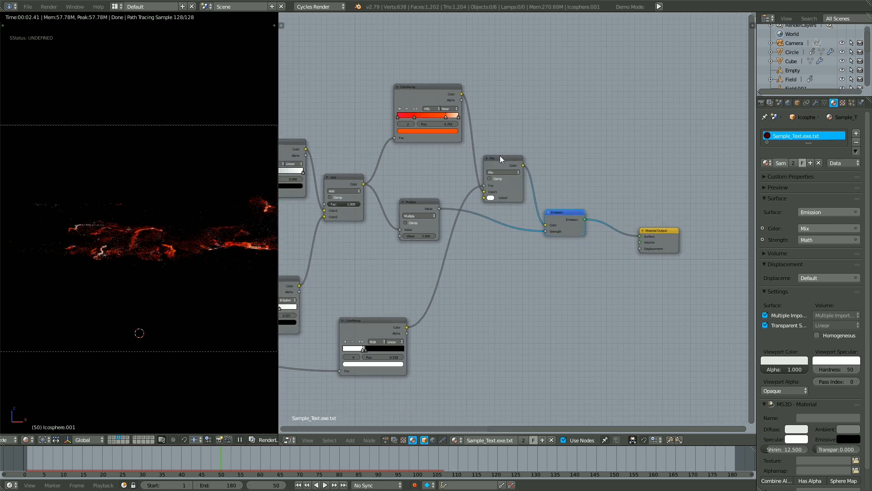
pyautogui.moveTo(500, 155); pyautogui.dragTo(488, 115)
pyautogui.moveTo(411, 202); pyautogui.dragTo(403, 195)
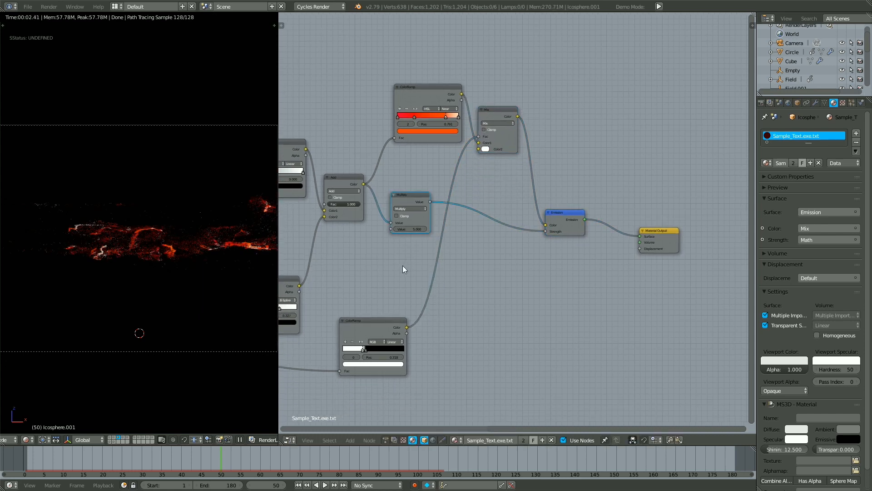
pyautogui.moveTo(395, 335); pyautogui.dragTo(409, 277, button='middle')
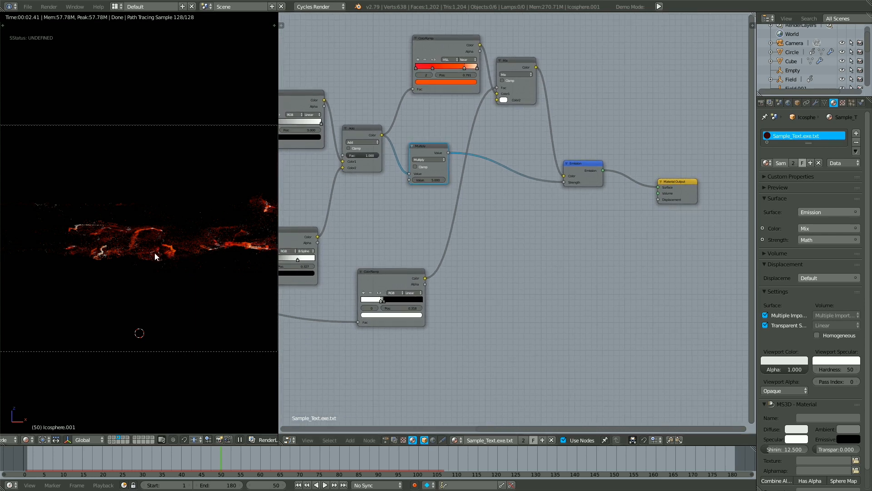
pyautogui.moveTo(390, 159); pyautogui.dragTo(408, 202, button='middle')
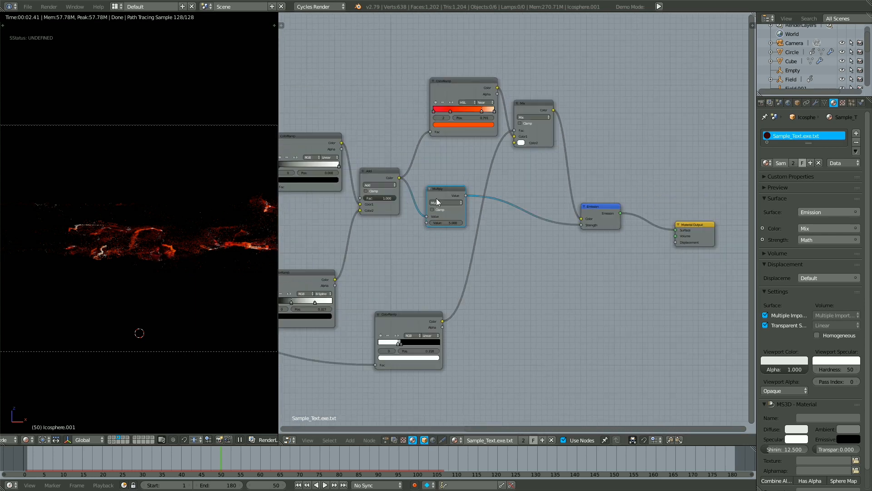
# Pause the preview render and duplicate the Multiply node onto the link between the white-to-black ColorRamp and the Mix factor
pyautogui.moveTo(466, 196); pyautogui.dragTo(435, 191)
pyautogui.click(242, 439)
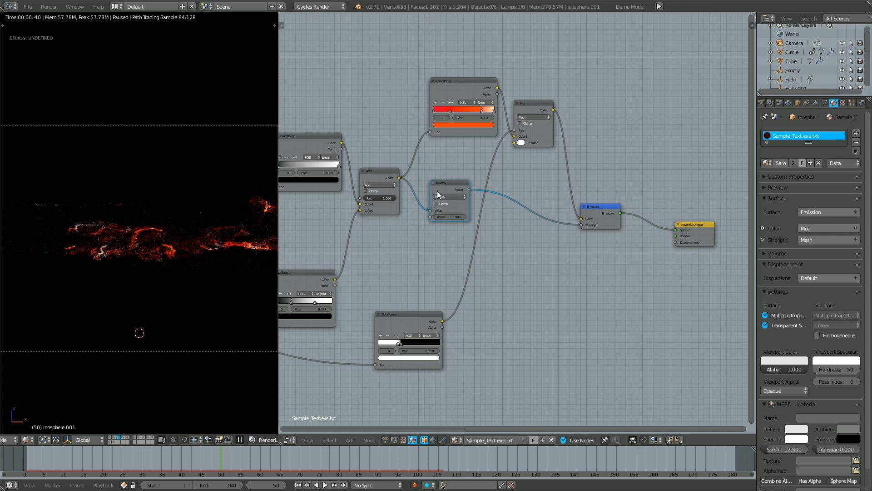
pyautogui.hotkey('shift', 'd')
pyautogui.click(460, 279)
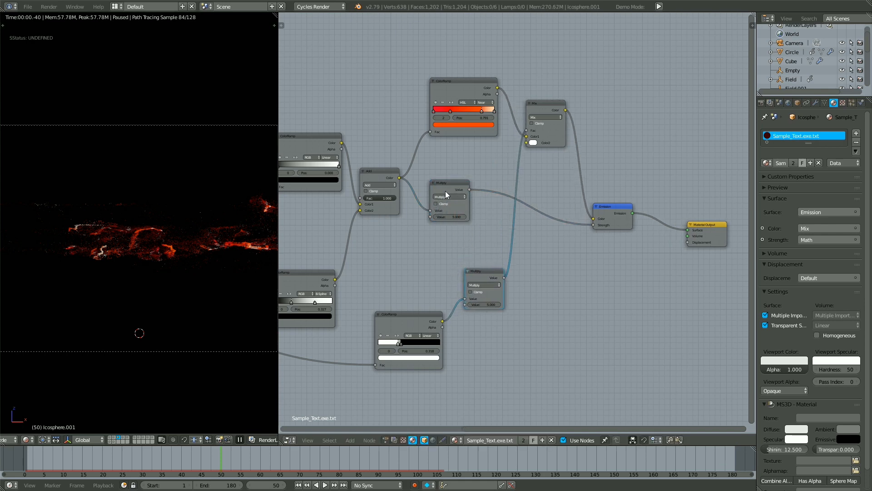
# Duplicate the Multiply node again, switch it to Add, and sum both Multiply outputs into the Emission strength
pyautogui.click(445, 195)
pyautogui.hotkey('shift', 'd')
pyautogui.click(552, 251)
pyautogui.click(552, 260)
pyautogui.click(551, 255)
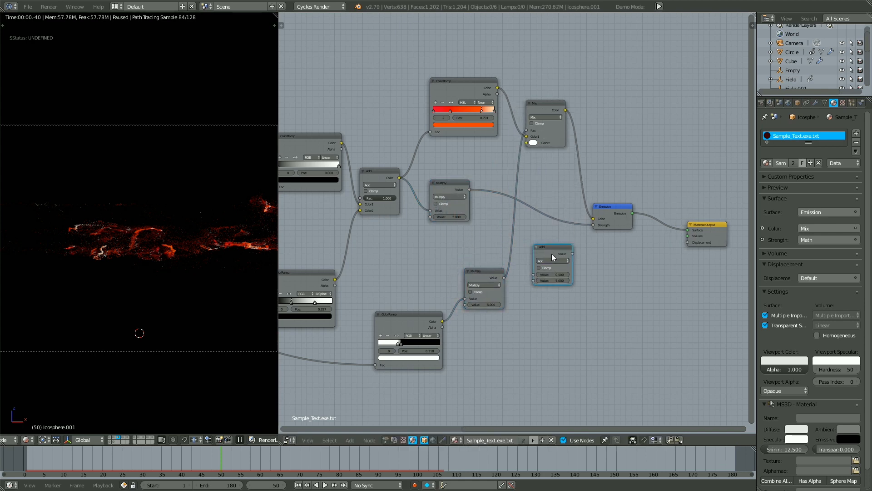
pyautogui.moveTo(553, 257); pyautogui.dragTo(505, 277)
pyautogui.moveTo(550, 202); pyautogui.dragTo(567, 212)
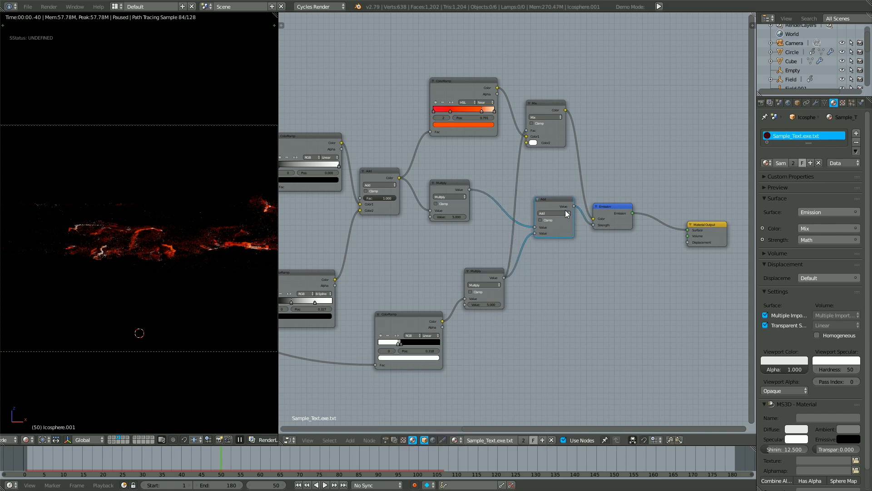
# Connect the white-to-black ColorRamp directly to the Mix factor, shift the lower Multiply node aside, and resume the preview render
pyautogui.moveTo(447, 320); pyautogui.dragTo(526, 131)
pyautogui.moveTo(562, 162); pyautogui.dragTo(484, 150, button='middle')
pyautogui.moveTo(407, 259); pyautogui.dragTo(420, 273)
pyautogui.click(240, 439)
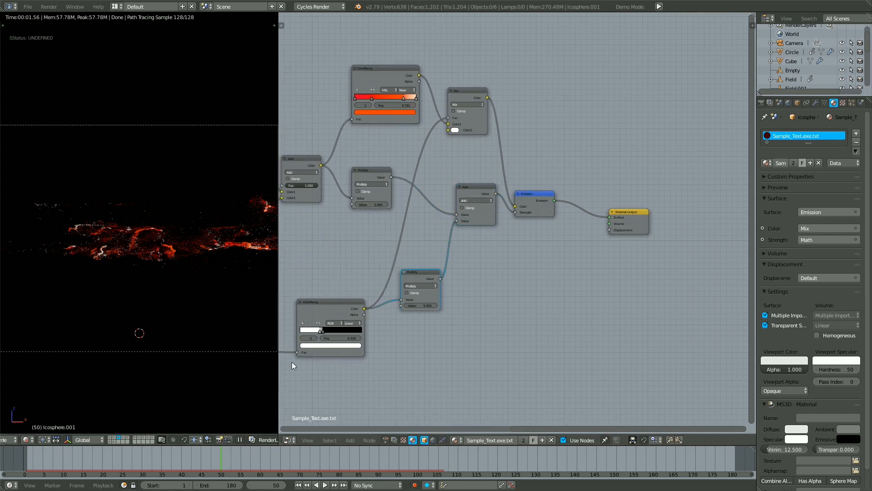
# Try cyan and blue as the Mix node's second color and settle on orange
pyautogui.moveTo(369, 198); pyautogui.dragTo(359, 280, button='middle')
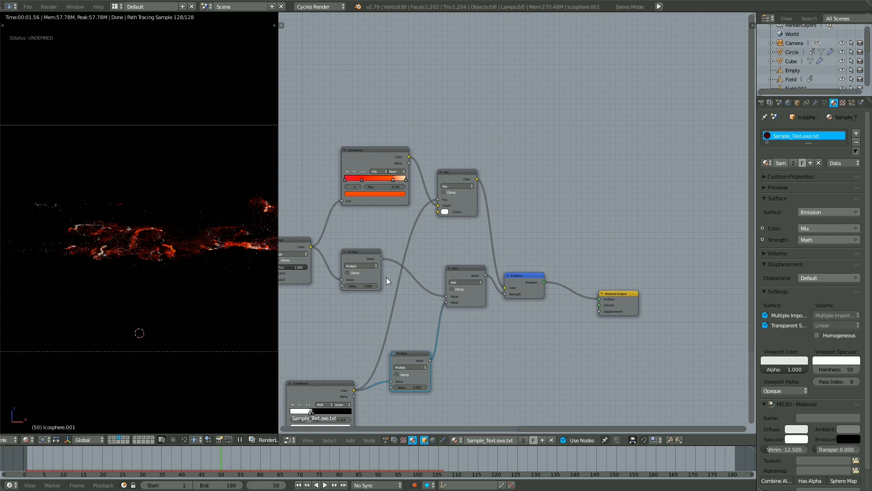
pyautogui.scroll(6, 386, 277)
pyautogui.moveTo(406, 174); pyautogui.dragTo(427, 219, button='middle')
pyautogui.click(423, 253)
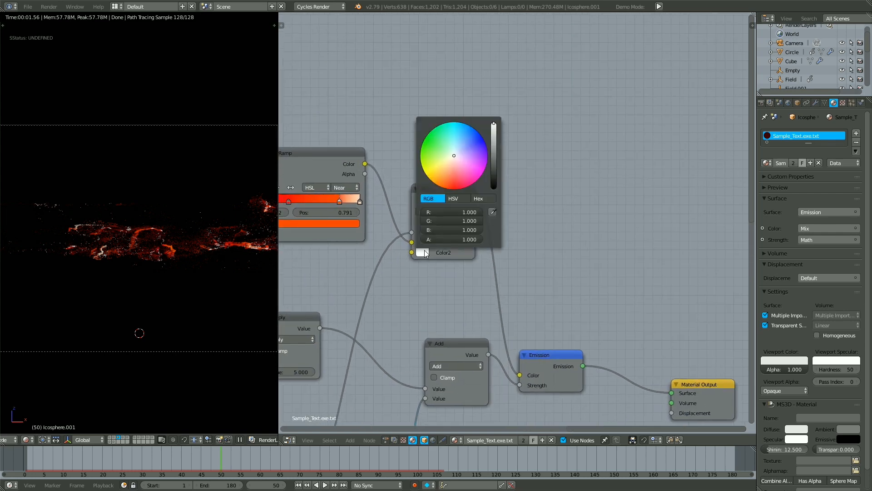
pyautogui.click(458, 131)
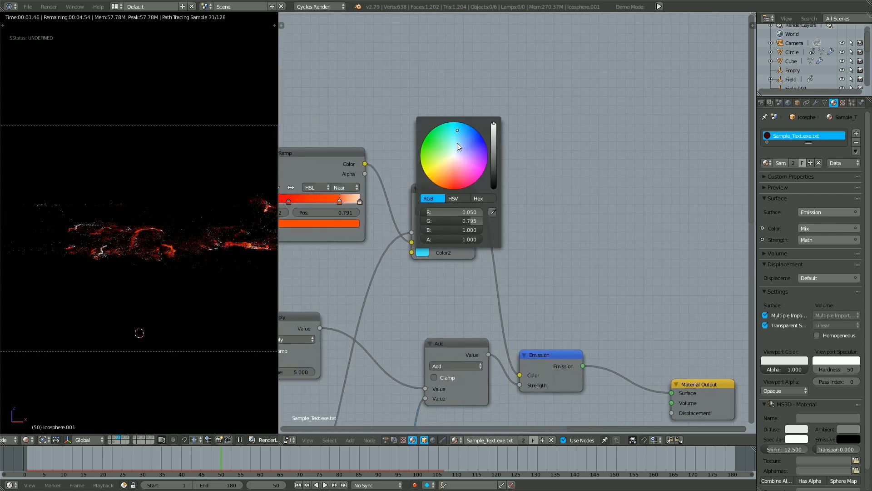
pyautogui.click(469, 143)
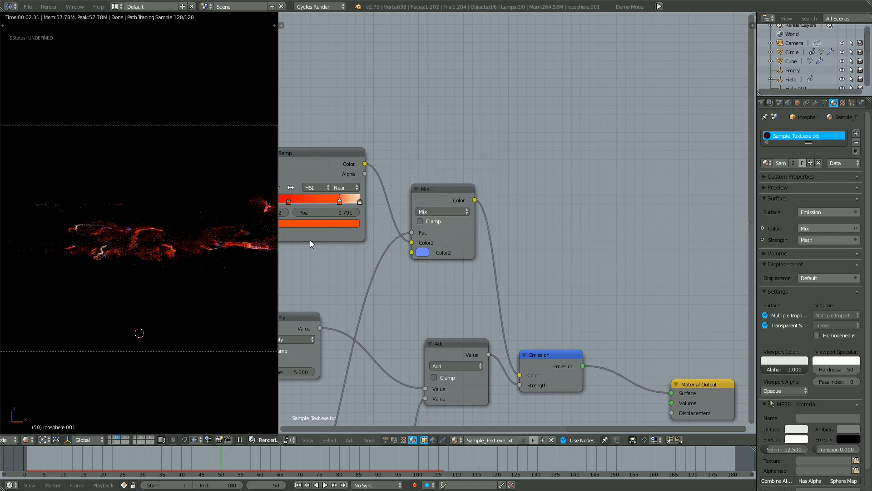
pyautogui.click(423, 252)
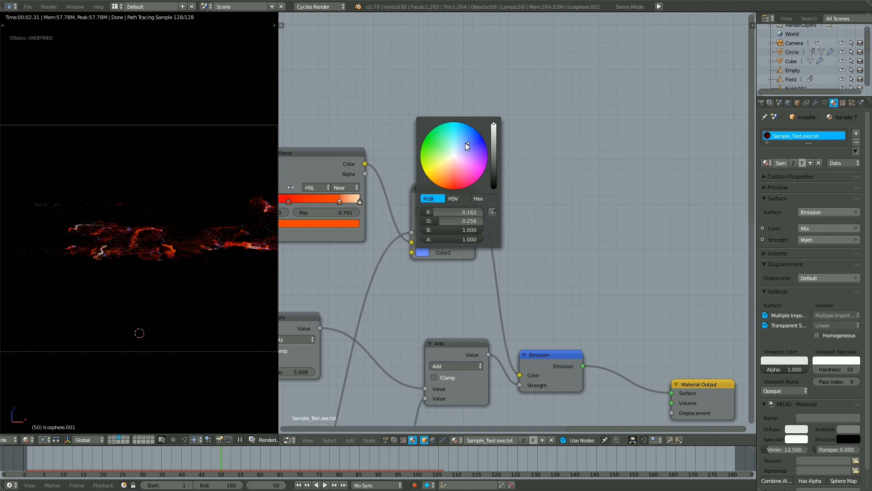
pyautogui.click(449, 177)
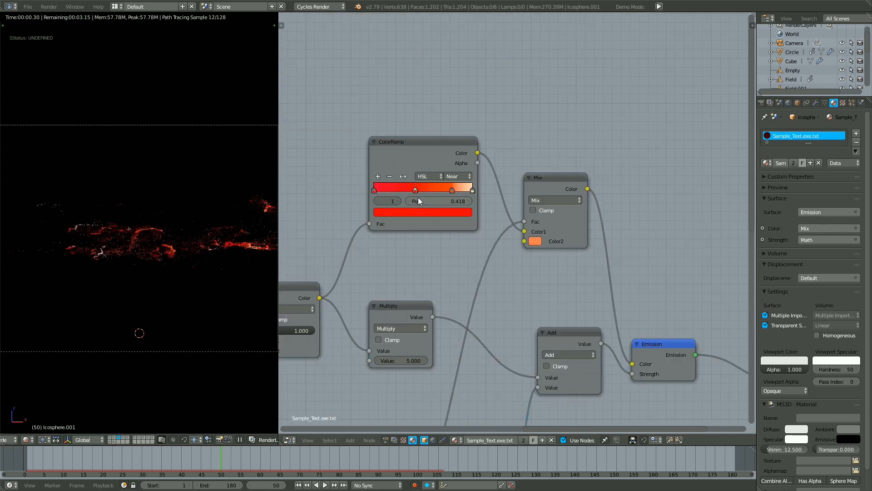
# Move the red-orange ColorRamp's peach stop to 0.941, add a stop beside it, and make a light-end stop white
pyautogui.moveTo(465, 188); pyautogui.dragTo(468, 185)
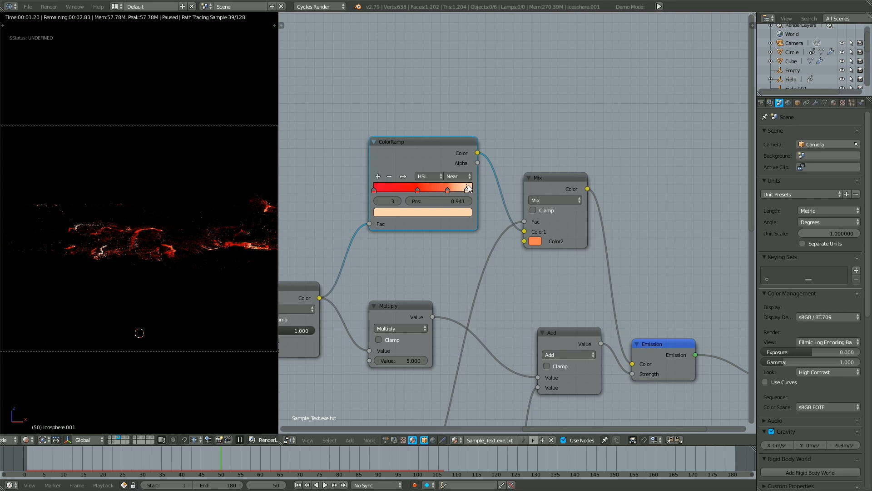
pyautogui.click(377, 176)
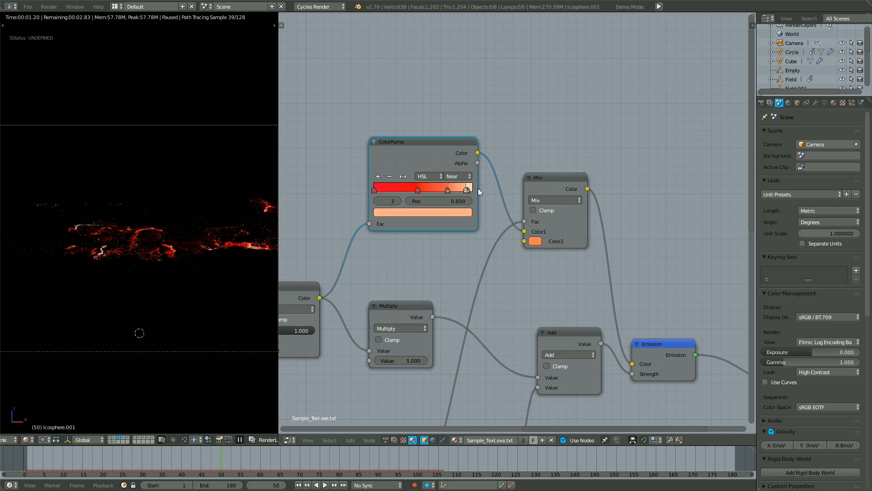
pyautogui.click(465, 219)
pyautogui.moveTo(399, 181); pyautogui.dragTo(371, 180)
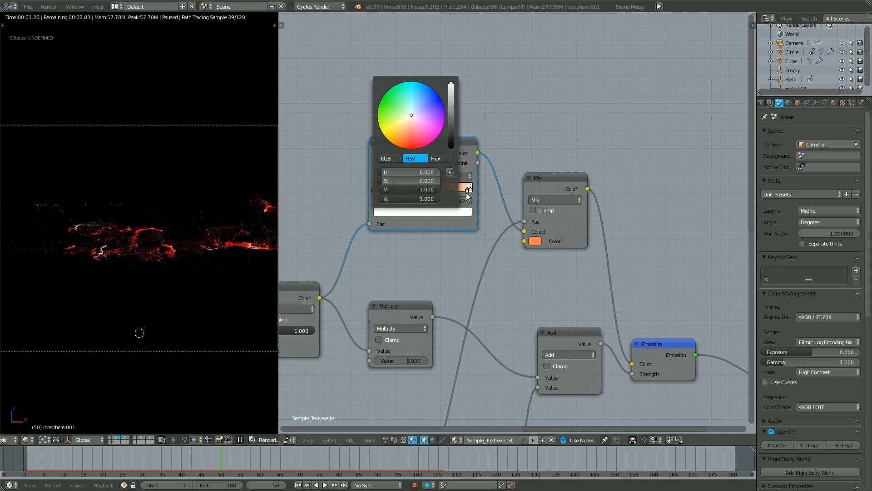
# Move the Material Output and Emission nodes lower and farther out from the rest of the node tree
pyautogui.scroll(-4, 408, 239)
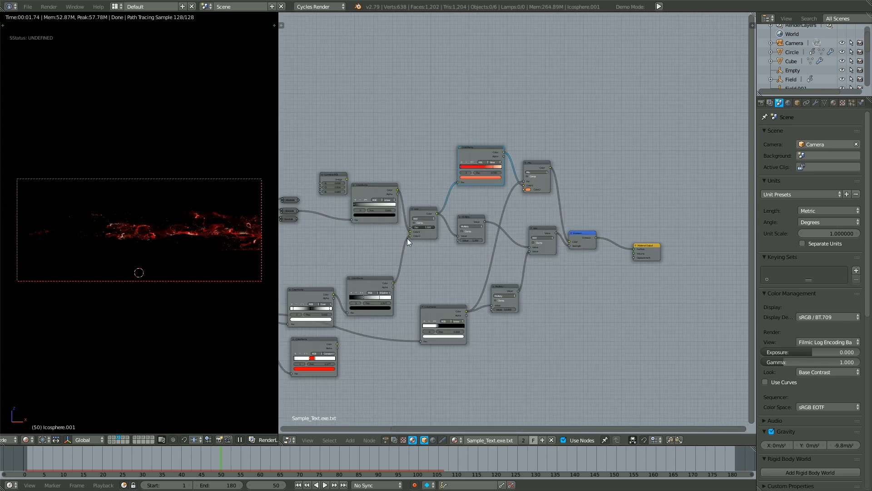
pyautogui.scroll(-3, 407, 238)
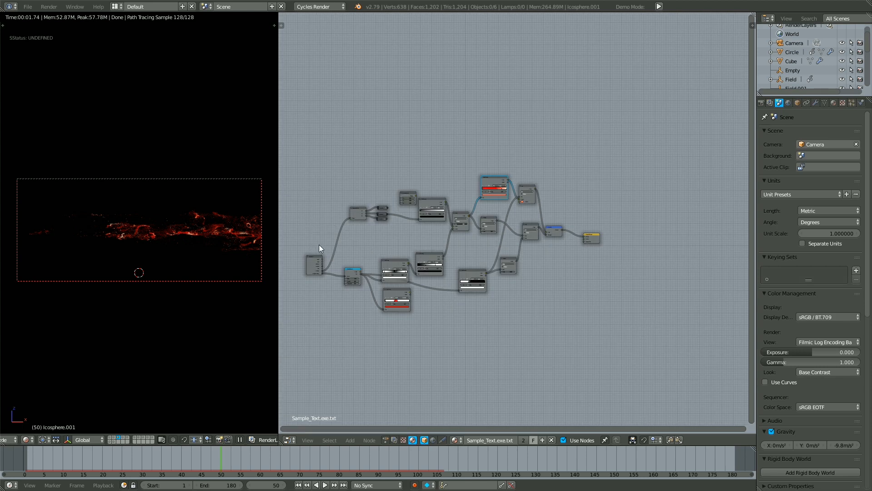
pyautogui.moveTo(383, 222); pyautogui.dragTo(402, 185, button='middle')
pyautogui.click(577, 194)
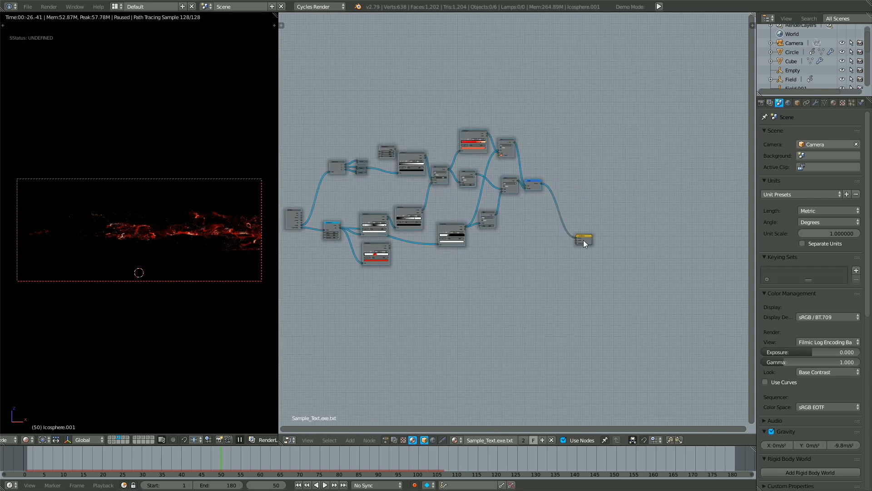
pyautogui.moveTo(584, 241); pyautogui.dragTo(599, 241)
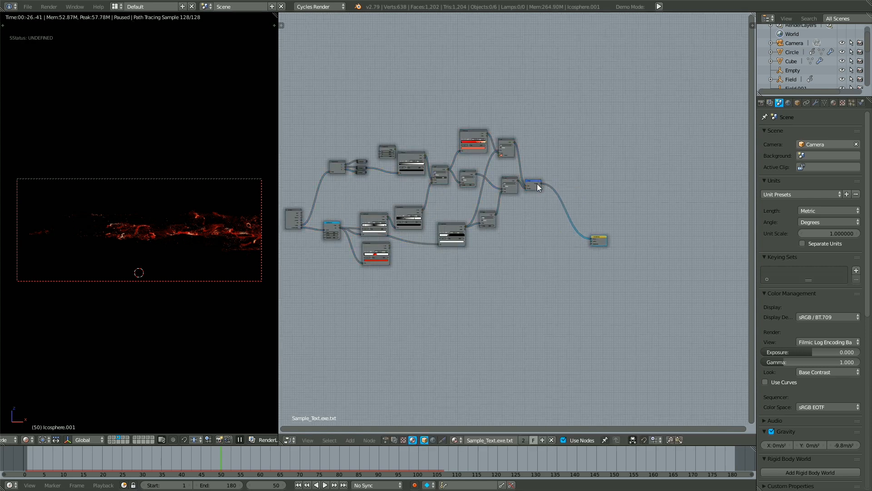
pyautogui.moveTo(535, 183); pyautogui.dragTo(556, 212)
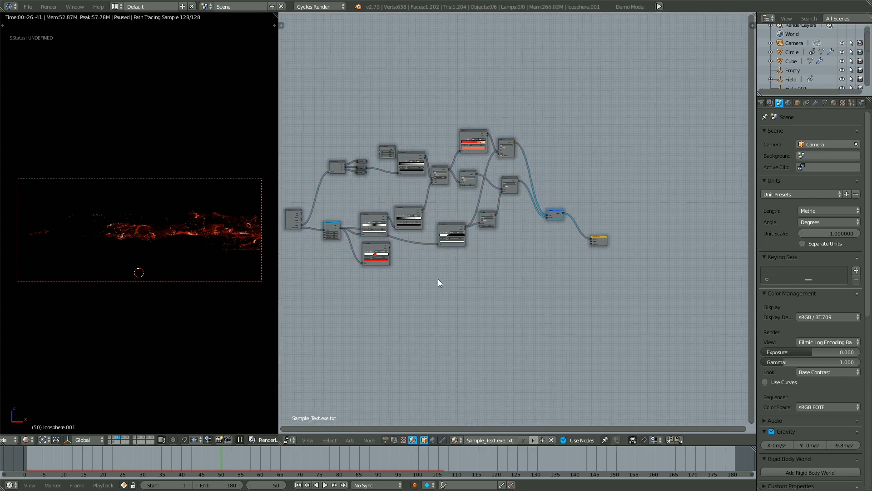
# Save the project file
pyautogui.scroll(3, 428, 266)
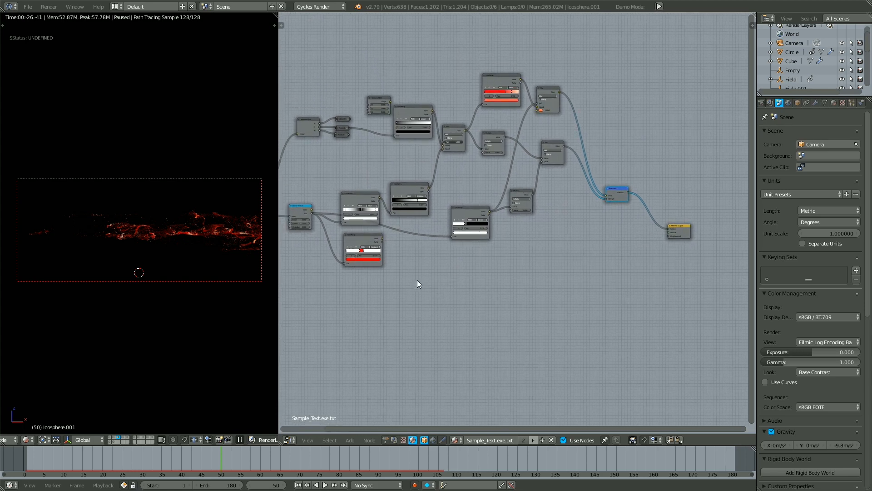
pyautogui.hotkey('ctrl', 's')
pyautogui.click(423, 298)
# Shift the Emission node slightly lower and move the Particle Info node down and away from the Noise Texture
pyautogui.moveTo(449, 245); pyautogui.dragTo(516, 155, button='middle')
pyautogui.moveTo(685, 109); pyautogui.dragTo(695, 135)
pyautogui.moveTo(359, 196); pyautogui.dragTo(387, 199, button='middle')
pyautogui.moveTo(338, 123); pyautogui.dragTo(331, 133)
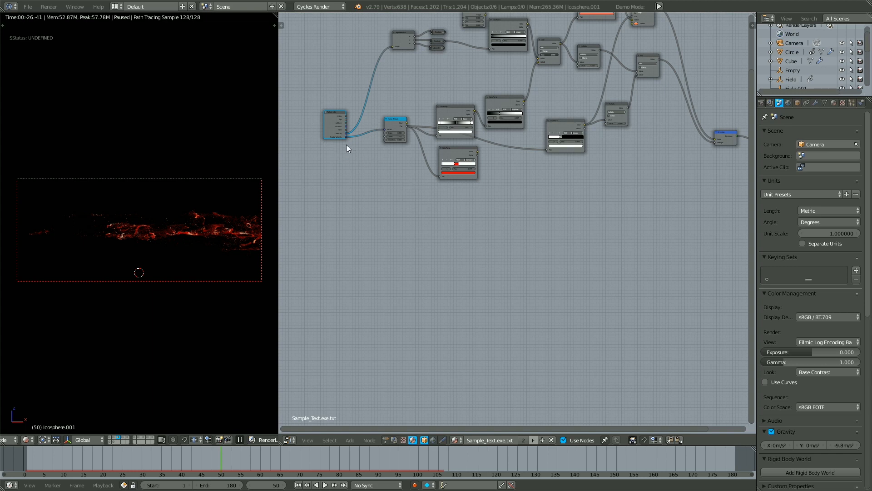
pyautogui.moveTo(337, 135); pyautogui.dragTo(304, 186)
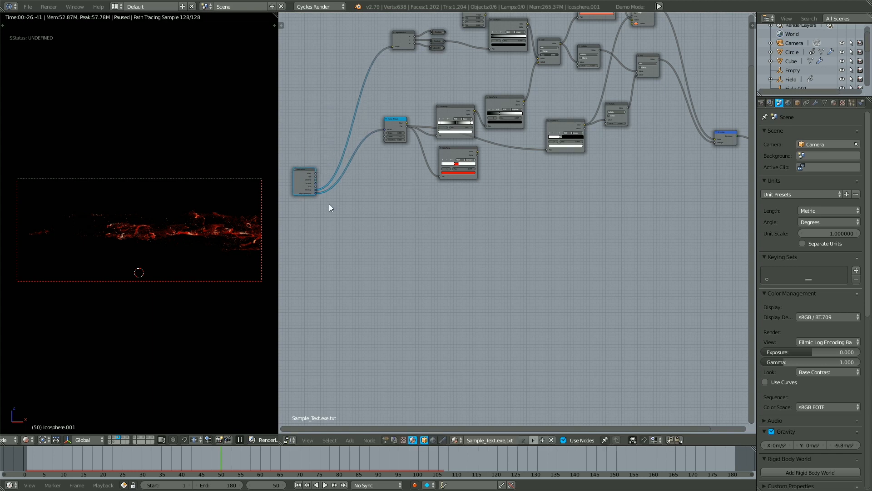
# Move the Particle Info node a little farther from the Noise Texture to free up space between them
pyautogui.moveTo(347, 175); pyautogui.dragTo(361, 168, button='middle')
pyautogui.scroll(2, 362, 169)
pyautogui.moveTo(391, 195); pyautogui.dragTo(343, 196, button='middle')
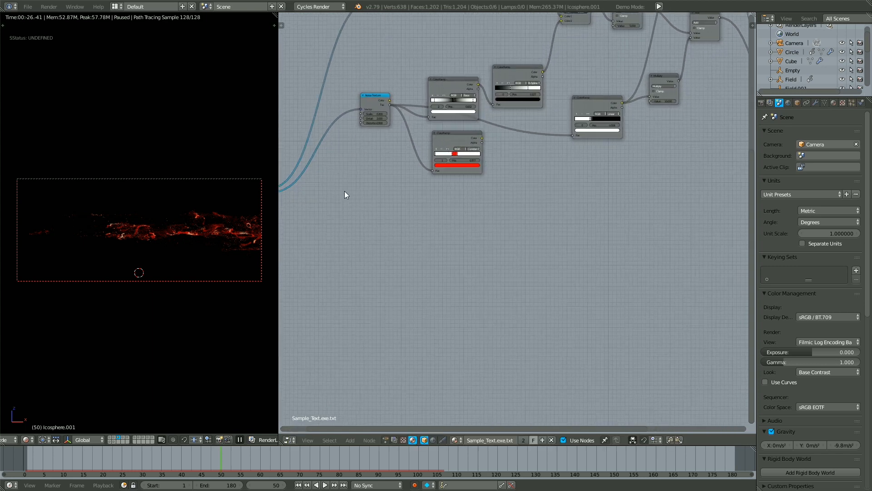
pyautogui.moveTo(341, 190); pyautogui.dragTo(414, 160, button='middle')
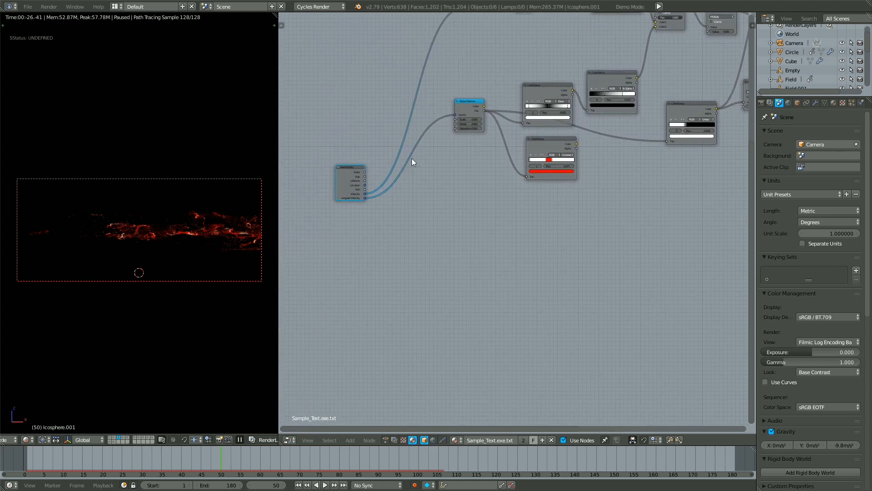
pyautogui.moveTo(409, 165); pyautogui.dragTo(390, 157, button='middle')
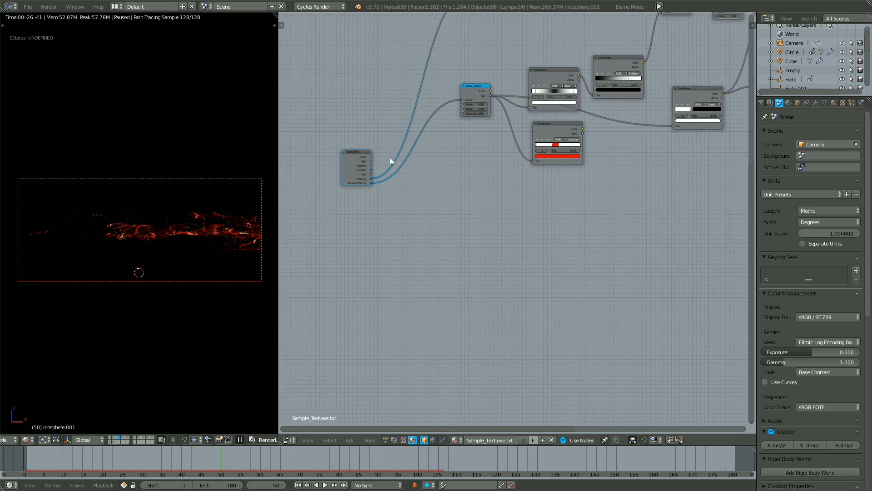
pyautogui.press('g')
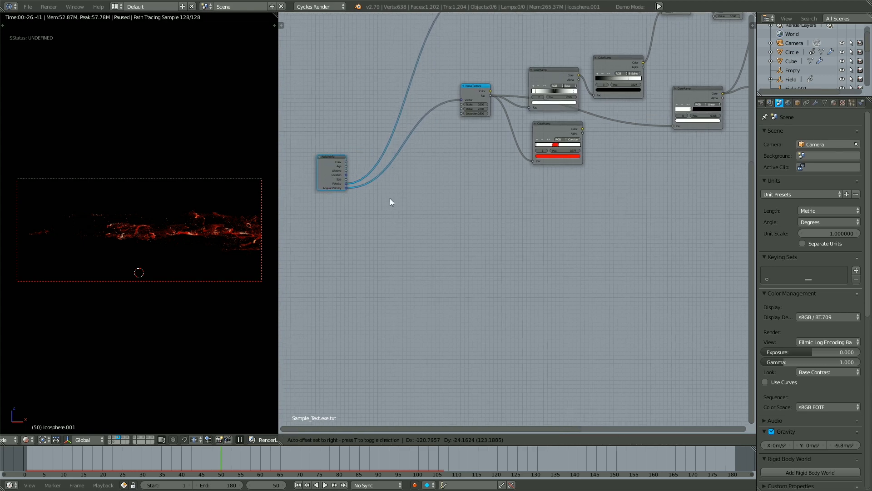
pyautogui.click(390, 202)
# Unlink Emission from the shader network and Material Output, and bring both nodes below the Noise Texture near Particle Info
pyautogui.press('Home')
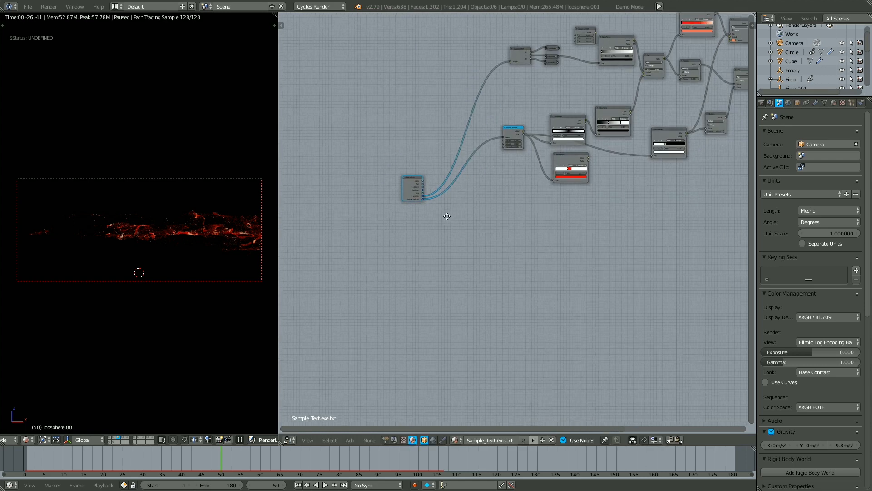
pyautogui.moveTo(542, 255); pyautogui.dragTo(396, 306, button='middle')
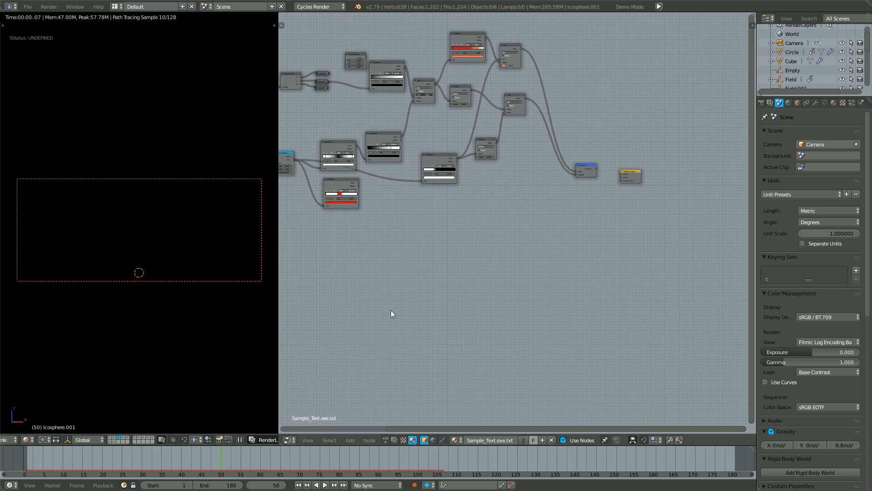
pyautogui.moveTo(390, 310); pyautogui.dragTo(436, 314, button='middle')
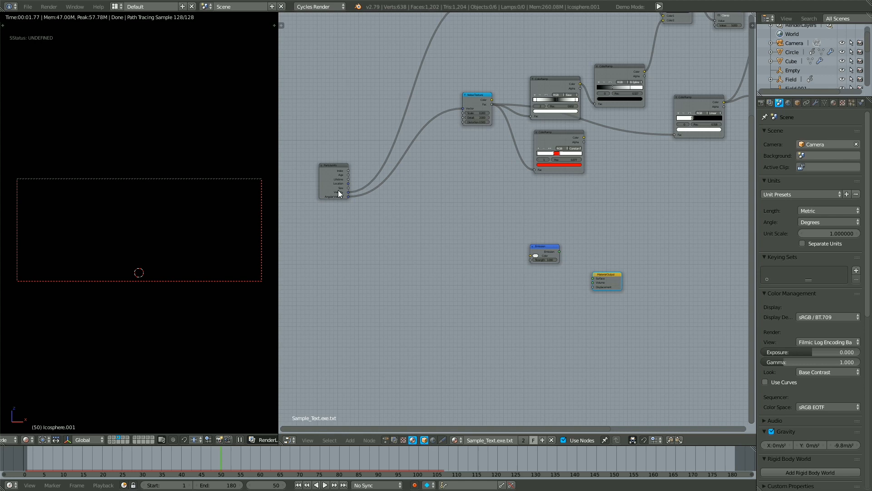
# Shift the Particle Info node slightly down and farther from the Noise Texture to make room for more nodes
pyautogui.moveTo(338, 193); pyautogui.dragTo(328, 202)
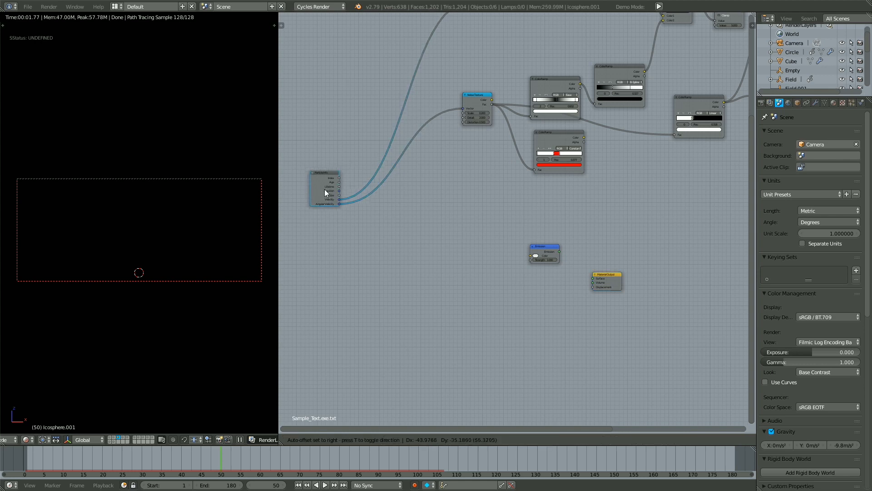
pyautogui.moveTo(421, 173); pyautogui.dragTo(476, 204, button='middle')
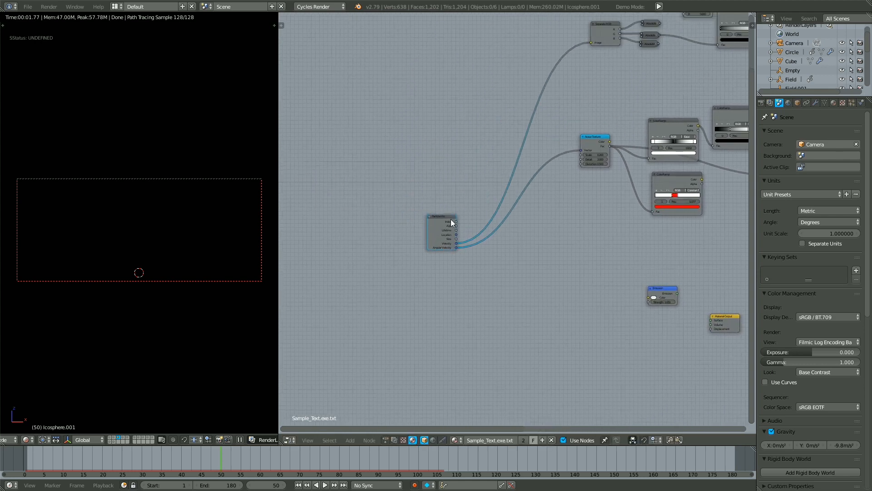
pyautogui.moveTo(435, 249); pyautogui.dragTo(428, 209, button='middle')
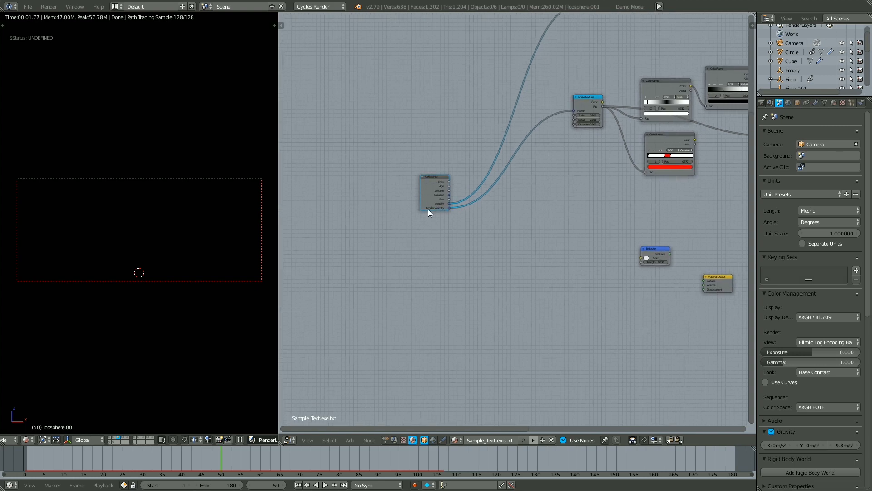
pyautogui.scroll(2, 406, 224)
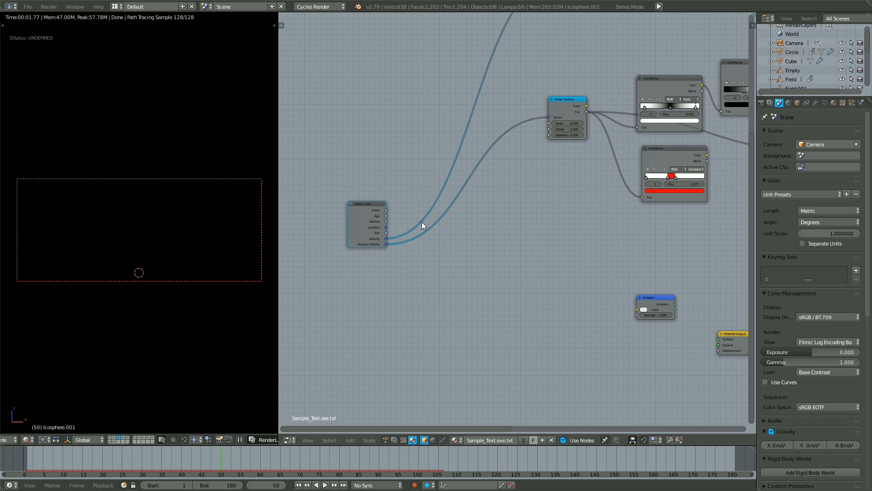
pyautogui.moveTo(422, 225); pyautogui.dragTo(422, 255, button='middle')
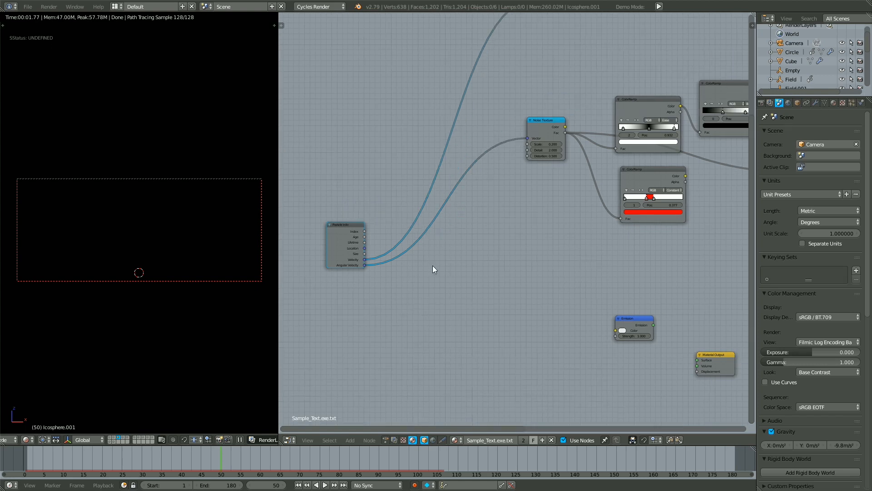
# Add a Math node set to Divide, feed it Particle Info's Age and Lifetime, and preview its result through the lower Emission node
pyautogui.hotkey('shift', 'a')
pyautogui.moveTo(435, 269)
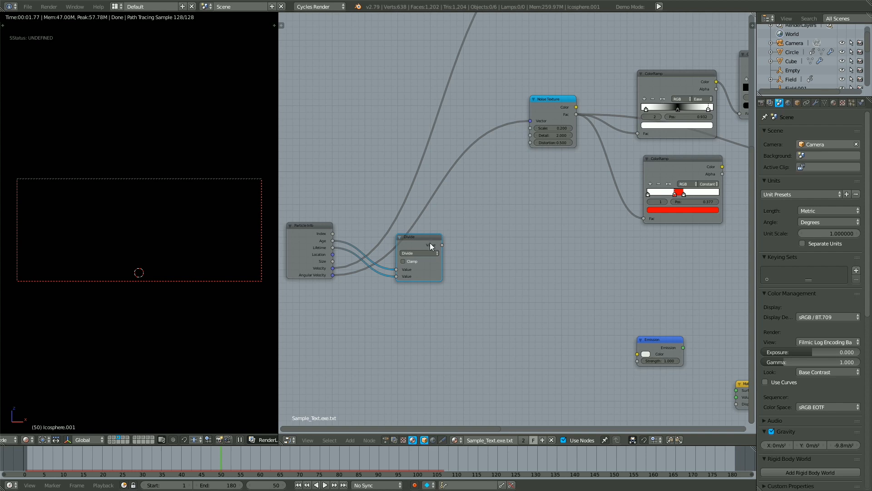
pyautogui.keyDown('ctrl'); pyautogui.keyDown('shift'); pyautogui.click(427, 244); pyautogui.keyUp('shift'); pyautogui.keyUp('ctrl')
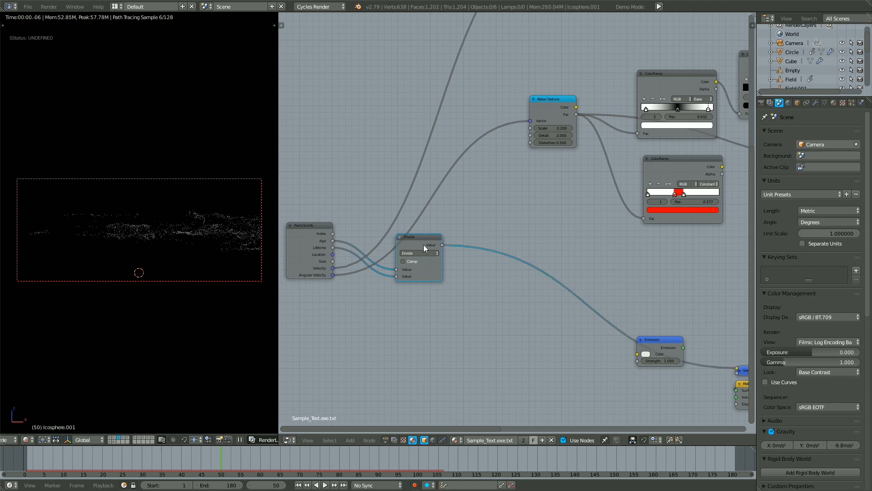
# Insert a ColorRamp between Divide and Emission, flip its gradient, and move the black stop to about 0.22
pyautogui.hotkey('shift', 'a')
pyautogui.moveTo(413, 281)
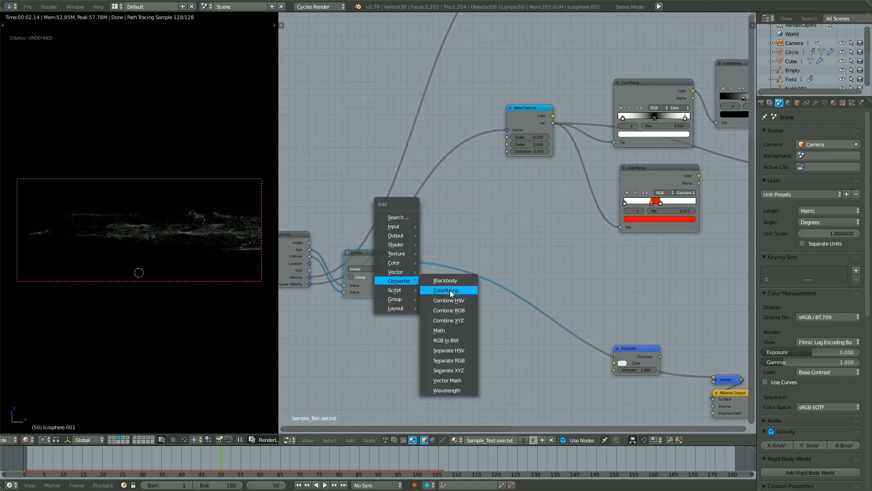
pyautogui.click(450, 290)
pyautogui.click(429, 252)
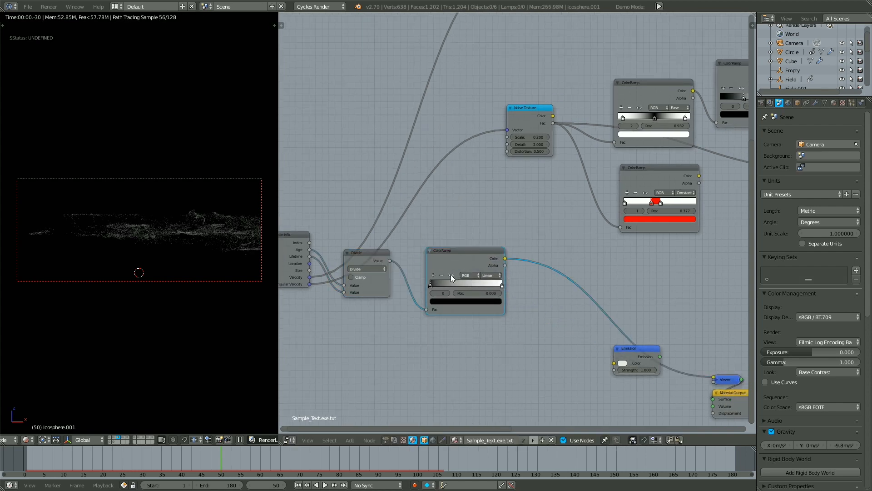
pyautogui.click(451, 275)
pyautogui.moveTo(496, 283); pyautogui.dragTo(440, 286)
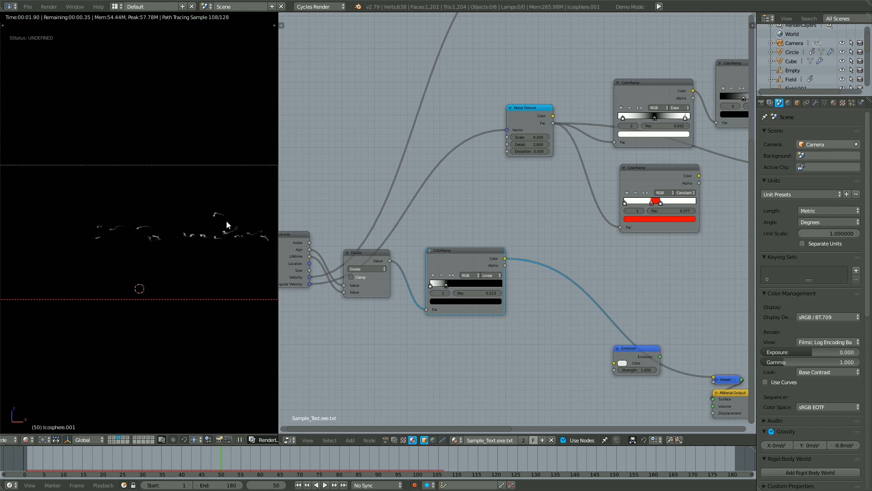
# Examine the particle trails up close in solid camera view, check the Icosphere's modifier settings, and return to rendered shading
pyautogui.hotkey('shift', 'z')
pyautogui.keyDown('shift'); pyautogui.moveTo(216, 229); pyautogui.dragTo(185, 235, button='middle'); pyautogui.keyUp('shift')
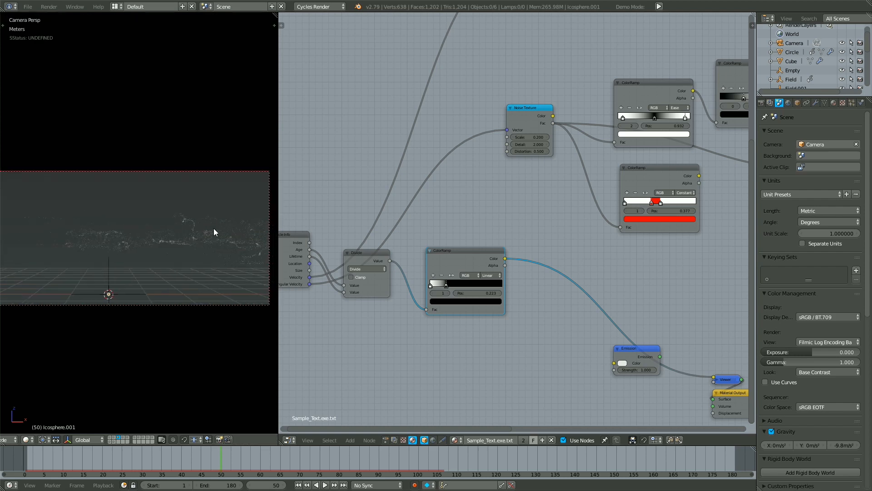
pyautogui.scroll(1, 239, 201)
pyautogui.scroll(4, 248, 193)
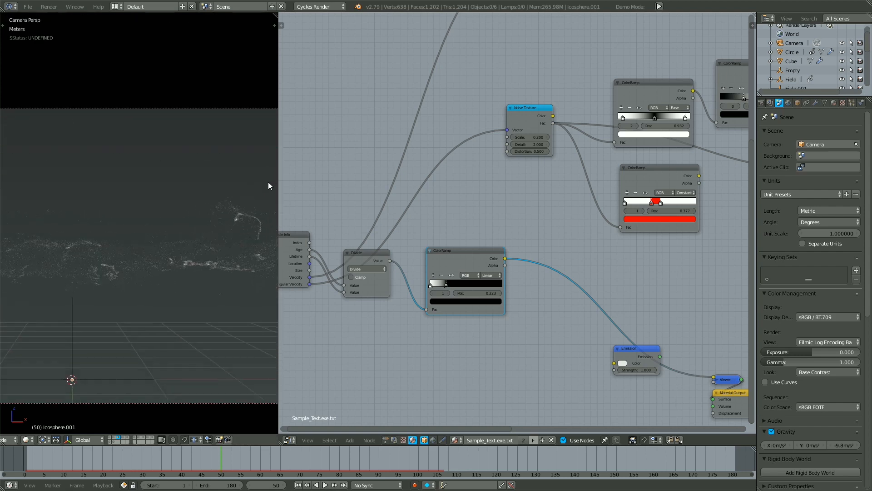
pyautogui.click(816, 103)
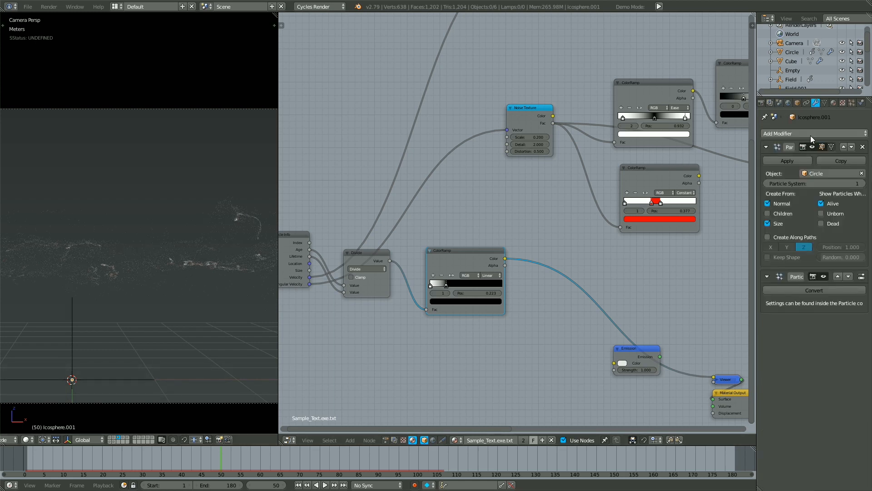
pyautogui.scroll(-1, 215, 244)
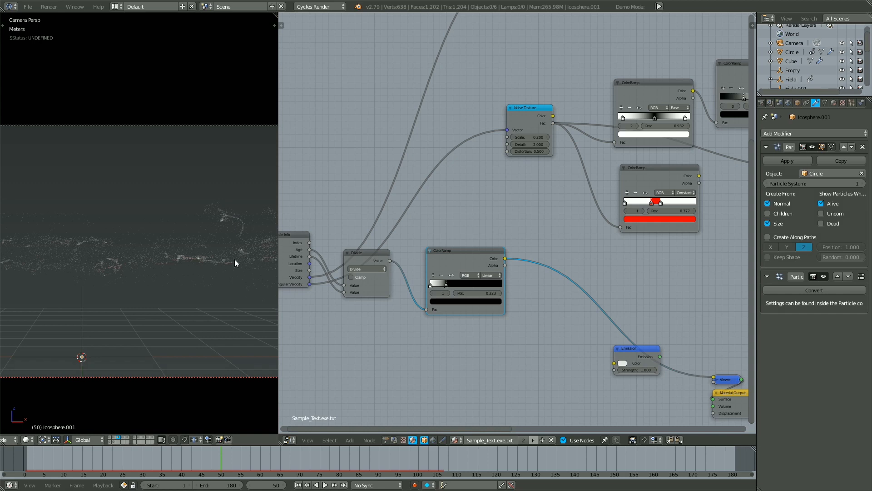
pyautogui.scroll(-3, 239, 199)
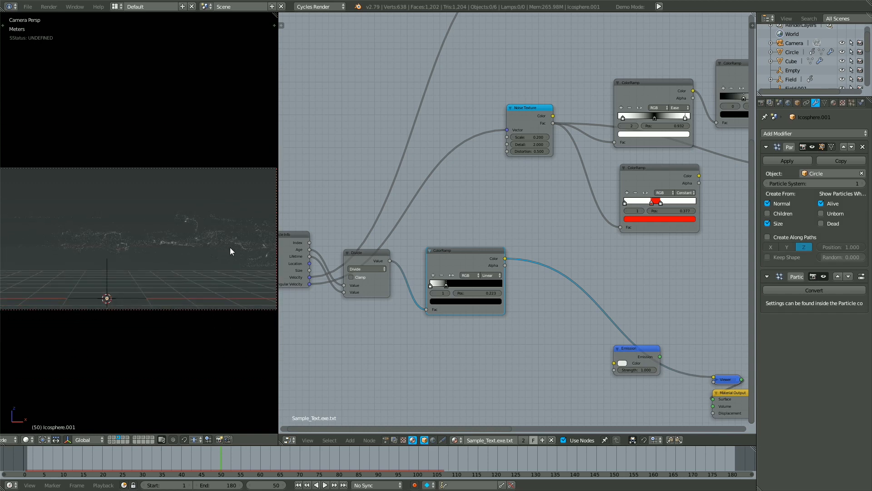
pyautogui.hotkey('shift', 'z')
# Set the new ColorRamp to Ease interpolation with its white stop at 0.082, and pause the render preview
pyautogui.moveTo(459, 288); pyautogui.dragTo(407, 274, button='middle')
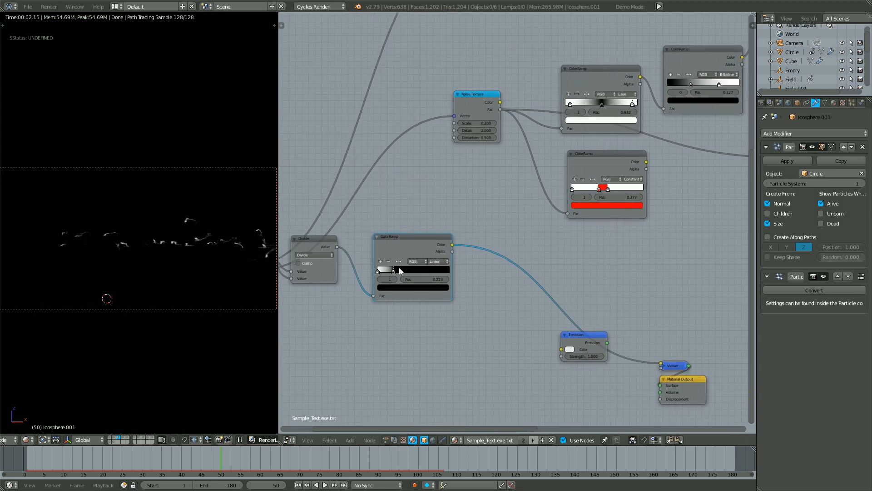
pyautogui.click(437, 262)
pyautogui.click(438, 255)
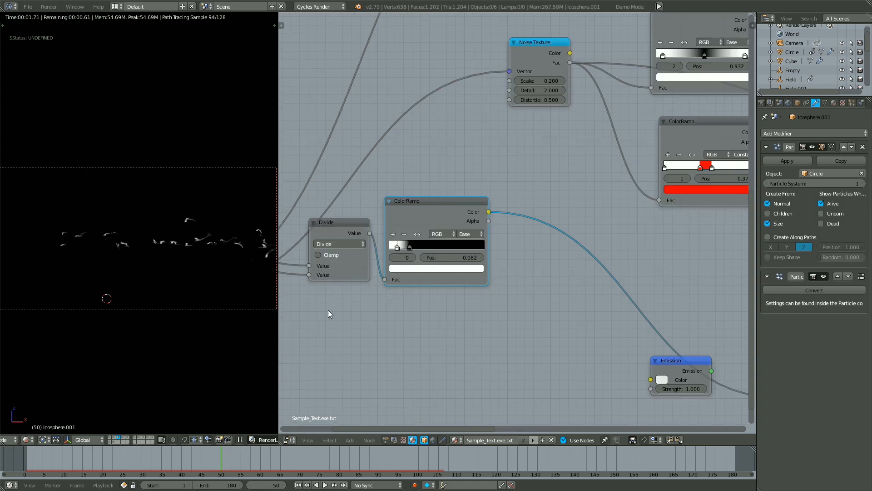
pyautogui.click(240, 440)
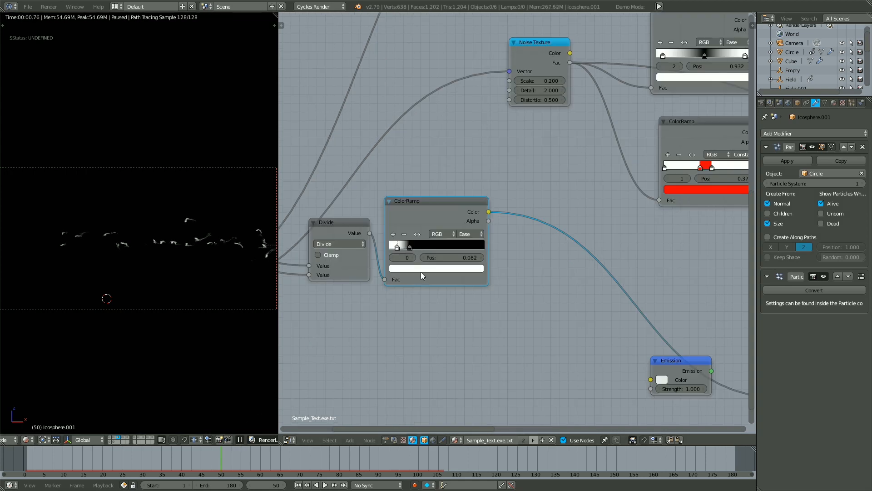
# Move the Particle Info node up and farther away from the Divide node
pyautogui.scroll(-4, 491, 200)
pyautogui.moveTo(282, 373); pyautogui.dragTo(394, 278, button='middle')
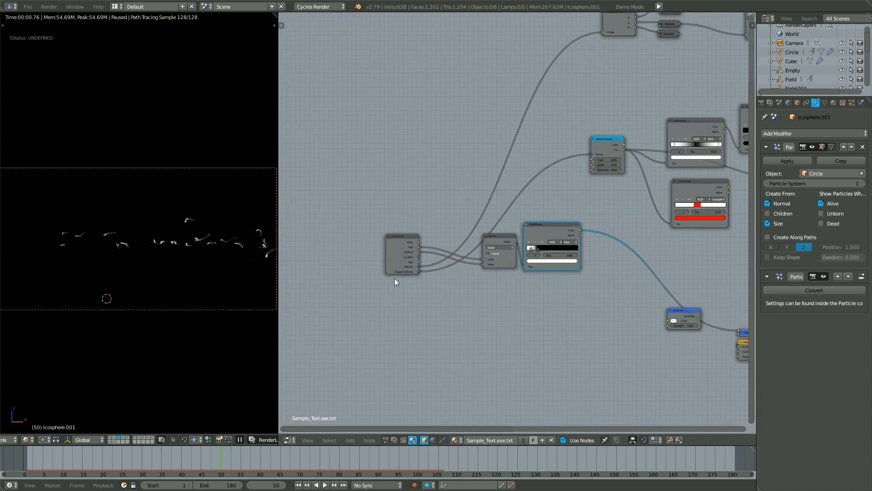
pyautogui.moveTo(408, 269); pyautogui.dragTo(381, 226)
# Duplicate the Separate RGB node with its three Absolute nodes and place the copies below the Divide node
pyautogui.moveTo(457, 226); pyautogui.dragTo(338, 333, button='middle')
pyautogui.moveTo(477, 102); pyautogui.dragTo(562, 184)
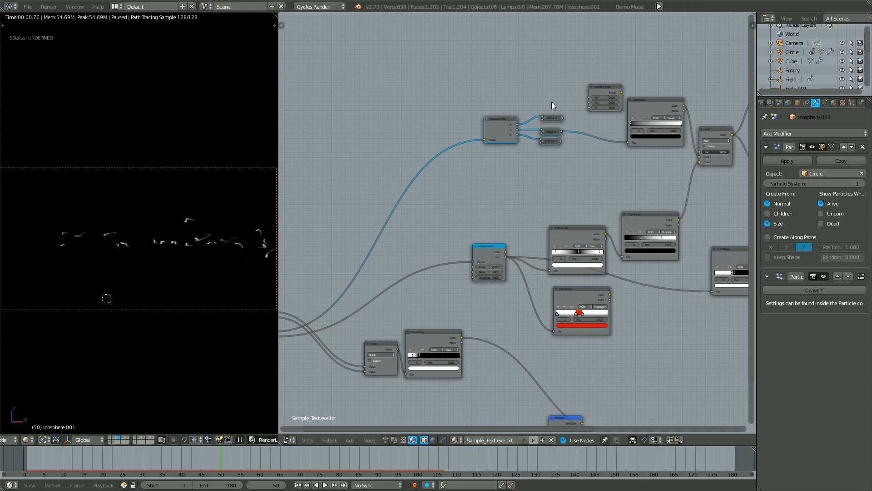
pyautogui.hotkey('shift', 'd')
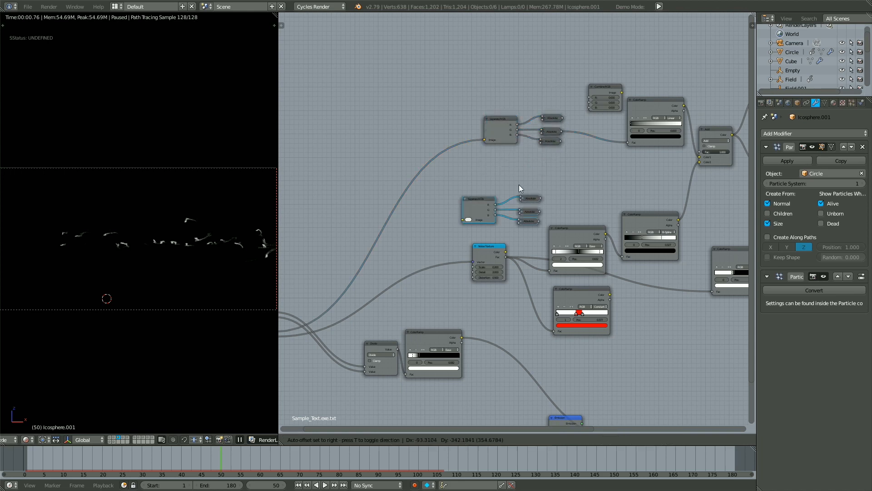
pyautogui.click(408, 345)
pyautogui.moveTo(382, 350); pyautogui.dragTo(468, 233, button='middle')
# Move the unconnected Combine RGB node down beside the duplicated Absolute nodes
pyautogui.moveTo(568, 197); pyautogui.dragTo(391, 308, button='middle')
pyautogui.moveTo(525, 82); pyautogui.dragTo(391, 389)
pyautogui.moveTo(386, 339); pyautogui.dragTo(571, 214, button='middle')
pyautogui.scroll(2, 388, 329)
pyautogui.scroll(-2, 571, 214)
# Adjust the Particle Info node's position and connect its Angular Velocity output to the duplicated Separate RGB node's Image input
pyautogui.click(339, 234)
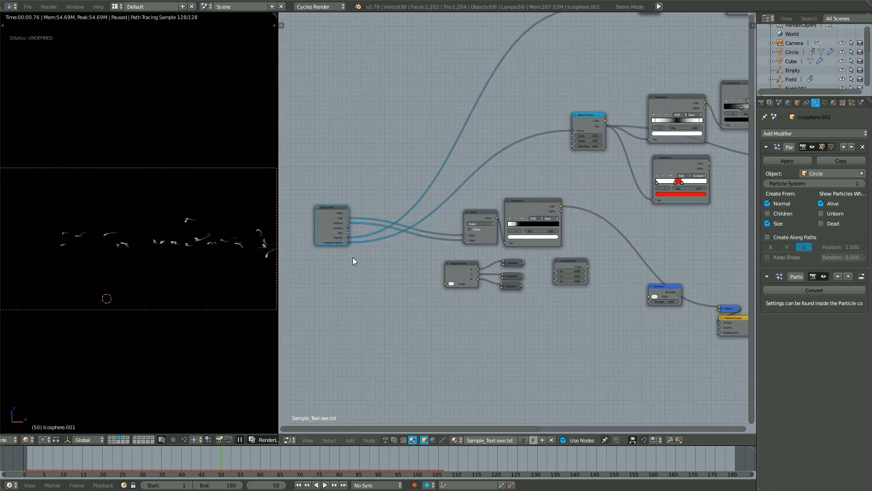
pyautogui.moveTo(353, 258); pyautogui.dragTo(361, 237, button='middle')
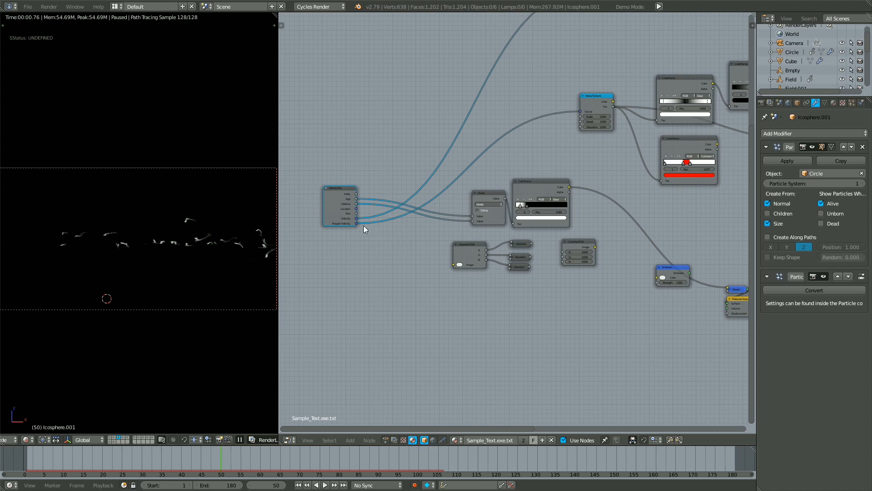
pyautogui.moveTo(336, 234); pyautogui.dragTo(340, 222, button='middle')
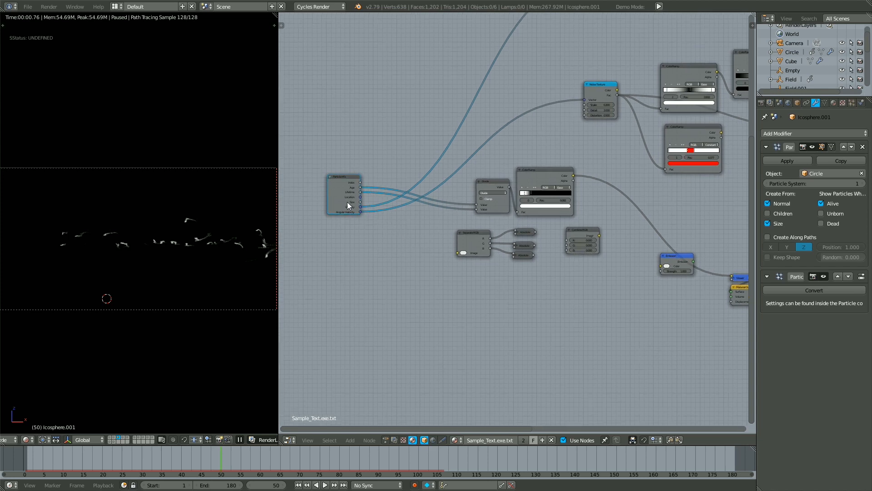
pyautogui.scroll(2, 352, 254)
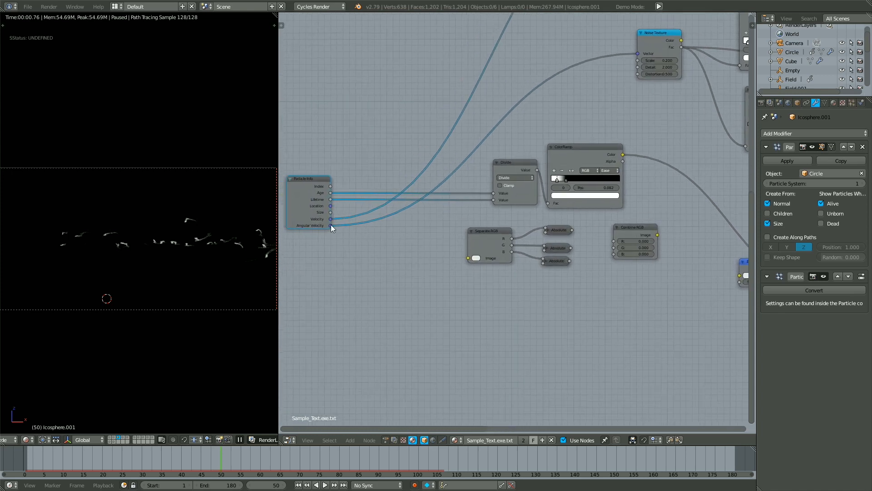
pyautogui.moveTo(331, 225); pyautogui.dragTo(468, 259)
# Route the red channel's Absolute node into the lower Emission node as a preview and resume the render preview
pyautogui.moveTo(531, 230); pyautogui.dragTo(453, 246, button='middle')
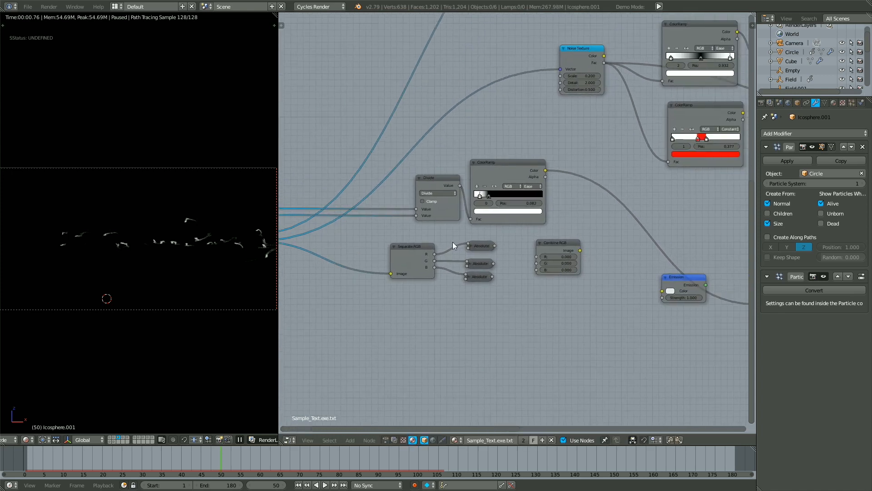
pyautogui.press('f')
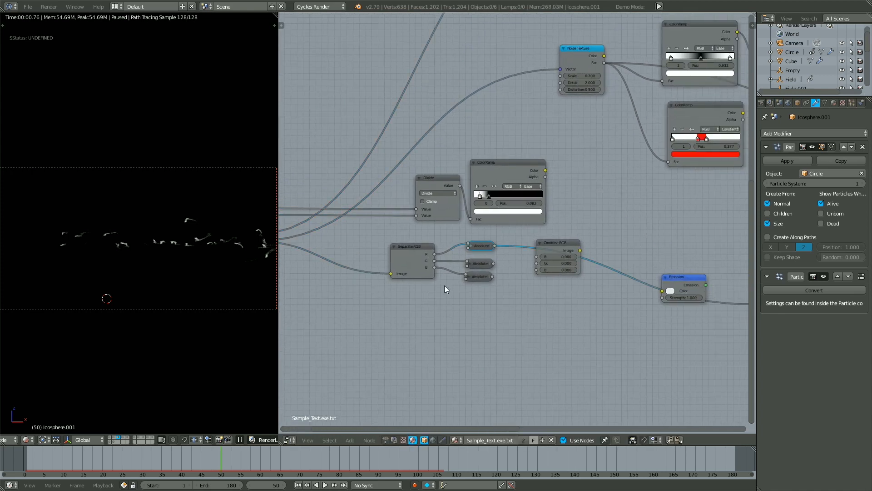
pyautogui.click(240, 440)
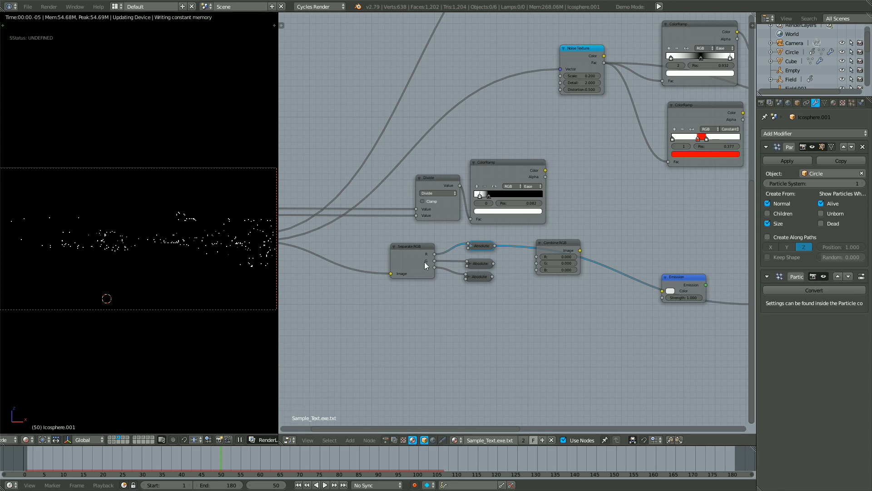
# Preview the green and blue channels' Absolute nodes one after the other through the lower Emission node
pyautogui.moveTo(424, 262); pyautogui.dragTo(403, 272, button='middle')
pyautogui.scroll(-2, 393, 294)
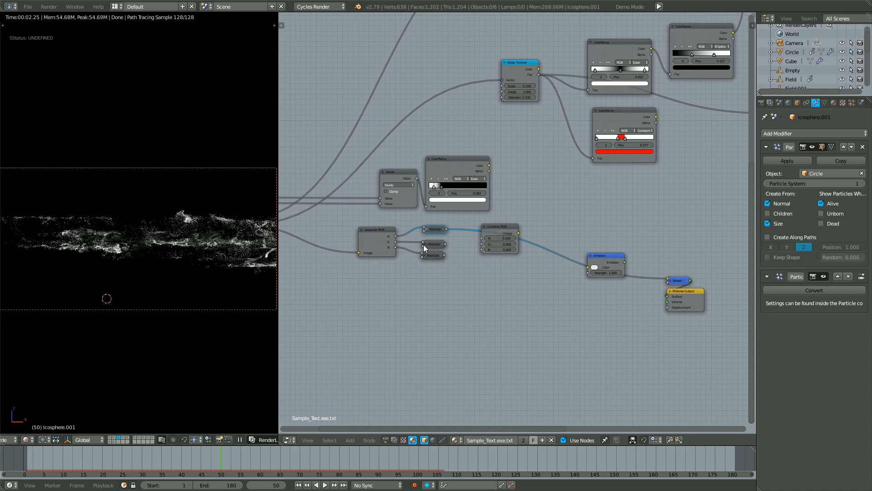
pyautogui.keyDown('ctrl'); pyautogui.keyDown('shift'); pyautogui.click(436, 248); pyautogui.keyUp('shift'); pyautogui.keyUp('ctrl')
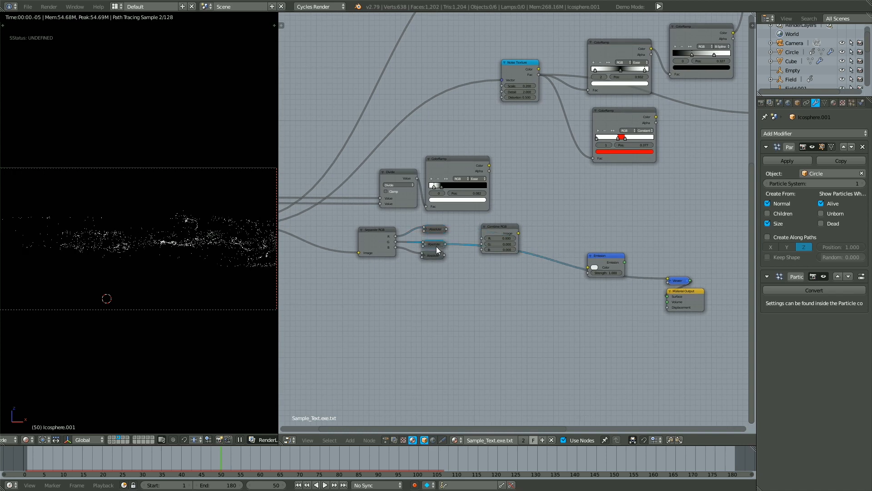
pyautogui.moveTo(435, 251); pyautogui.dragTo(437, 240, button='middle')
pyautogui.scroll(1, 437, 240)
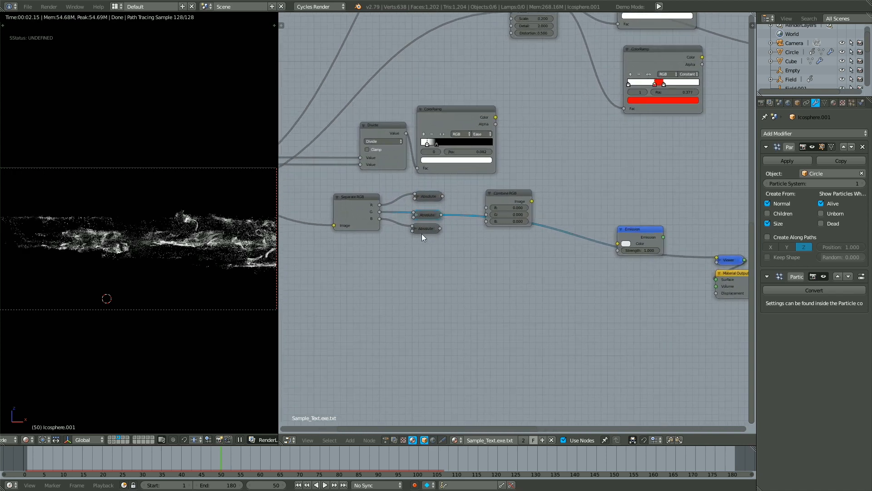
pyautogui.keyDown('ctrl'); pyautogui.keyDown('shift'); pyautogui.click(425, 229); pyautogui.keyUp('shift'); pyautogui.keyUp('ctrl')
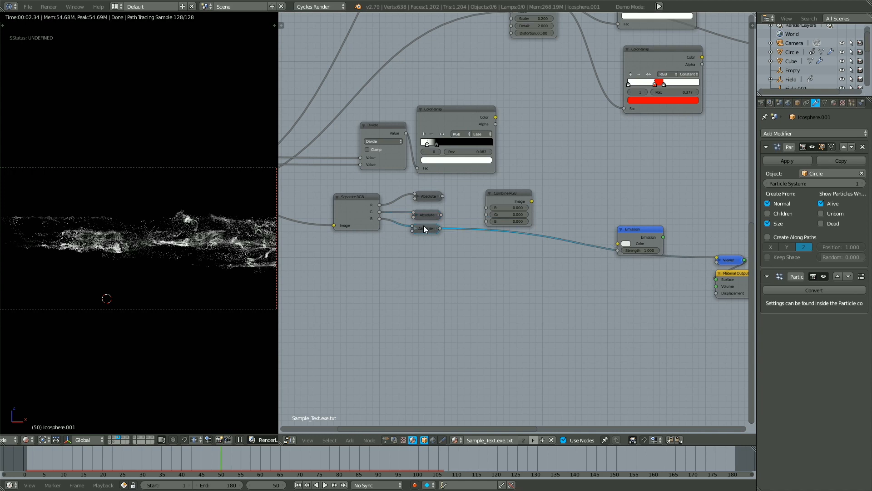
# Examine the original velocity and noise node network through to its unlinked final Emission node
pyautogui.moveTo(336, 342); pyautogui.dragTo(464, 350, button='middle')
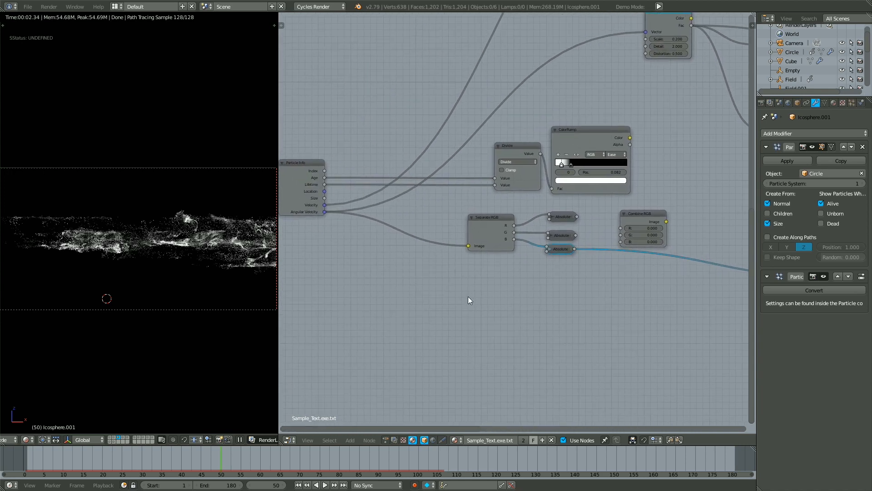
pyautogui.moveTo(512, 193); pyautogui.dragTo(409, 359, button='middle')
pyautogui.moveTo(606, 121); pyautogui.dragTo(429, 238, button='middle')
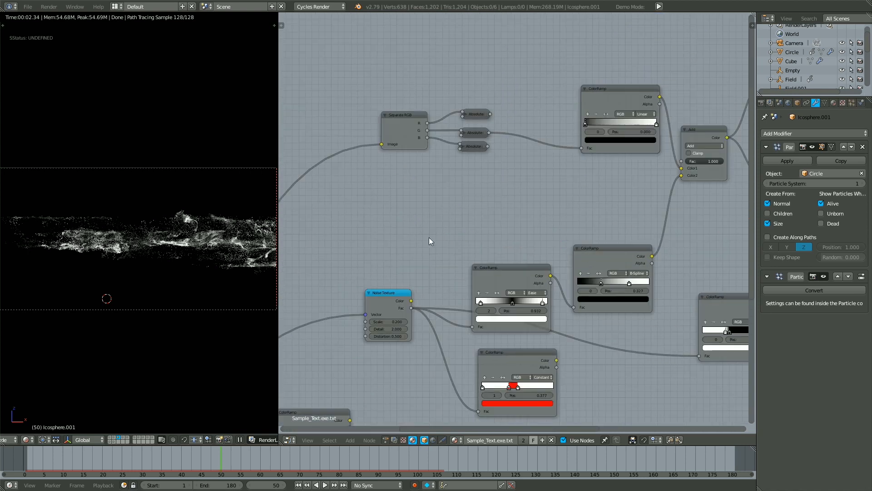
pyautogui.moveTo(586, 249); pyautogui.dragTo(495, 222, button='middle')
pyautogui.scroll(-8, 507, 222)
pyautogui.moveTo(556, 221); pyautogui.dragTo(478, 236, button='middle')
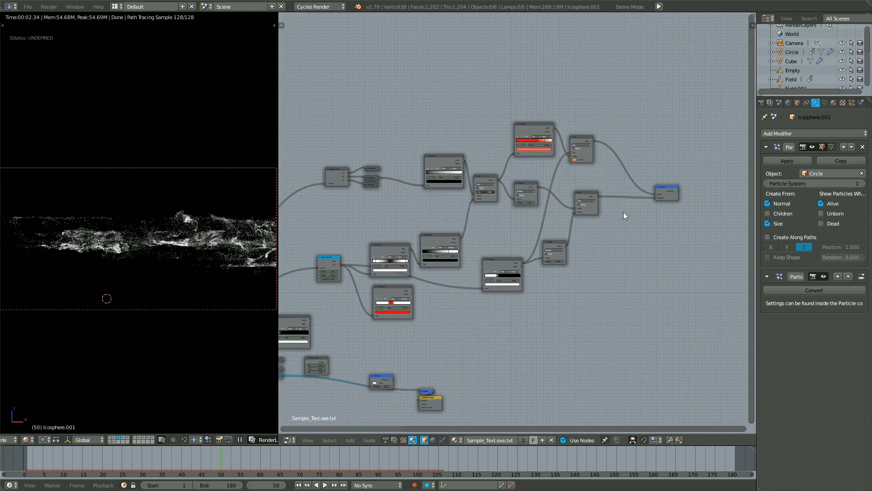
# Preview the original network's final Emission node and connect Particle Info's Angular Velocity to that network's Separate RGB Image input
pyautogui.keyDown('ctrl'); pyautogui.keyDown('shift'); pyautogui.click(662, 200); pyautogui.keyUp('shift'); pyautogui.keyUp('ctrl')
pyautogui.moveTo(355, 320); pyautogui.dragTo(521, 147)
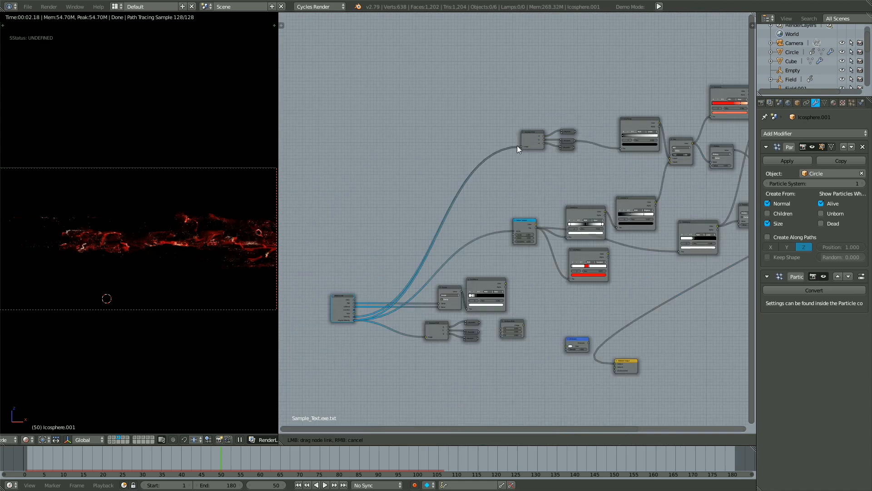
pyautogui.moveTo(533, 159); pyautogui.dragTo(431, 222, button='middle')
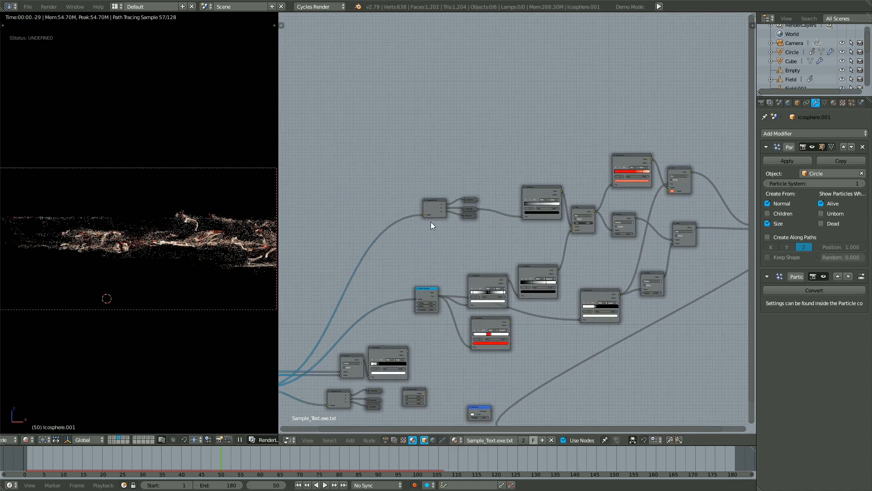
pyautogui.moveTo(506, 197); pyautogui.dragTo(463, 218, button='middle')
pyautogui.scroll(4, 518, 177)
pyautogui.scroll(2, 463, 218)
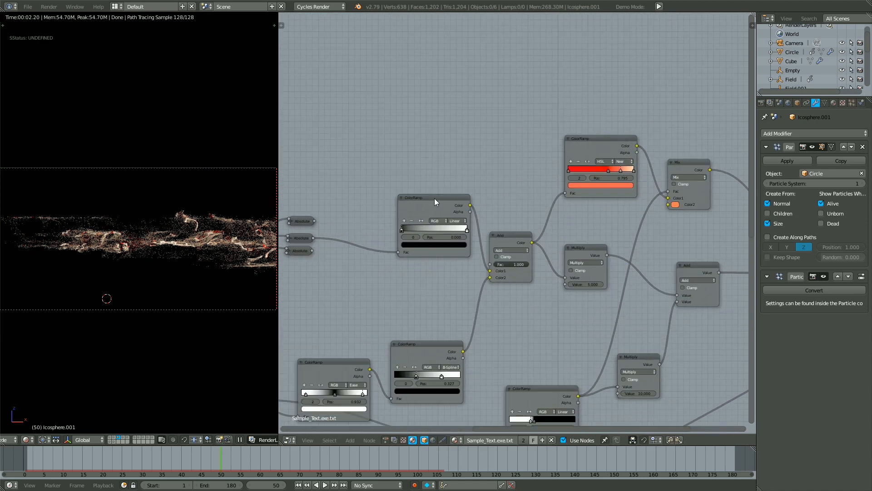
# Spread out the original ColorRamp, Separate RGB and Absolute nodes and insert a Multiply node combining the Absolute outputs before the ColorRamp
pyautogui.moveTo(434, 199); pyautogui.dragTo(417, 203)
pyautogui.moveTo(348, 226); pyautogui.dragTo(486, 206, button='middle')
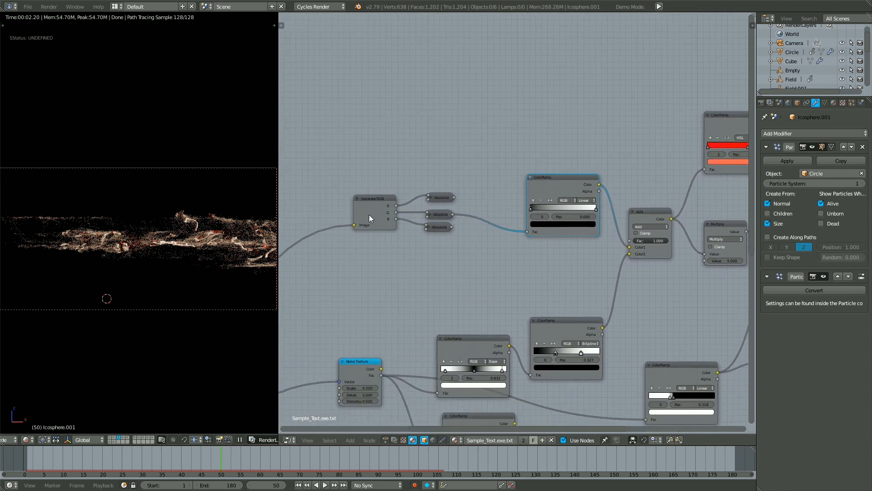
pyautogui.moveTo(369, 209); pyautogui.dragTo(313, 215)
pyautogui.moveTo(434, 214); pyautogui.dragTo(390, 239)
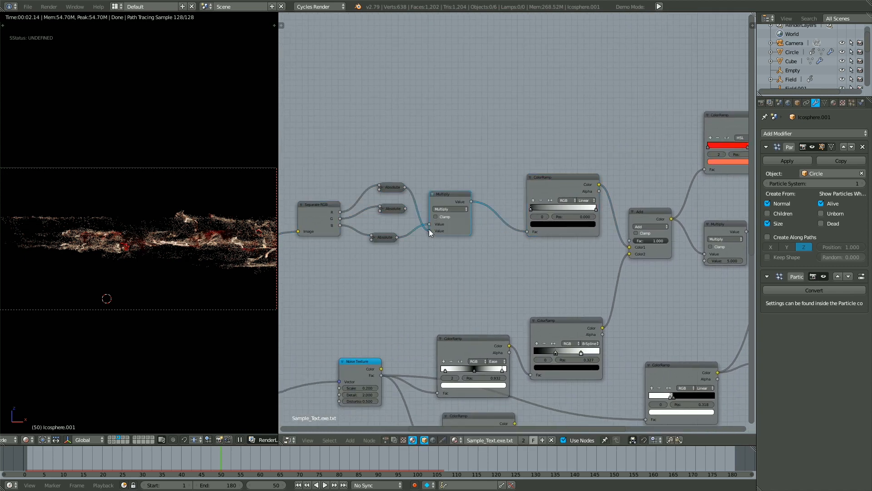
# Delete the Multiply node, relink the green channel's Absolute node to the ColorRamp's Fac, and realign the other Absolute nodes
pyautogui.moveTo(429, 231); pyautogui.dragTo(461, 181)
pyautogui.press('x')
pyautogui.moveTo(406, 208); pyautogui.dragTo(528, 232)
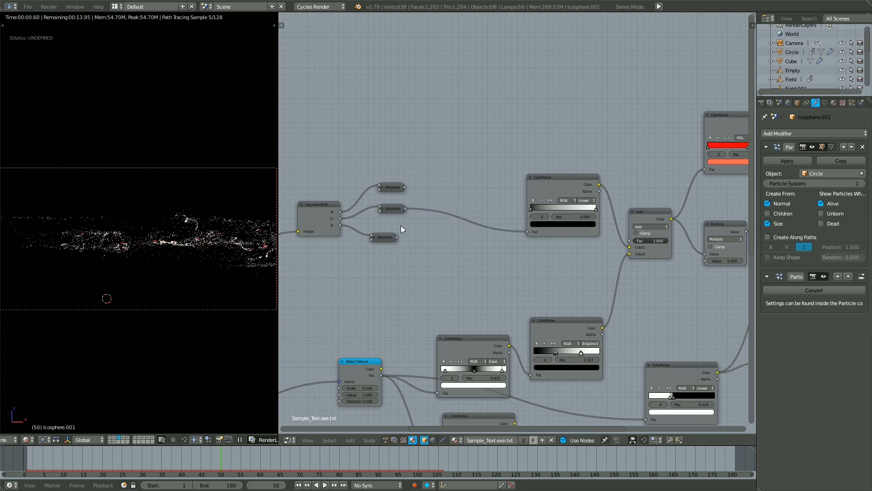
pyautogui.moveTo(394, 235); pyautogui.dragTo(401, 228)
pyautogui.moveTo(387, 186); pyautogui.dragTo(390, 191)
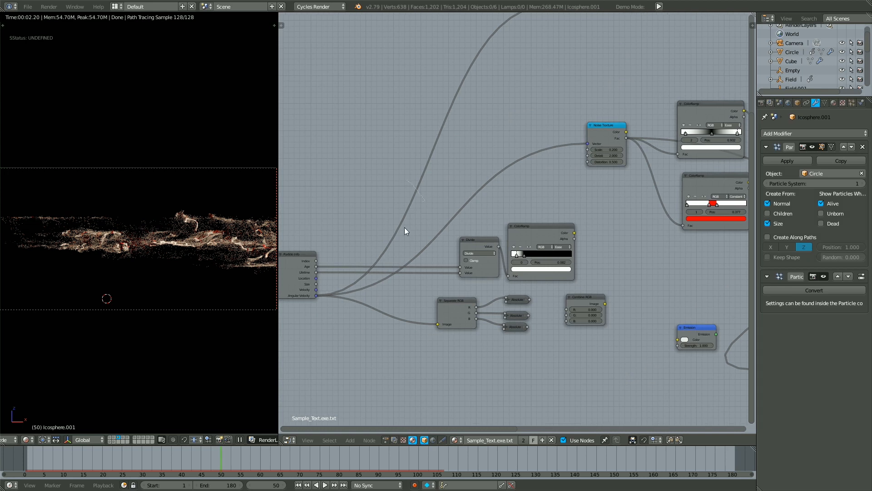
# Reconnect Particle Info's Velocity output to the original network's Separate RGB Image input
pyautogui.moveTo(397, 262); pyautogui.dragTo(381, 290, button='middle')
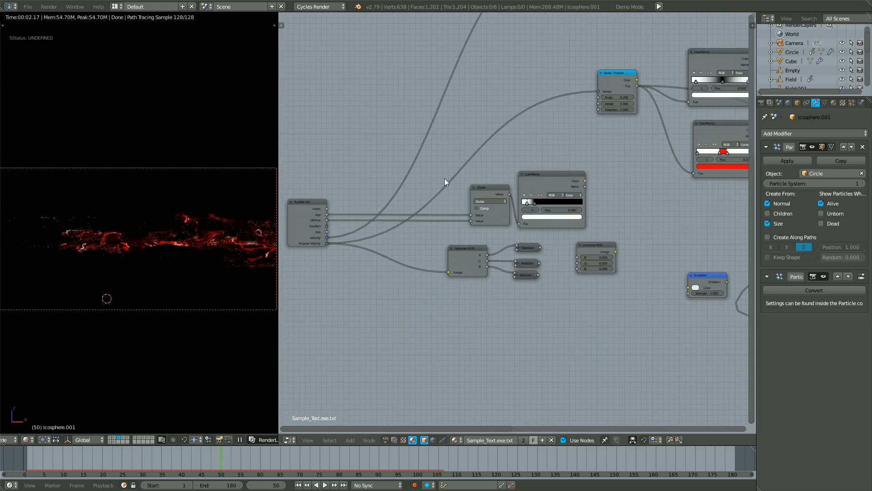
pyautogui.moveTo(464, 223); pyautogui.dragTo(443, 171, button='middle')
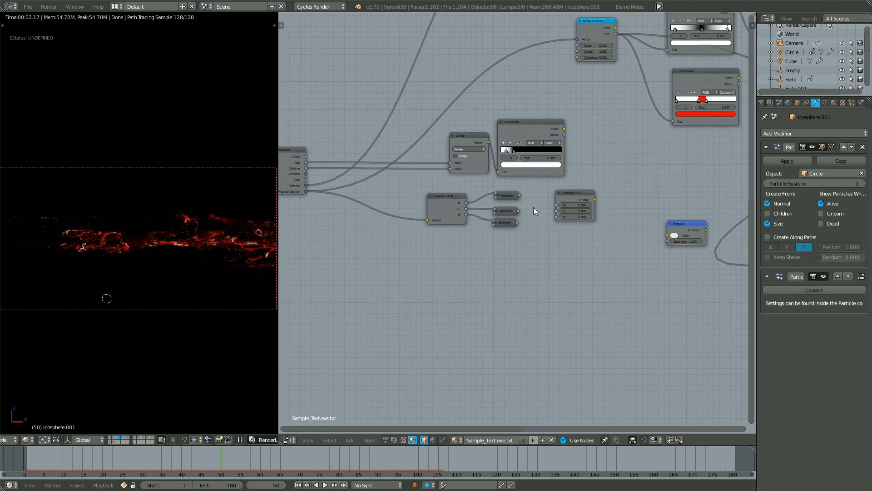
pyautogui.moveTo(521, 152); pyautogui.dragTo(498, 190, button='middle')
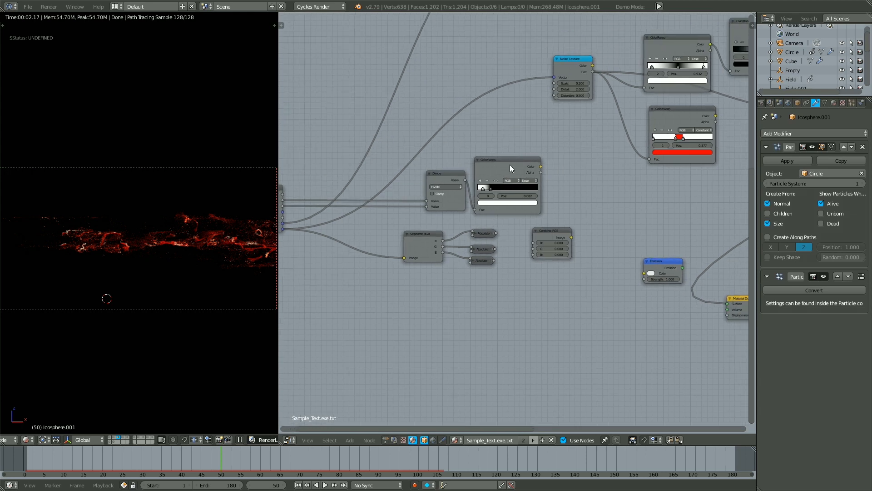
# Preview the age-lifetime ColorRamp through the lower Emission node and move its white stop to position 0.150
pyautogui.keyDown('ctrl'); pyautogui.keyDown('shift'); pyautogui.click(510, 165); pyautogui.keyUp('shift'); pyautogui.keyUp('ctrl')
pyautogui.scroll(2, 462, 212)
pyautogui.moveTo(462, 169); pyautogui.dragTo(468, 169)
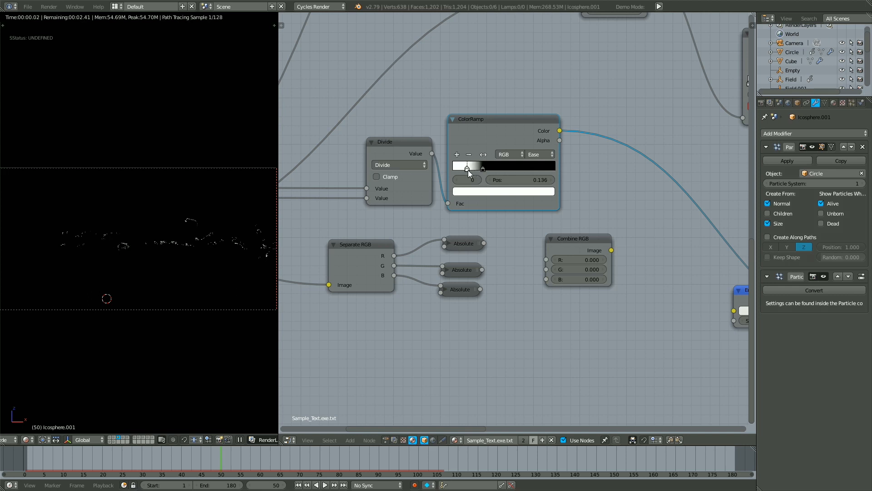
# Connect the three angular-velocity Absolute nodes to the Combine RGB inputs, preview the result through Emission, and reposition the Separate RGB node
pyautogui.scroll(-3, 468, 170)
pyautogui.moveTo(457, 234); pyautogui.dragTo(505, 227)
pyautogui.moveTo(456, 247); pyautogui.dragTo(499, 236)
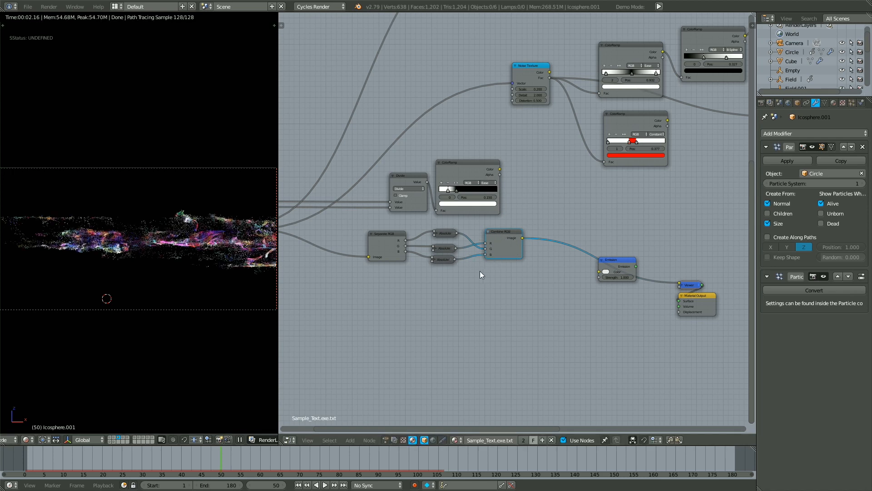
pyautogui.moveTo(480, 271); pyautogui.dragTo(525, 231, button='middle')
pyautogui.moveTo(435, 210); pyautogui.dragTo(396, 219)
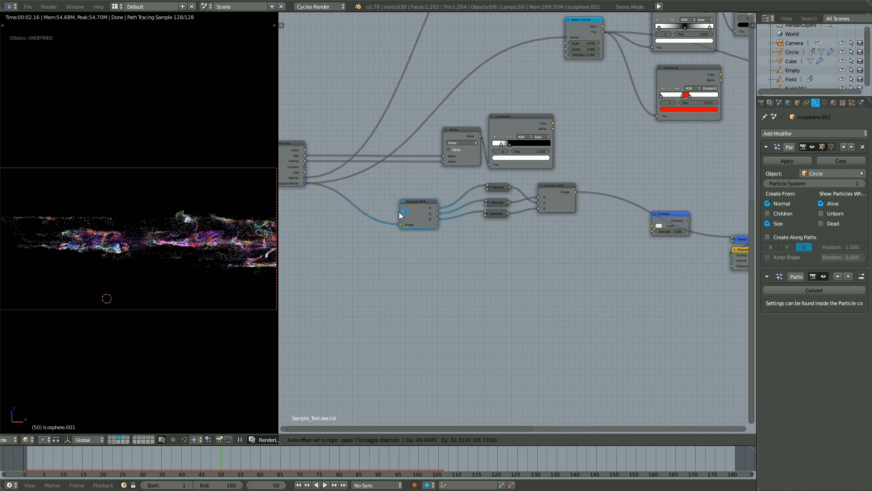
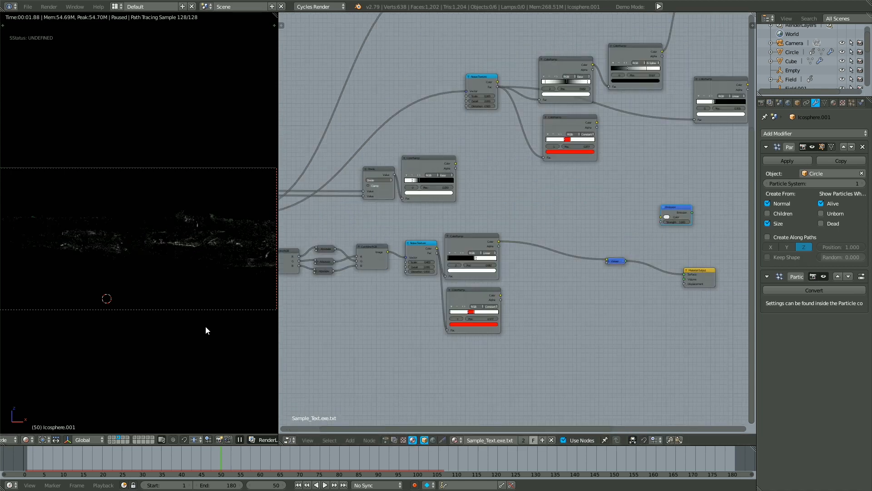
# Reposition the duplicated noise ColorRamp and add a Divide math node between the upper noise ColorRamp and the Viewer
pyautogui.moveTo(383, 277); pyautogui.dragTo(412, 269, button='middle')
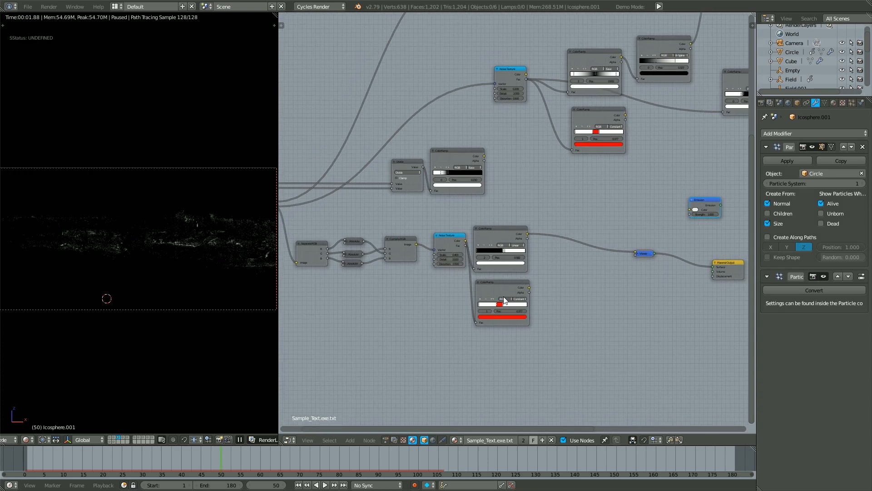
pyautogui.moveTo(496, 290); pyautogui.dragTo(488, 289)
pyautogui.moveTo(527, 234); pyautogui.dragTo(465, 268, button='middle')
pyautogui.hotkey('shift', 'a')
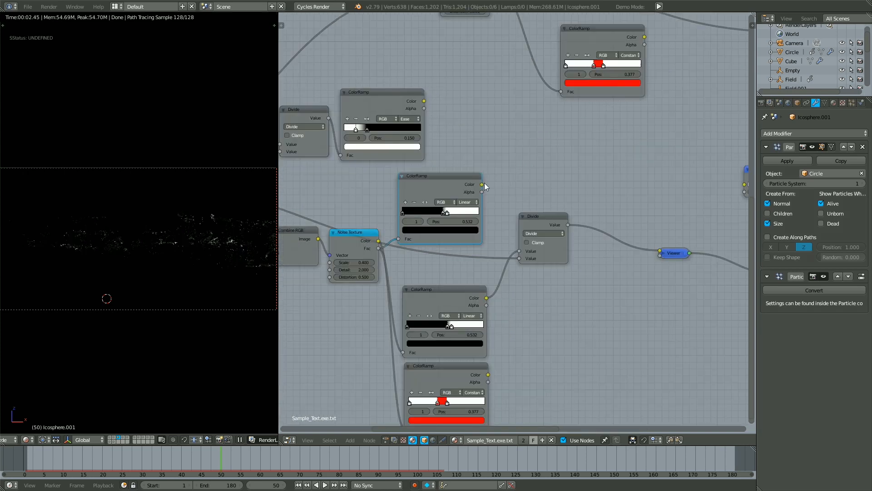
# Link the duplicated ColorRamp's Color to the Divide node's first Value input, arrange the nodes, and swap the Divide node's inputs
pyautogui.moveTo(482, 184); pyautogui.dragTo(519, 251)
pyautogui.moveTo(453, 181); pyautogui.dragTo(461, 203)
pyautogui.moveTo(528, 220); pyautogui.dragTo(484, 241, button='middle')
pyautogui.moveTo(474, 228); pyautogui.dragTo(474, 210)
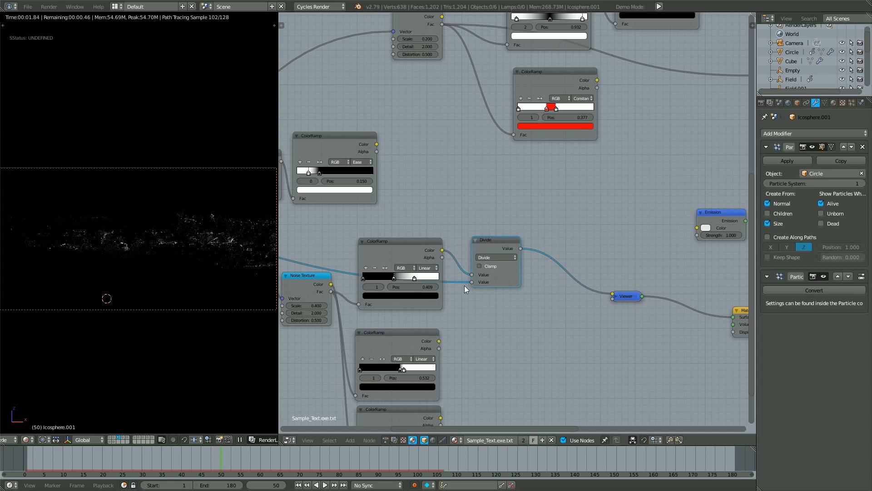
pyautogui.hotkey('alt', 's')
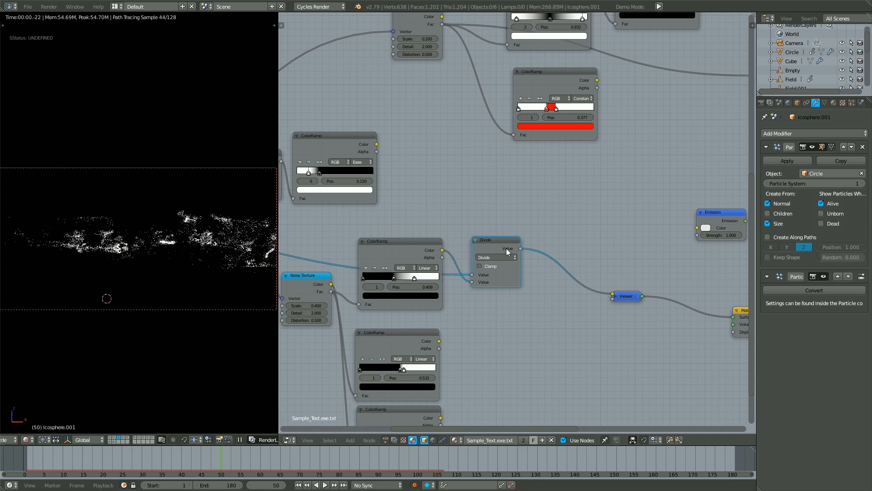
pyautogui.moveTo(487, 246); pyautogui.dragTo(489, 238, button='middle')
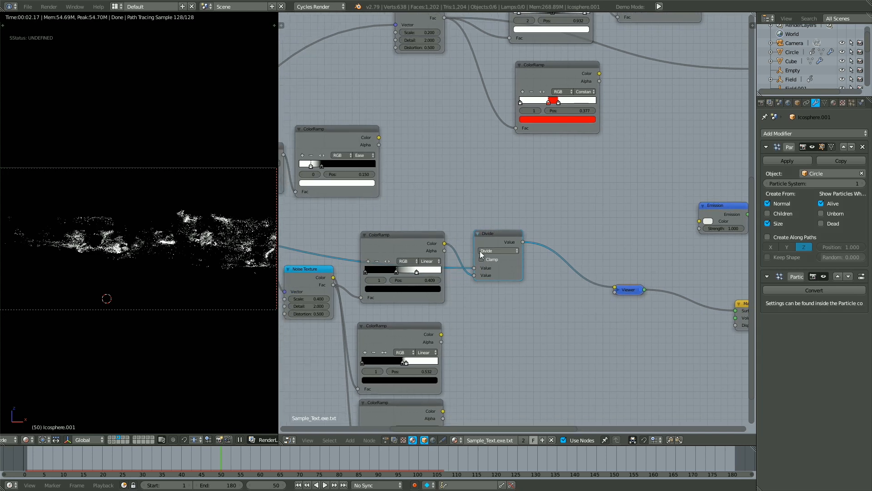
# Adjust the noise ColorRamp's stops, placing the white stop at 0.577, and change the Divide node's operation to Tangent
pyautogui.moveTo(397, 269); pyautogui.dragTo(384, 274)
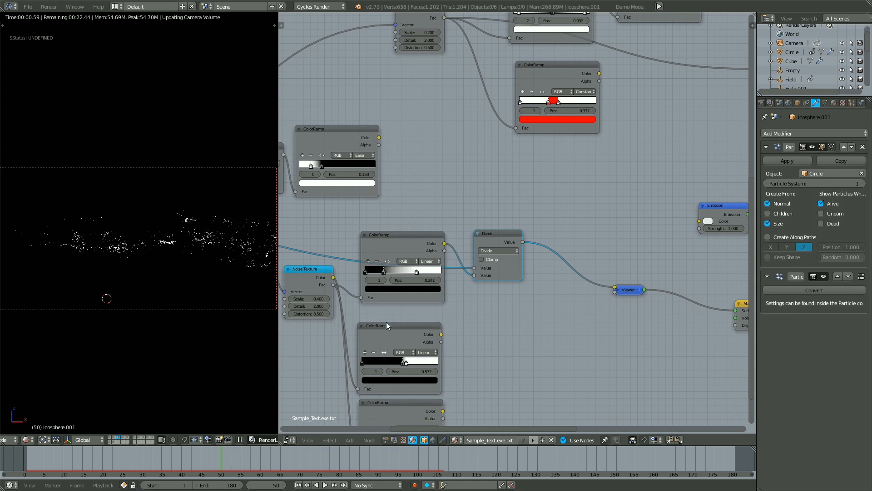
pyautogui.moveTo(430, 279); pyautogui.dragTo(415, 289, button='middle')
pyautogui.click(401, 282)
pyautogui.moveTo(401, 282); pyautogui.dragTo(388, 283)
pyautogui.moveTo(428, 318); pyautogui.dragTo(427, 319)
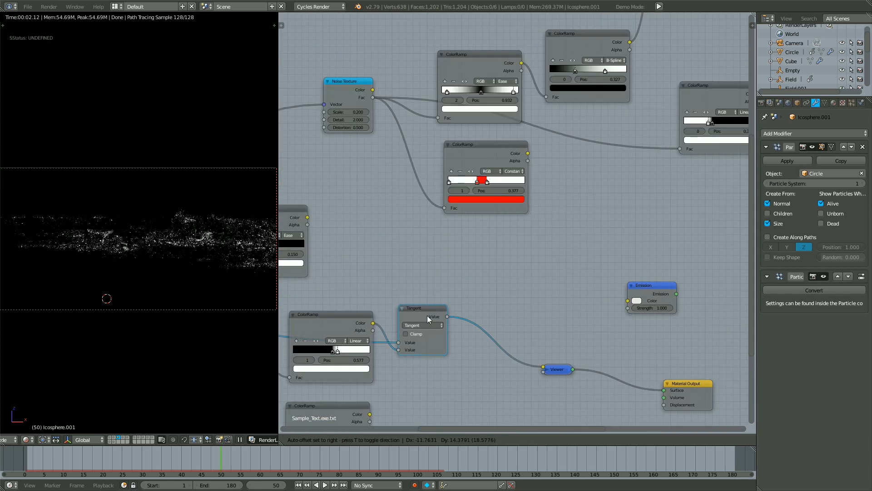
# Reposition the Tangent node beside its ColorRamp and move the age-lifetime ColorRamp farther from its Divide node
pyautogui.moveTo(421, 297); pyautogui.dragTo(461, 211, button='middle')
pyautogui.moveTo(461, 250); pyautogui.dragTo(465, 255)
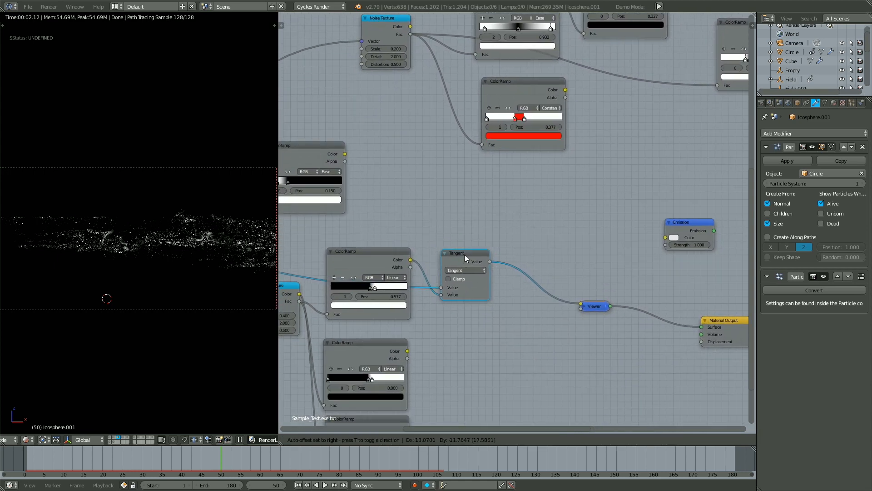
pyautogui.moveTo(483, 249); pyautogui.dragTo(556, 243, button='middle')
pyautogui.moveTo(454, 176); pyautogui.dragTo(492, 178)
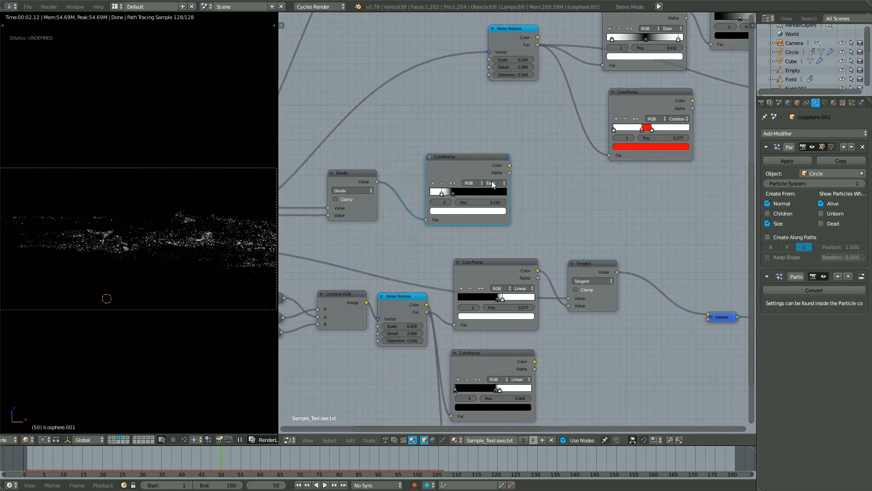
# Move the Viewer, Material Output and lower Emission nodes farther from the Tangent node to make room
pyautogui.moveTo(624, 290); pyautogui.dragTo(413, 263, button='middle')
pyautogui.click(512, 290)
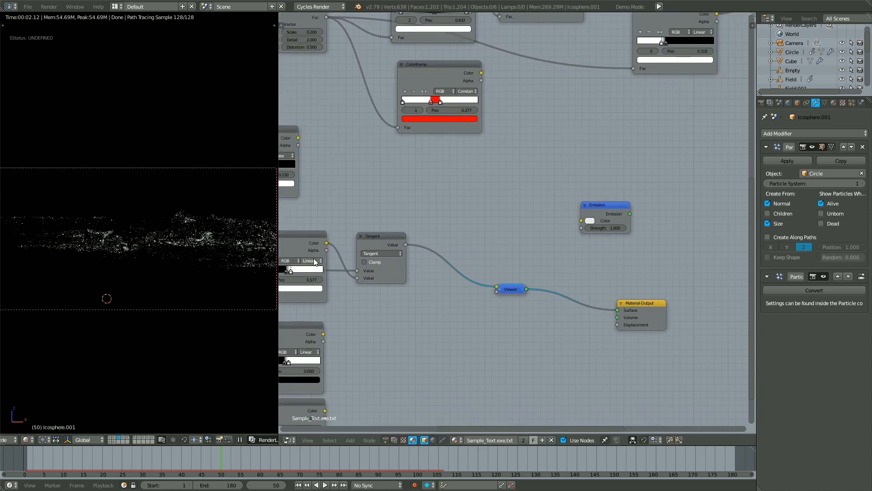
pyautogui.moveTo(513, 294); pyautogui.dragTo(556, 303)
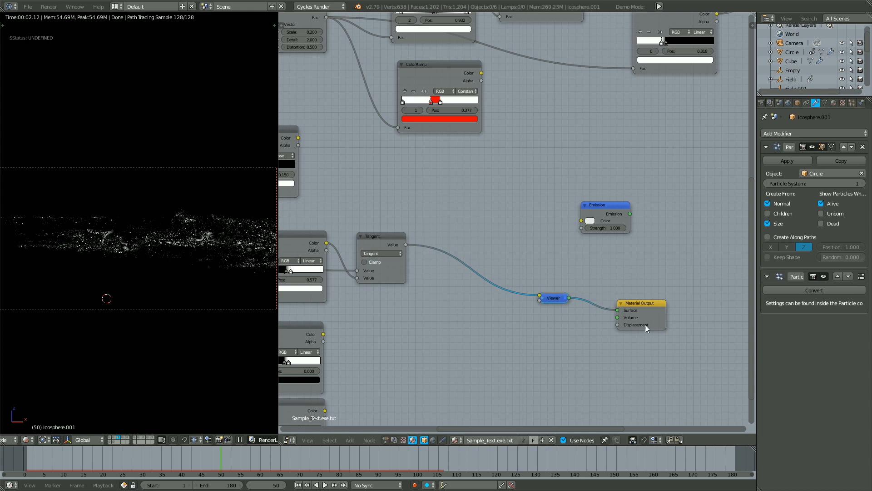
pyautogui.moveTo(645, 324); pyautogui.dragTo(695, 322)
pyautogui.moveTo(598, 201); pyautogui.dragTo(644, 194)
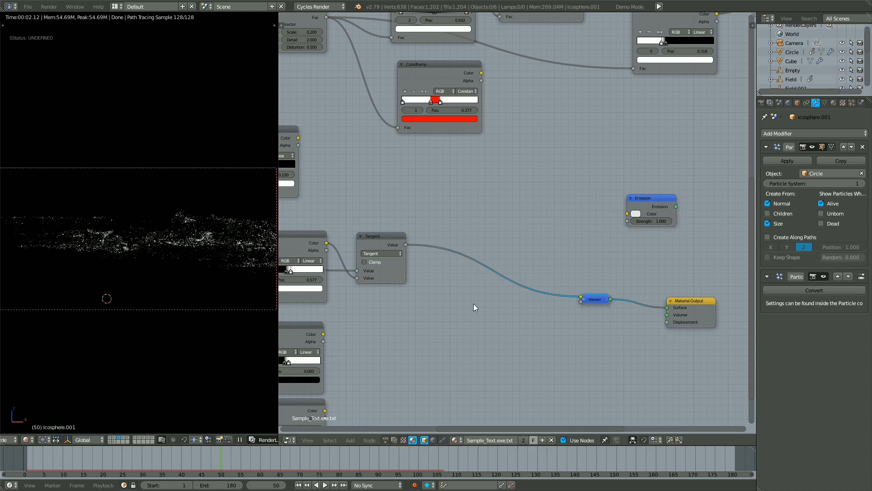
# Insert a new ColorRamp between the Tangent node and the Viewer, and shift both the ramp and Viewer toward Material Output
pyautogui.hotkey('shift', 'a')
pyautogui.moveTo(471, 311)
pyautogui.click(482, 327)
pyautogui.click(420, 228)
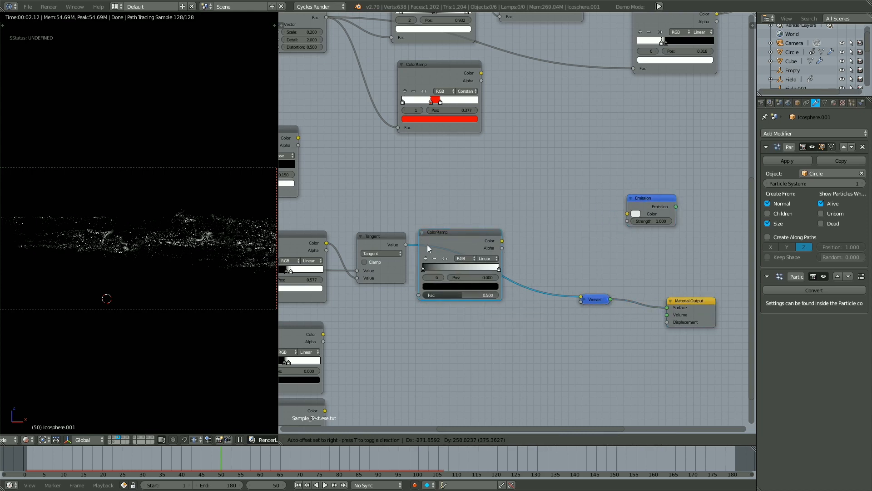
pyautogui.moveTo(483, 252); pyautogui.dragTo(490, 275, button='middle')
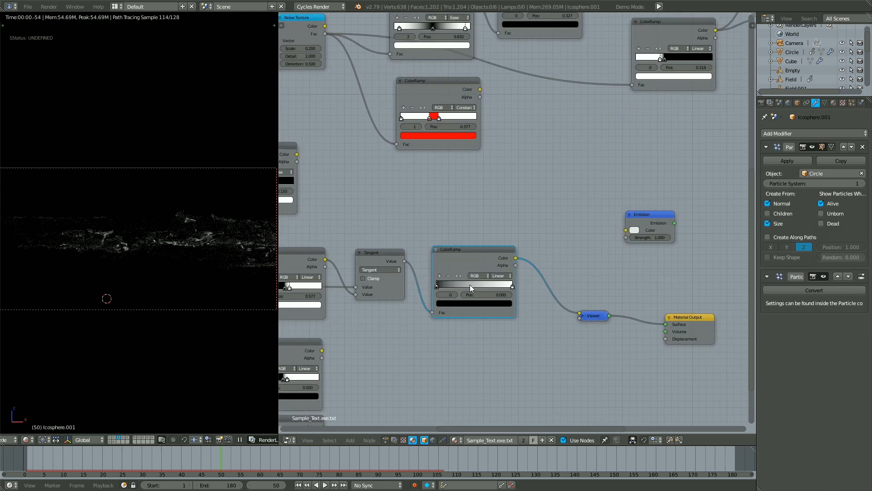
pyautogui.moveTo(460, 254); pyautogui.dragTo(502, 260)
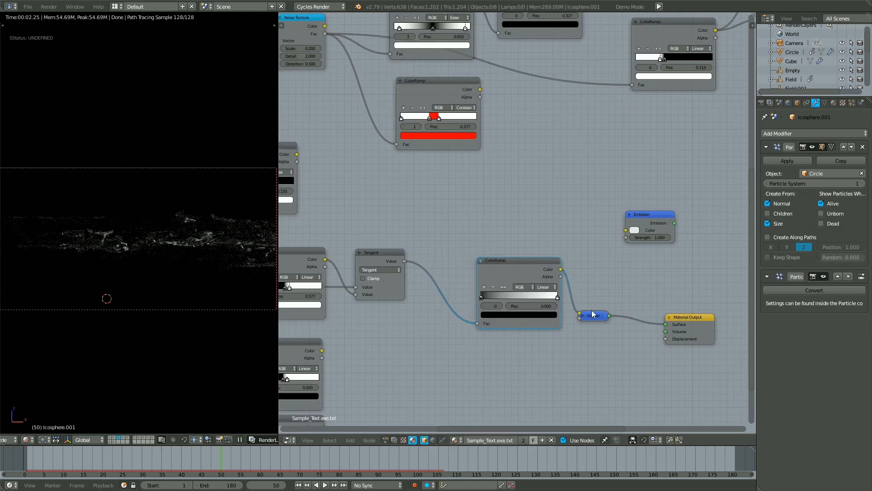
pyautogui.moveTo(593, 311); pyautogui.dragTo(641, 319)
pyautogui.moveTo(510, 271); pyautogui.dragTo(546, 281)
# Duplicate the Tangent node onto the link before the new ColorRamp and set the copy's operation to Multiply
pyautogui.click(392, 262)
pyautogui.hotkey('shift', 'd')
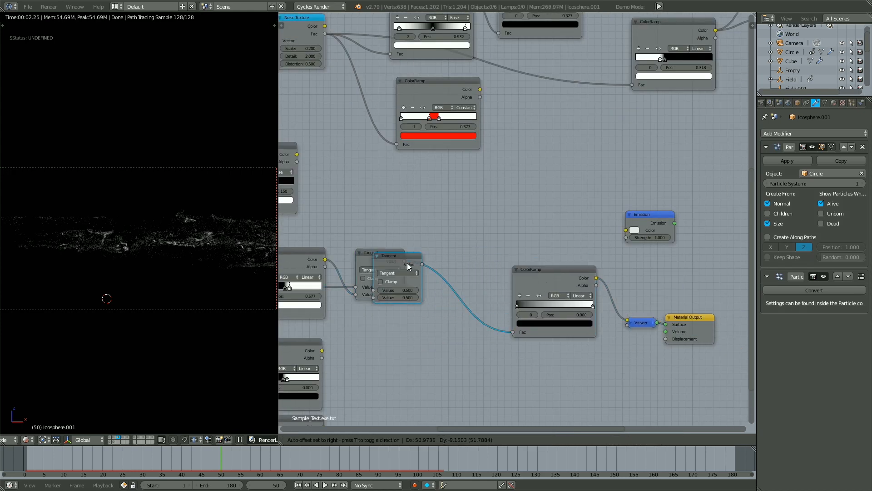
pyautogui.click(465, 282)
pyautogui.click(466, 281)
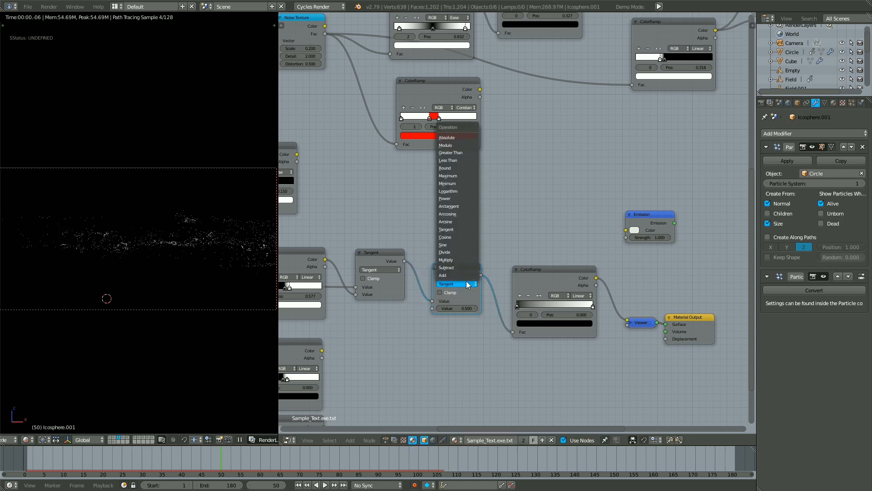
pyautogui.click(458, 259)
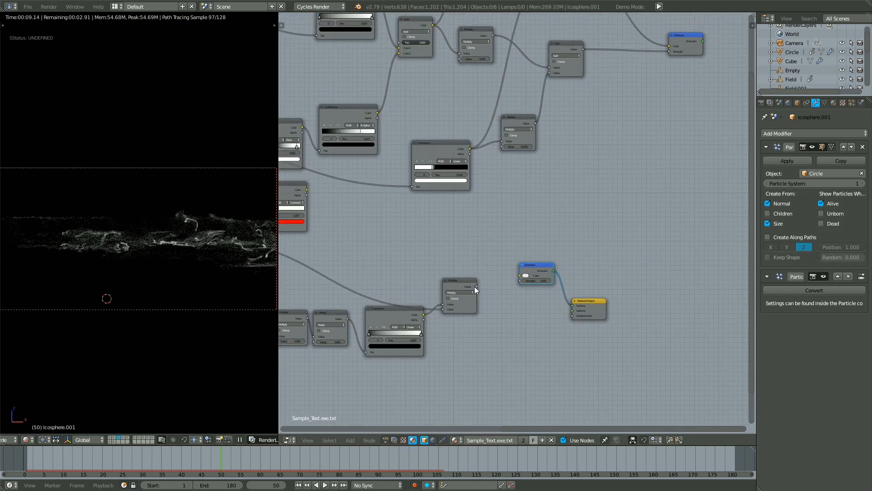
# Connect the final Multiply node's Value to the lower Emission node's Color and Strength, and move Emission and Material Output farther along
pyautogui.moveTo(474, 286); pyautogui.dragTo(466, 309, button='middle')
pyautogui.moveTo(466, 312); pyautogui.dragTo(518, 299)
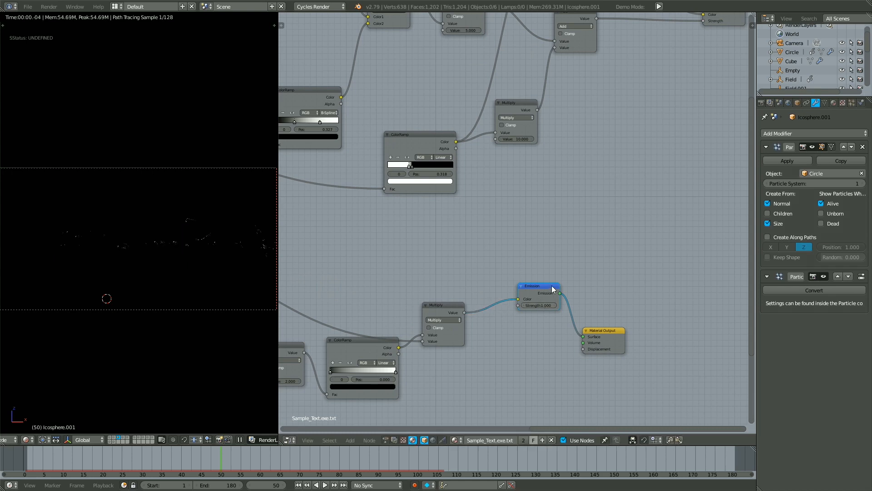
pyautogui.moveTo(572, 306); pyautogui.dragTo(512, 280, button='middle')
pyautogui.moveTo(551, 309); pyautogui.dragTo(644, 285)
pyautogui.moveTo(484, 259); pyautogui.dragTo(552, 235)
pyautogui.moveTo(525, 256); pyautogui.dragTo(403, 287)
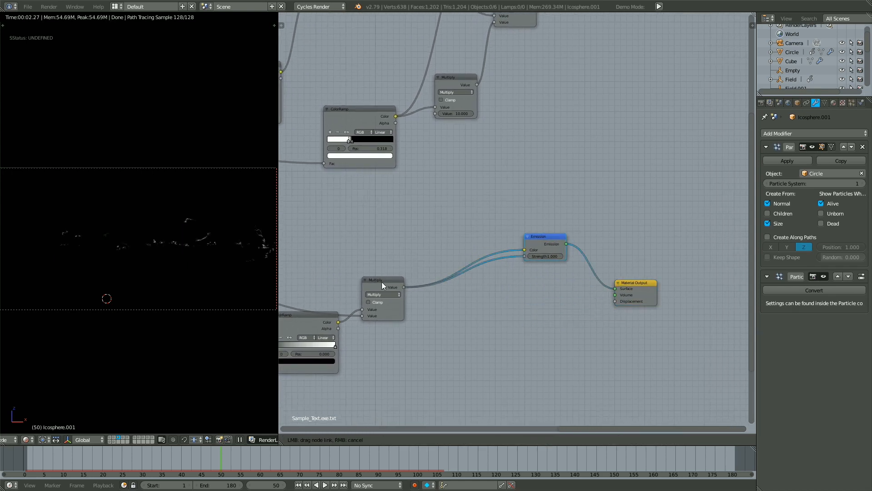
# Duplicate the final Multiply node, route its output to the lower Emission's Strength, and set its multiplier to 30
pyautogui.click(389, 284)
pyautogui.hotkey('shift', 'd')
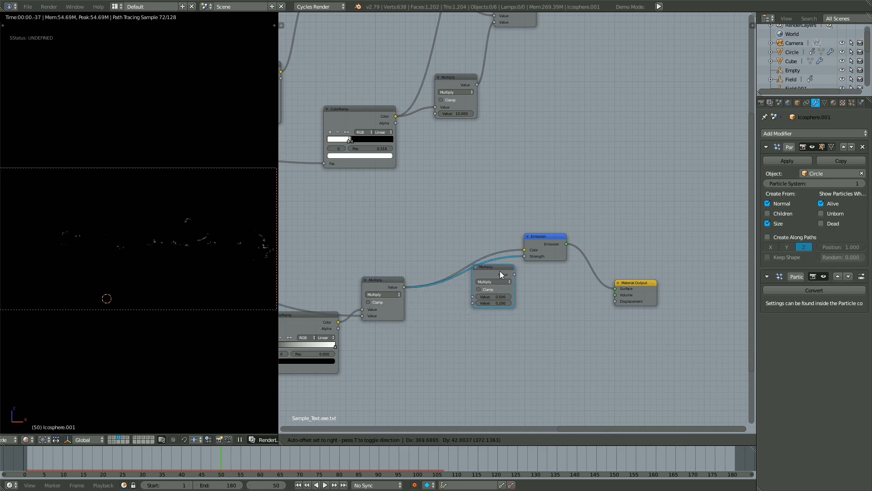
pyautogui.click(498, 271)
pyautogui.click(480, 302)
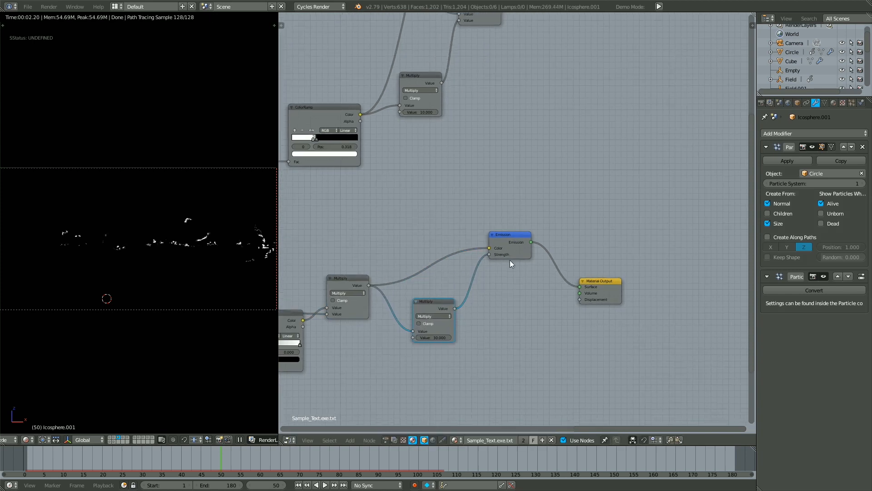
# Insert a ColorRamp on the link into the lower Emission's Color and make its first stop pure blue
pyautogui.hotkey('shift', 'a')
pyautogui.moveTo(406, 289)
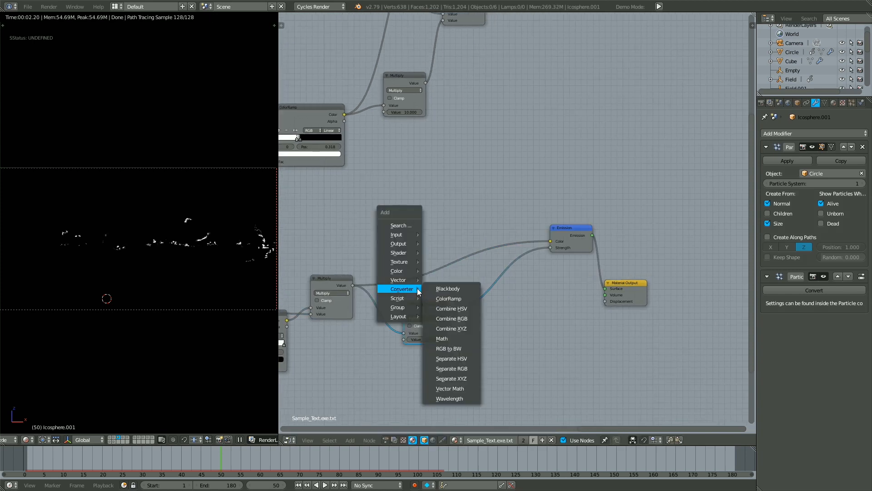
pyautogui.click(439, 299)
pyautogui.click(394, 213)
pyautogui.click(425, 262)
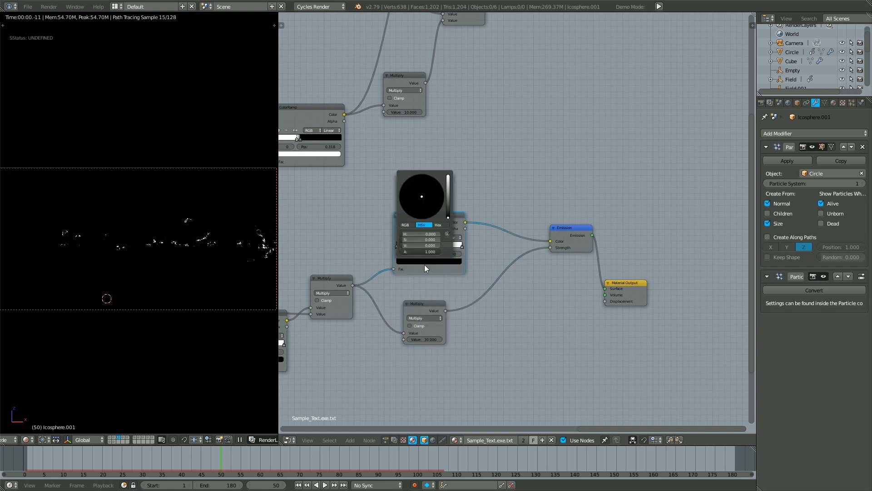
pyautogui.click(408, 225)
pyautogui.moveTo(410, 245); pyautogui.dragTo(468, 236)
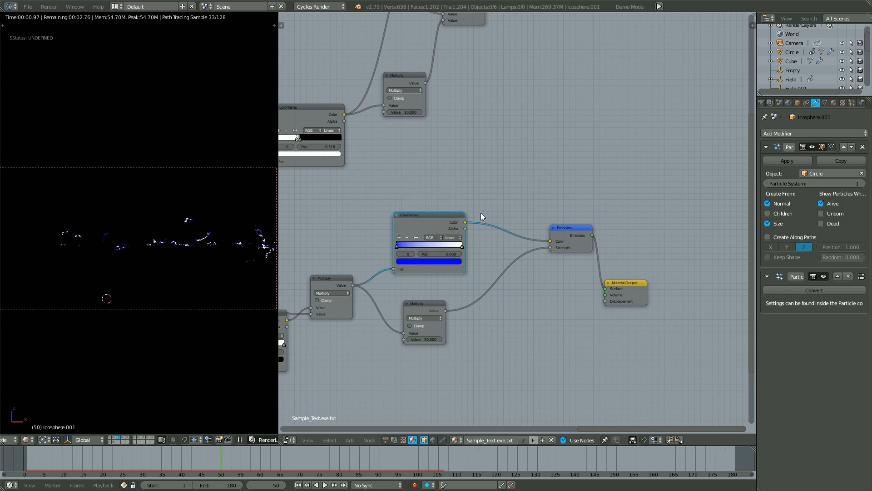
# Set the new ColorRamp's color mode to HSV
pyautogui.click(431, 237)
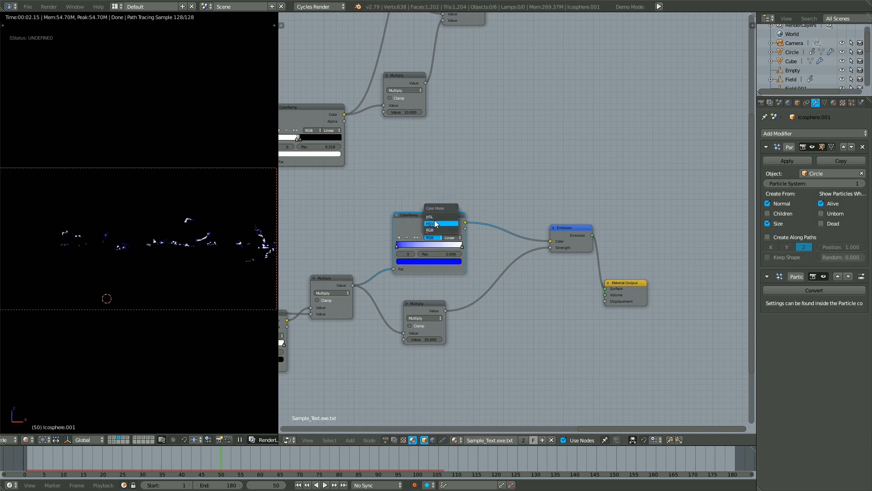
pyautogui.scroll(2, 431, 289)
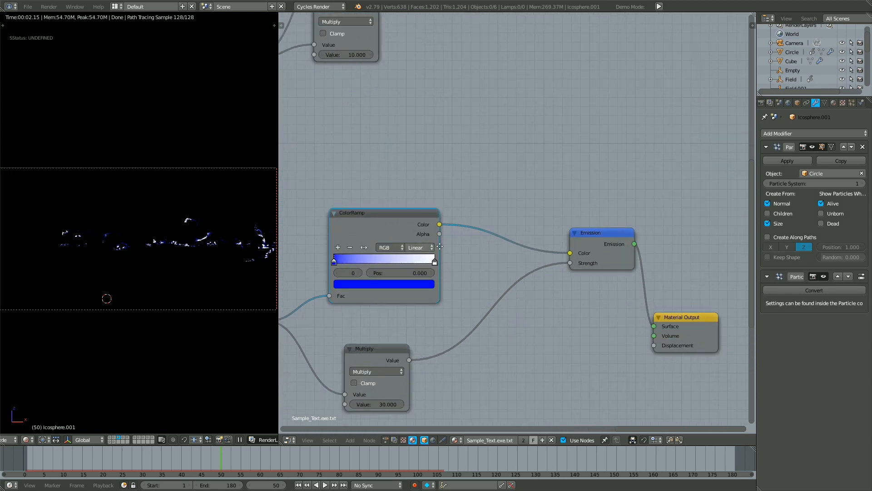
pyautogui.moveTo(431, 291); pyautogui.dragTo(510, 327, button='middle')
pyautogui.scroll(2, 486, 299)
pyautogui.click(459, 302)
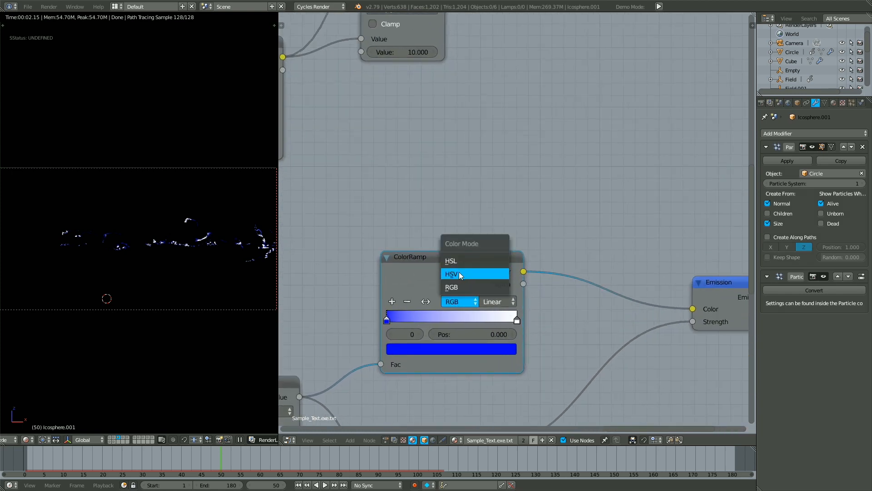
pyautogui.click(460, 274)
# Color the ramp's end stop light blue (R 0.180, G 0.658, B 1.000) and its start stop a softer medium blue
pyautogui.click(451, 349)
pyautogui.moveTo(442, 178); pyautogui.dragTo(443, 184)
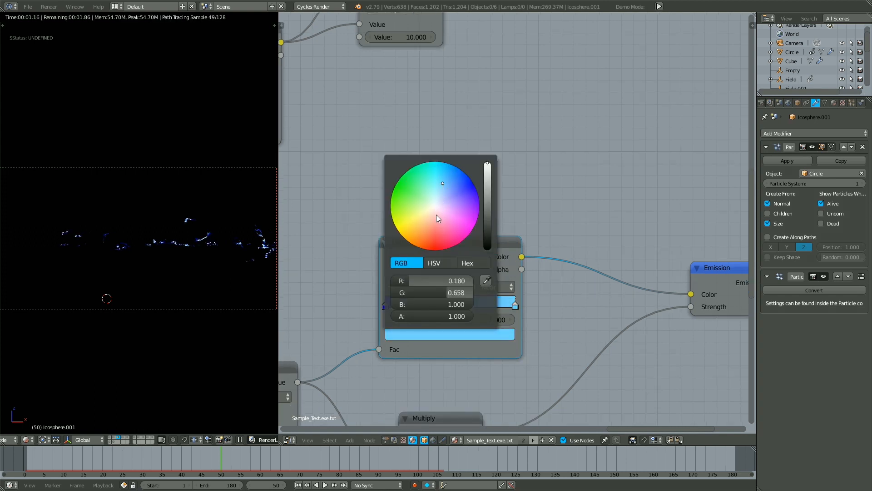
pyautogui.click(387, 303)
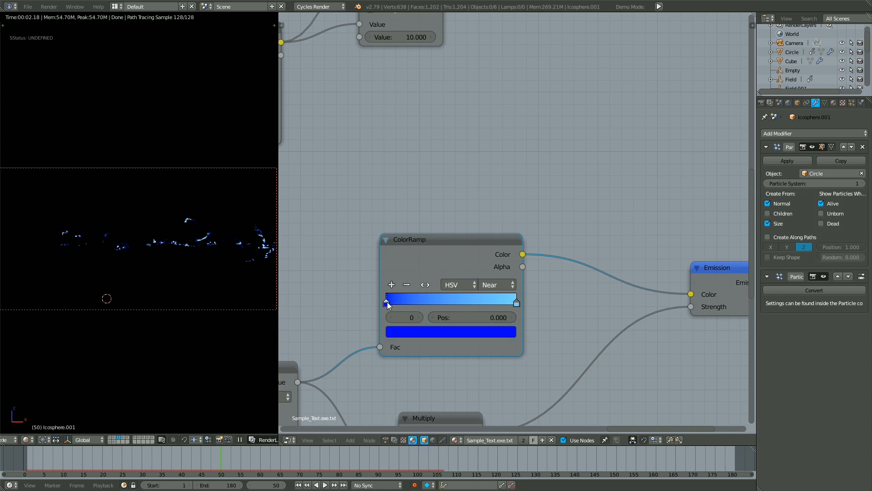
pyautogui.click(401, 330)
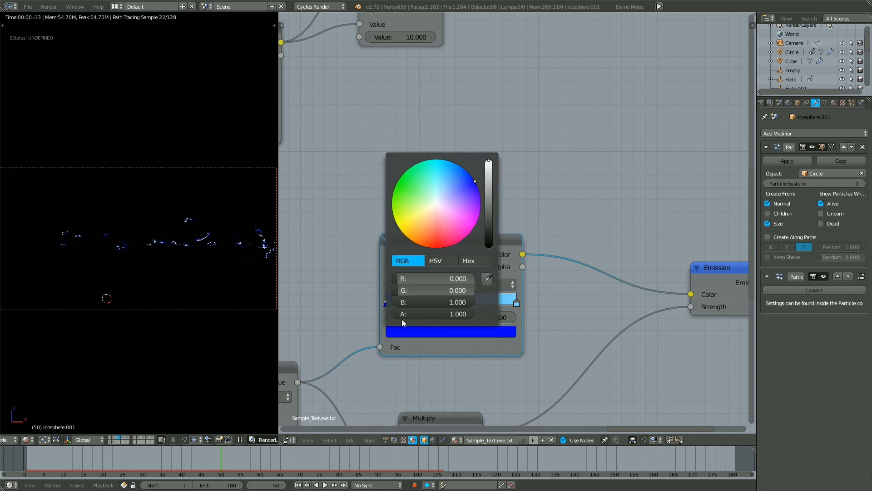
pyautogui.click(459, 181)
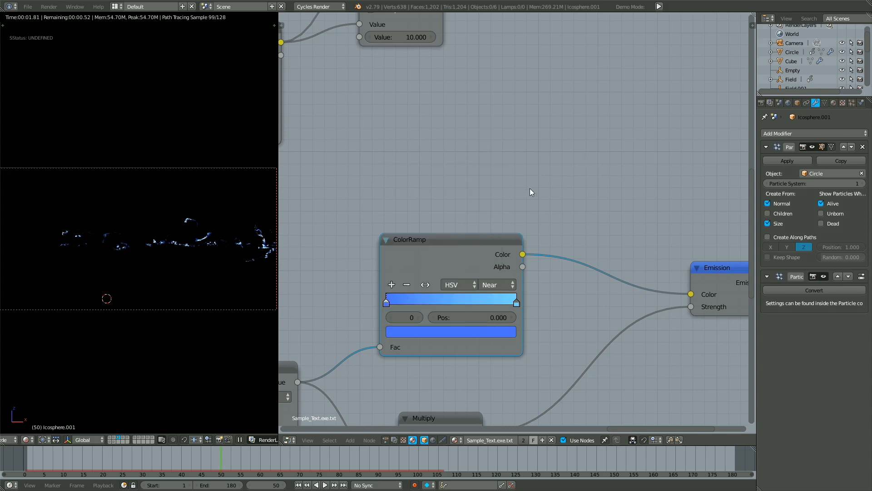
# Connect the upper Emission to the Material Output, and rearrange the output and Emission nodes to make room
pyautogui.scroll(-5, 530, 188)
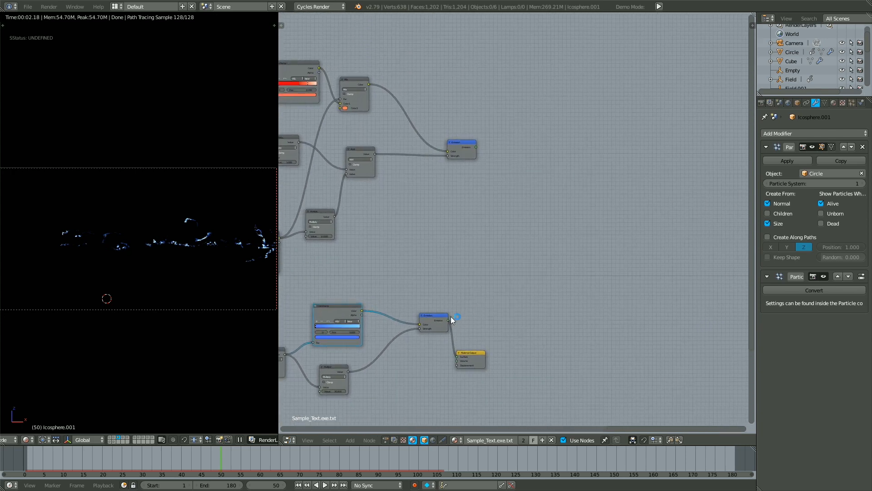
pyautogui.moveTo(451, 317); pyautogui.dragTo(486, 294, button='middle')
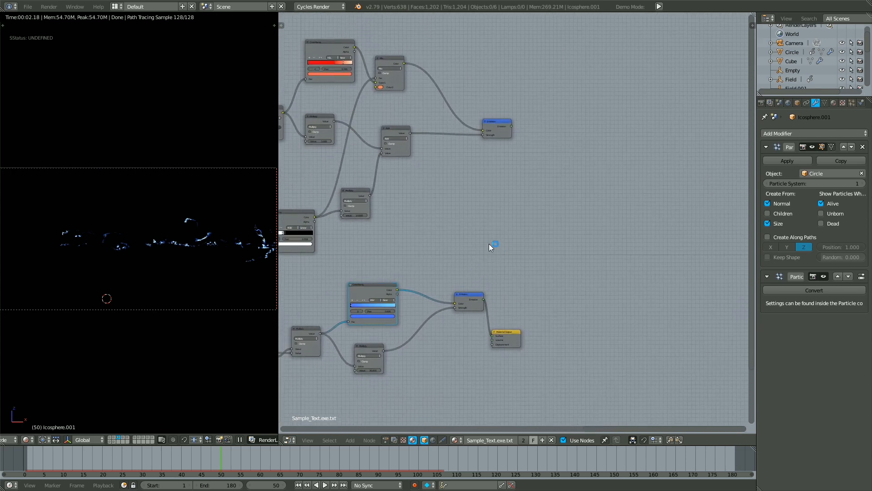
pyautogui.moveTo(489, 244); pyautogui.dragTo(518, 236, button='middle')
pyautogui.scroll(2, 525, 135)
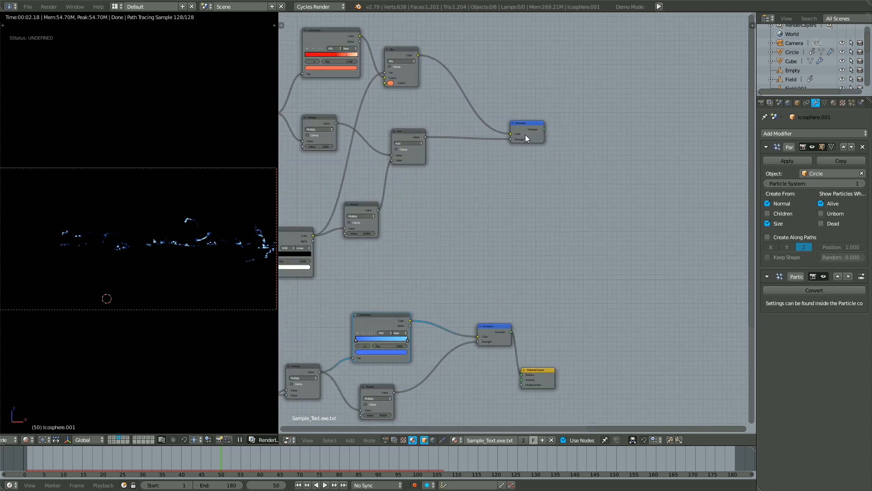
pyautogui.keyDown('ctrl'); pyautogui.keyDown('shift'); pyautogui.click(526, 135); pyautogui.keyUp('shift'); pyautogui.keyUp('ctrl')
pyautogui.moveTo(548, 371); pyautogui.dragTo(619, 229)
pyautogui.moveTo(531, 130); pyautogui.dragTo(542, 139)
pyautogui.moveTo(439, 298); pyautogui.dragTo(428, 302, button='middle')
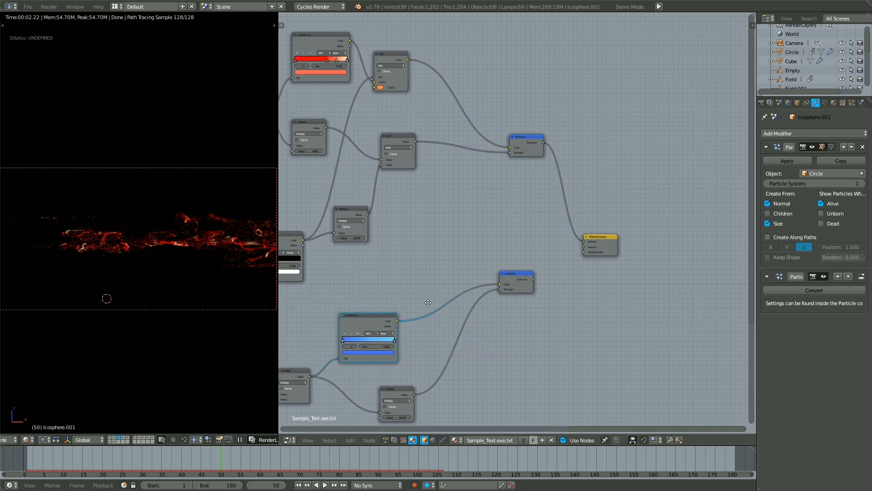
pyautogui.click(518, 276)
pyautogui.click(604, 249)
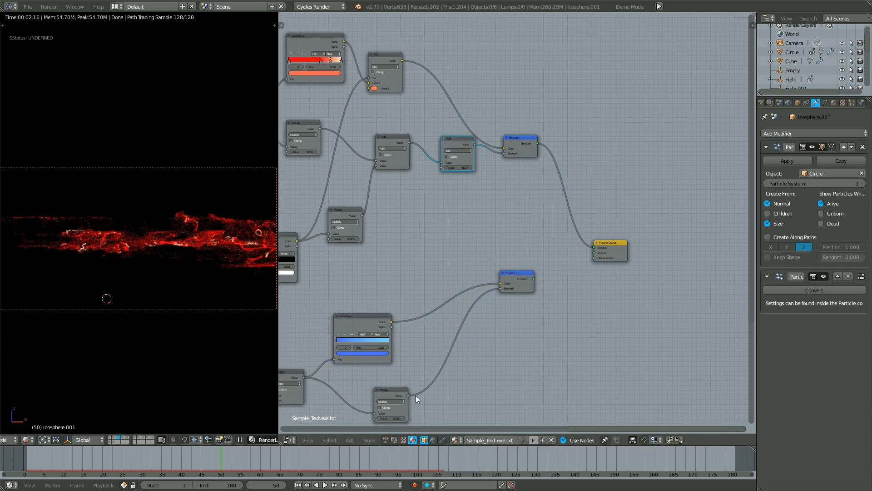
# Blend the blue network into the upper one, linking its strength to a new Add node and its mask to a new Mix node's Fac
pyautogui.moveTo(409, 395); pyautogui.dragTo(448, 147)
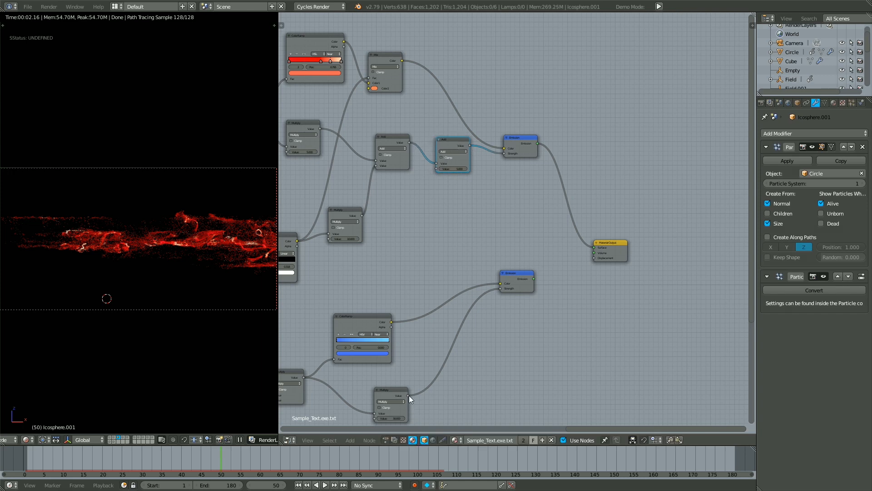
pyautogui.moveTo(409, 396); pyautogui.dragTo(434, 372)
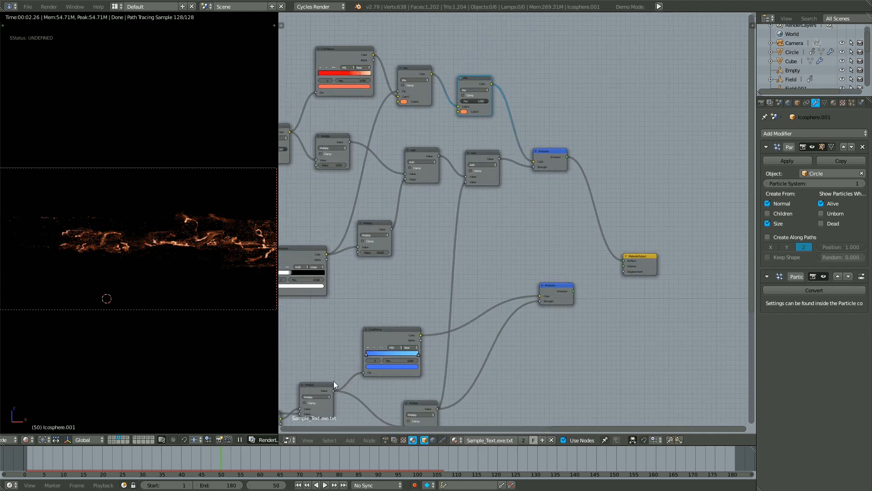
pyautogui.moveTo(334, 389); pyautogui.dragTo(462, 103)
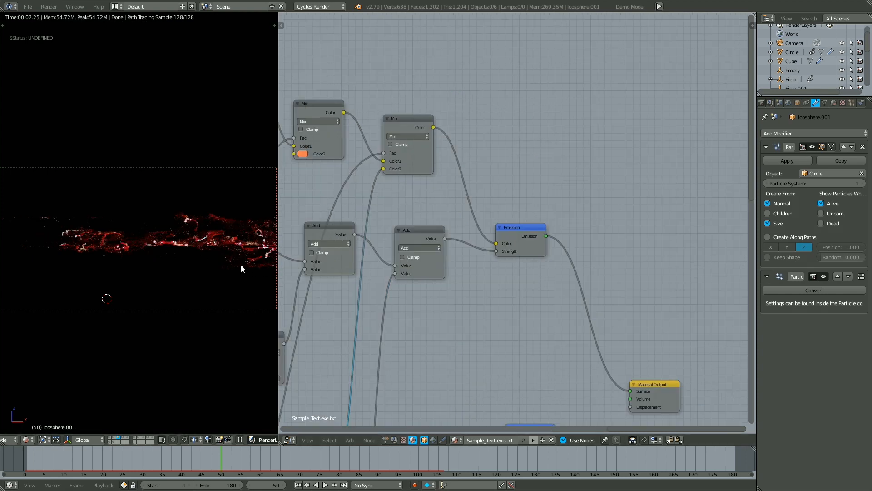
# Shift the blue ColorRamp's start stop to a more saturated blue and select its end stop
pyautogui.moveTo(329, 198); pyautogui.dragTo(341, 201, button='middle')
pyautogui.moveTo(442, 227); pyautogui.dragTo(504, 168, button='middle')
pyautogui.moveTo(439, 256); pyautogui.dragTo(478, 69, button='middle')
pyautogui.click(400, 291)
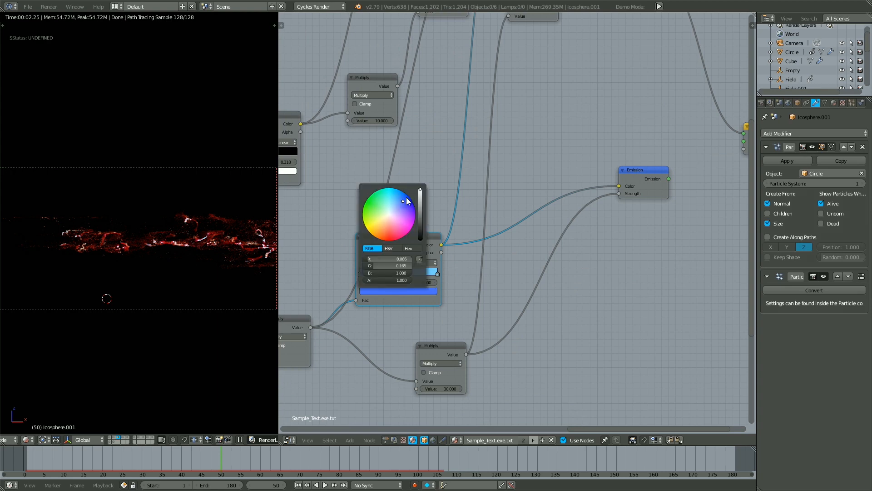
pyautogui.click(406, 199)
pyautogui.click(428, 270)
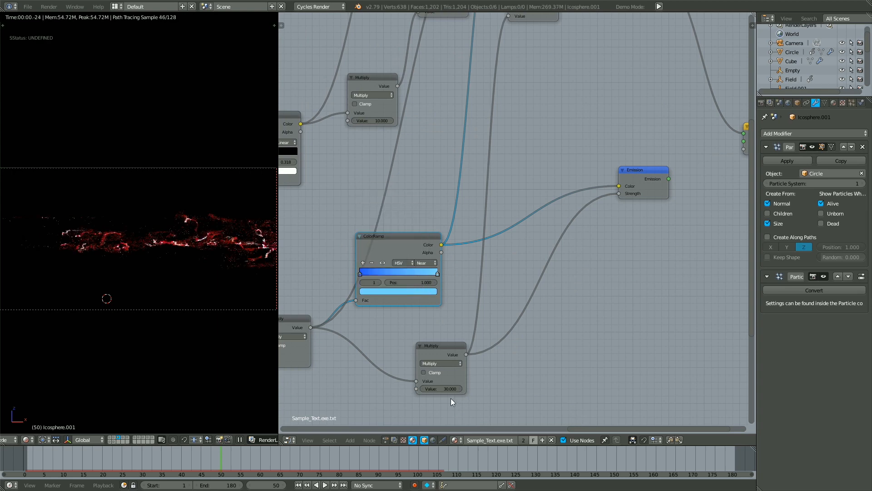
# Try a multiplier of 20 on the lower Multiply node, and return it to 30
pyautogui.click(441, 388)
pyautogui.write('20')
pyautogui.press('Return')
pyautogui.click(451, 389)
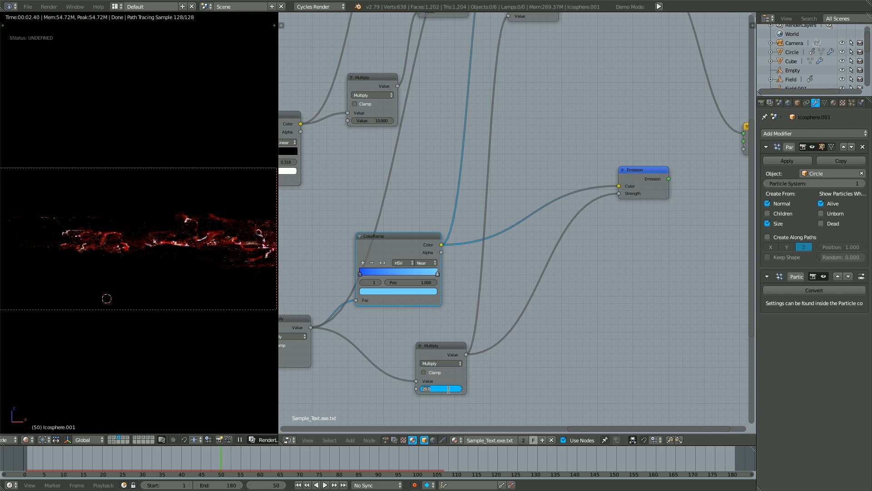
pyautogui.write('30')
pyautogui.press('Return')
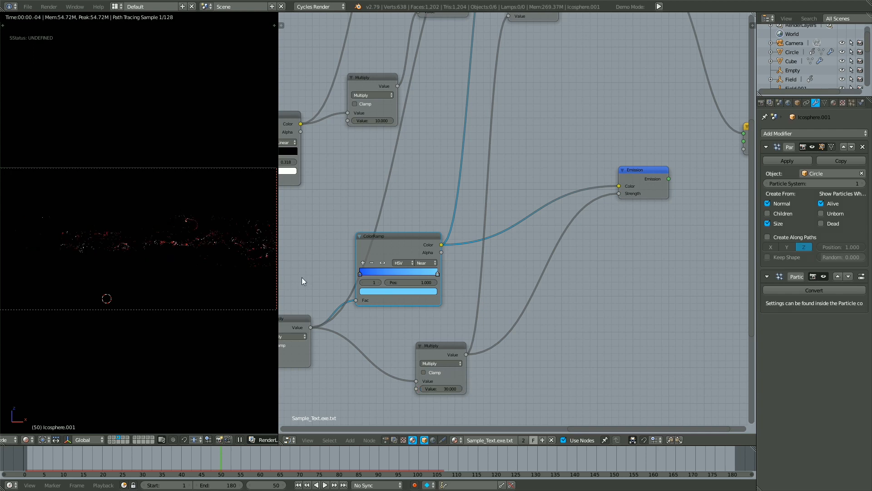
# Change the blue ColorRamp's end stop to a deeper sky blue
pyautogui.click(386, 291)
pyautogui.scroll(-2, 527, 180)
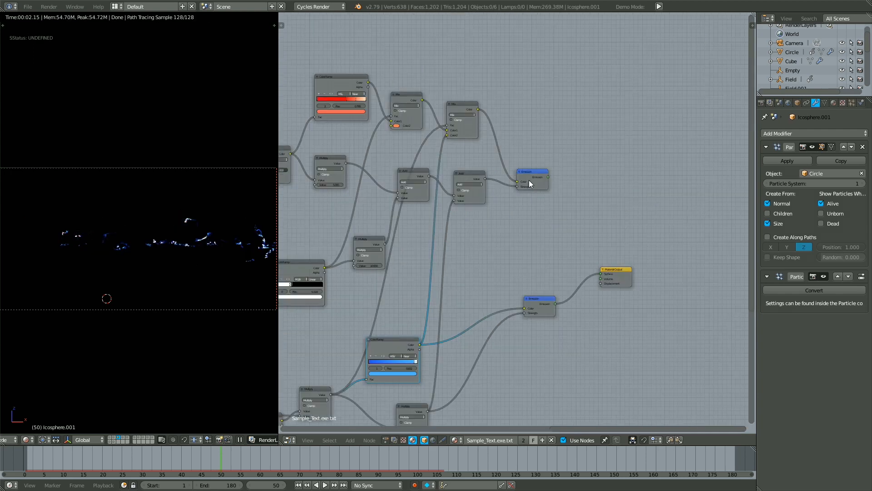
# Reconnect the upper Emission to the Material Output and delete the unused lower Emission node
pyautogui.keyDown('ctrl'); pyautogui.keyDown('shift'); pyautogui.click(532, 177); pyautogui.keyUp('shift'); pyautogui.keyUp('ctrl')
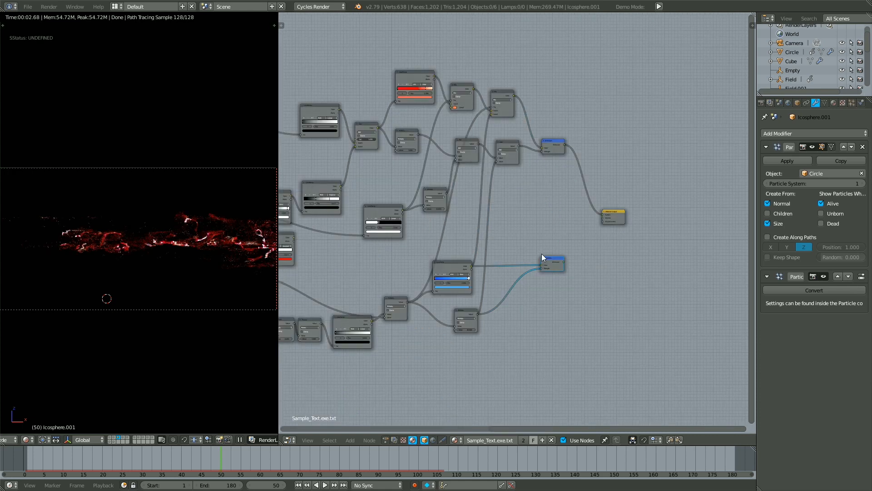
pyautogui.press('x')
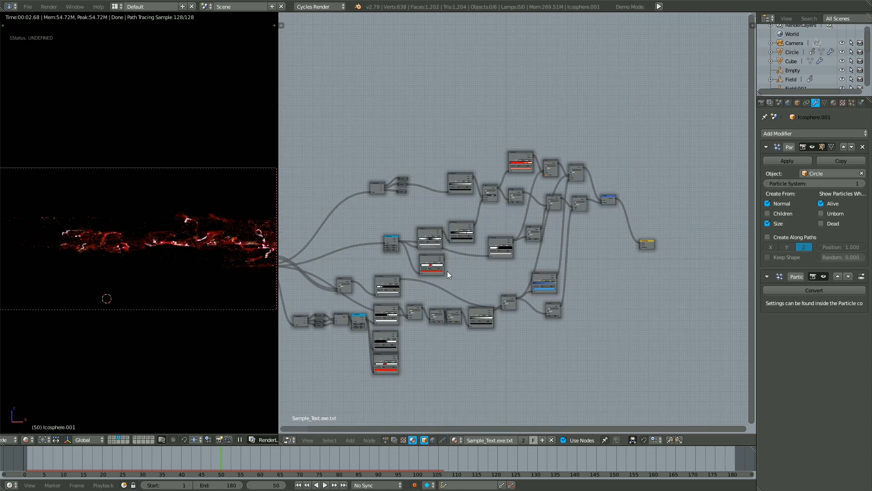
# Place a copy of the Divide node above the network and link Particle Info's Age and Lifetime to its two values
pyautogui.moveTo(458, 266); pyautogui.dragTo(408, 299, button='middle')
pyautogui.scroll(5, 426, 243)
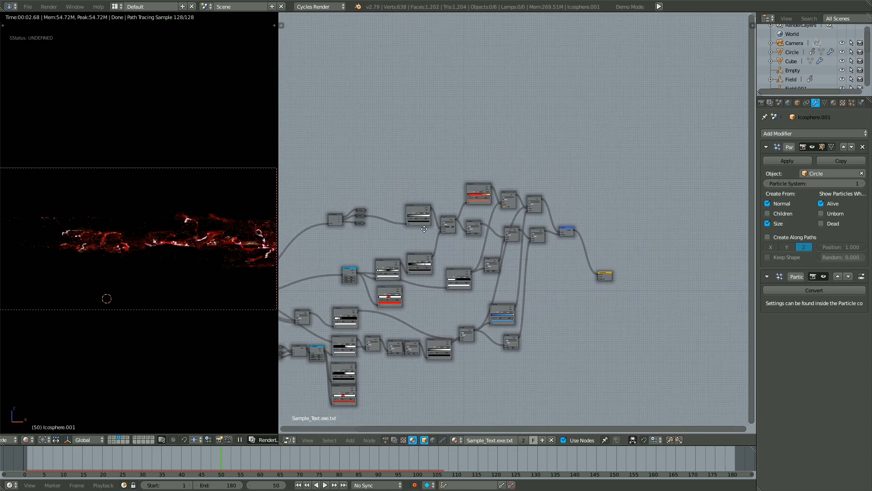
pyautogui.scroll(2, 415, 296)
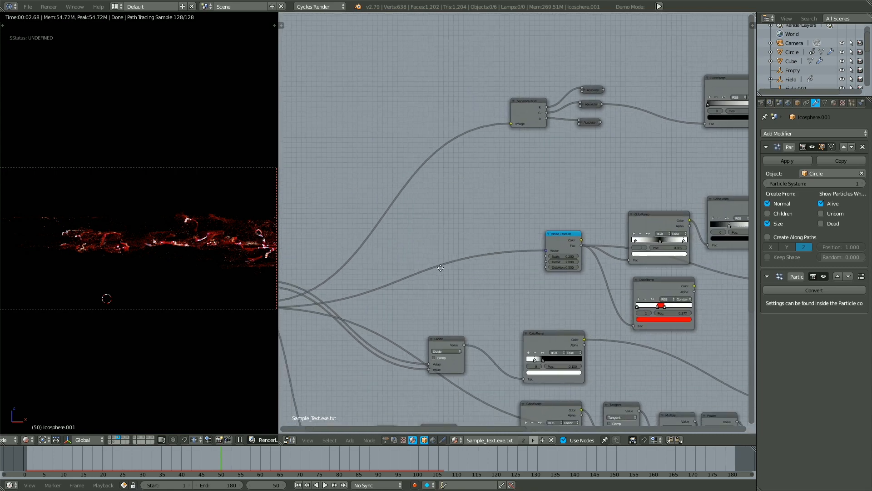
pyautogui.moveTo(447, 343); pyautogui.dragTo(455, 276)
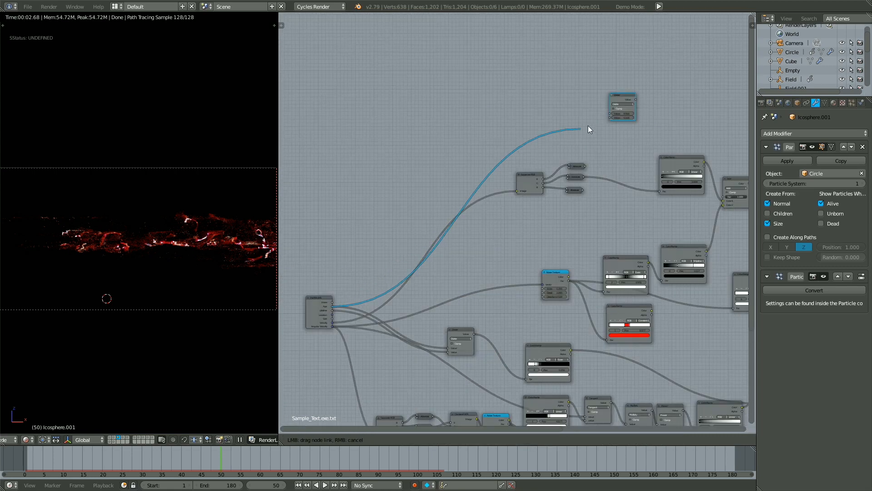
pyautogui.moveTo(588, 125); pyautogui.dragTo(609, 114)
pyautogui.moveTo(333, 310); pyautogui.dragTo(609, 118)
# Insert a Multiply node between the Add node and the red ColorRamp, and feed the new Divide result into it
pyautogui.scroll(-2, 498, 191)
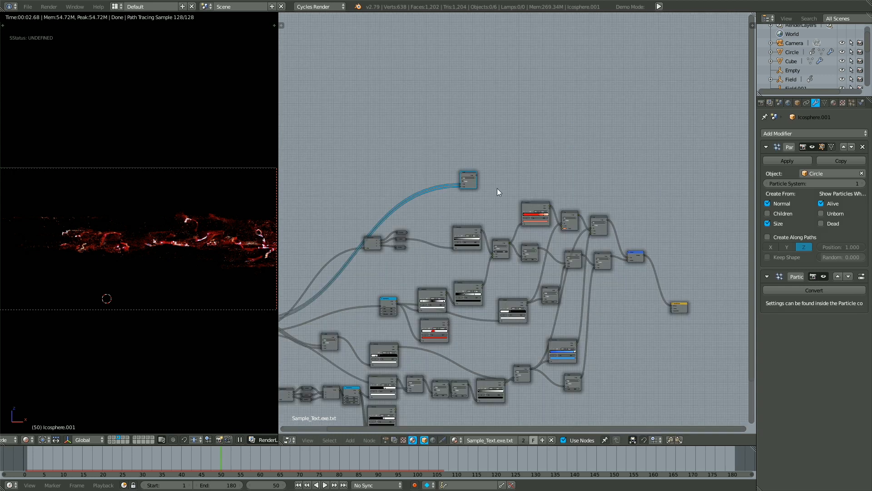
pyautogui.scroll(2, 515, 164)
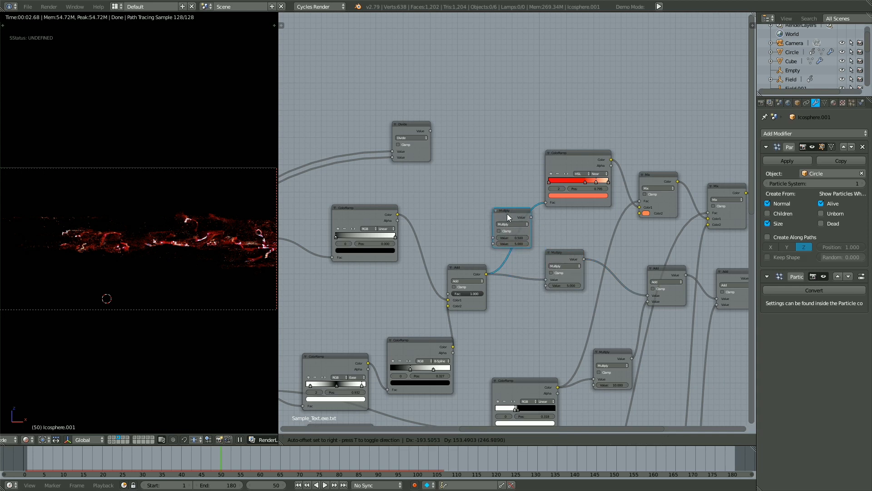
pyautogui.click(512, 210)
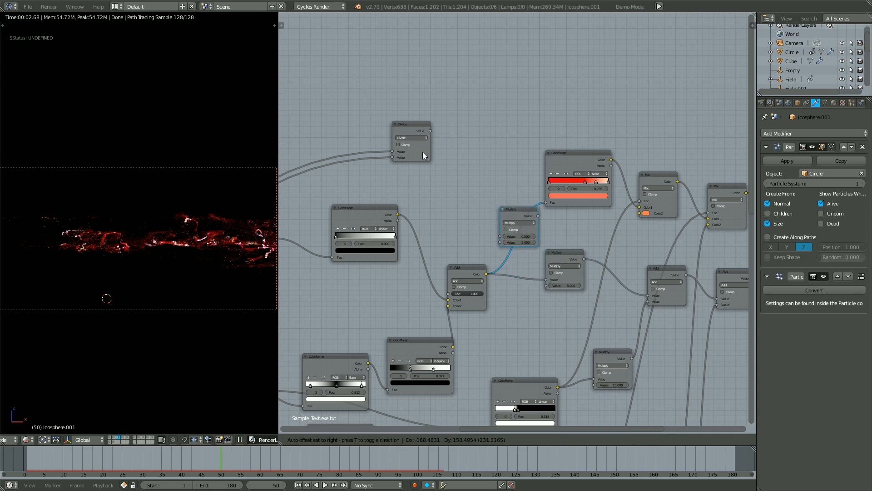
pyautogui.moveTo(431, 131); pyautogui.dragTo(509, 241)
# Pause the rendered viewport preview
pyautogui.moveTo(445, 179); pyautogui.dragTo(518, 255, button='middle')
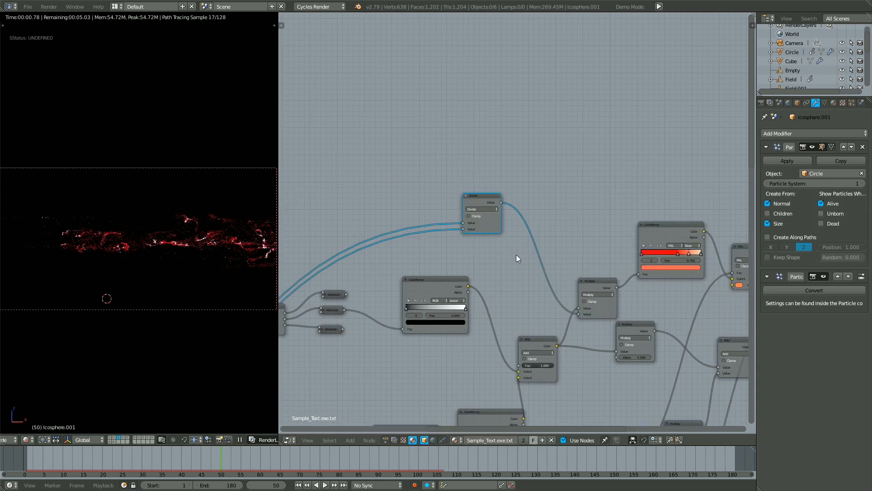
pyautogui.click(239, 440)
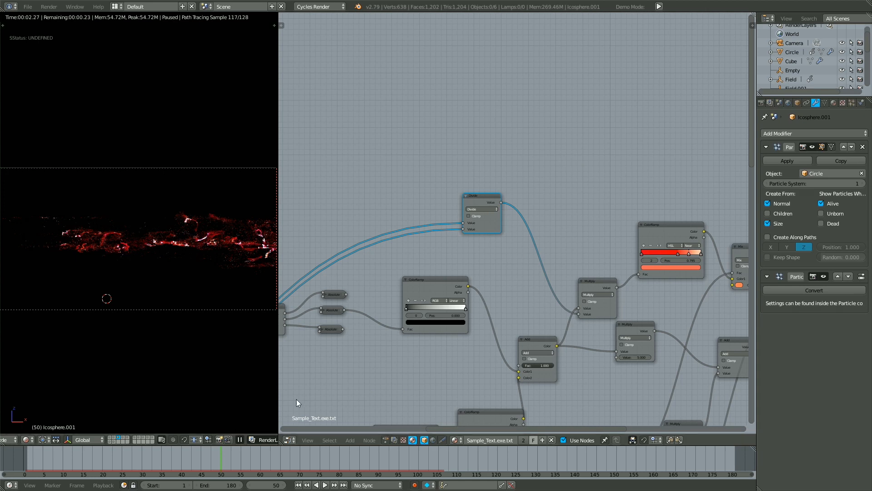
# Shift the Divide node away from the network and insert a white-to-black ColorRamp between it and the Multiply node
pyautogui.moveTo(464, 269); pyautogui.dragTo(496, 262, button='middle')
pyautogui.moveTo(510, 194); pyautogui.dragTo(293, 187)
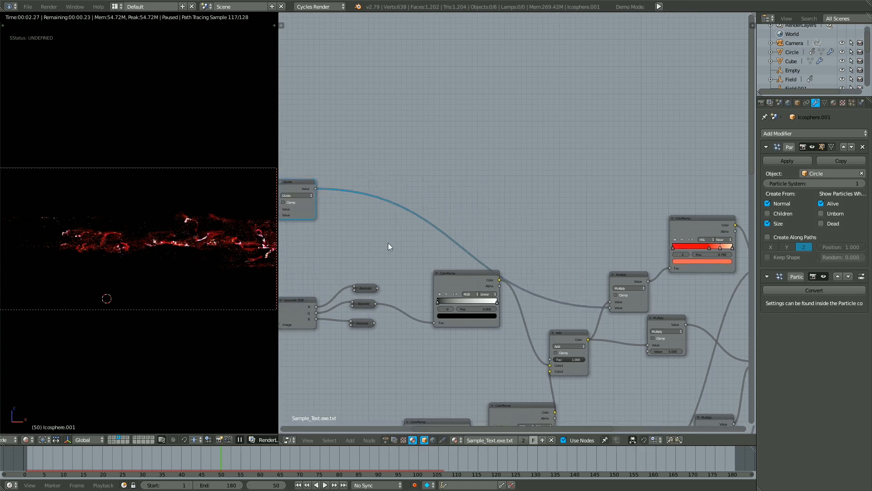
pyautogui.hotkey('shift', 'a')
pyautogui.moveTo(394, 261)
pyautogui.click(435, 270)
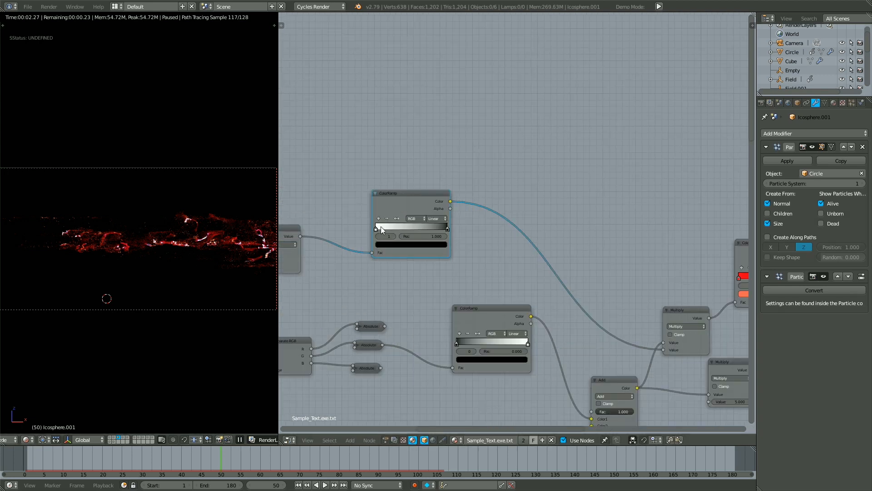
# Set the new ColorRamp to Ease interpolation and slide its white stop closer to the black end
pyautogui.moveTo(377, 227); pyautogui.dragTo(420, 226)
pyautogui.click(437, 219)
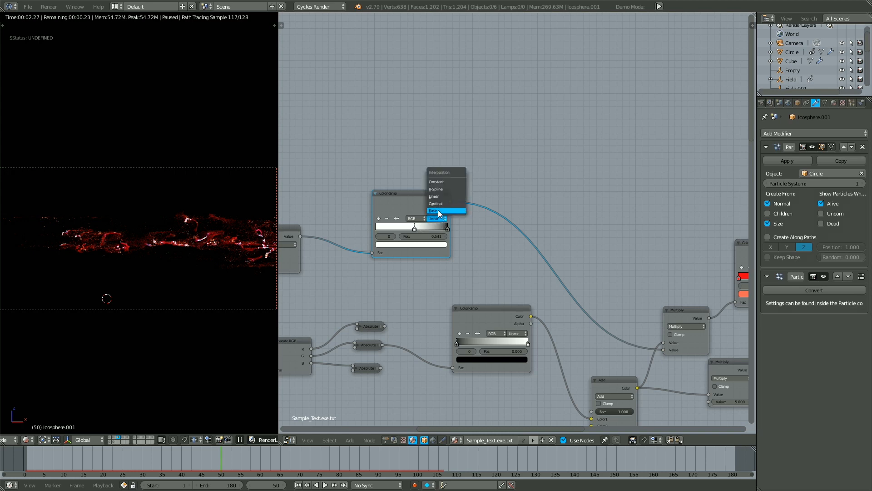
pyautogui.click(444, 210)
pyautogui.moveTo(414, 229); pyautogui.dragTo(410, 249, button='middle')
pyautogui.moveTo(410, 249); pyautogui.dragTo(406, 248)
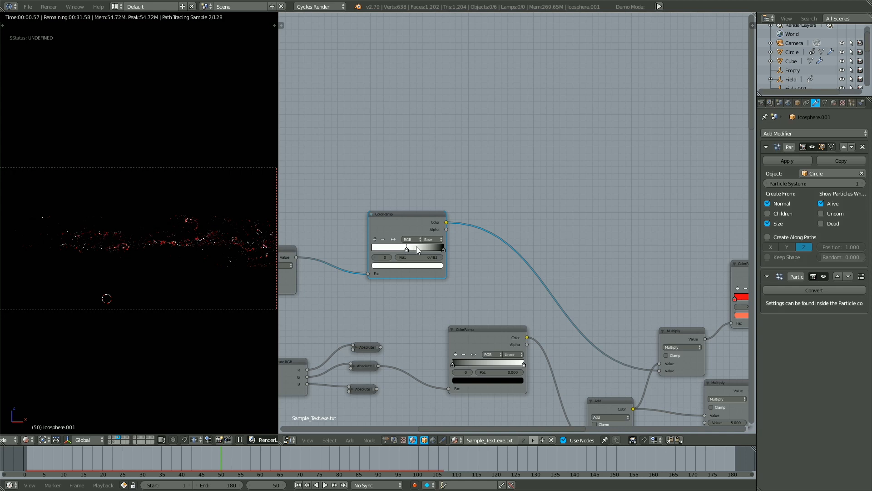
# Tidy the age branch by moving the Divide node closer to its ColorRamp
pyautogui.scroll(-3, 414, 250)
pyautogui.moveTo(370, 219)
pyautogui.mouseDown(button='middle')
pyautogui.moveTo(359, 230)
pyautogui.moveTo(357, 221)
pyautogui.mouseUp(button='middle')
pyautogui.moveTo(336, 162); pyautogui.dragTo(370, 164)
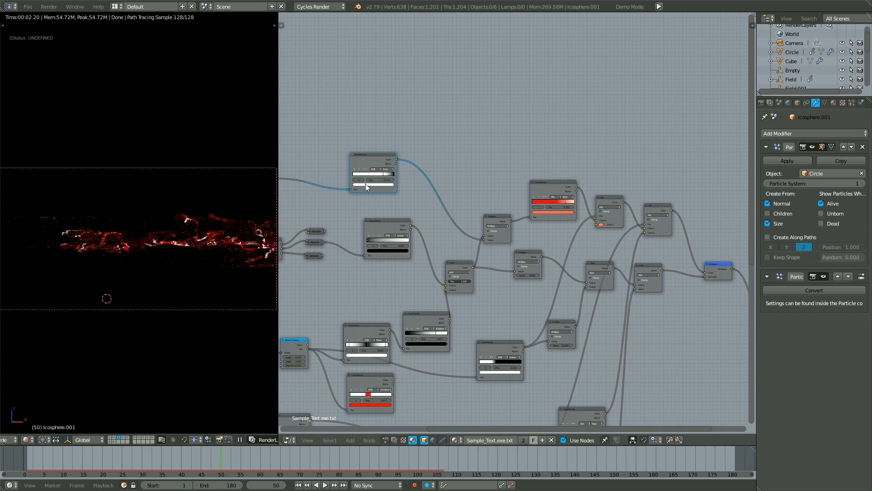
pyautogui.moveTo(366, 183); pyautogui.dragTo(397, 213, button='middle')
pyautogui.moveTo(321, 196); pyautogui.dragTo(374, 197, button='middle')
pyautogui.moveTo(353, 208); pyautogui.dragTo(387, 208)
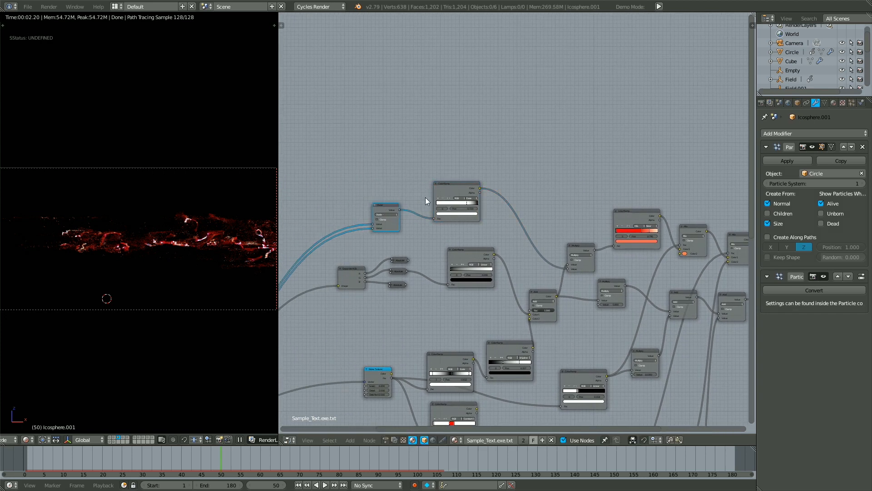
# Spread out the final Mix, Add and Emission nodes to make room between them
pyautogui.moveTo(496, 212); pyautogui.dragTo(312, 143, button='middle')
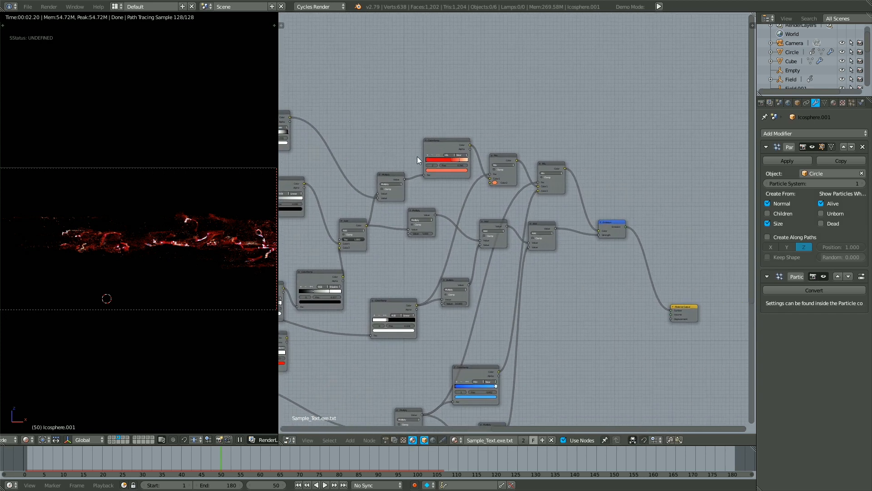
pyautogui.click(550, 166)
pyautogui.moveTo(549, 163); pyautogui.dragTo(544, 154)
pyautogui.moveTo(540, 225); pyautogui.dragTo(541, 232)
pyautogui.moveTo(410, 168); pyautogui.dragTo(456, 191, button='middle')
pyautogui.moveTo(609, 259); pyautogui.dragTo(626, 266)
# Duplicate the Multiply node and insert the copy between the last two Add nodes of the emission strength chain
pyautogui.moveTo(494, 218); pyautogui.dragTo(497, 183, button='middle')
pyautogui.click(488, 199)
pyautogui.hotkey('shift', 'd')
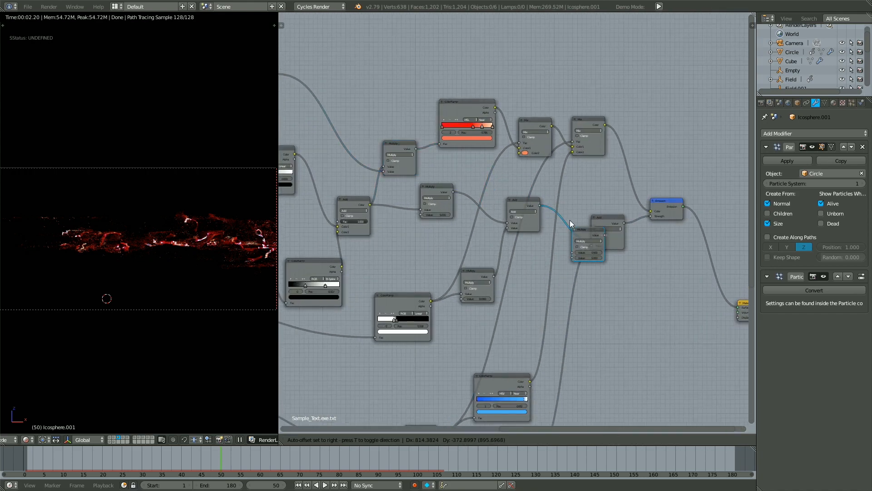
pyautogui.click(564, 212)
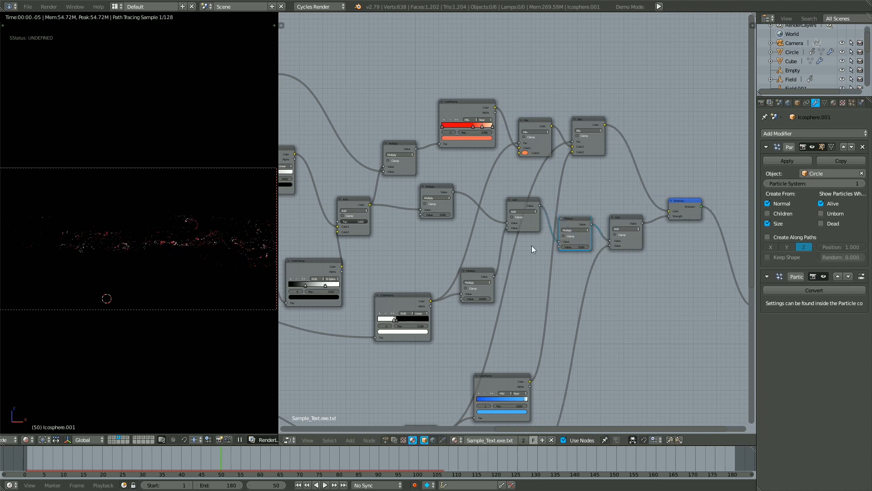
# Link the age ColorRamp's Color to the new Multiply node and slide the ramp's white stop to about 0.773
pyautogui.moveTo(458, 178); pyautogui.dragTo(515, 210, button='middle')
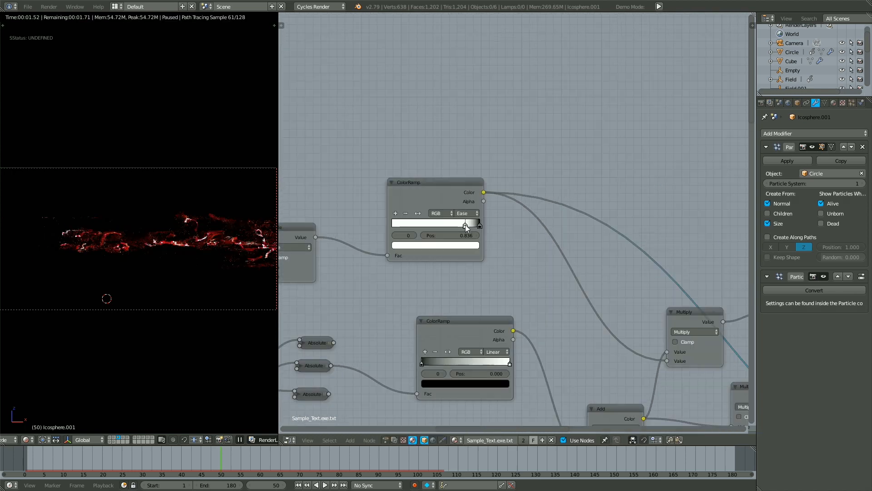
pyautogui.moveTo(465, 226); pyautogui.dragTo(463, 230)
pyautogui.scroll(-7, 464, 230)
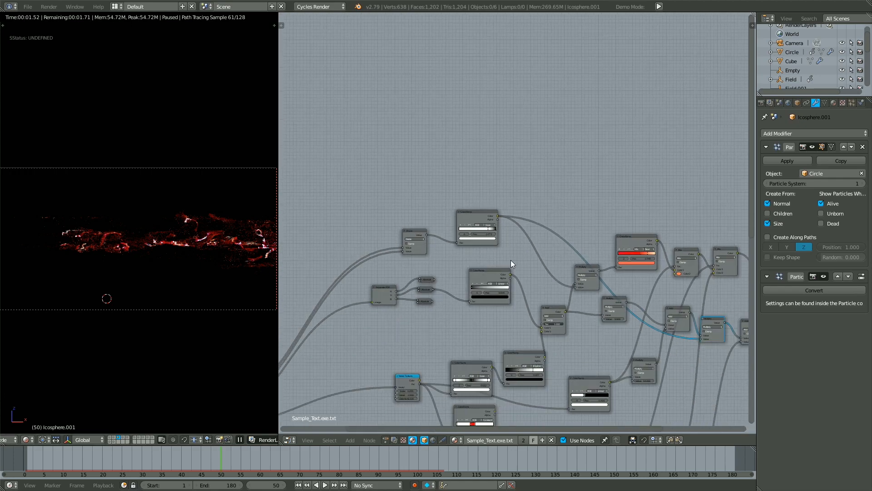
# Reposition the Particle Info node at the start of the node network
pyautogui.moveTo(405, 287); pyautogui.dragTo(412, 211, button='middle')
pyautogui.scroll(-4, 412, 212)
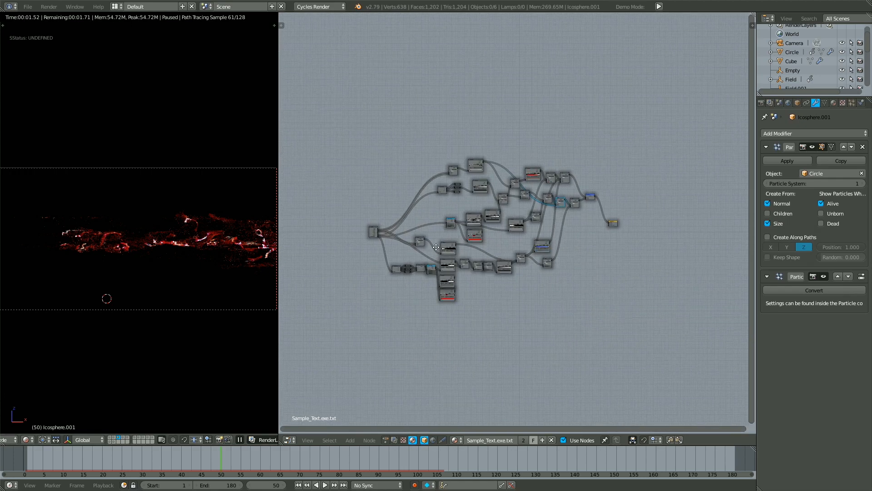
pyautogui.scroll(3, 490, 226)
pyautogui.moveTo(490, 225); pyautogui.dragTo(470, 241, button='middle')
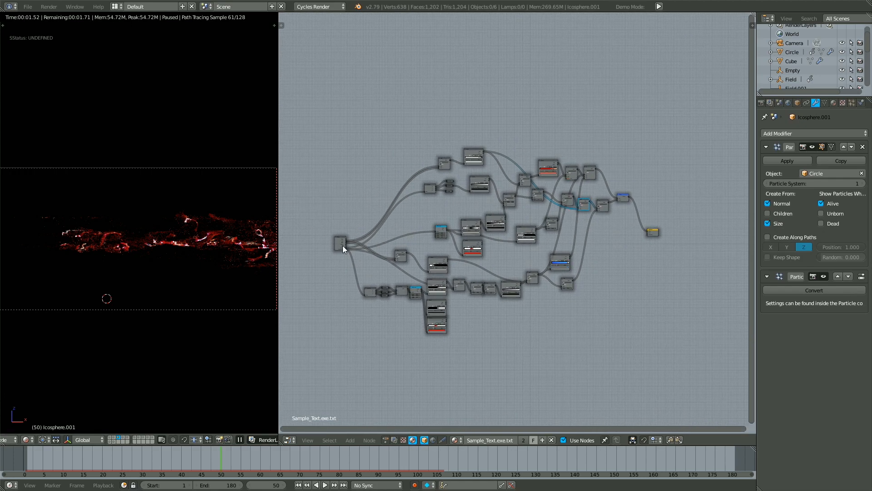
pyautogui.moveTo(343, 246); pyautogui.dragTo(339, 241)
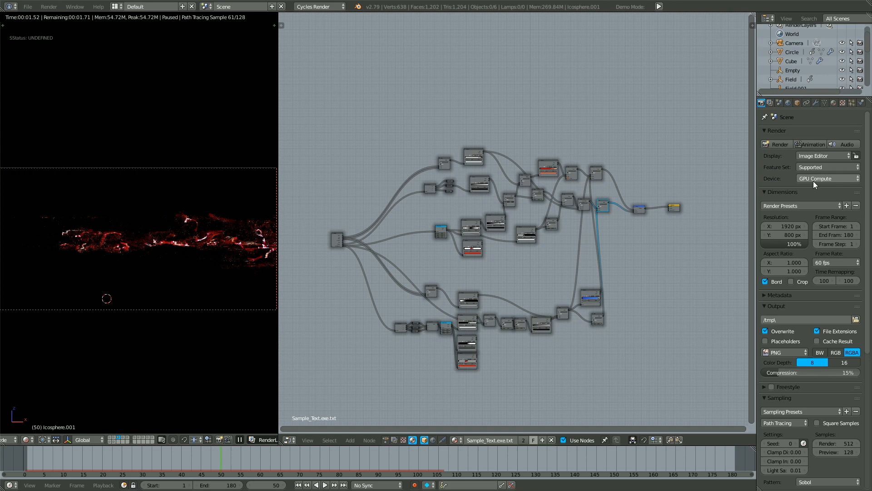
# Delete the two unused Absolute nodes after the red network's Separate RGB, keeping the one connected to the ColorRamp
pyautogui.scroll(-10, 813, 180)
pyautogui.keyDown('shift'); pyautogui.scroll(-3, 448, 129); pyautogui.keyUp('shift')
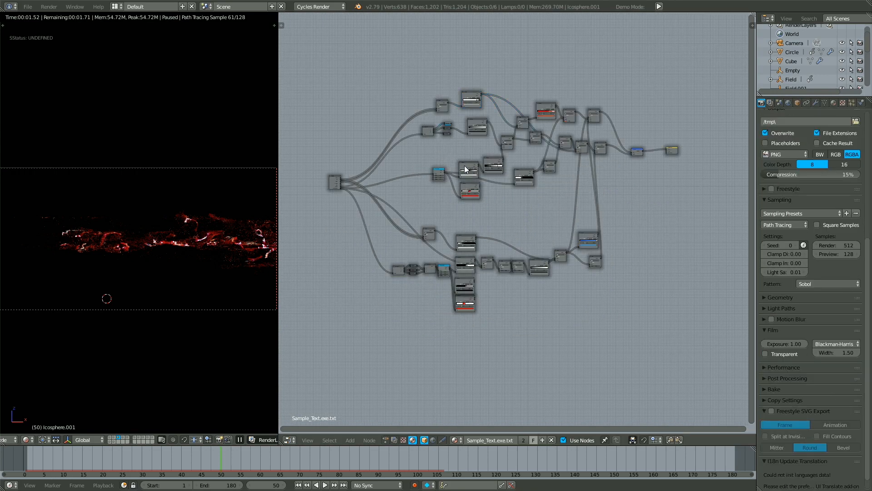
pyautogui.keyDown('ctrl'); pyautogui.scroll(2, 465, 169); pyautogui.keyUp('ctrl')
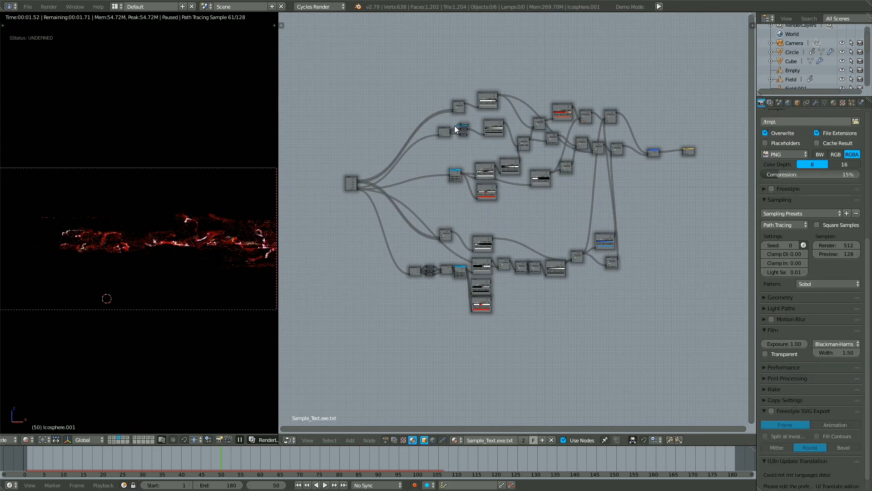
pyautogui.moveTo(443, 195); pyautogui.dragTo(483, 192, button='middle')
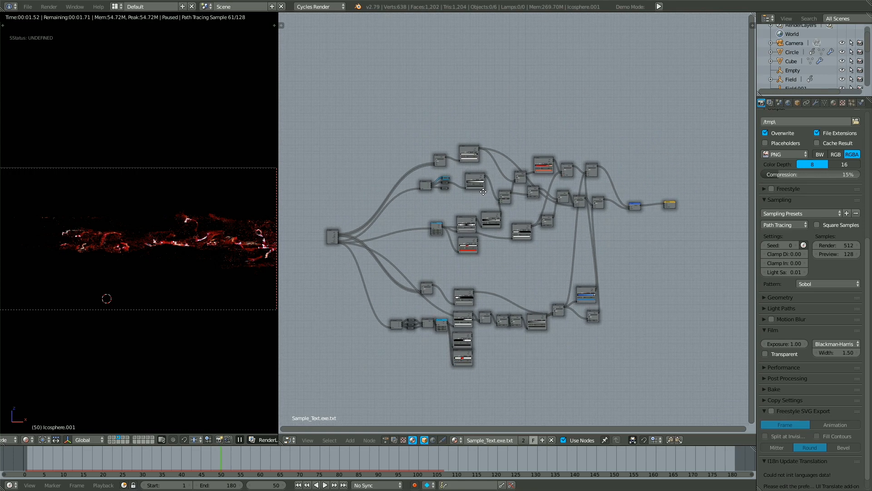
pyautogui.scroll(4, 476, 181)
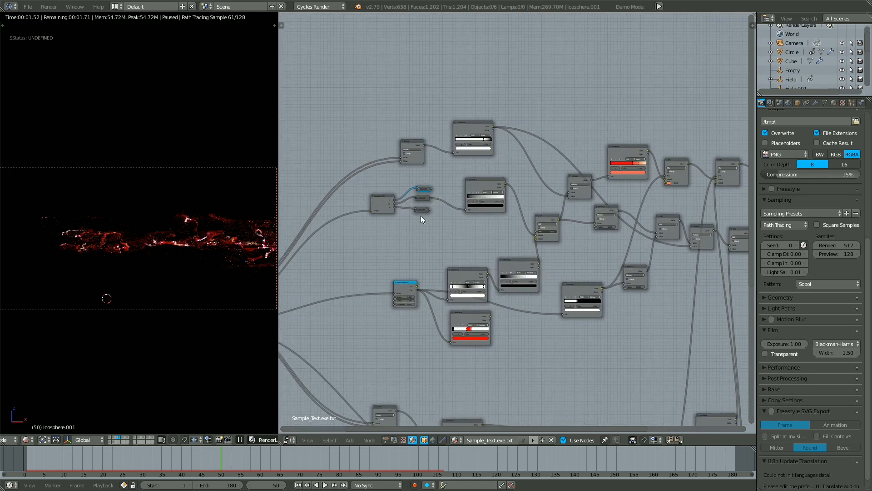
pyautogui.keyDown('ctrl'); pyautogui.scroll(3, 441, 236); pyautogui.keyUp('ctrl')
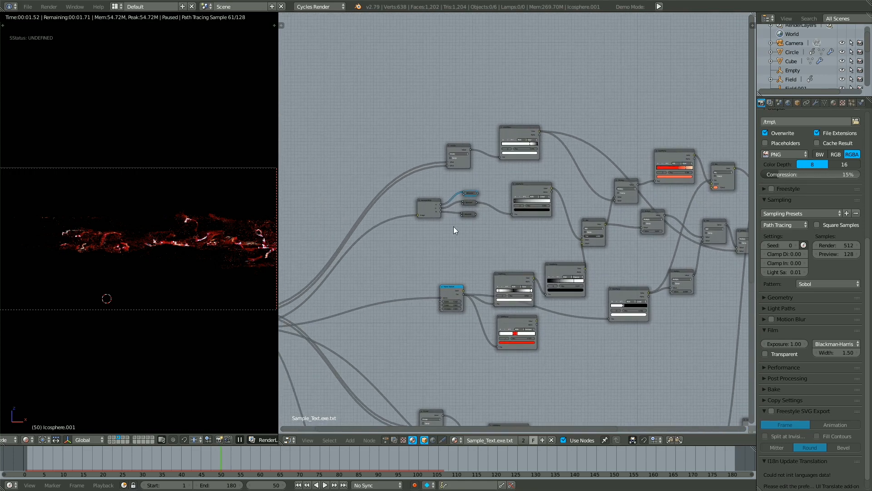
pyautogui.scroll(2, 447, 224)
pyautogui.hotkey('ctrl', 'z')
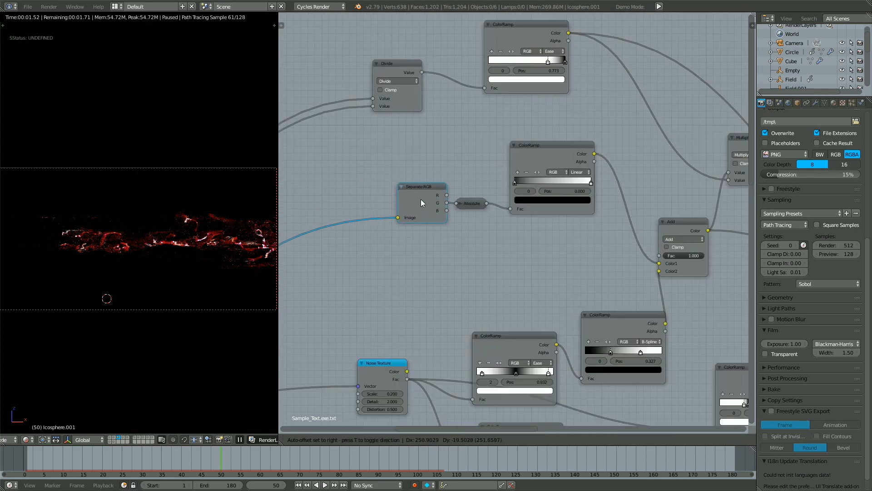
# Move the ColorRamp after the Absolute node closer to it and hide its unused Alpha socket
pyautogui.moveTo(553, 167); pyautogui.dragTo(576, 161)
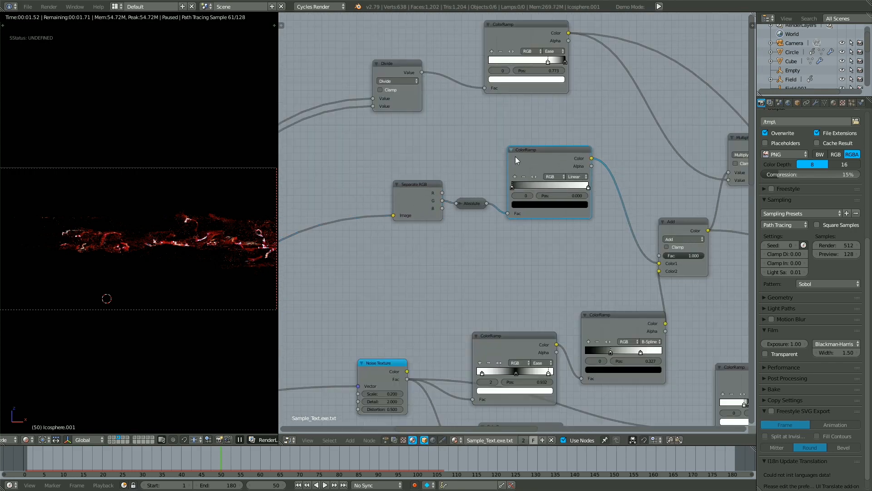
pyautogui.scroll(-3, 505, 173)
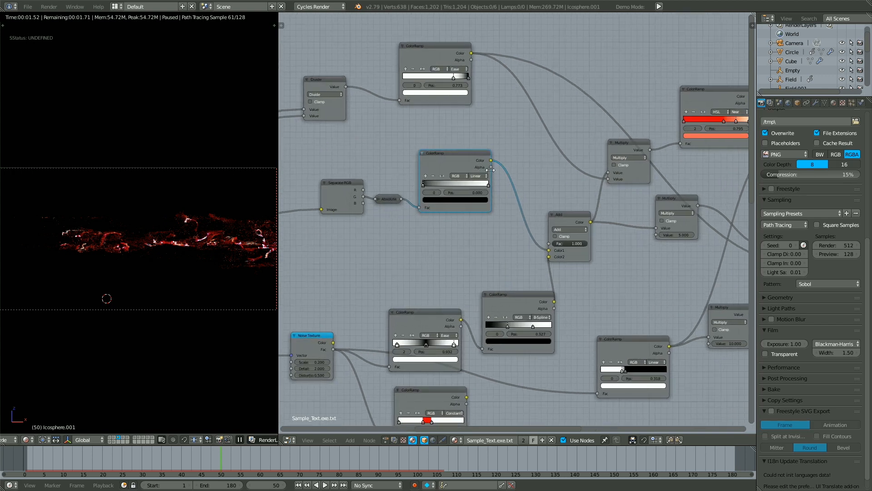
pyautogui.scroll(2, 477, 204)
pyautogui.hotkey('ctrl', 'h')
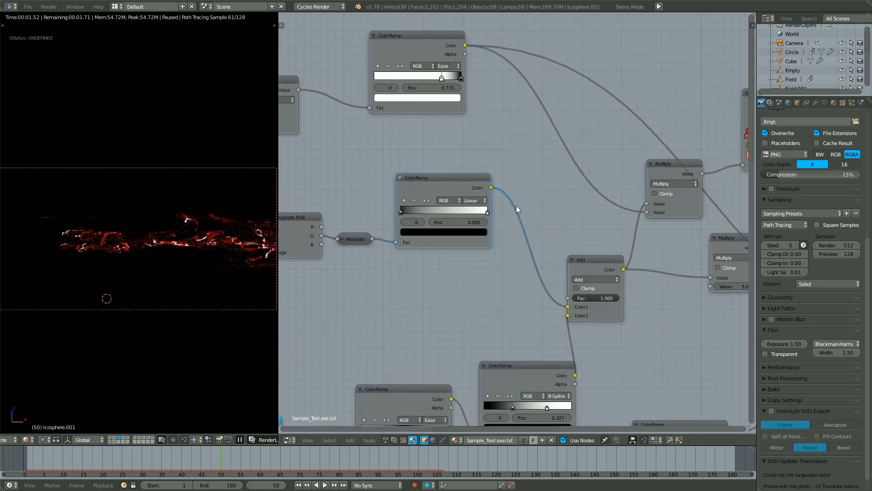
pyautogui.moveTo(487, 198); pyautogui.dragTo(480, 198)
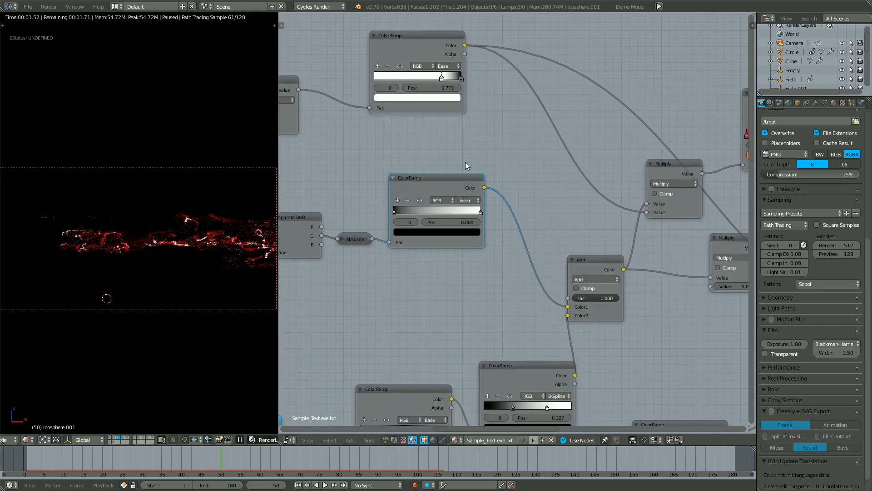
# Hide the unused Alpha socket of the age ColorRamp
pyautogui.click(442, 109)
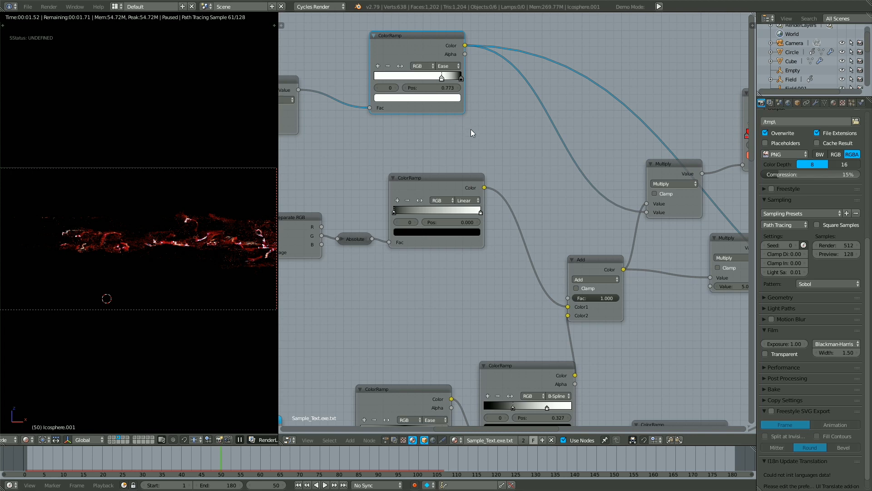
pyautogui.hotkey('ctrl', 'h')
pyautogui.scroll(-2, 471, 129)
pyautogui.click(412, 165)
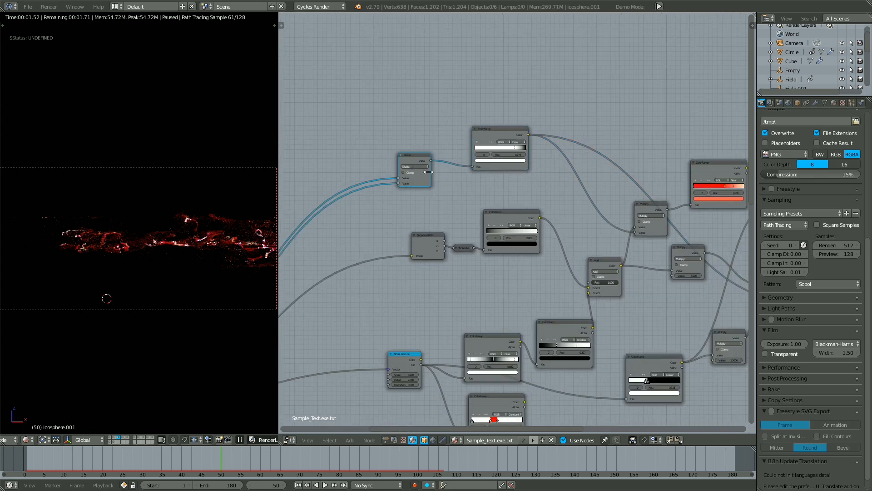
pyautogui.moveTo(746, 176); pyautogui.dragTo(490, 168, button='middle')
pyautogui.click(490, 169)
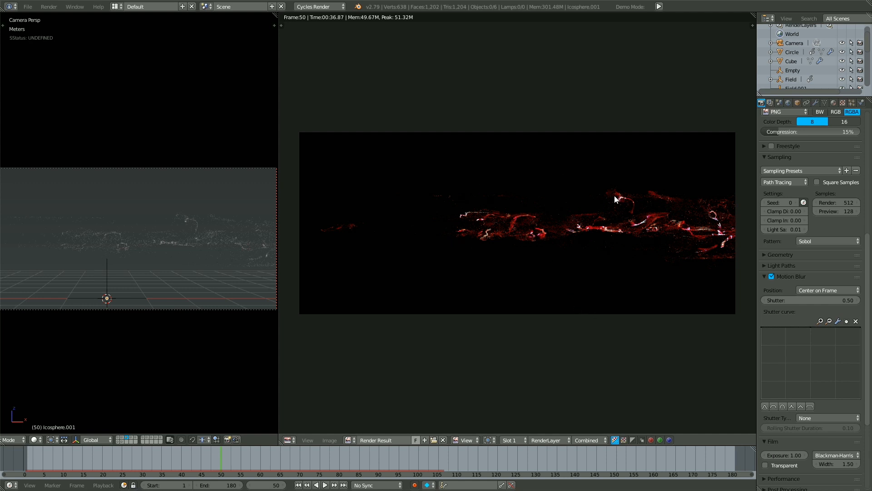
# Examine the rendered frame and switch the render result from Slot 1 to Slot 2
pyautogui.moveTo(614, 196); pyautogui.dragTo(625, 212, button='middle')
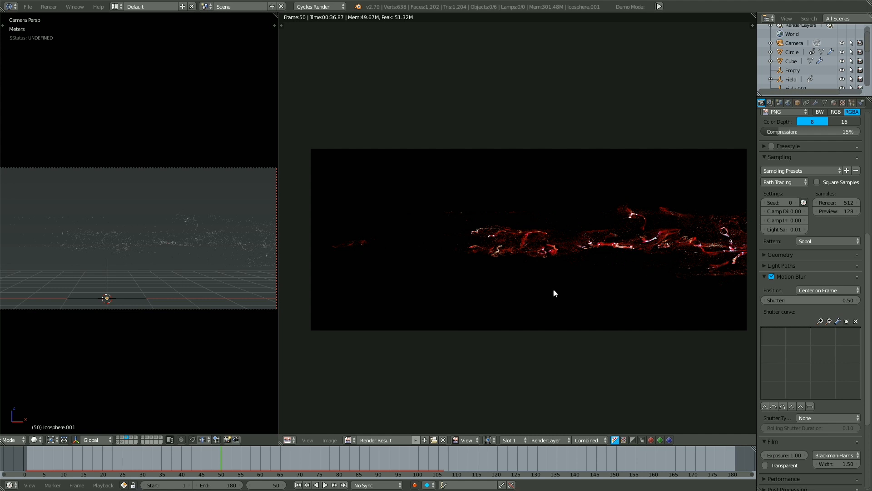
pyautogui.moveTo(529, 320); pyautogui.dragTo(520, 322, button='middle')
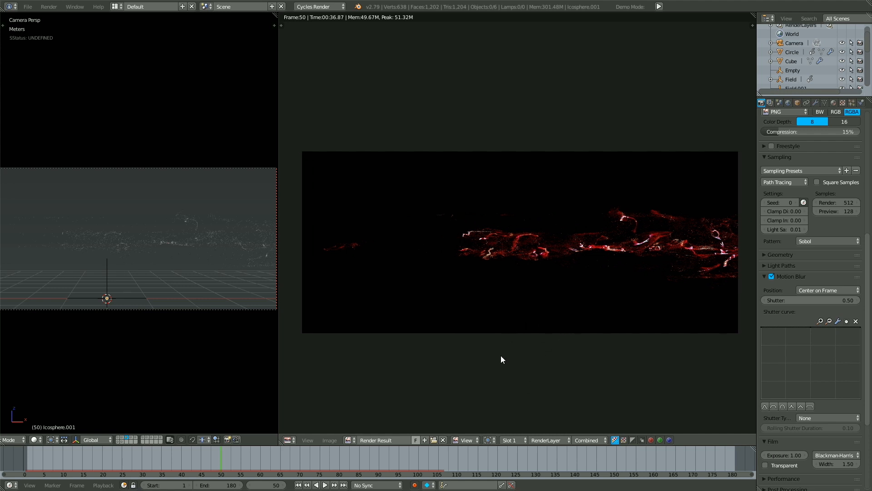
pyautogui.click(523, 441)
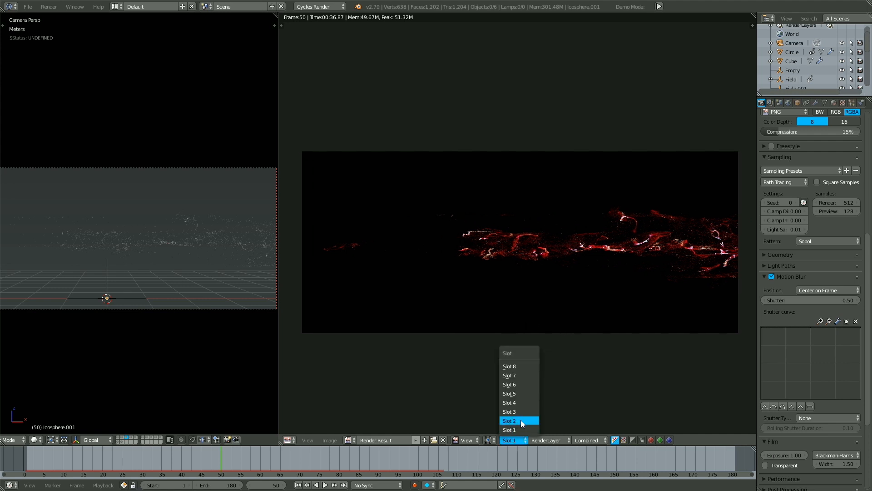
pyautogui.click(526, 430)
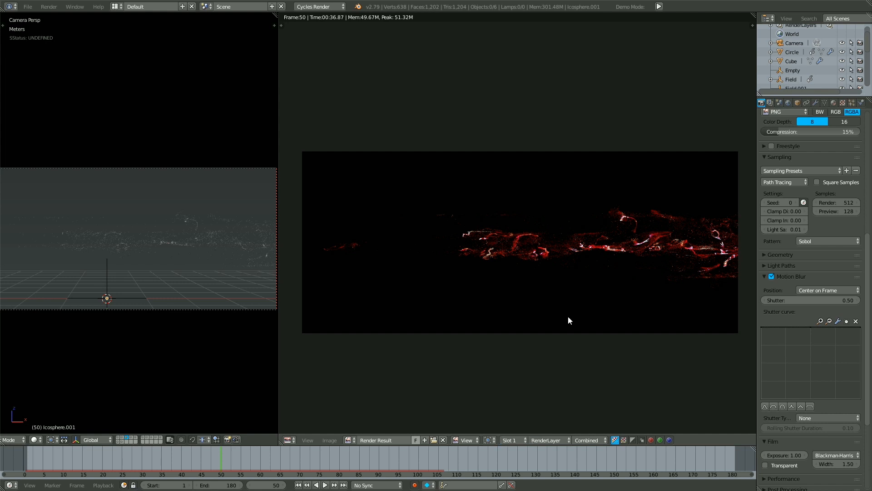
pyautogui.click(518, 440)
pyautogui.click(519, 420)
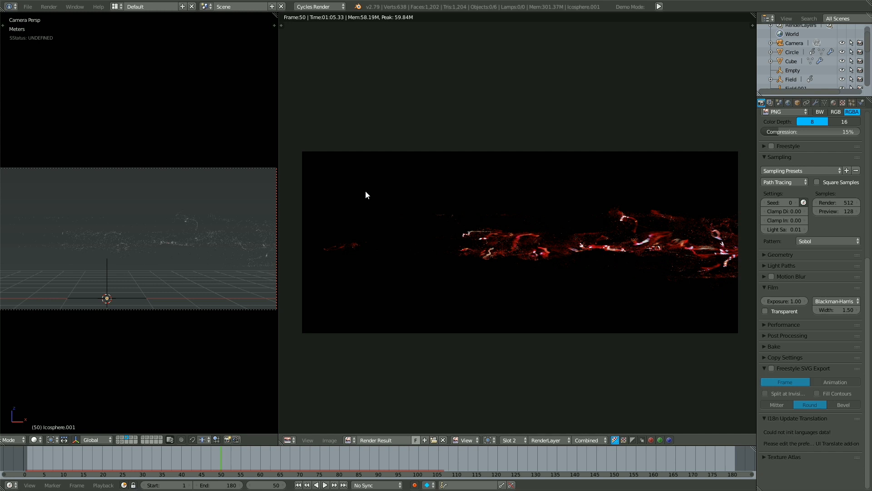
# Compare the renders in Slot 1 and Slot 2, ending on Slot 1
pyautogui.press('j')
pyautogui.click(513, 440)
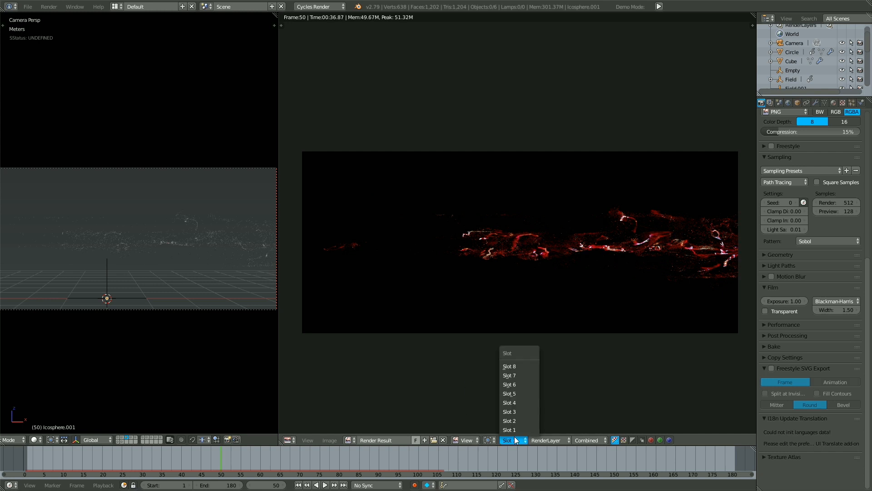
pyautogui.click(515, 421)
pyautogui.click(514, 440)
pyautogui.click(516, 430)
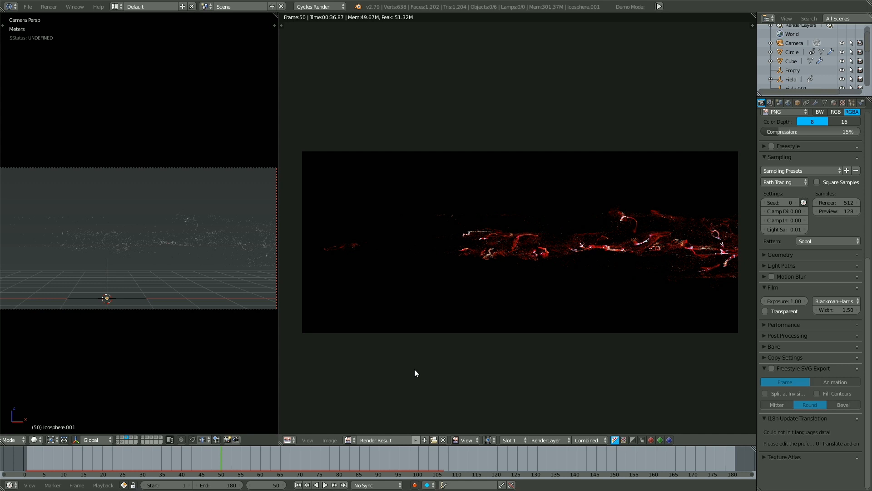
# Switch the 3D view to the layer containing the Cube and select the Cube
pyautogui.scroll(12, 780, 206)
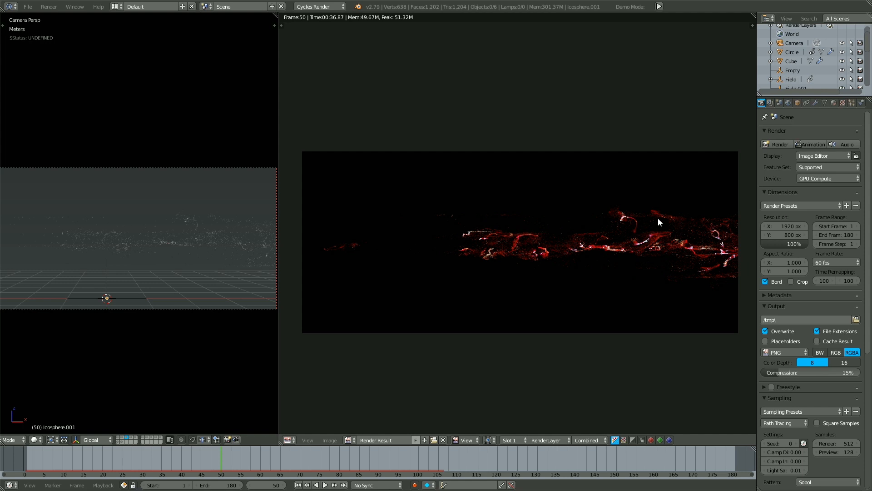
pyautogui.click(131, 437)
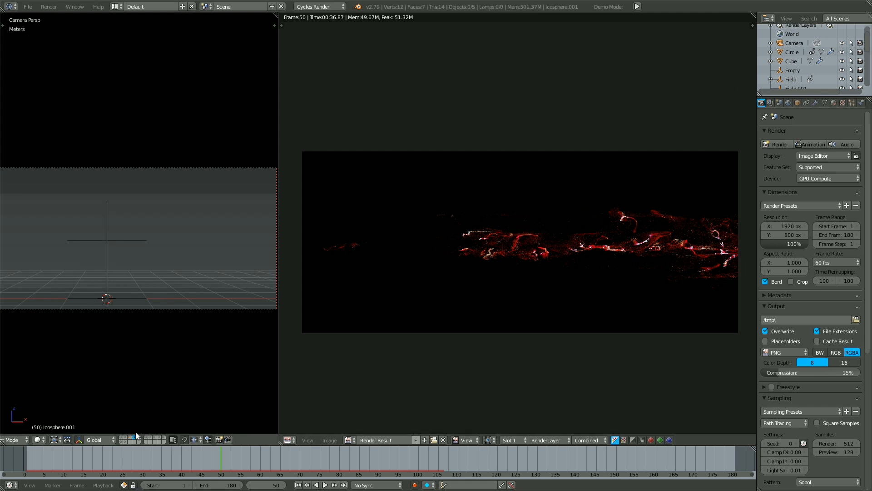
pyautogui.rightClick(219, 263)
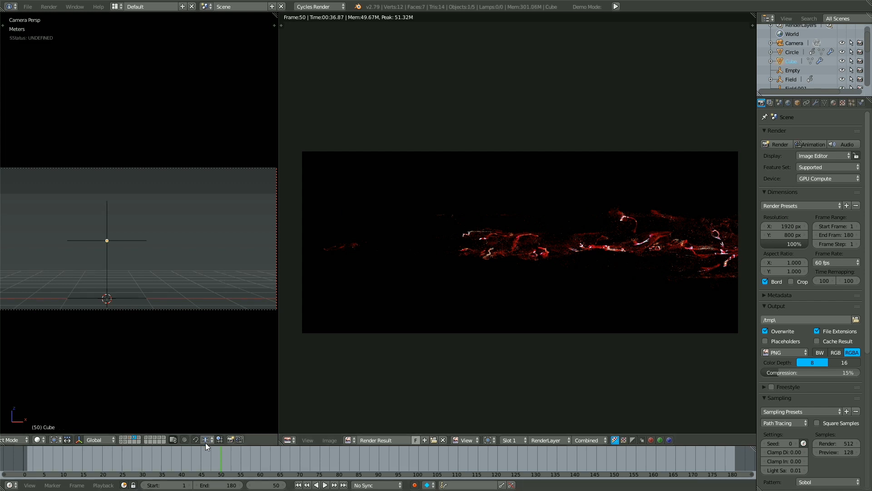
# Show the Cube's particle settings and replace the rendered image with the material node editor
pyautogui.click(852, 103)
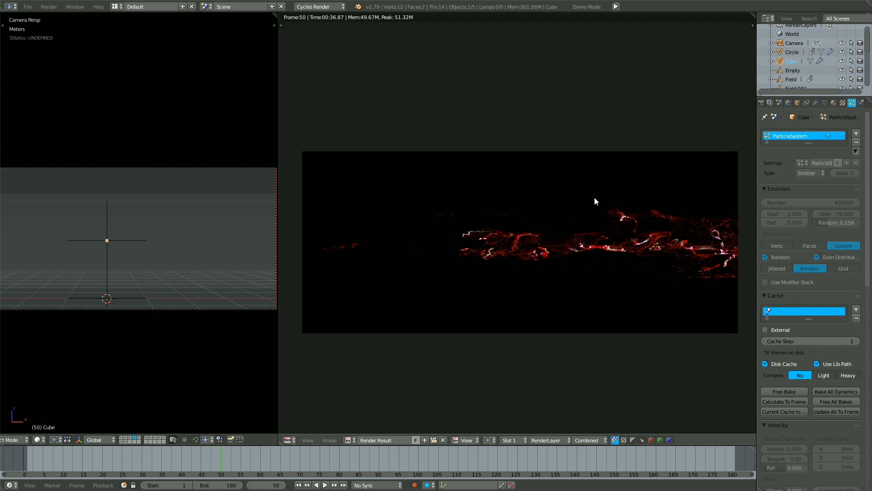
pyautogui.hotkey('shift', 'F3')
pyautogui.moveTo(597, 195); pyautogui.dragTo(651, 145, button='middle')
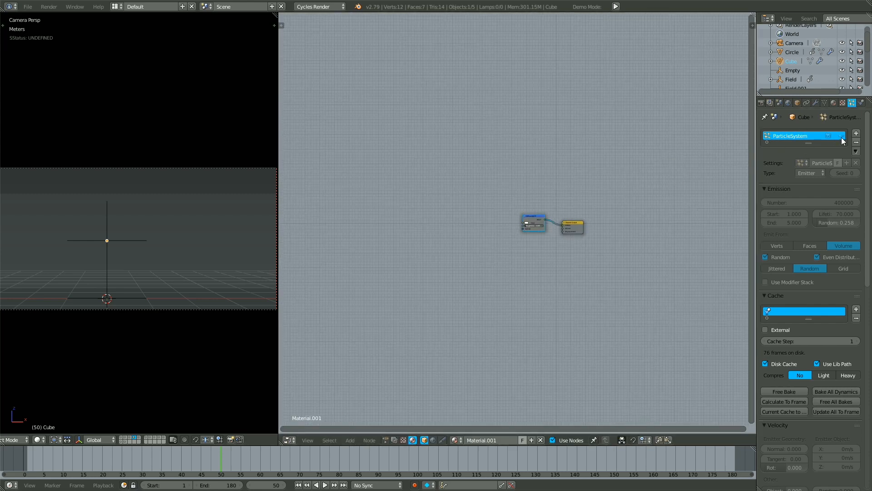
# Turn off the viewport and render visibility of Icosphere.001's particle system, and return to the Cube's layer
pyautogui.click(130, 437)
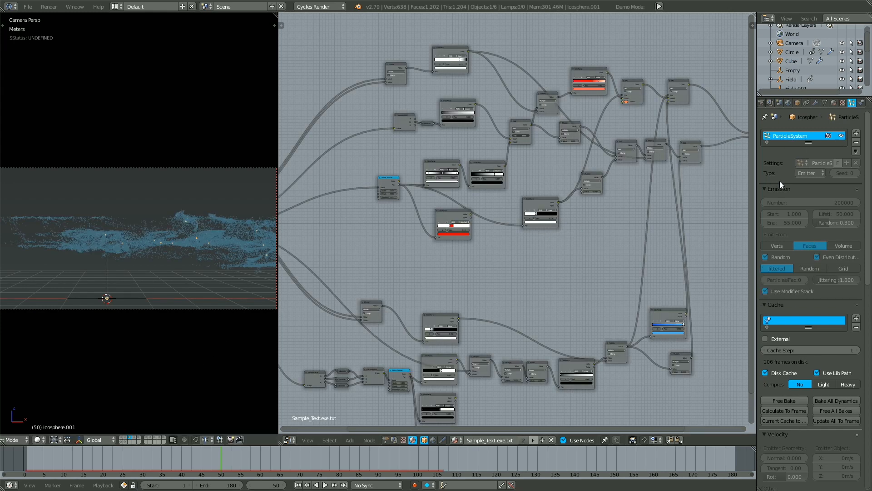
pyautogui.click(841, 136)
pyautogui.click(830, 137)
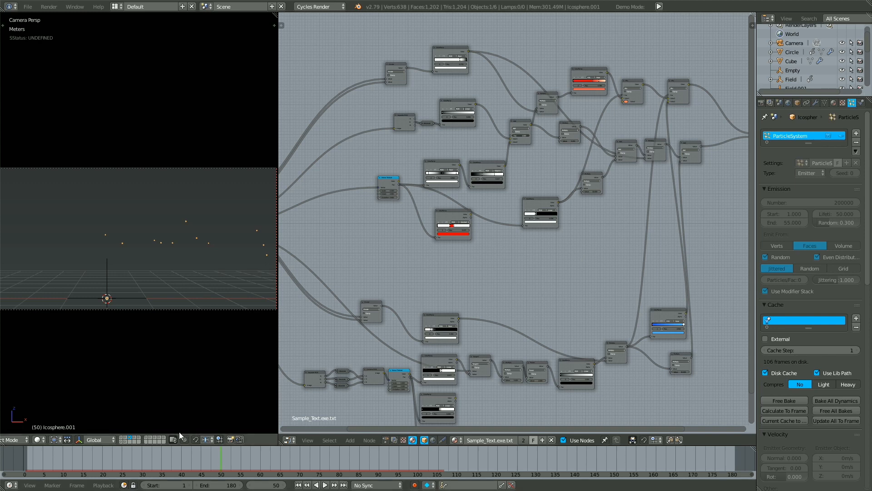
pyautogui.click(135, 437)
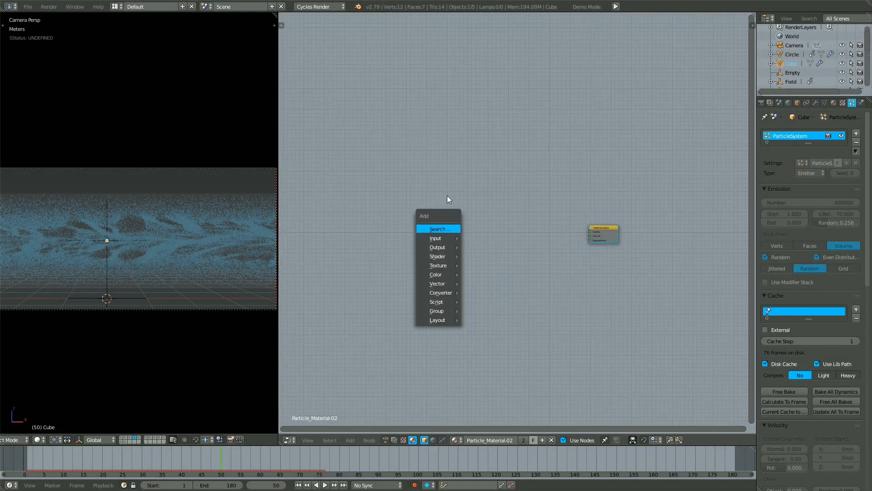
# Add a Particle Info node to Particle_Material-02 and route its Velocity output through the Viewer
pyautogui.hotkey('shift', 'a')
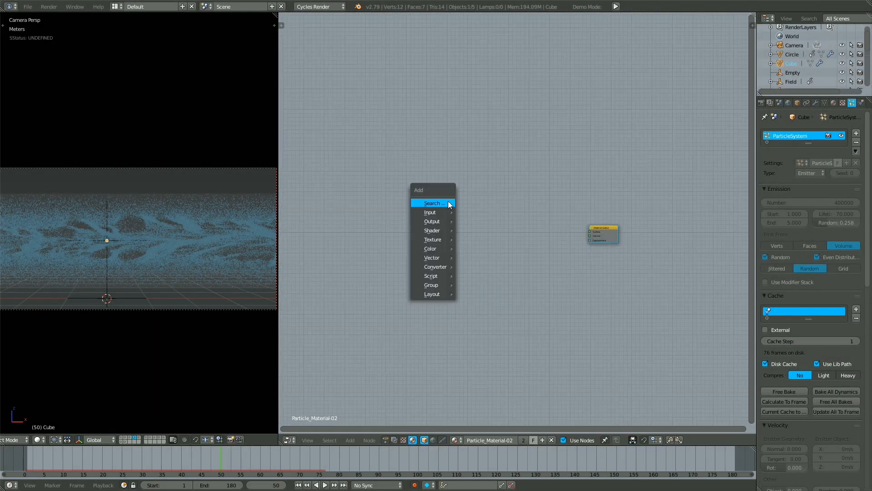
pyautogui.moveTo(443, 214)
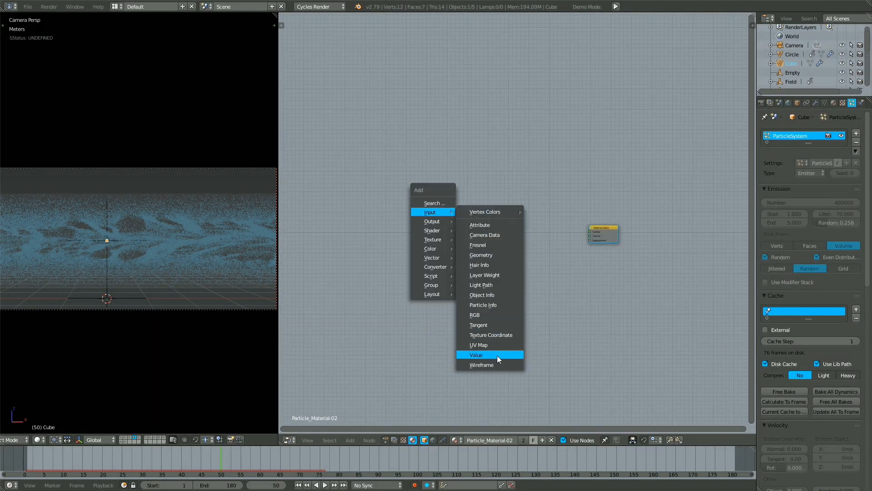
pyautogui.click(488, 303)
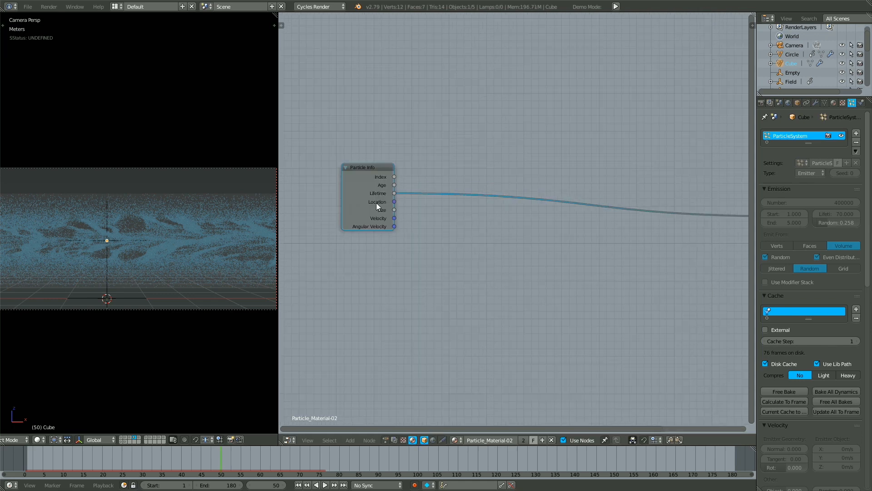
pyautogui.keyDown('ctrl'); pyautogui.keyDown('shift'); pyautogui.click(376, 204); pyautogui.keyUp('shift'); pyautogui.keyUp('ctrl')
pyautogui.keyDown('ctrl'); pyautogui.keyDown('shift'); pyautogui.click(376, 204); pyautogui.keyUp('shift'); pyautogui.keyUp('ctrl')
pyautogui.keyDown('ctrl'); pyautogui.keyDown('shift'); pyautogui.click(376, 206); pyautogui.keyUp('shift'); pyautogui.keyUp('ctrl')
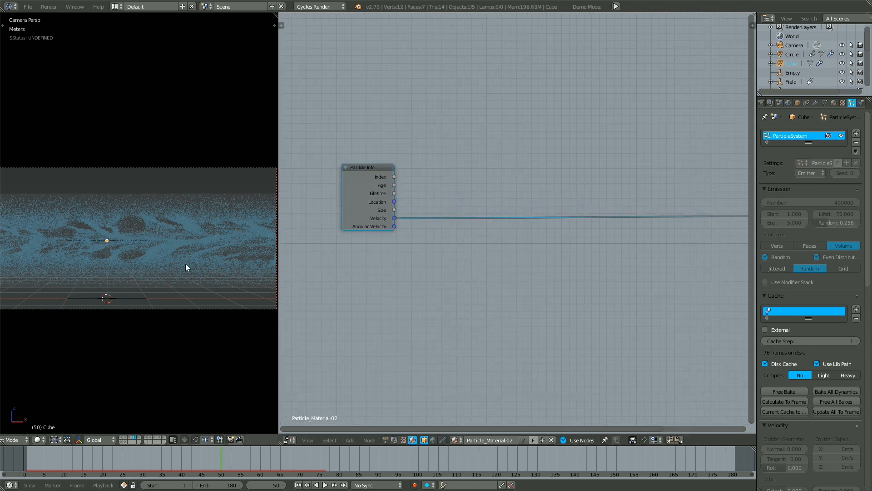
# Preview the Velocity and Angular Velocity outputs in the rendered viewport, and undo the Angular Velocity link
pyautogui.hotkey('shift', 'z')
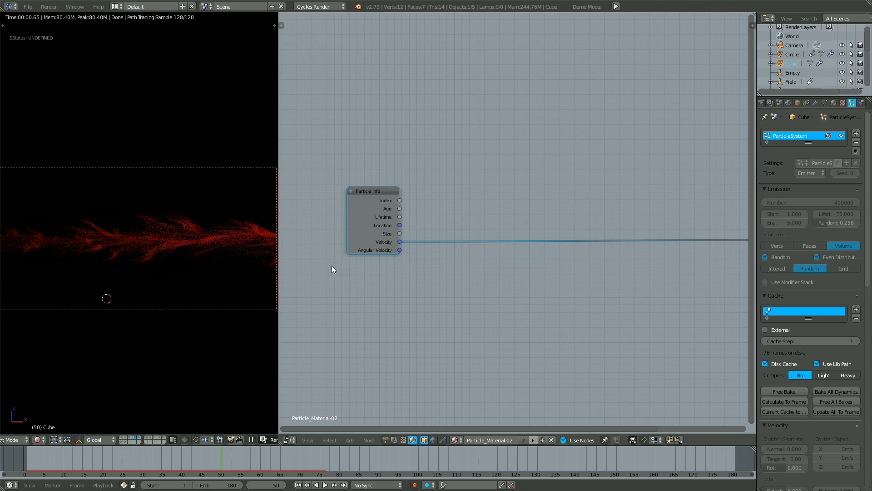
pyautogui.keyDown('ctrl'); pyautogui.keyDown('shift'); pyautogui.click(372, 234); pyautogui.keyUp('shift'); pyautogui.keyUp('ctrl')
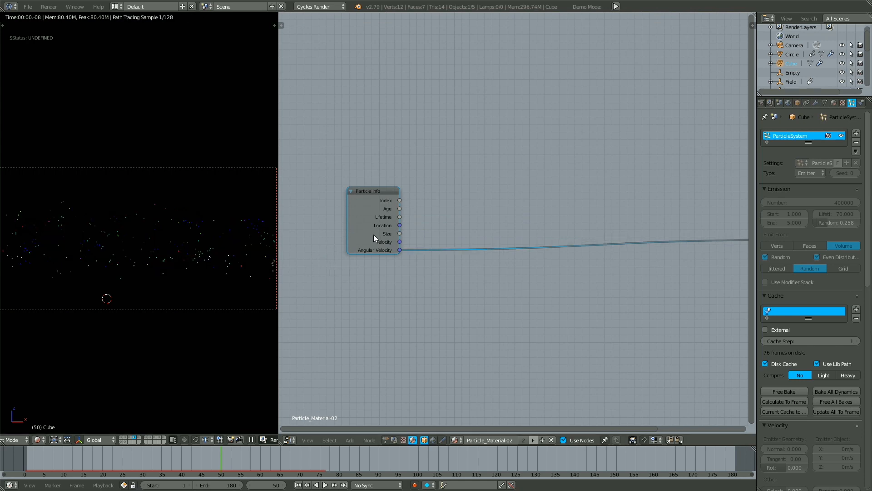
pyautogui.hotkey('ctrl', 'z')
# Insert a Separate RGB node on the link coming from the Particle Info node's Velocity output
pyautogui.hotkey('shift', 'a')
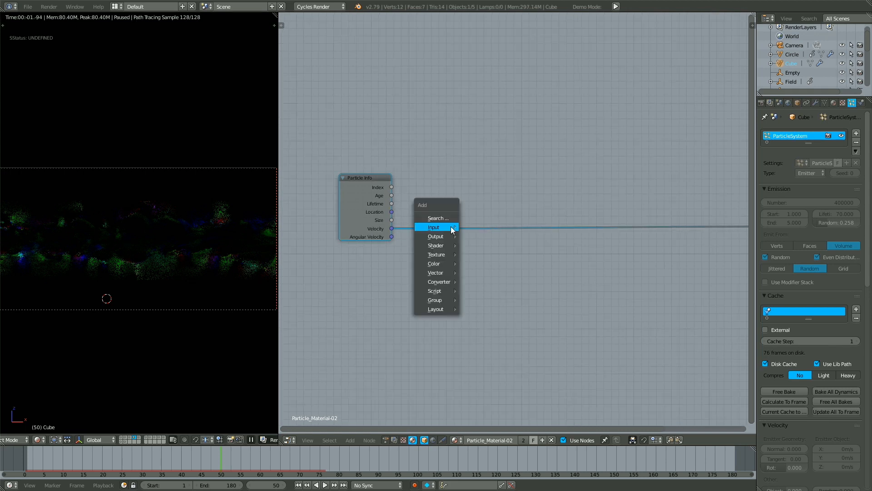
pyautogui.moveTo(435, 246)
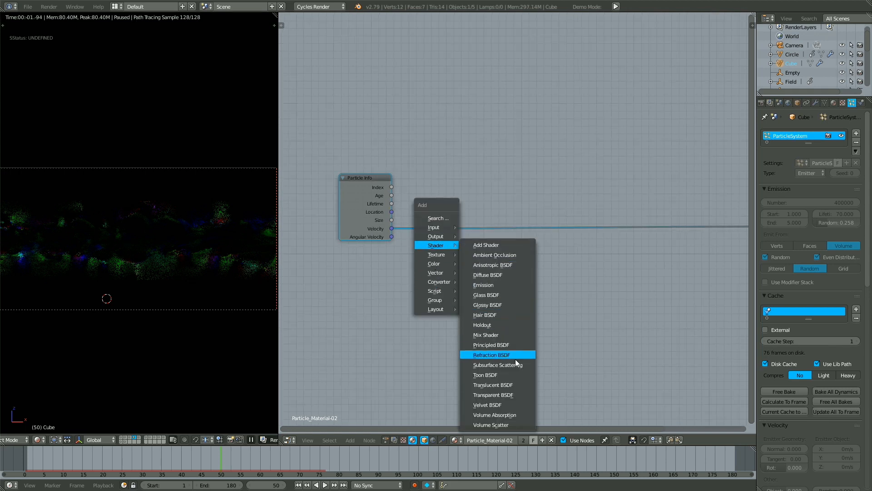
pyautogui.moveTo(439, 282)
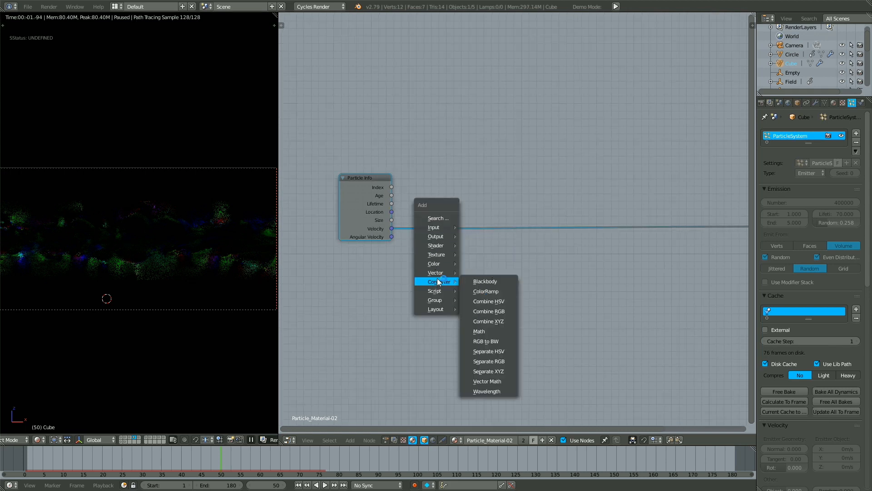
pyautogui.click(497, 362)
pyautogui.click(413, 212)
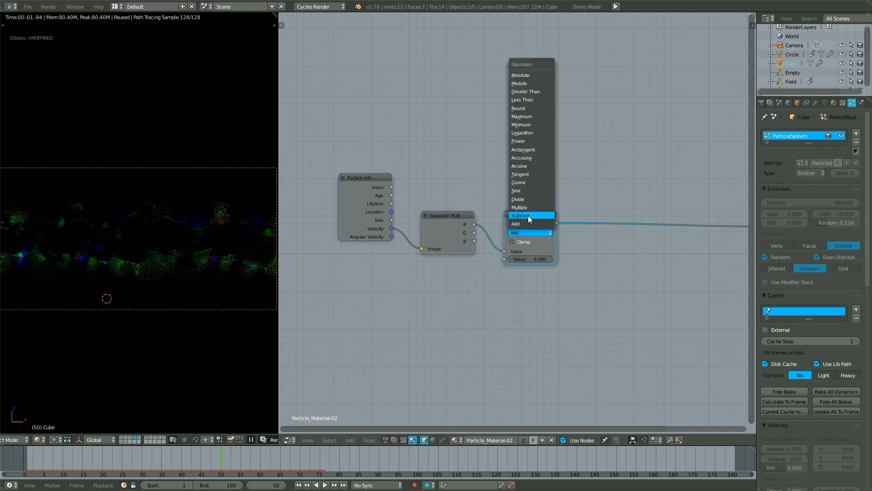
# Route the R, G and B channels through Math nodes set to Absolute, and add a ColorRamp node after them
pyautogui.click(521, 75)
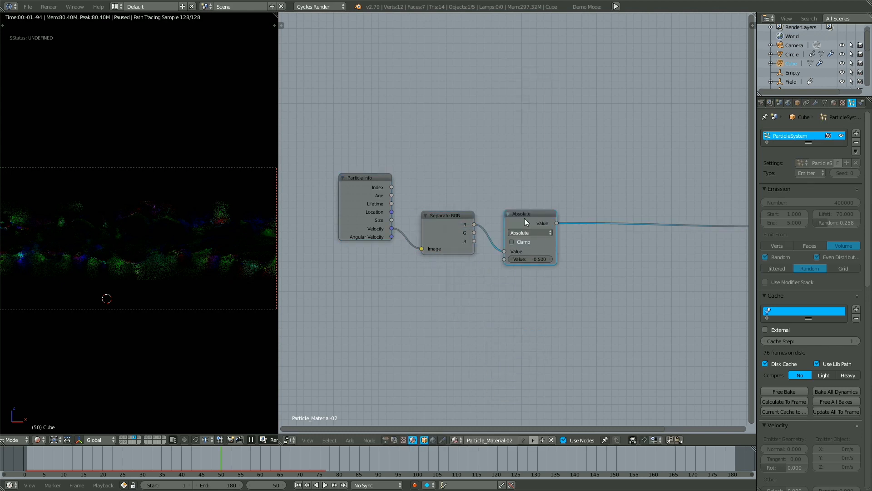
pyautogui.moveTo(473, 232); pyautogui.dragTo(494, 243)
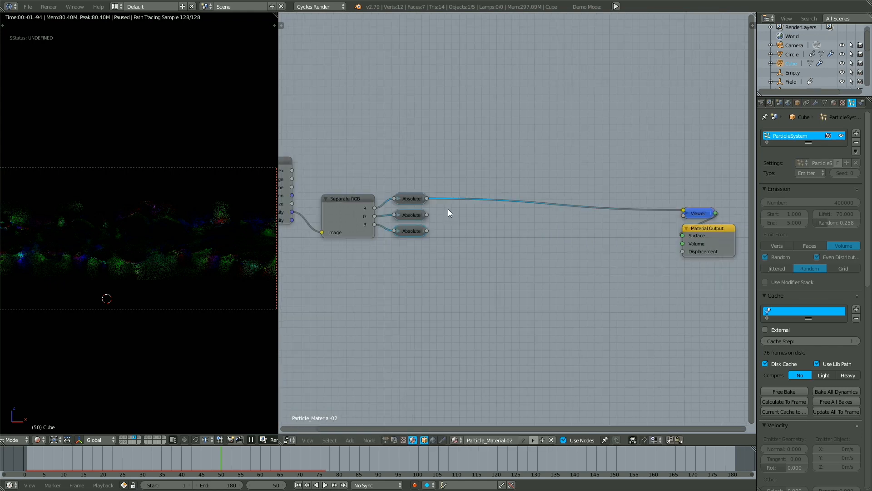
pyautogui.hotkey('shift', 'a')
pyautogui.moveTo(450, 212)
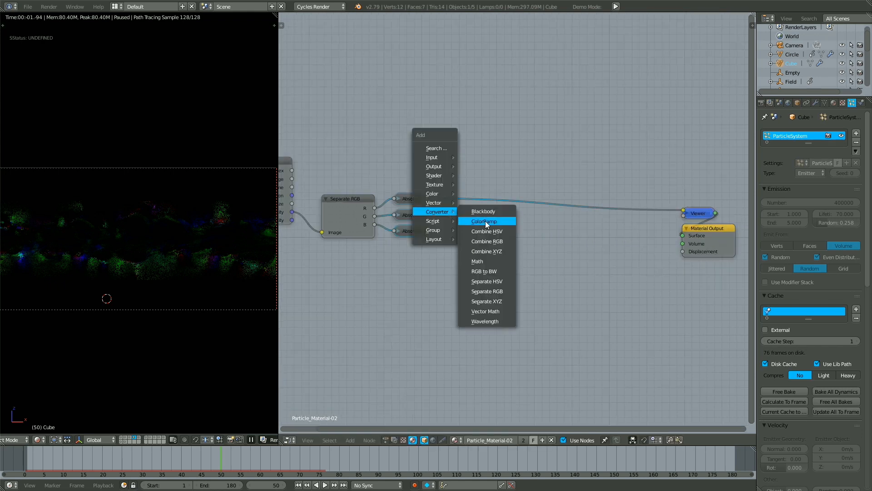
pyautogui.click(484, 221)
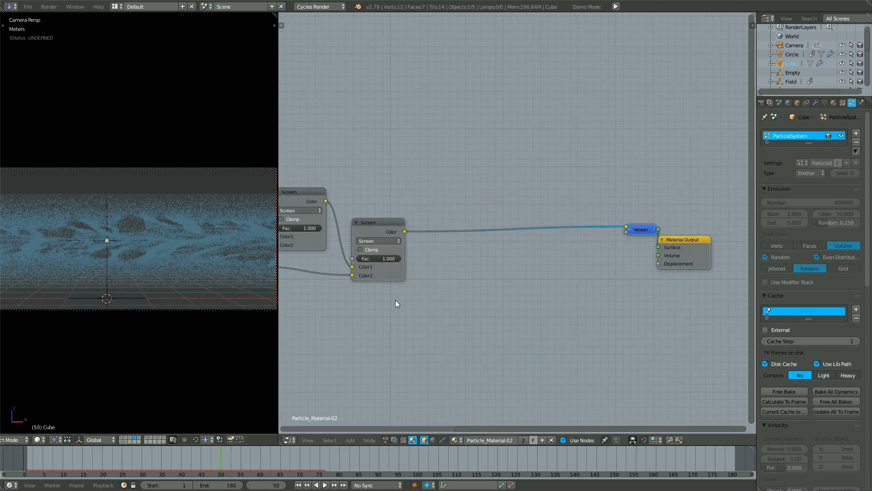
# Save the project over the existing file 008.blend
pyautogui.hotkey('ctrl', 's')
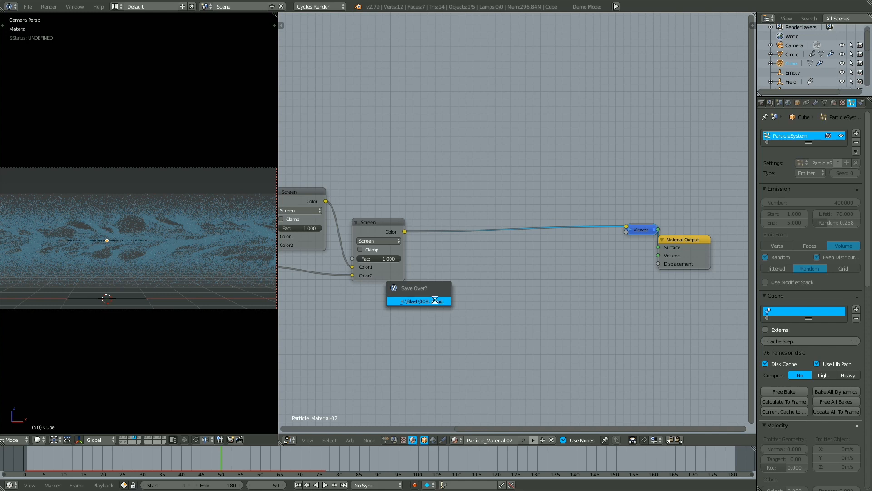
pyautogui.click(435, 301)
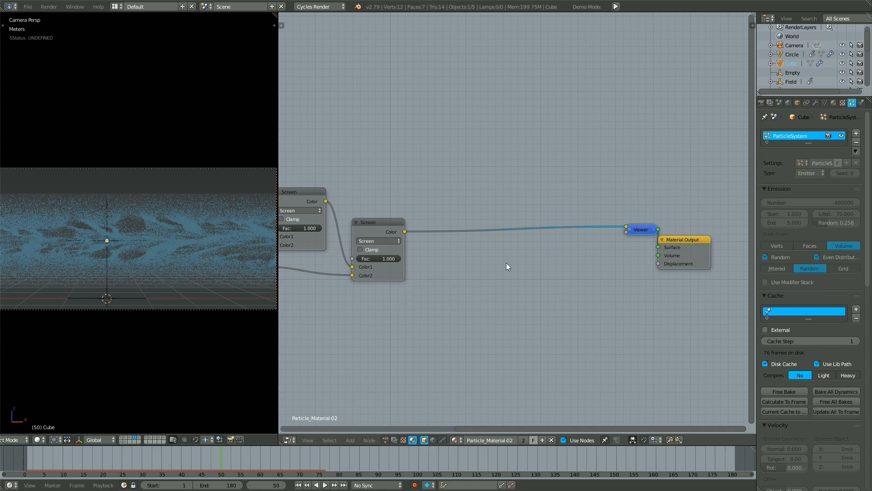
# Place the collapsed Viewer node directly in front of the Material Output node
pyautogui.press('h')
pyautogui.moveTo(606, 216); pyautogui.dragTo(579, 245)
pyautogui.press('h')
pyautogui.moveTo(619, 191); pyautogui.dragTo(632, 245)
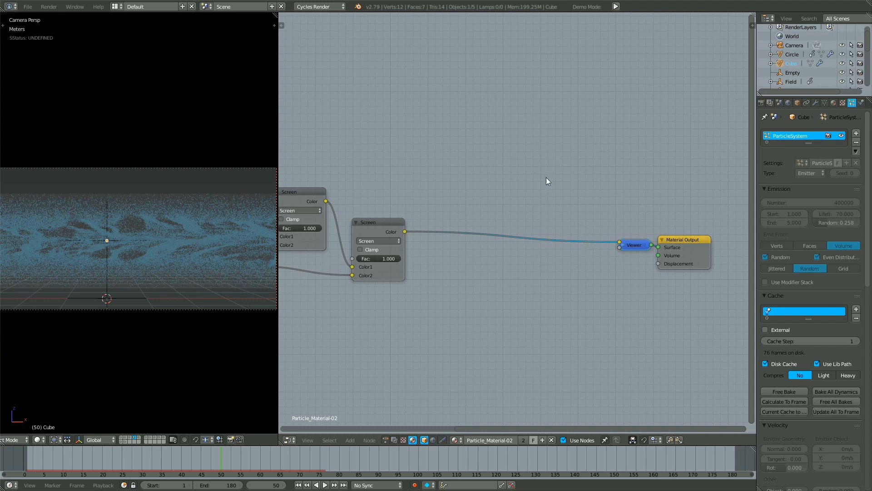
# Add a Transparent BSDF and an Emission shader, both feeding a Mix Shader, above the Viewer link
pyautogui.hotkey('shift', 'a')
pyautogui.moveTo(539, 141)
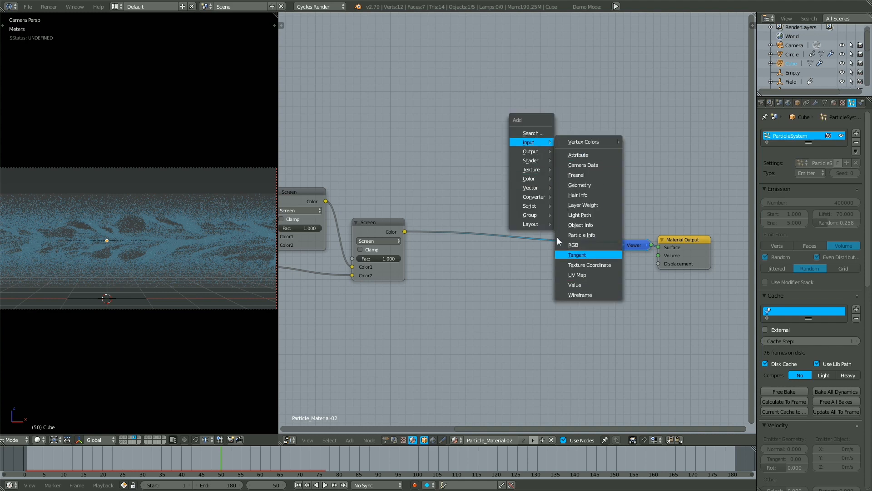
pyautogui.moveTo(531, 161)
pyautogui.click(589, 243)
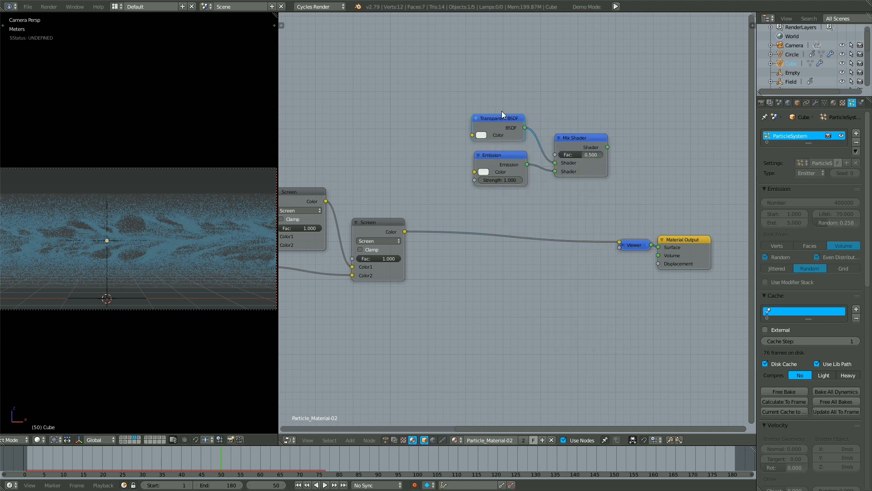
# Set the Emission shader's strength to 64.3 and reposition the node below the Transparent BSDF
pyautogui.moveTo(513, 198); pyautogui.dragTo(515, 243, button='middle')
pyautogui.scroll(2, 512, 224)
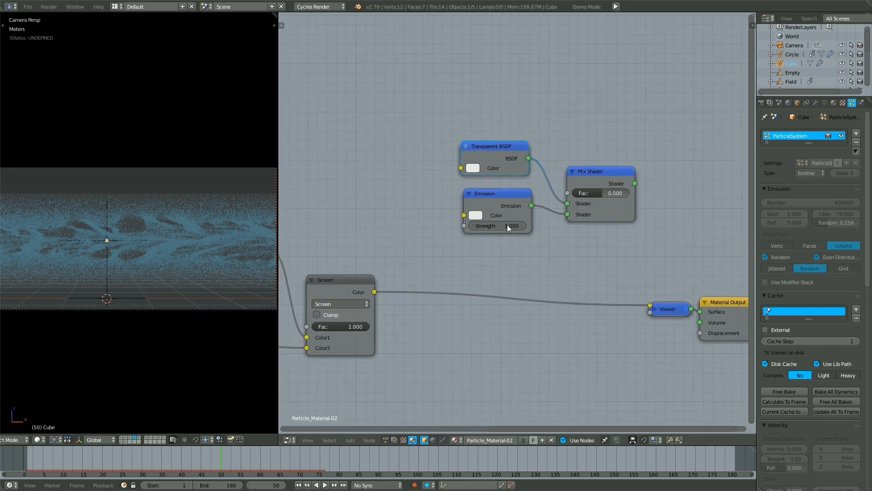
pyautogui.moveTo(491, 226); pyautogui.dragTo(507, 215)
pyautogui.scroll(-2, 507, 219)
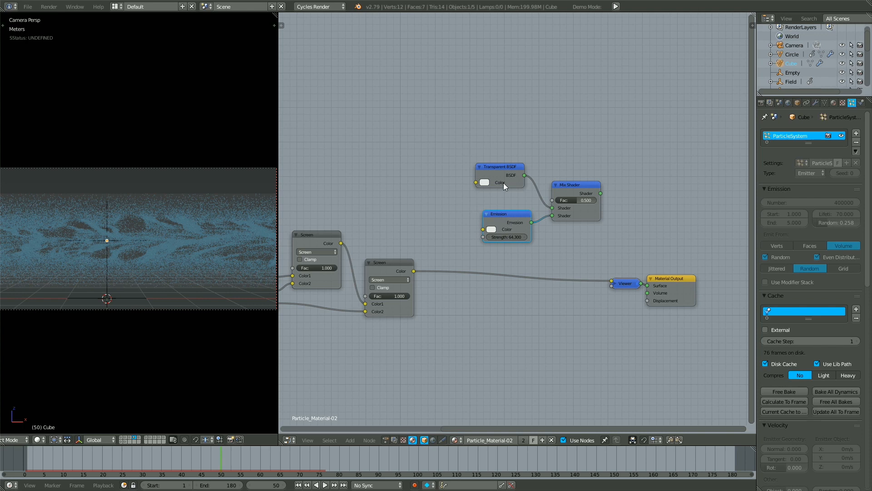
pyautogui.moveTo(515, 221); pyautogui.dragTo(515, 220)
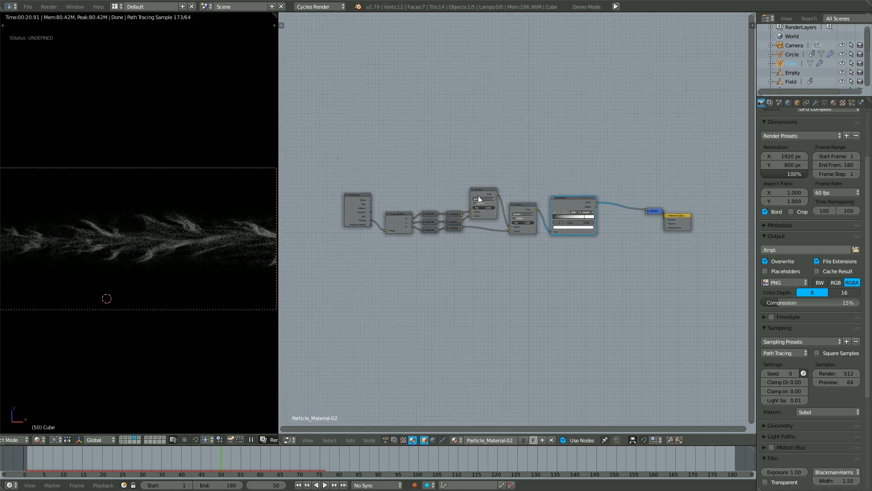
# Move the Particle Info node down and to the left of the velocity node chain
pyautogui.moveTo(478, 196)
pyautogui.mouseDown(button='middle')
pyautogui.moveTo(457, 266)
pyautogui.moveTo(484, 194)
pyautogui.mouseUp(button='middle')
pyautogui.moveTo(364, 195); pyautogui.dragTo(331, 250)
pyautogui.moveTo(416, 274); pyautogui.dragTo(436, 220, button='middle')
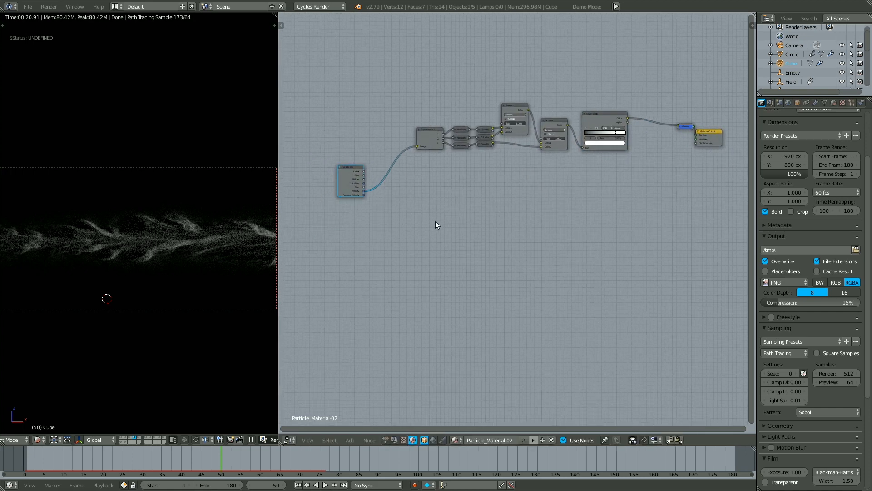
# Feed Angular Velocity into a second Separate RGB node and preview its G channel through the Viewer
pyautogui.scroll(7, 423, 204)
pyautogui.click(465, 197)
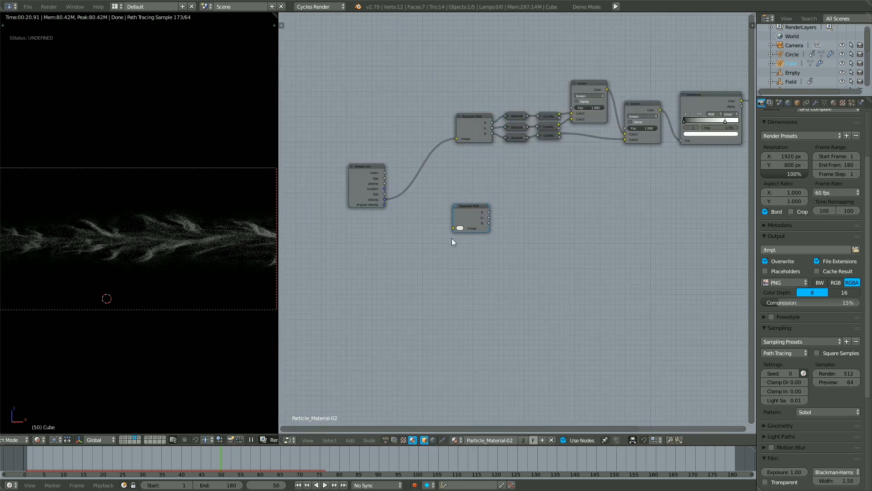
pyautogui.moveTo(384, 205); pyautogui.dragTo(454, 228)
pyautogui.moveTo(489, 217); pyautogui.dragTo(681, 141)
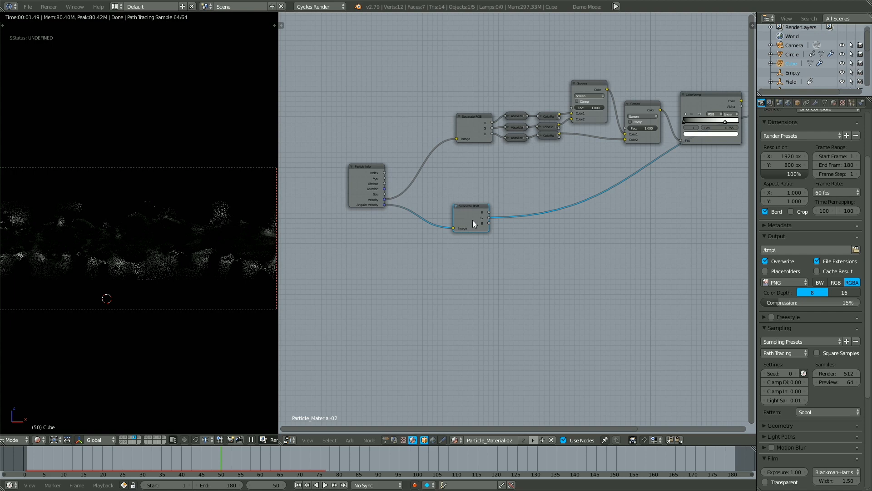
# Insert a duplicate of the Absolute node between the second Separate RGB node and the Viewer
pyautogui.click(517, 126)
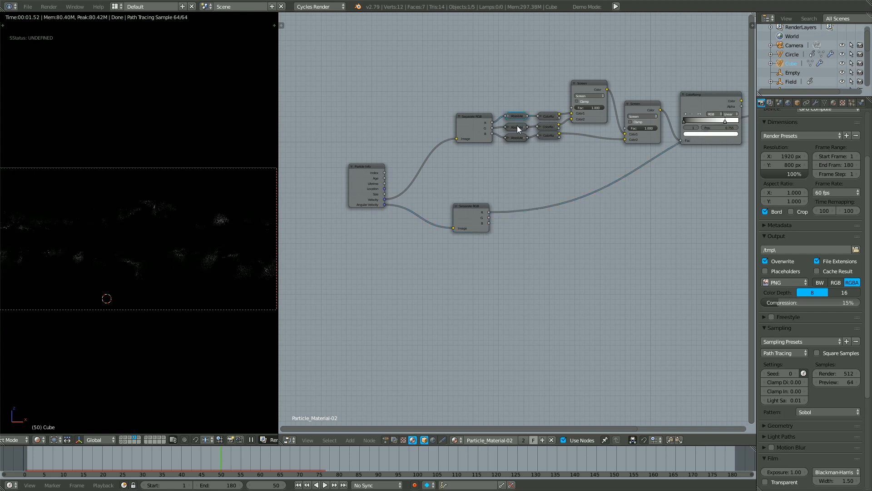
pyautogui.hotkey('shift', 'd')
pyautogui.moveTo(522, 229); pyautogui.dragTo(517, 200)
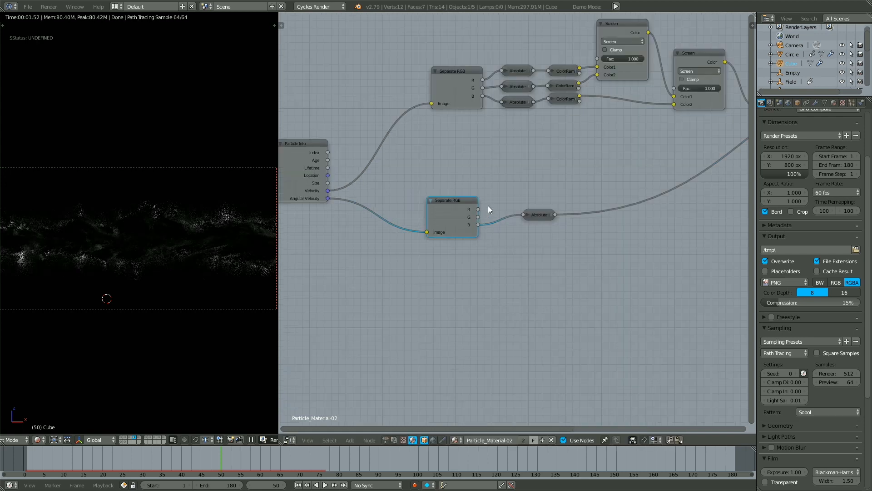
# Add a ColorRamp node above the existing one, and move the Viewer beside the Material Output
pyautogui.moveTo(482, 206); pyautogui.dragTo(469, 229, button='middle')
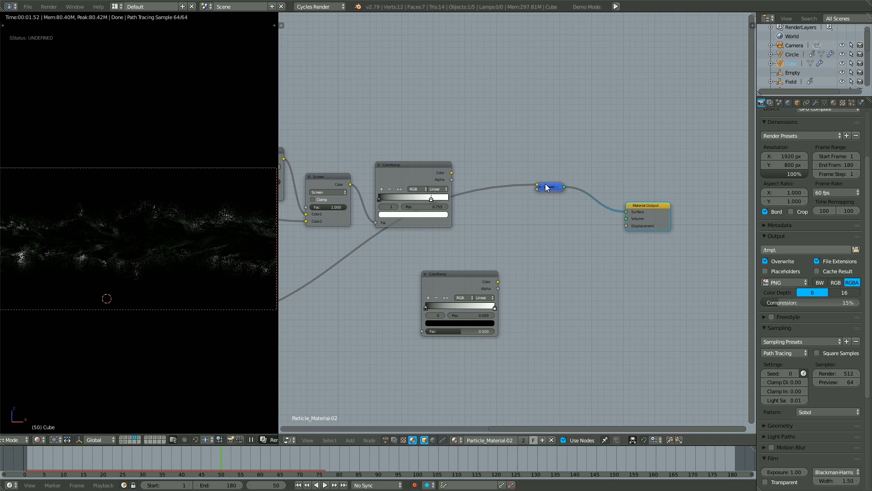
pyautogui.moveTo(548, 187); pyautogui.dragTo(602, 210)
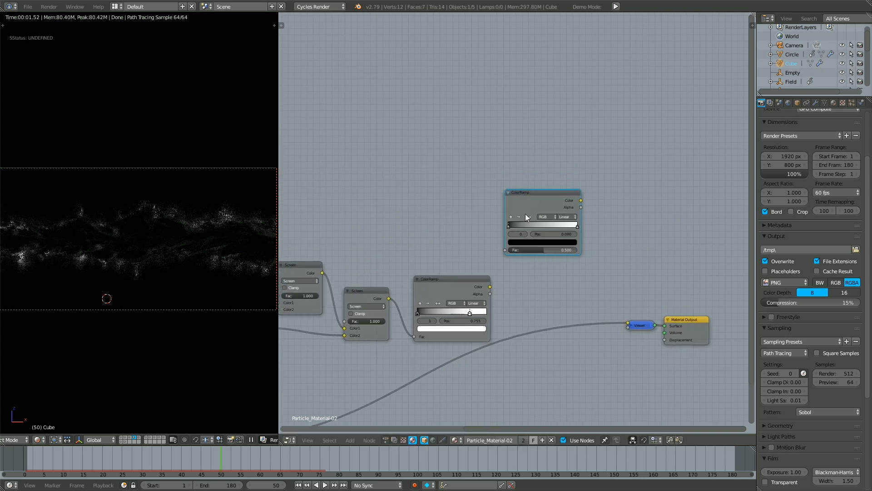
pyautogui.scroll(2, 527, 216)
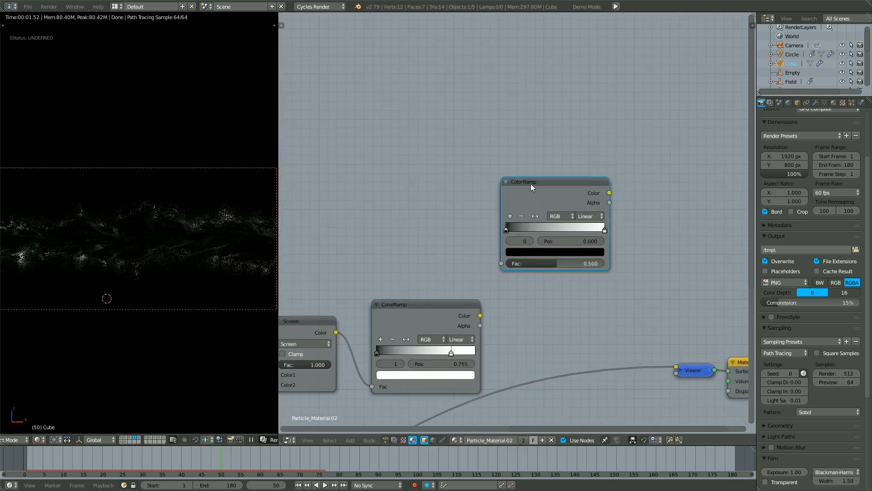
# Set the new ColorRamp to HSV mode with Near interpolation and colour it from deep blue to light cyan
pyautogui.moveTo(531, 184); pyautogui.dragTo(527, 183)
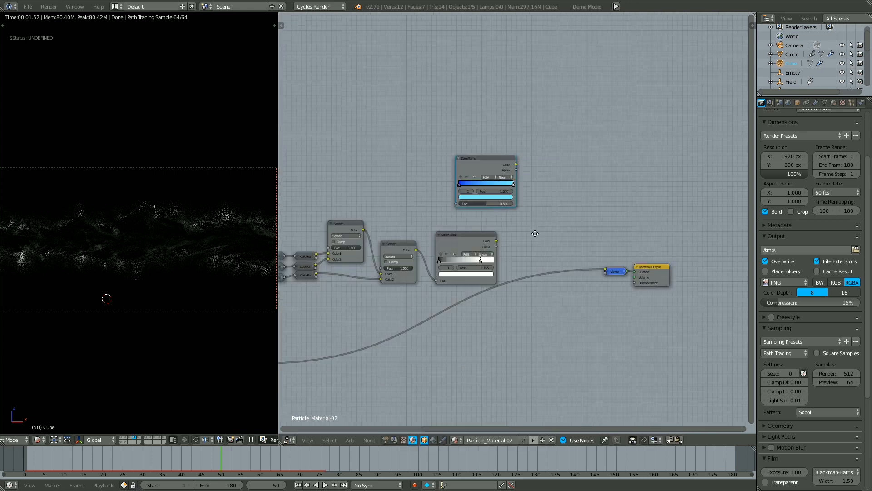
pyautogui.scroll(2, 495, 196)
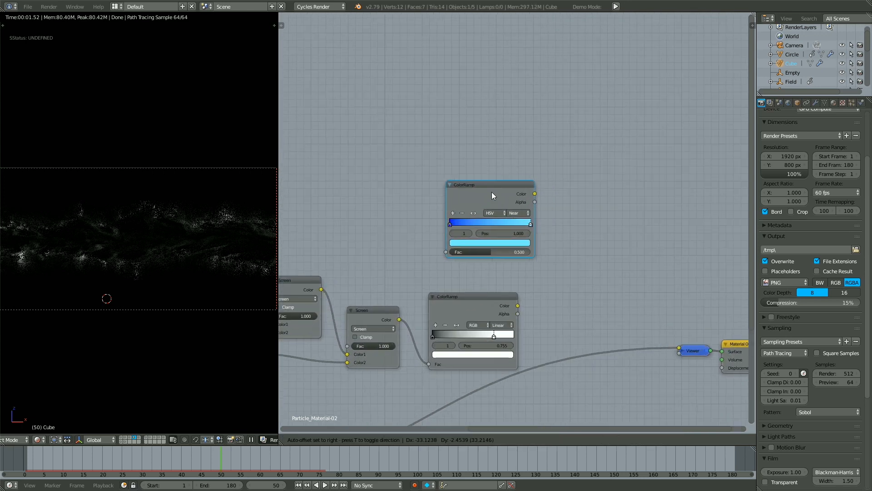
pyautogui.scroll(-3, 502, 192)
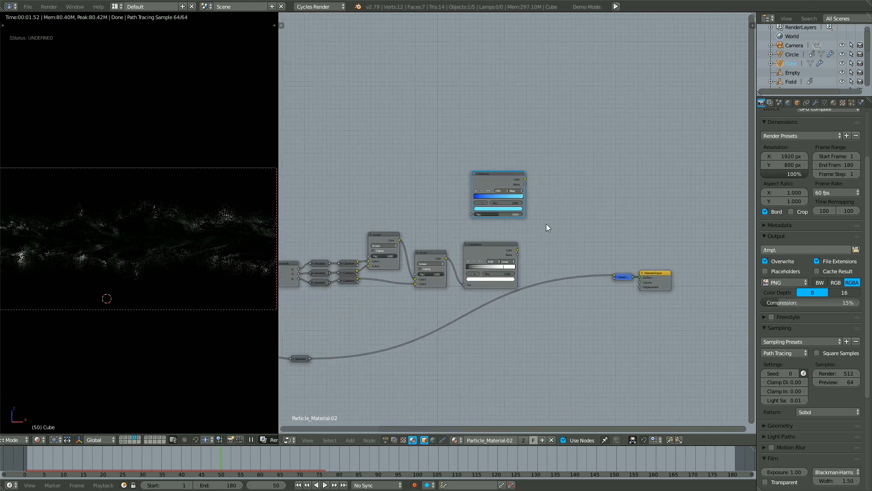
# Add an Emission shader and a Transparent BSDF beside the blue ColorRamp
pyautogui.hotkey('shift', 'a')
pyautogui.moveTo(530, 181)
pyautogui.click(586, 229)
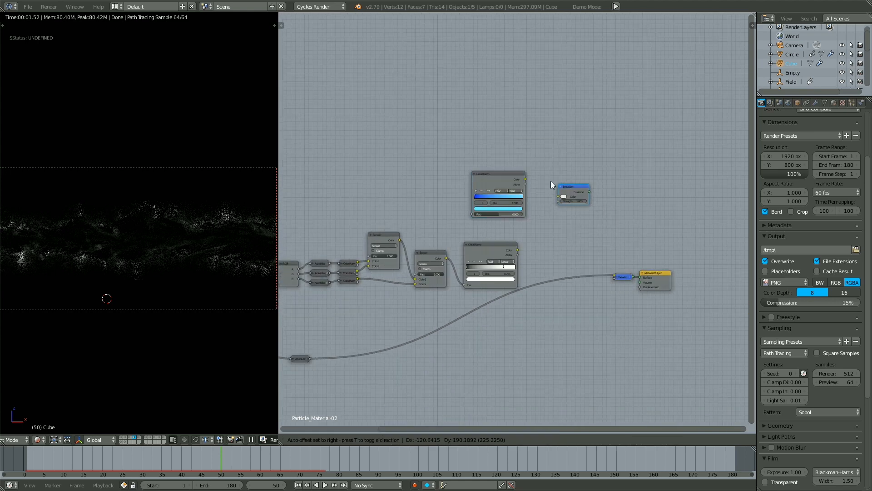
pyautogui.click(551, 182)
pyautogui.hotkey('shift', 'a')
pyautogui.moveTo(570, 217)
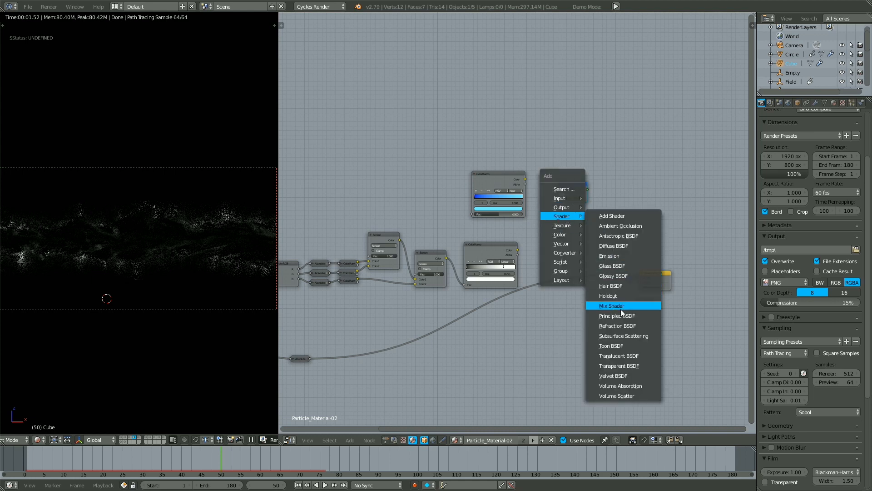
pyautogui.click(625, 366)
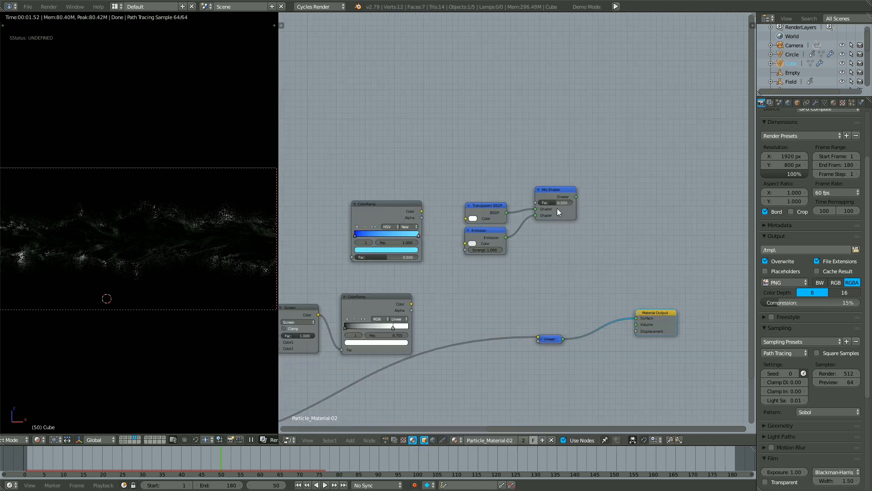
# Wire a Mix Shader of the two shaders to Material Output, with the blue ColorRamp colouring Emission and the grayscale ColorRamp driving Fac
pyautogui.keyDown('ctrl'); pyautogui.keyDown('shift'); pyautogui.click(555, 211); pyautogui.keyUp('shift'); pyautogui.keyUp('ctrl')
pyautogui.moveTo(562, 203); pyautogui.dragTo(658, 191)
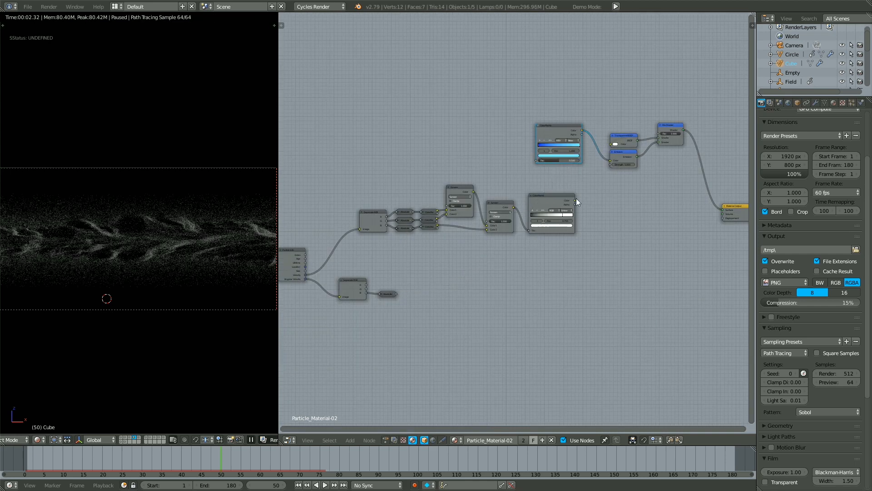
pyautogui.moveTo(576, 198)
pyautogui.mouseDown()
pyautogui.moveTo(594, 159)
pyautogui.moveTo(627, 136)
pyautogui.moveTo(654, 134)
pyautogui.moveTo(574, 200)
pyautogui.mouseUp()
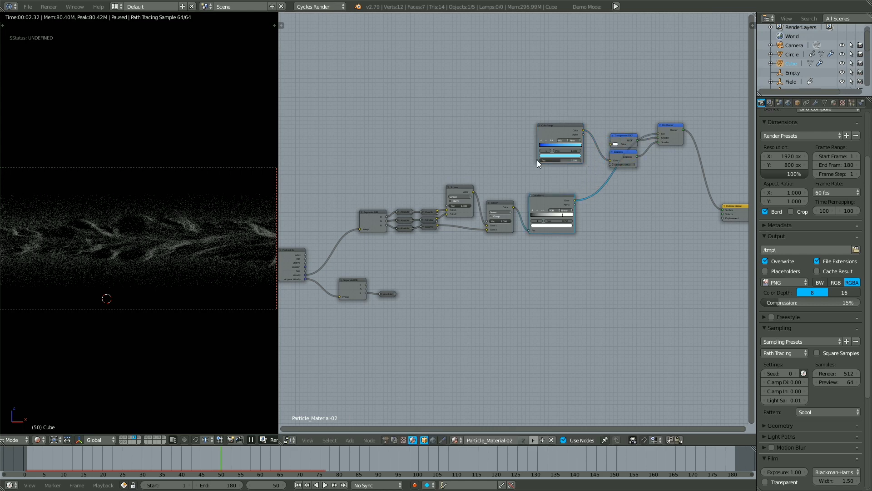
# Feed the angular-velocity Absolute output into the blue ColorRamp's Fac and set the Emission strength to 5
pyautogui.press('g')
pyautogui.click(543, 159)
pyautogui.moveTo(536, 162); pyautogui.dragTo(397, 293)
pyautogui.click(563, 137)
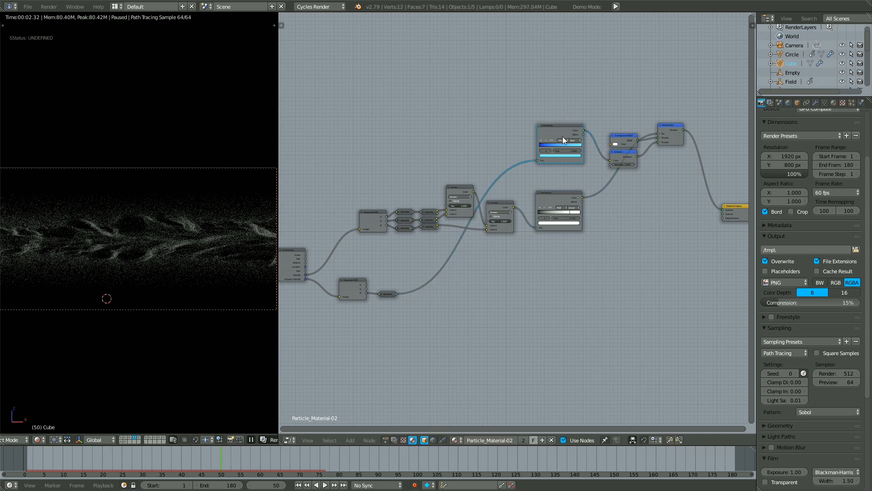
pyautogui.scroll(6, 535, 150)
pyautogui.moveTo(550, 138); pyautogui.dragTo(492, 165, button='middle')
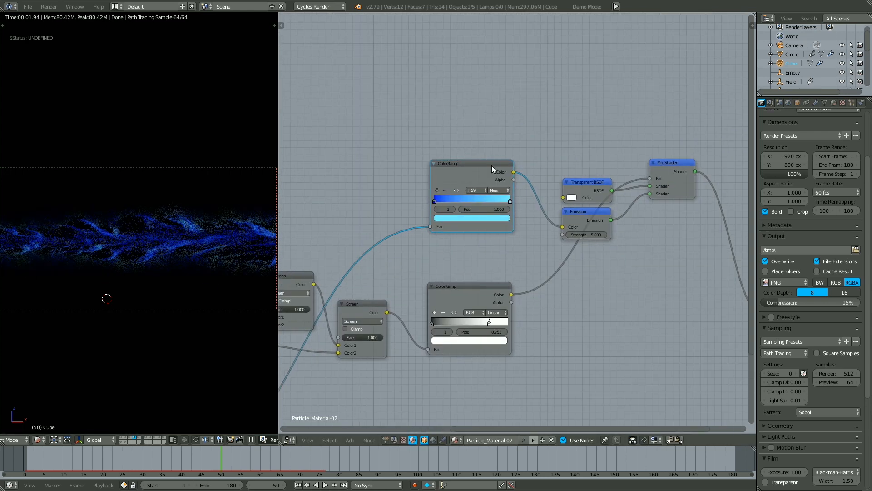
# Drive the blue ColorRamp from the last Screen node and give it four stops, including blue at 0.430 and white at the end
pyautogui.moveTo(512, 268); pyautogui.dragTo(506, 200, button='middle')
pyautogui.moveTo(506, 227); pyautogui.dragTo(425, 159)
pyautogui.moveTo(507, 191); pyautogui.dragTo(537, 247, button='middle')
pyautogui.scroll(6, 509, 220)
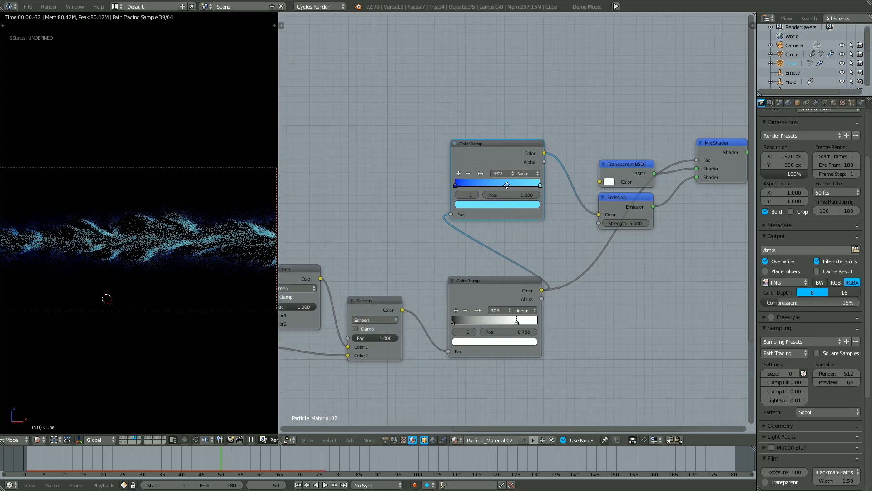
pyautogui.moveTo(502, 165); pyautogui.dragTo(562, 80, button='middle')
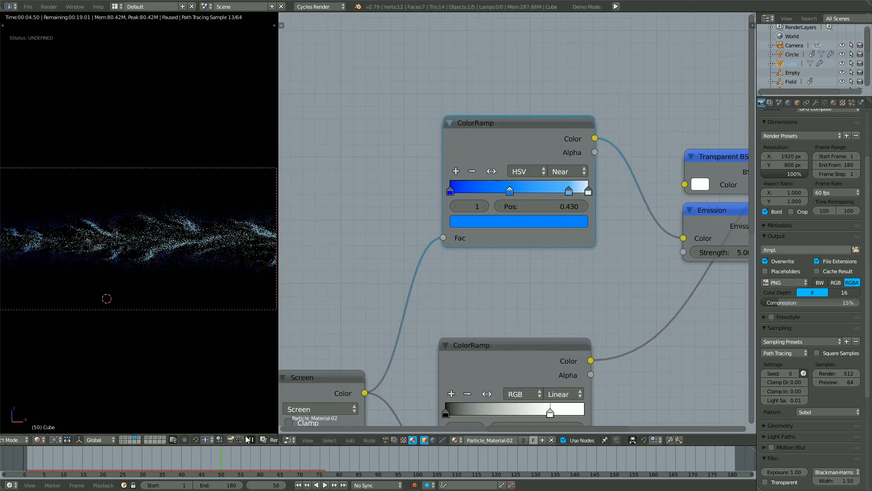
pyautogui.click(249, 440)
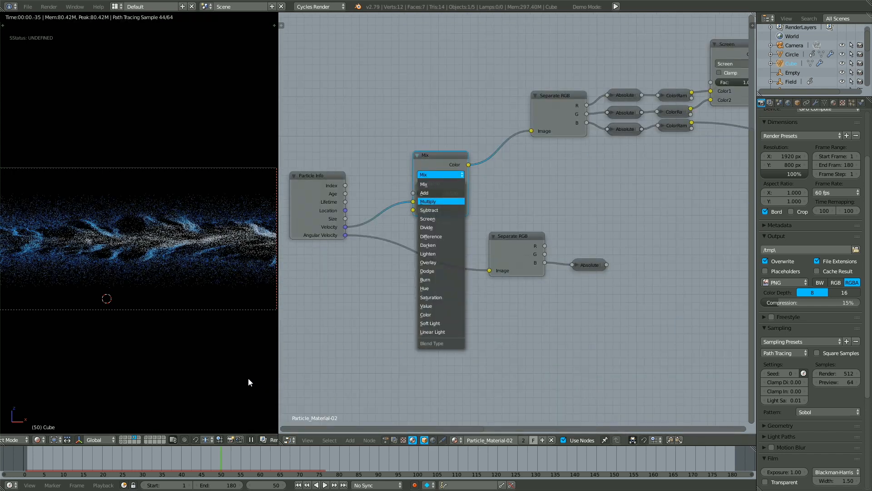
# Insert a MixRGB node set to Multiply between Velocity and the first Separate RGB, with Fac 1.000 and a grey Color2
pyautogui.click(251, 440)
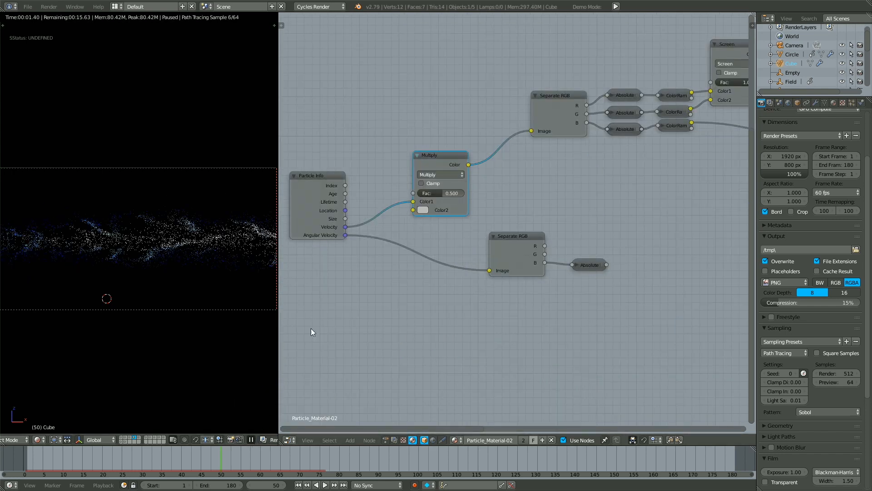
pyautogui.click(423, 210)
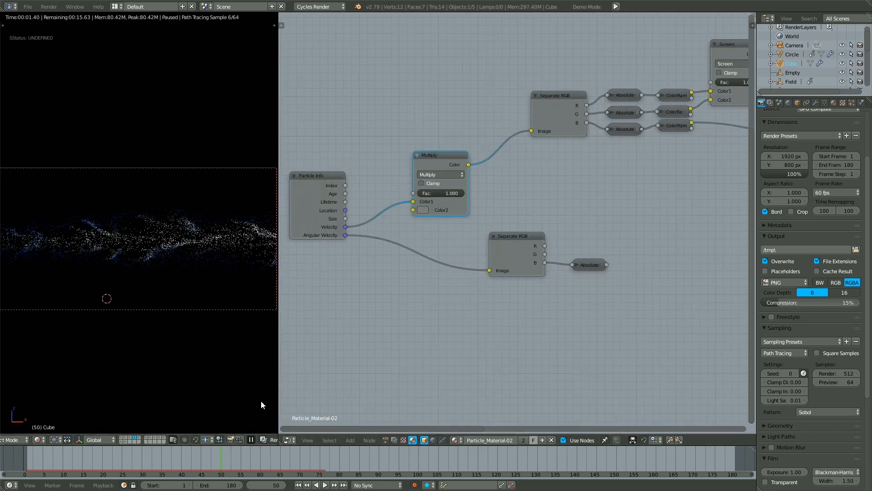
pyautogui.click(252, 439)
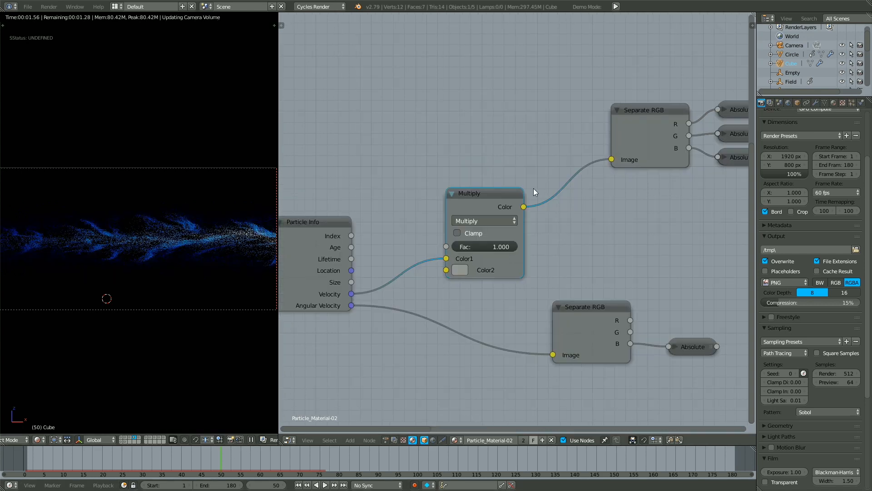
pyautogui.click(492, 246)
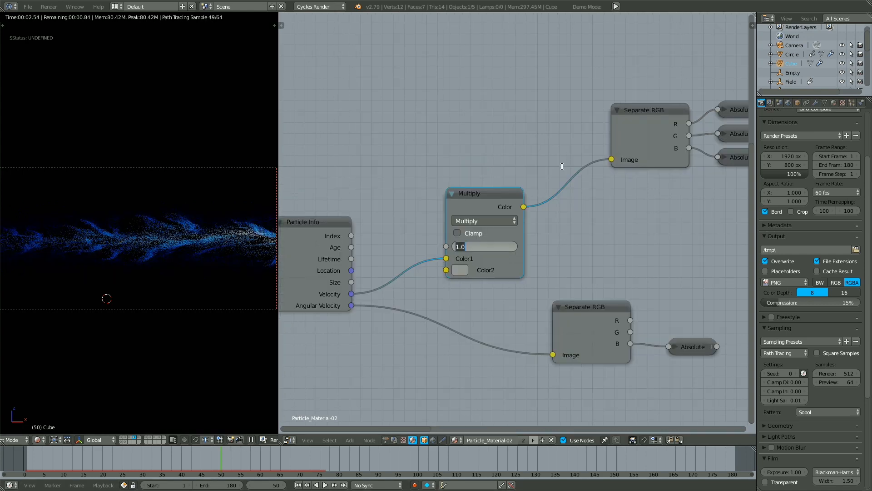
pyautogui.press('Return')
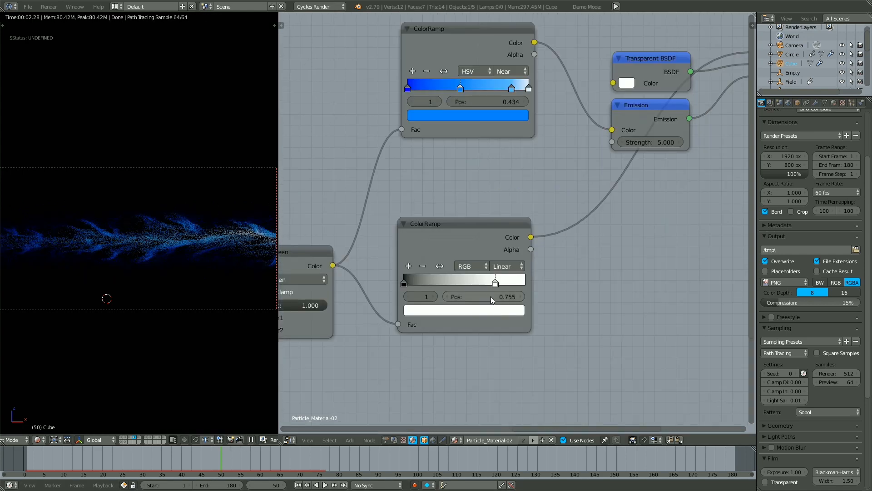
# Move the grayscale ColorRamp's white stop to position 0.523 and set its interpolation to Ease
pyautogui.moveTo(496, 283); pyautogui.dragTo(478, 279)
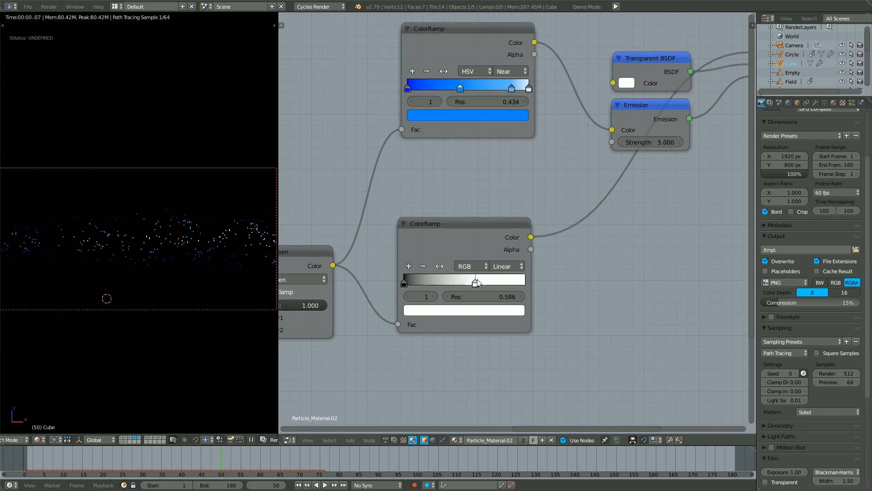
pyautogui.click(507, 267)
pyautogui.click(505, 253)
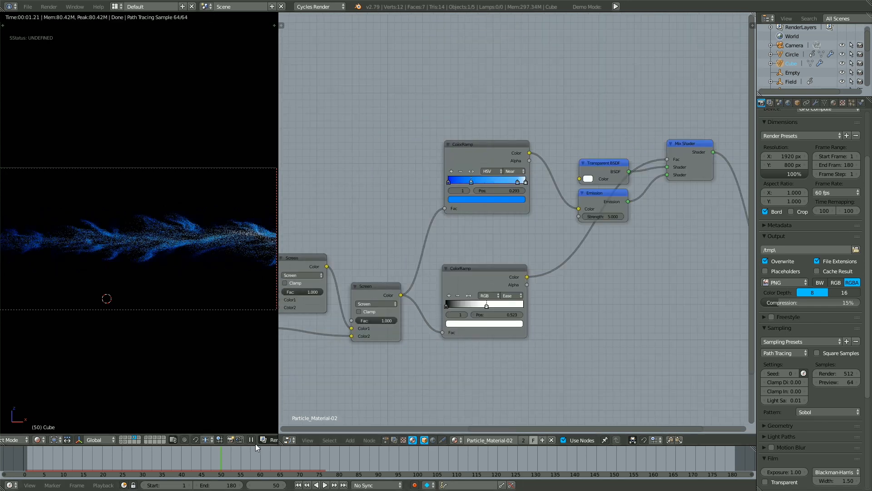
# Adjust the blue ColorRamp's first two stops, placing the second at 0.366, and save over 008.blend
pyautogui.click(251, 440)
pyautogui.moveTo(342, 299); pyautogui.dragTo(338, 351, button='middle')
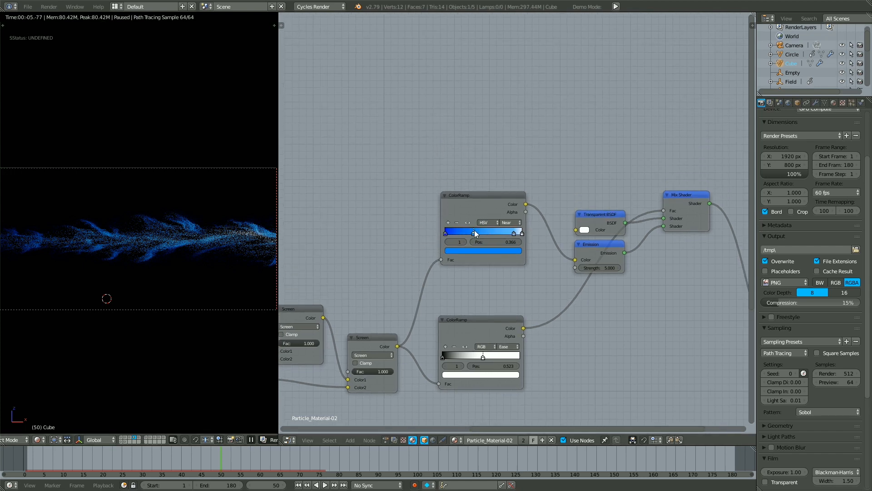
pyautogui.click(449, 231)
pyautogui.scroll(-7, 480, 260)
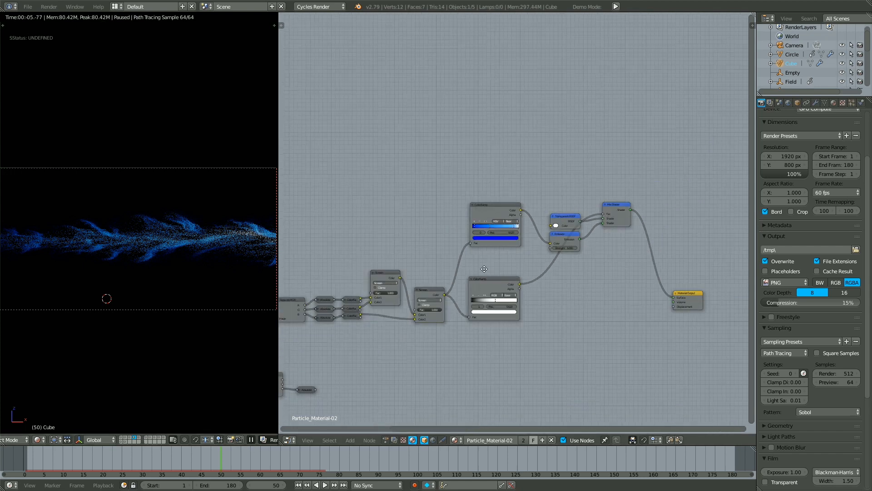
pyautogui.moveTo(507, 290); pyautogui.dragTo(512, 198, button='middle')
pyautogui.hotkey('ctrl', 's')
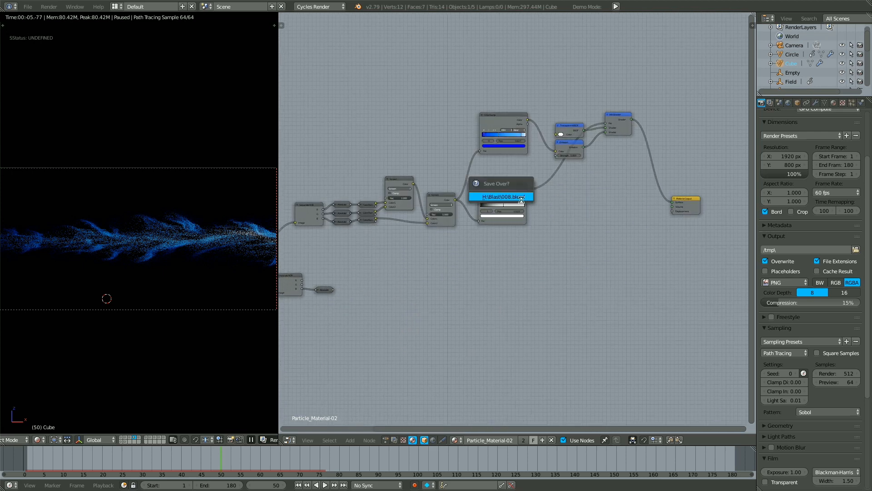
# Open the Multiply node's Color2 and preview the angular-velocity branch's Absolute output through the Viewer
pyautogui.scroll(9, 302, 234)
pyautogui.moveTo(302, 235); pyautogui.dragTo(517, 217, button='middle')
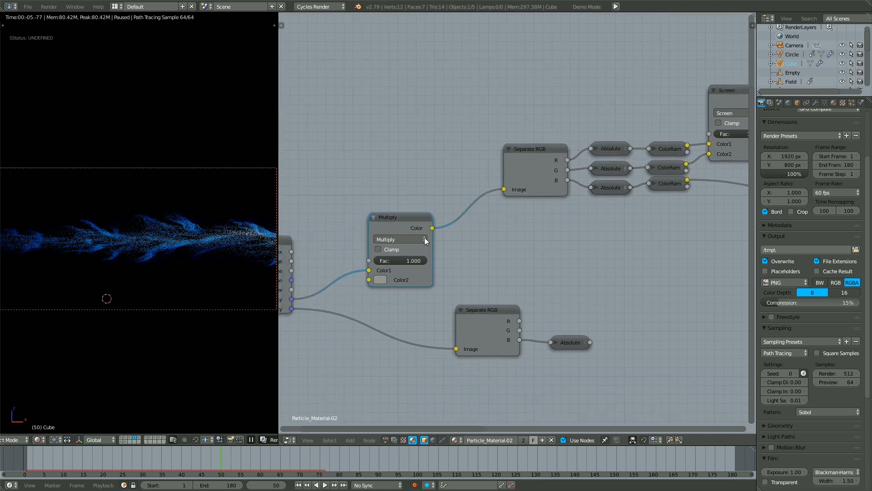
pyautogui.click(380, 280)
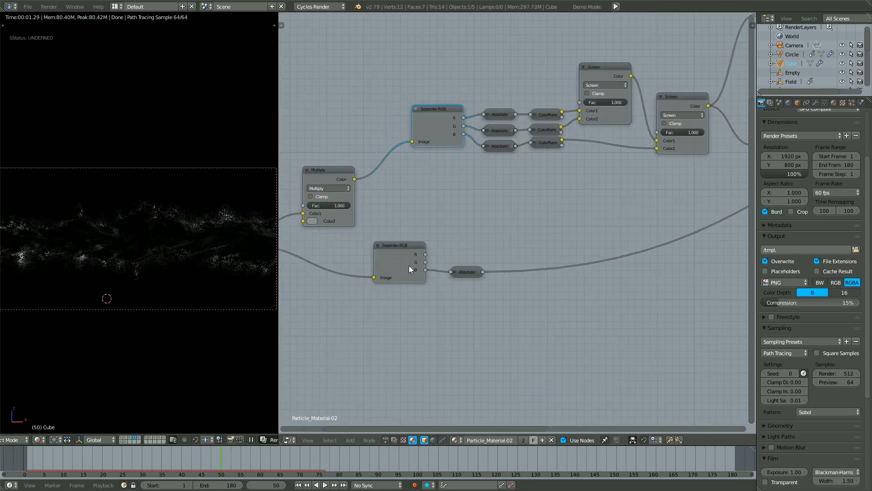
pyautogui.keyDown('ctrl'); pyautogui.keyDown('shift'); pyautogui.click(409, 265); pyautogui.keyUp('shift'); pyautogui.keyUp('ctrl')
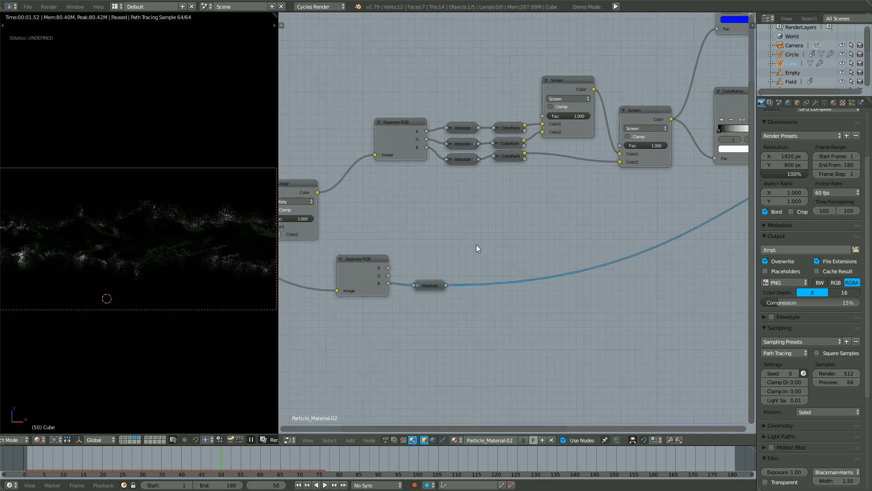
# Add a Logarithm Math node before the Viewer, combining the second Separate RGB's G channel with the Absolute output
pyautogui.hotkey('shift', 'a')
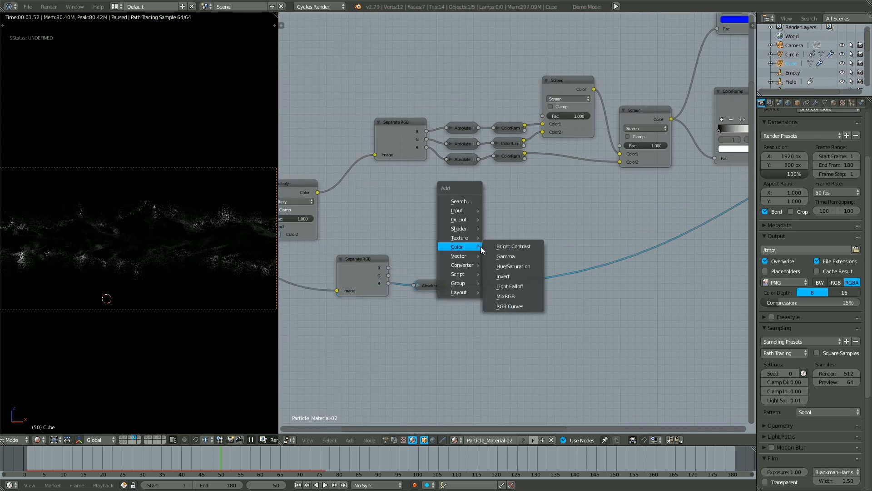
pyautogui.moveTo(466, 265)
pyautogui.click(505, 314)
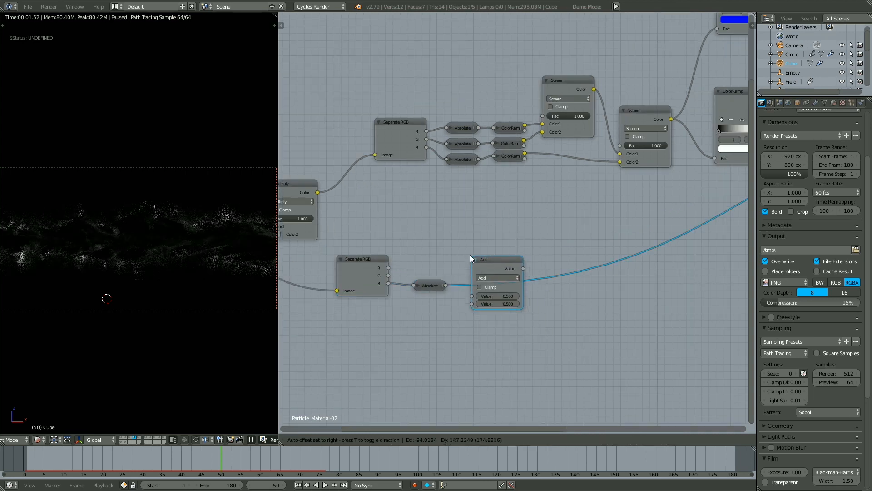
pyautogui.click(504, 227)
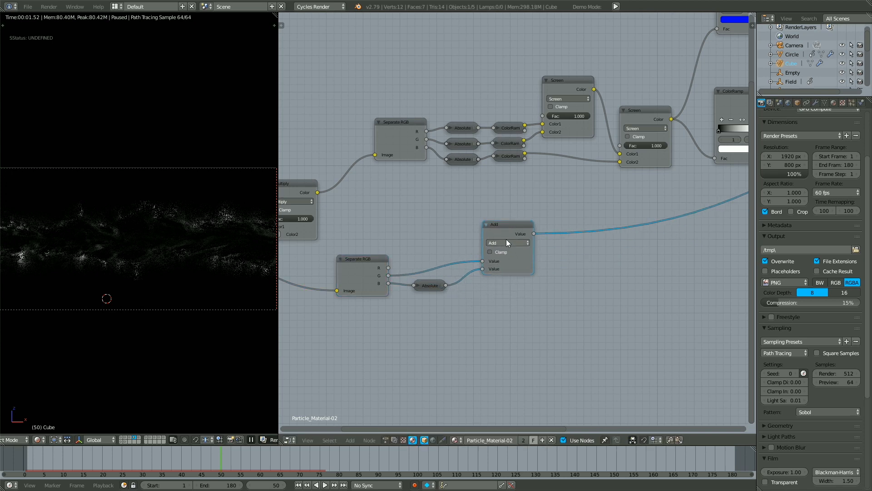
pyautogui.click(507, 241)
pyautogui.click(507, 178)
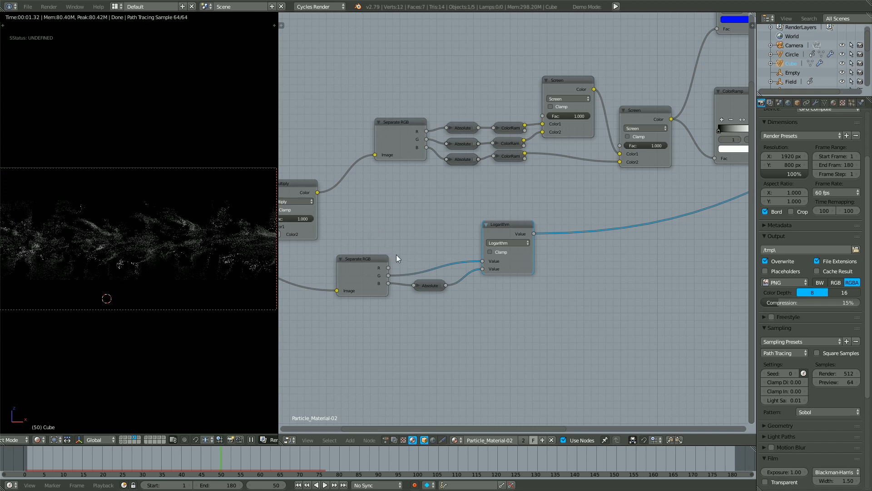
# Reselect the Logarithm operation and try the R channel as its first value
pyautogui.moveTo(397, 255); pyautogui.dragTo(393, 294, button='middle')
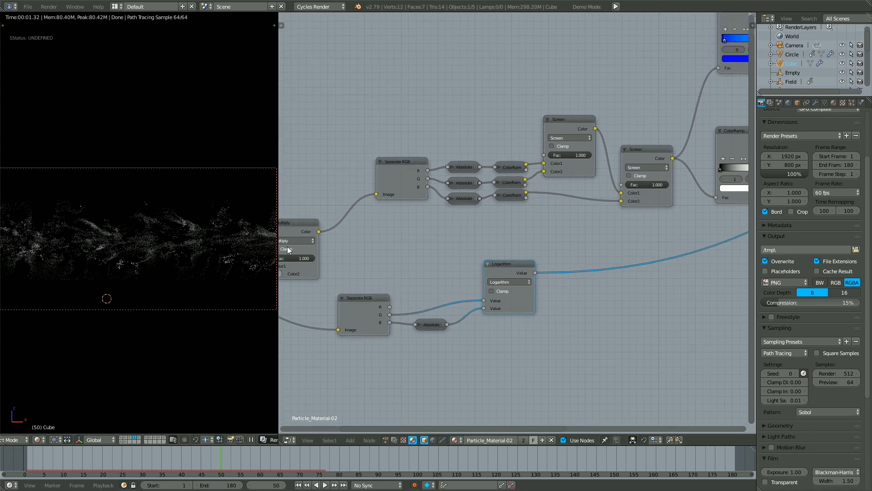
pyautogui.click(506, 282)
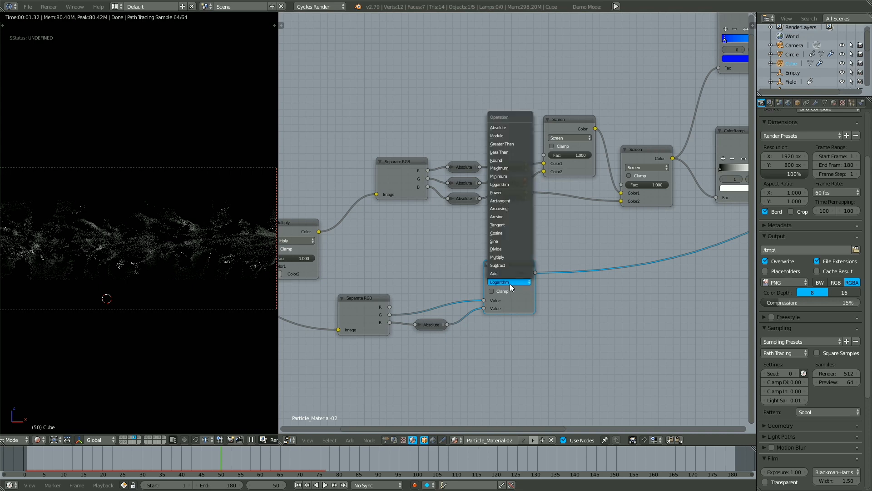
pyautogui.click(513, 184)
pyautogui.moveTo(414, 284); pyautogui.dragTo(425, 258, button='middle')
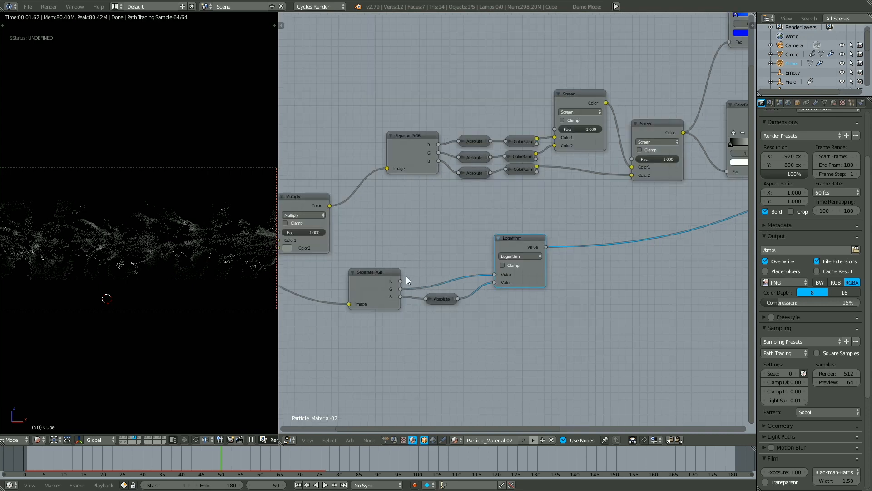
pyautogui.moveTo(402, 280); pyautogui.dragTo(509, 276)
# Reconnect the G channel to the Logarithm node's first value and insert a ColorRamp between the node and the Viewer
pyautogui.moveTo(487, 224); pyautogui.dragTo(429, 212, button='middle')
pyautogui.moveTo(342, 277); pyautogui.dragTo(463, 262)
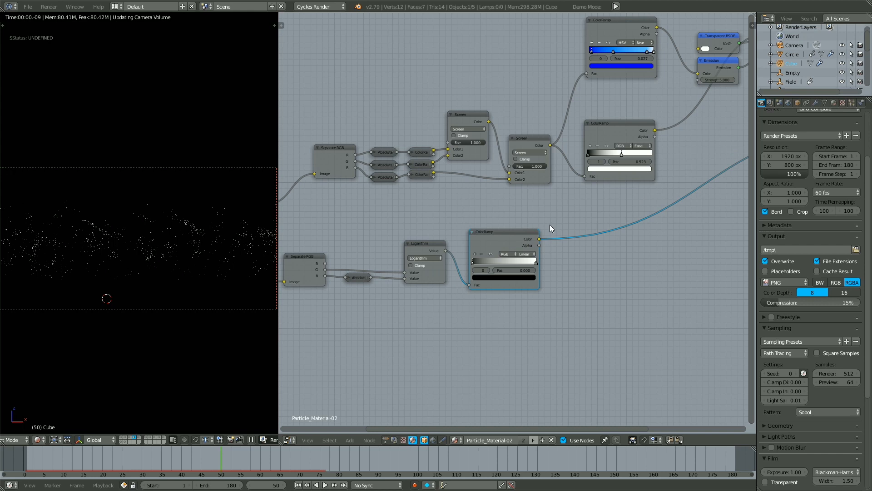
pyautogui.moveTo(518, 234); pyautogui.dragTo(511, 230, button='middle')
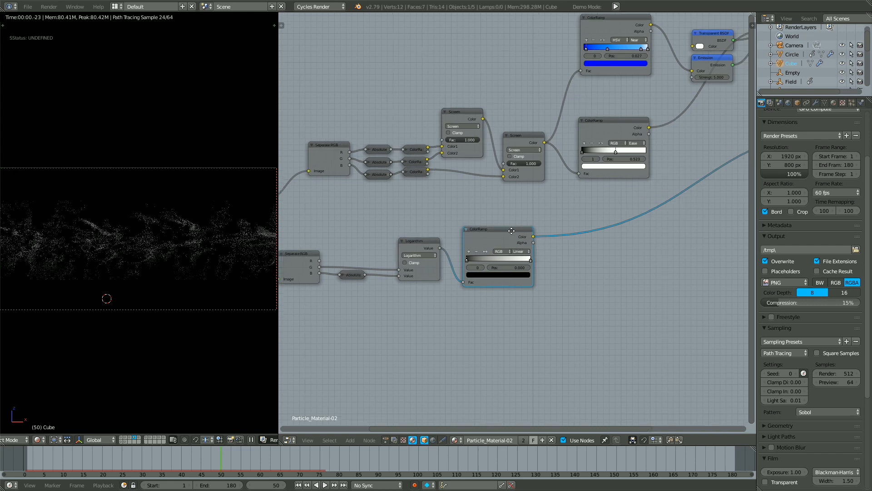
# Move the angular-velocity branch's new ColorRamp away from the Logarithm node to make room between them
pyautogui.scroll(1, 502, 214)
pyautogui.scroll(1, 484, 223)
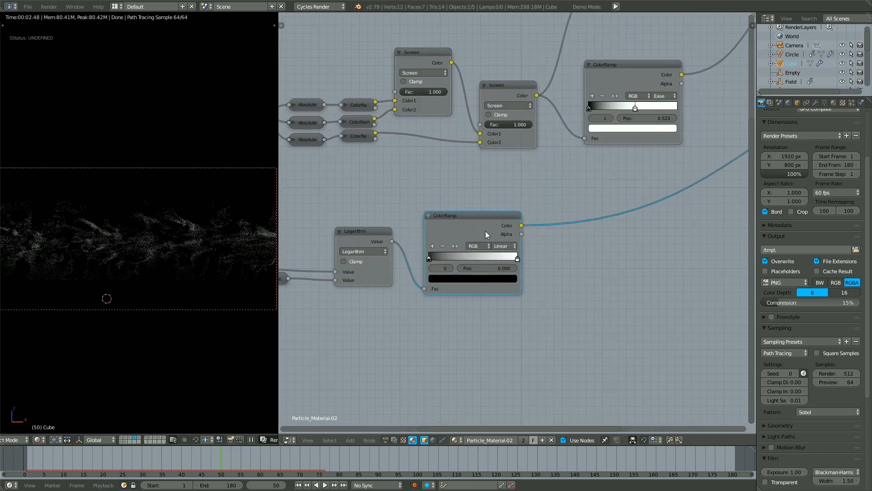
pyautogui.moveTo(486, 235)
pyautogui.mouseDown()
pyautogui.moveTo(482, 213)
pyautogui.moveTo(476, 225)
pyautogui.mouseUp()
pyautogui.scroll(-5, 548, 198)
pyautogui.moveTo(548, 197); pyautogui.dragTo(466, 262, button='middle')
pyautogui.scroll(2, 464, 263)
pyautogui.moveTo(349, 324); pyautogui.dragTo(535, 225, button='middle')
pyautogui.scroll(-5, 510, 222)
pyautogui.moveTo(546, 204); pyautogui.dragTo(593, 203)
pyautogui.scroll(5, 623, 186)
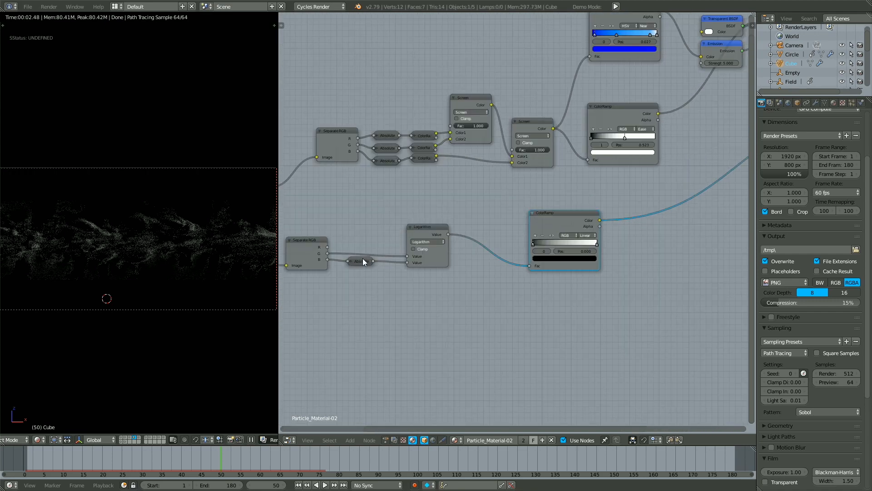
# Duplicate the Absolute node into the link between the Logarithm node and the ColorRamp, and close the gap to the ColorRamp
pyautogui.click(364, 262)
pyautogui.hotkey('shift', 'd')
pyautogui.click(488, 263)
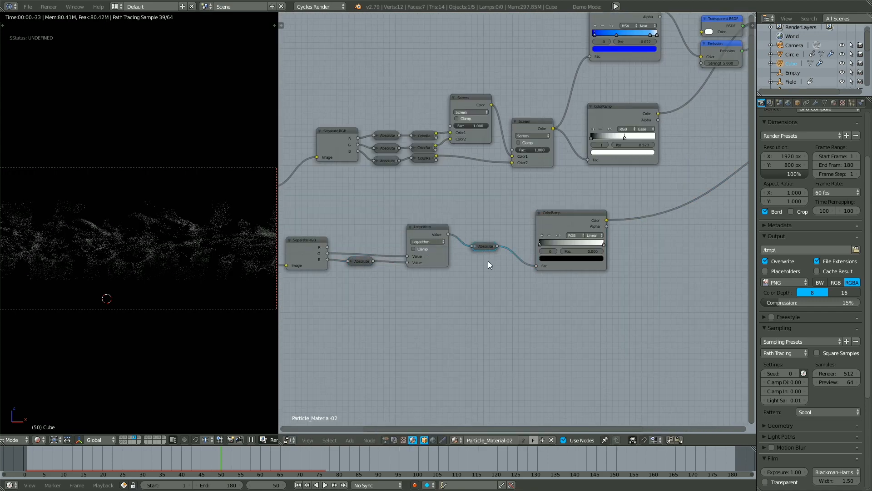
pyautogui.moveTo(574, 226); pyautogui.dragTo(556, 219)
pyautogui.moveTo(516, 210); pyautogui.dragTo(496, 198, button='middle')
# Put a reroute on the last Screen node's output and move the transparency ColorRamp further away from it
pyautogui.hotkey('shift', 'a')
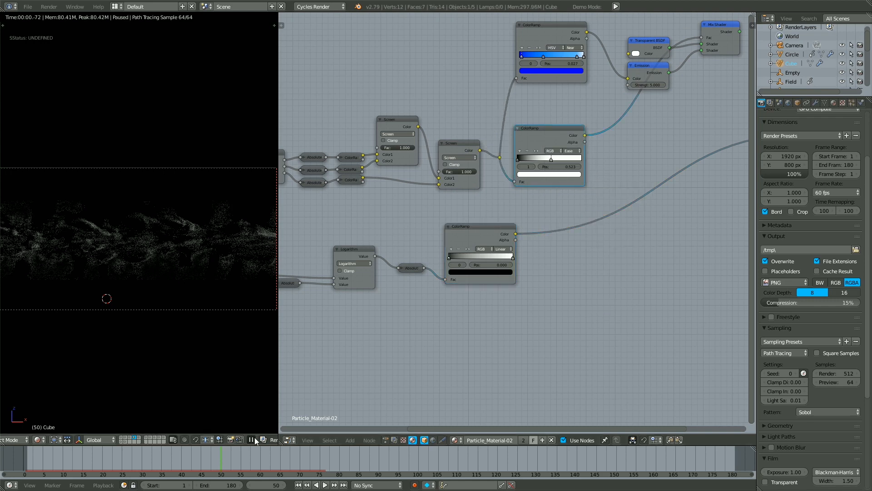
pyautogui.click(501, 157)
pyautogui.moveTo(543, 142); pyautogui.dragTo(600, 124)
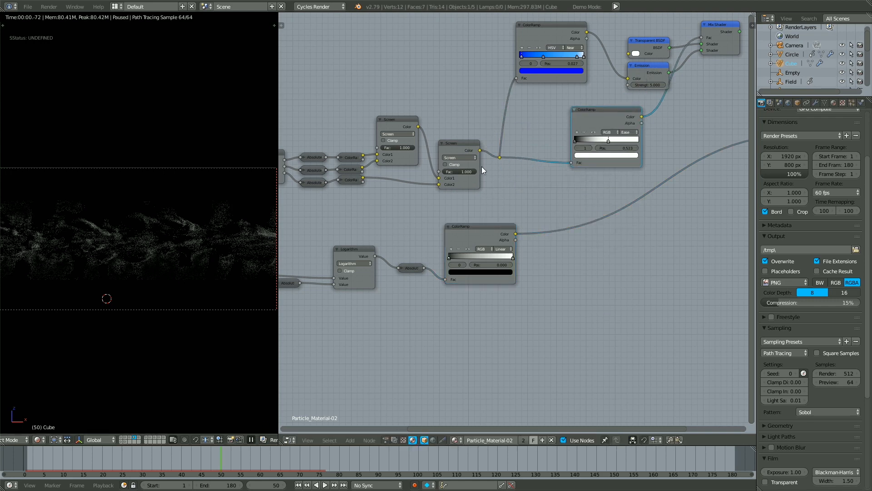
# Switch the reroute to a MixRGB node, reposition it, and connect the angular-velocity ColorRamp's Color output to its Color2
pyautogui.click(500, 156)
pyautogui.hotkey('shift', 's')
pyautogui.moveTo(503, 154)
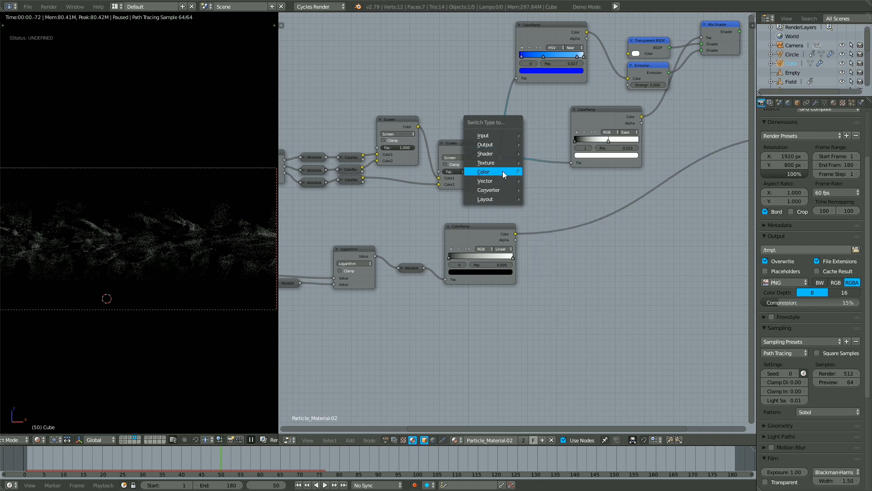
pyautogui.moveTo(486, 172)
pyautogui.click(554, 216)
pyautogui.moveTo(506, 167); pyautogui.dragTo(525, 162)
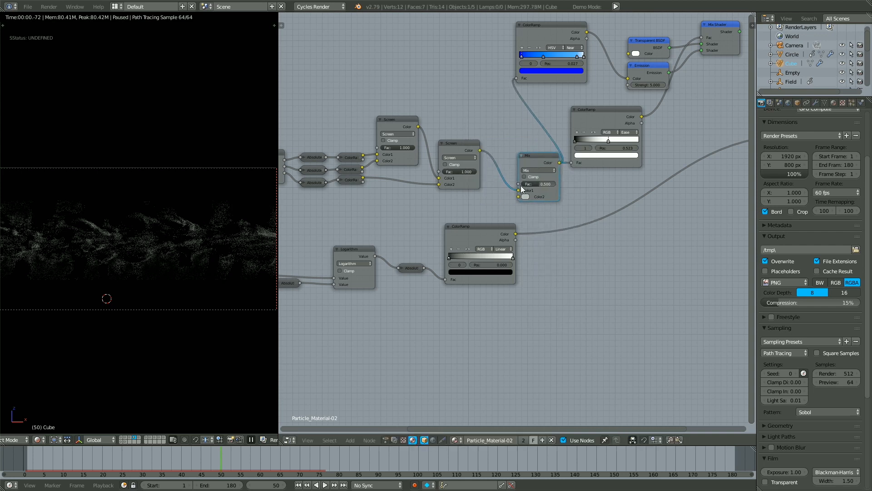
pyautogui.moveTo(515, 234); pyautogui.dragTo(472, 241)
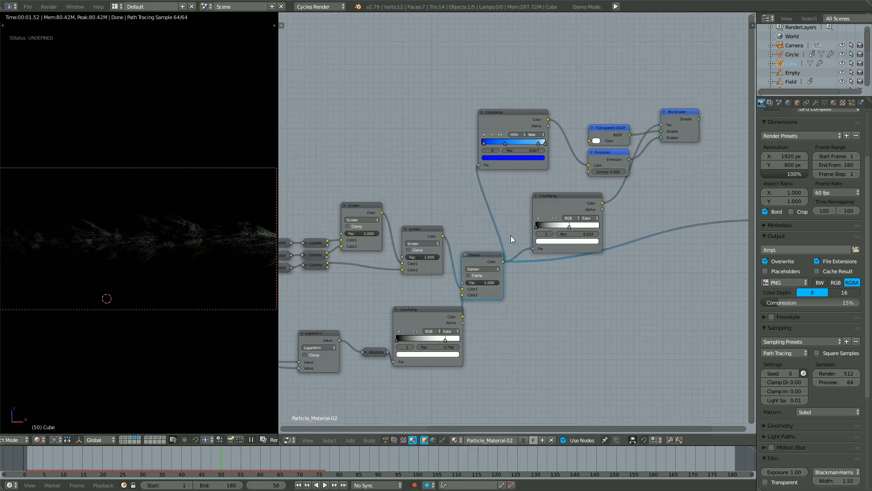
# Reconnect the transparency ColorRamp's Fac directly to the last Screen node's output and rearrange both nodes
pyautogui.scroll(3, 509, 229)
pyautogui.moveTo(508, 227); pyautogui.dragTo(530, 189, button='middle')
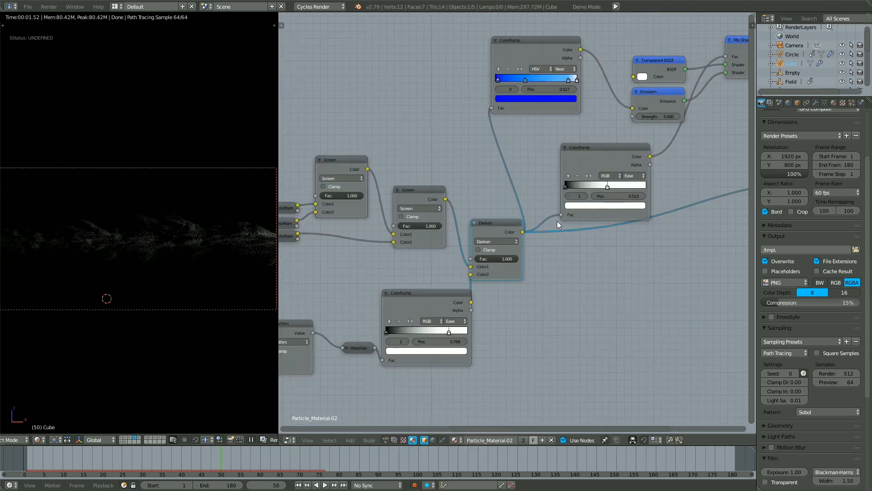
pyautogui.moveTo(561, 215); pyautogui.dragTo(446, 199)
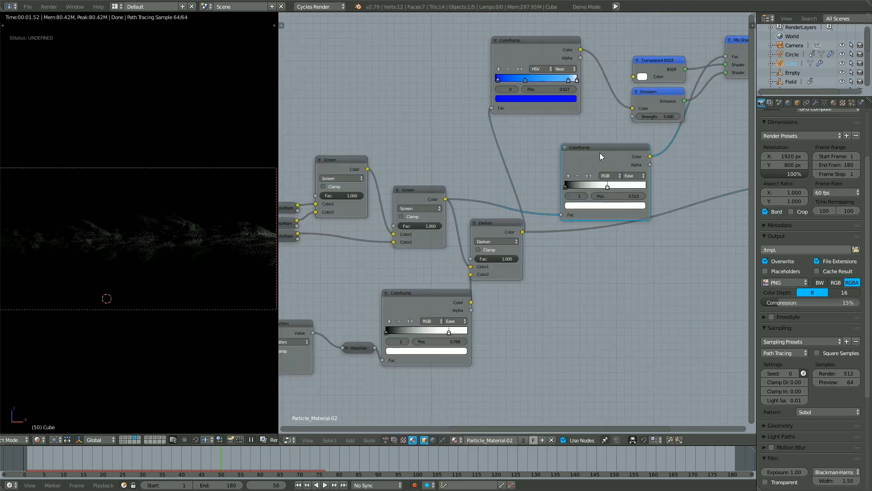
pyautogui.moveTo(599, 153); pyautogui.dragTo(582, 145)
pyautogui.moveTo(421, 193); pyautogui.dragTo(415, 163)
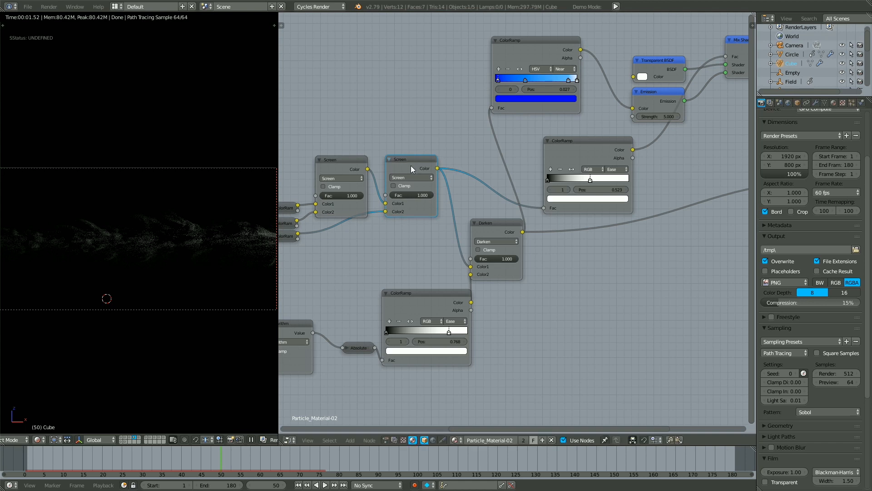
# Switch the Darken node to Dodge and slide the angular-velocity ColorRamp's white stop to about 0.705
pyautogui.scroll(-3, 466, 224)
pyautogui.click(536, 186)
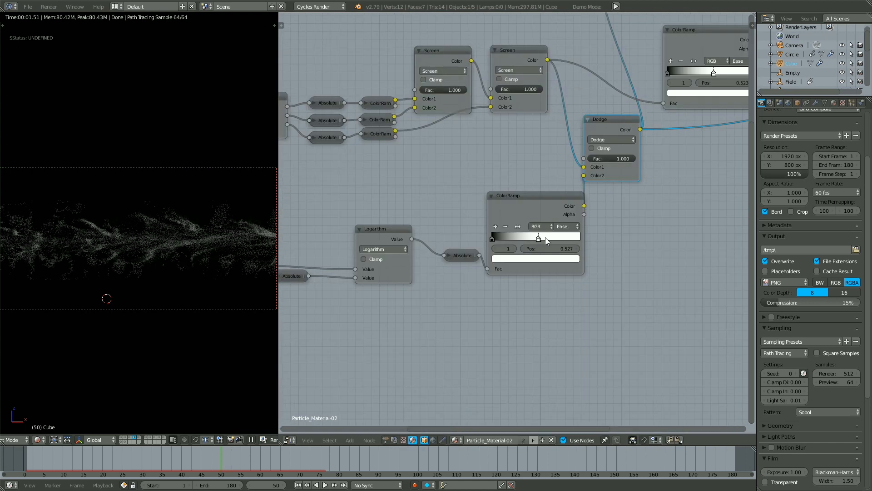
pyautogui.moveTo(546, 237); pyautogui.dragTo(564, 256)
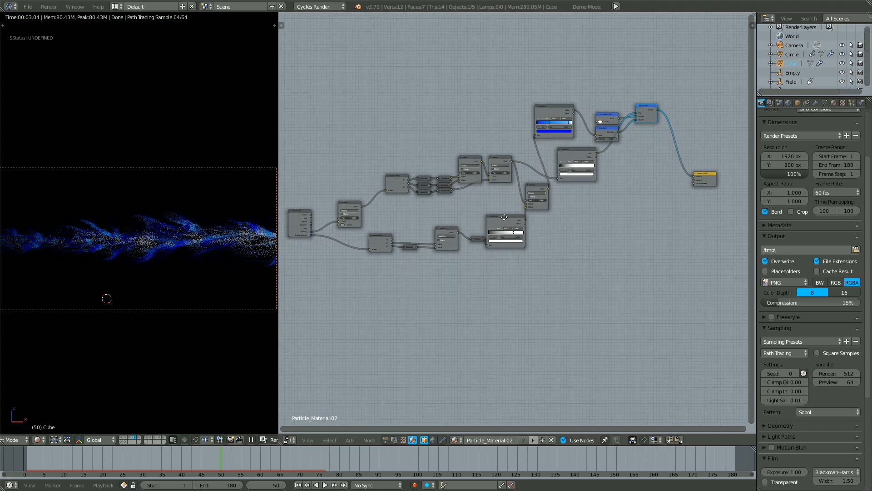
# Set the Overlay node's factor to 0.6
pyautogui.scroll(3, 556, 180)
pyautogui.click(536, 223)
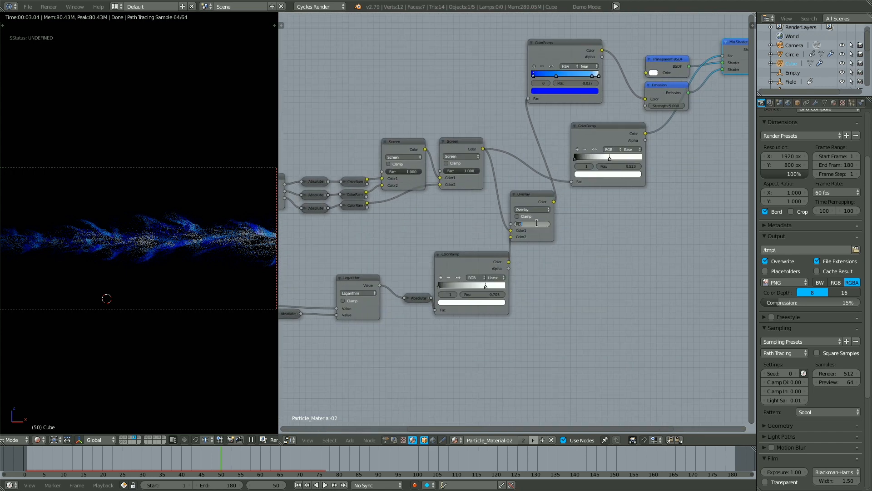
pyautogui.press('BackSpace')
pyautogui.write('.6')
pyautogui.press('Return')
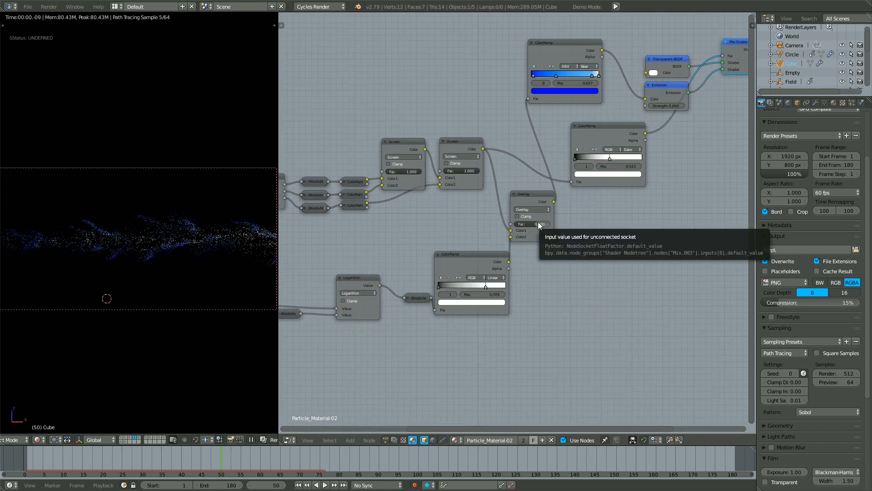
# Shift the blue emission ColorRamp's colour stops towards its start, placing stop 2 at 0.855
pyautogui.scroll(4, 564, 86)
pyautogui.moveTo(563, 86); pyautogui.dragTo(554, 209, button='middle')
pyautogui.moveTo(495, 190); pyautogui.dragTo(491, 189)
pyautogui.moveTo(539, 190); pyautogui.dragTo(516, 189)
pyautogui.moveTo(608, 189); pyautogui.dragTo(603, 190)
pyautogui.moveTo(463, 126); pyautogui.dragTo(415, 201, button='middle')
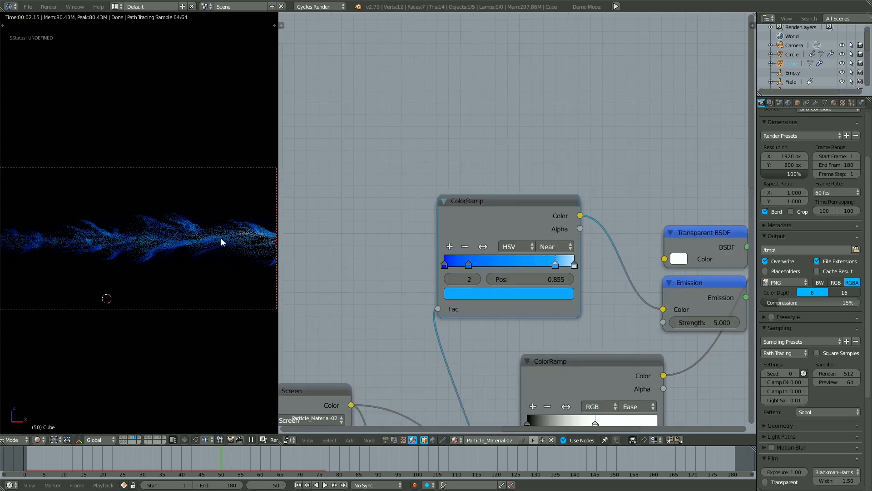
# Compare Ease and Linear interpolation on the transparency ColorRamp and set it to Linear
pyautogui.moveTo(392, 234); pyautogui.dragTo(372, 190, button='middle')
pyautogui.scroll(-10, 371, 189)
pyautogui.moveTo(406, 331); pyautogui.dragTo(420, 198, button='middle')
pyautogui.scroll(-5, 427, 182)
pyautogui.scroll(2, 495, 191)
pyautogui.scroll(2, 505, 176)
pyautogui.moveTo(506, 176); pyautogui.dragTo(376, 250, button='middle')
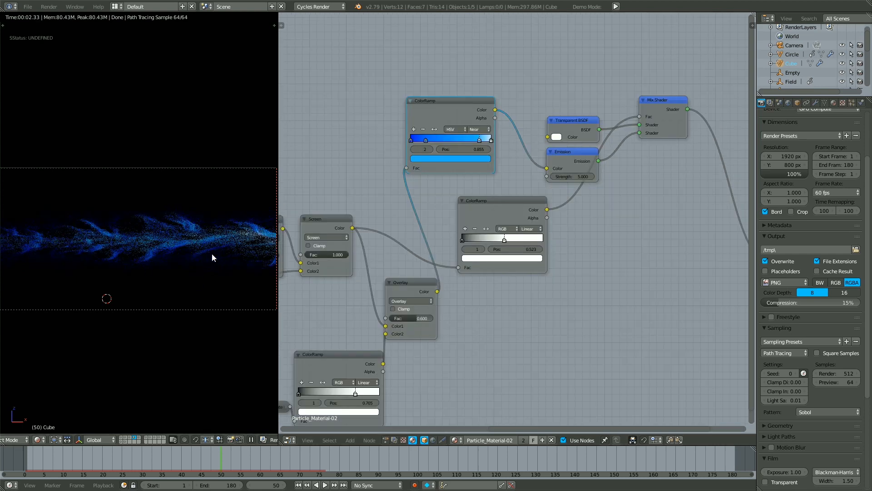
pyautogui.click(531, 228)
pyautogui.click(535, 221)
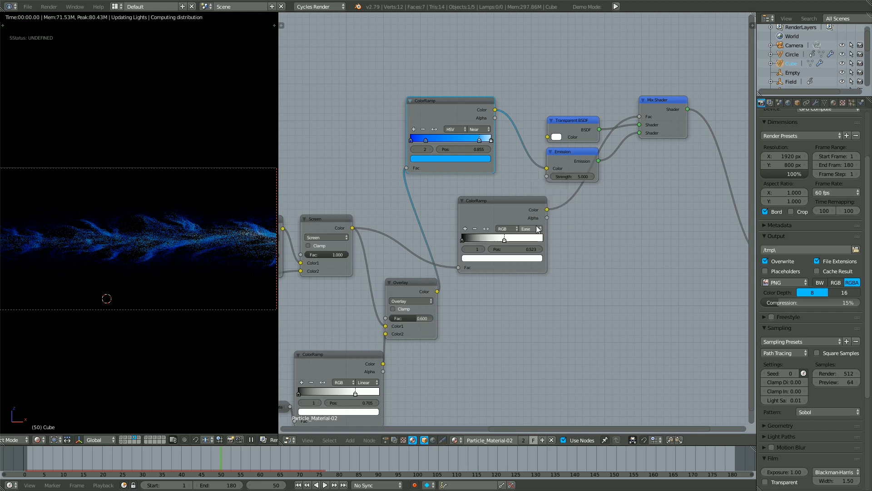
pyautogui.click(535, 228)
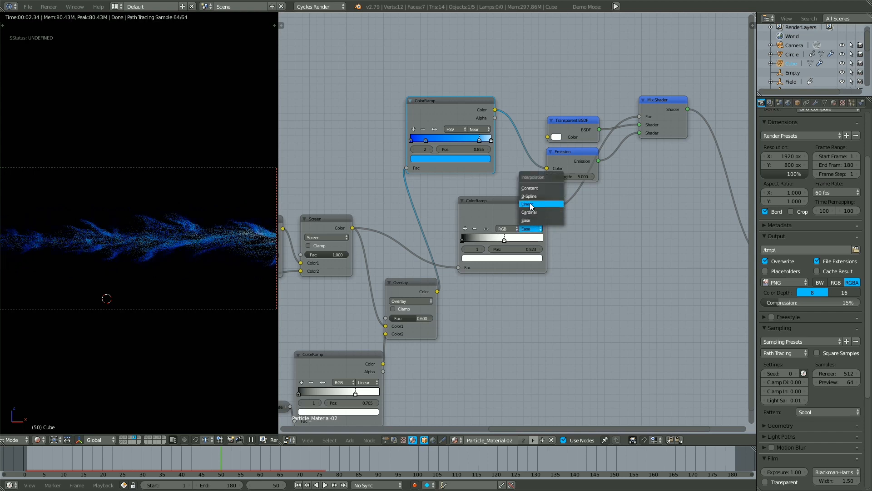
pyautogui.click(532, 202)
# Slide the blue ColorRamp's stop 1 to about 0.375 and the transparency ColorRamp's white stop to about 0.459
pyautogui.scroll(2, 484, 215)
pyautogui.moveTo(427, 140); pyautogui.dragTo(437, 135)
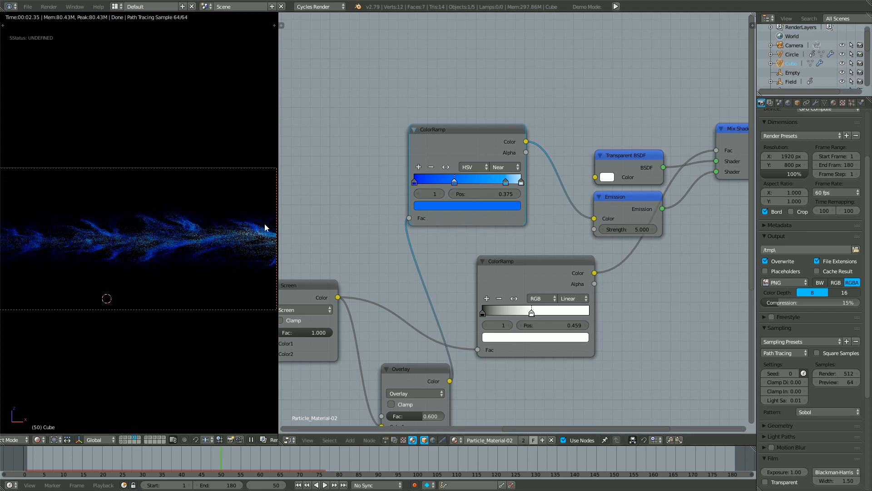
pyautogui.scroll(-7, 412, 251)
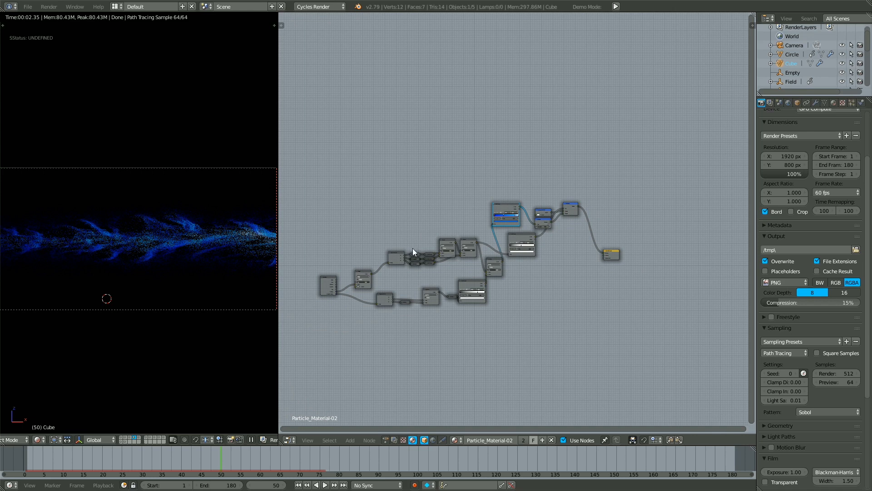
pyautogui.scroll(3, 413, 248)
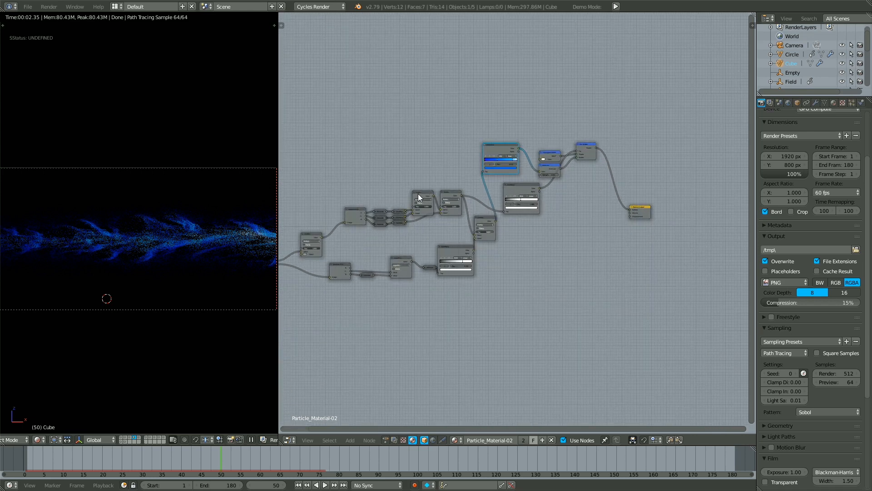
# Save the project file and select the Mix Shader node
pyautogui.click(419, 195)
pyautogui.hotkey('ctrl', 's')
pyautogui.click(586, 152)
pyautogui.moveTo(584, 155); pyautogui.dragTo(497, 170, button='middle')
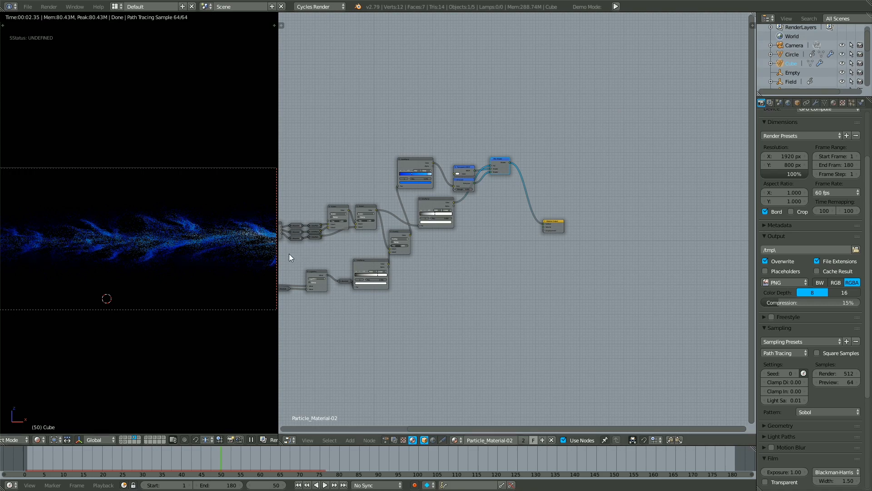
# Feed the Particle Info node's Velocity output into a third Separate RGB node and preview that node through the Viewer
pyautogui.moveTo(293, 262); pyautogui.dragTo(475, 209, button='middle')
pyautogui.scroll(7, 473, 209)
pyautogui.moveTo(330, 245); pyautogui.dragTo(417, 189, button='middle')
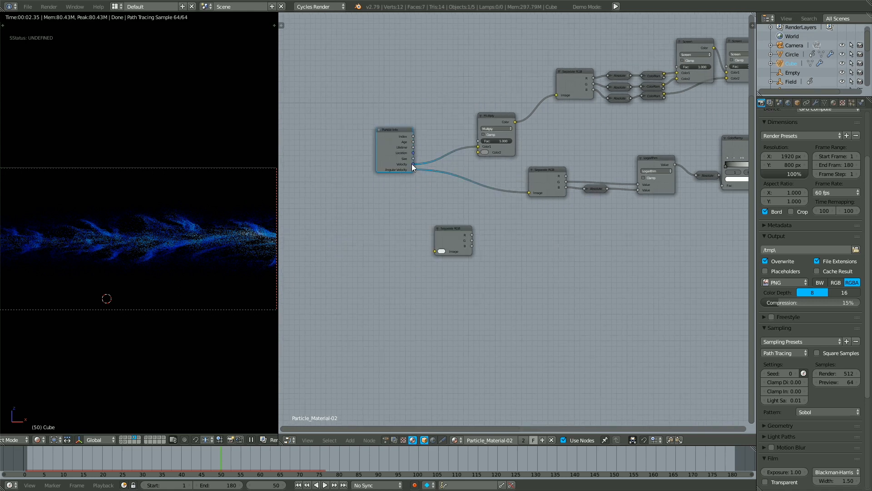
pyautogui.moveTo(413, 164); pyautogui.dragTo(471, 241)
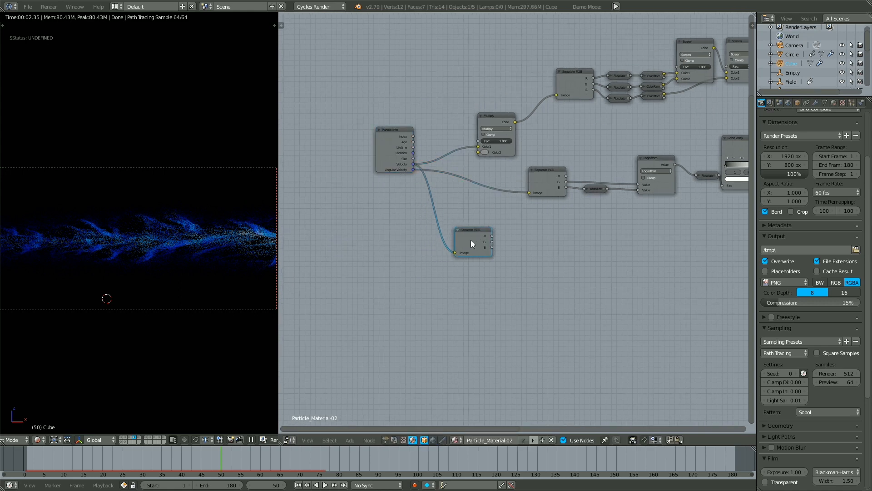
pyautogui.keyDown('ctrl'); pyautogui.keyDown('shift'); pyautogui.click(471, 241); pyautogui.keyUp('shift'); pyautogui.keyUp('ctrl')
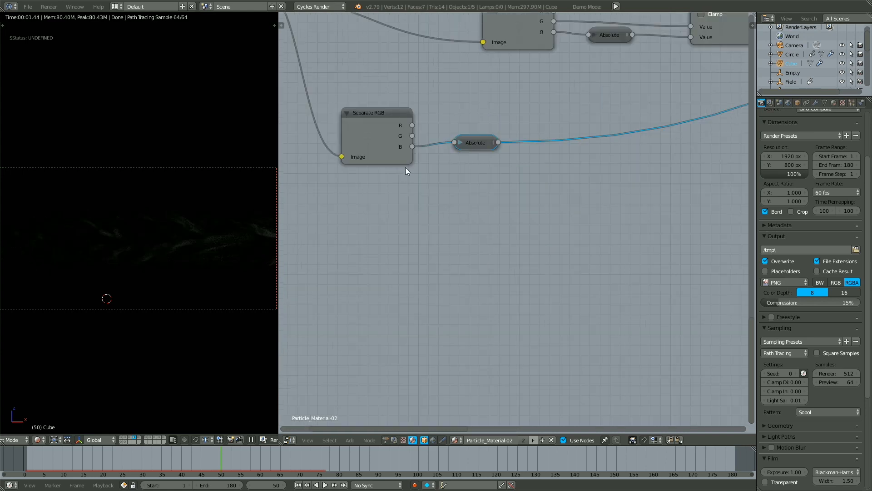
# Add a ColorRamp between the third Separate RGB branch's Absolute node and the Viewer
pyautogui.moveTo(405, 168); pyautogui.dragTo(389, 207, button='middle')
pyautogui.moveTo(445, 181)
pyautogui.mouseDown()
pyautogui.moveTo(452, 191)
pyautogui.moveTo(448, 185)
pyautogui.mouseUp()
pyautogui.hotkey('shift', 'a')
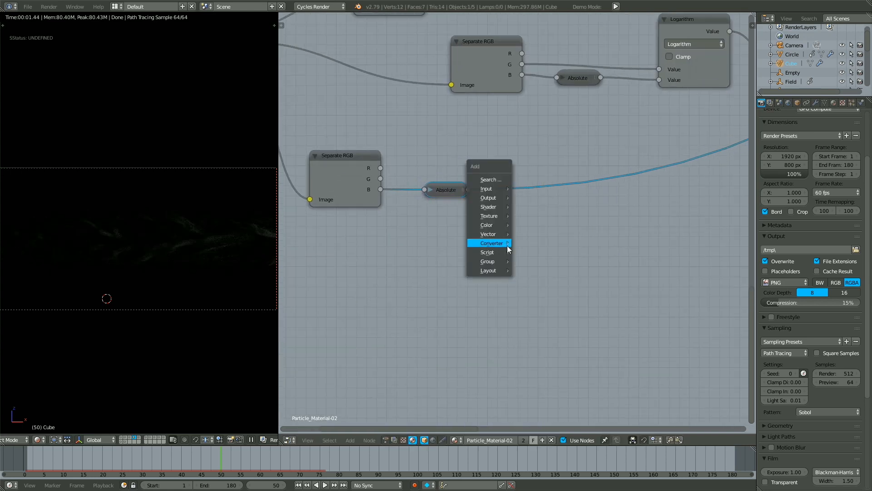
pyautogui.moveTo(507, 246)
pyautogui.click(537, 251)
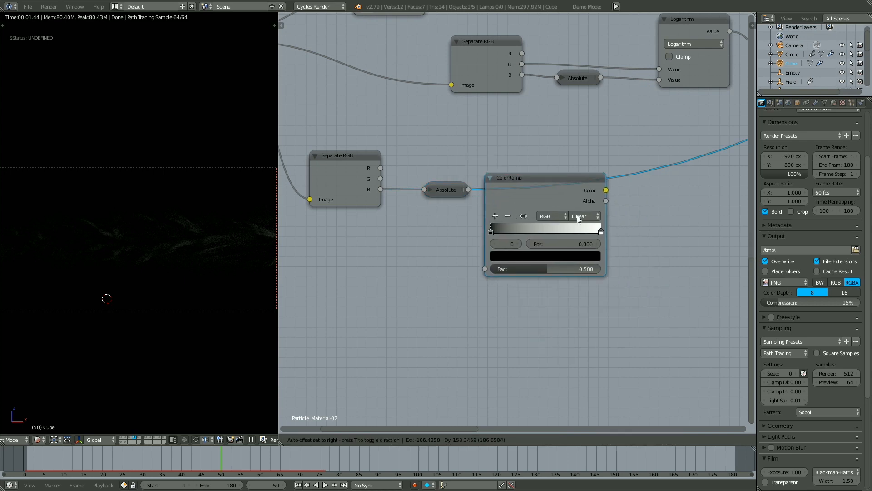
pyautogui.click(601, 214)
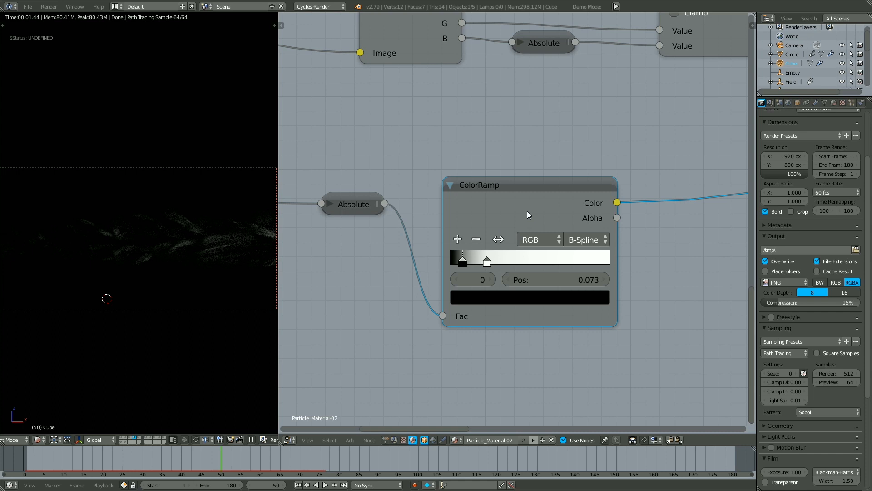
# Move the new ColorRamp away from the Absolute node, spread its stops to 0 and about 0.995, and set Linear interpolation
pyautogui.moveTo(527, 211); pyautogui.dragTo(541, 211)
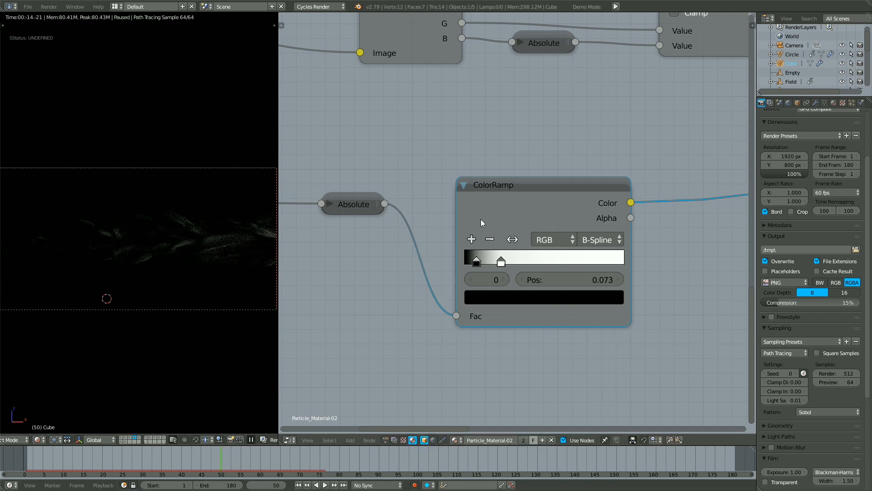
pyautogui.moveTo(481, 195); pyautogui.dragTo(549, 177)
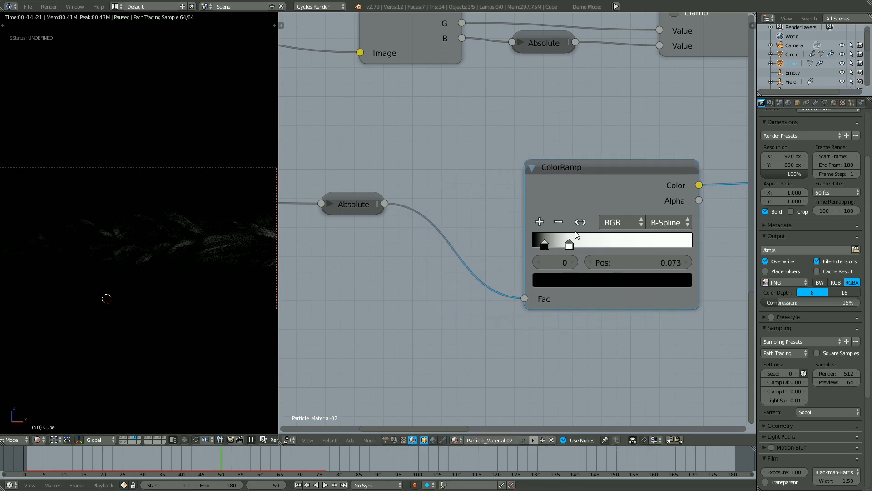
pyautogui.moveTo(572, 242); pyautogui.dragTo(708, 212)
pyautogui.moveTo(576, 238); pyautogui.dragTo(506, 239)
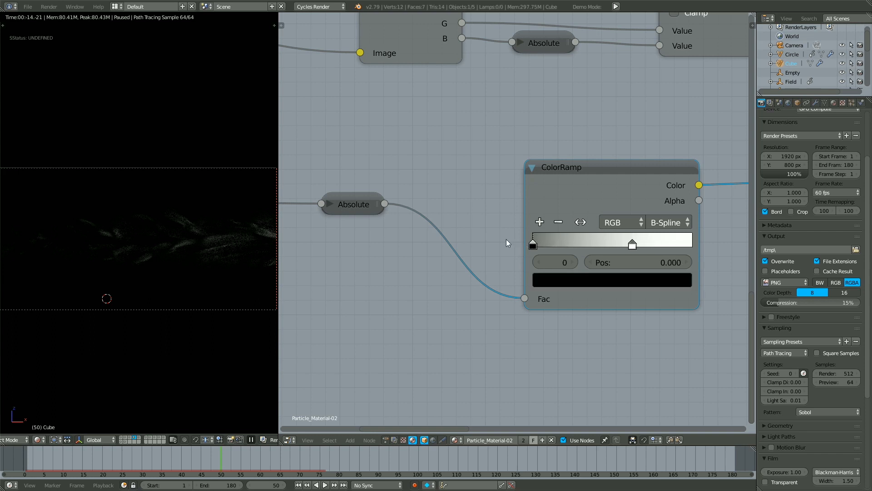
pyautogui.moveTo(616, 243); pyautogui.dragTo(691, 243)
pyautogui.click(666, 222)
pyautogui.click(659, 172)
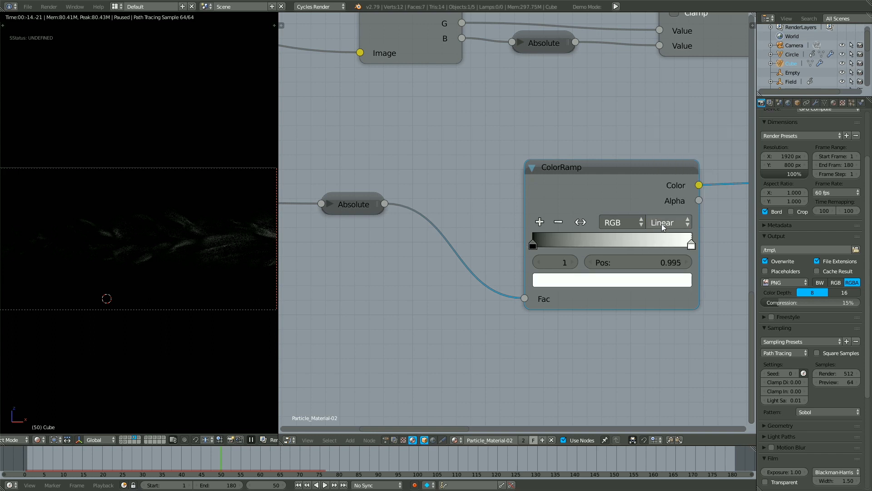
# Insert an RGB Curves node between the Absolute node and the new ColorRamp, and preview it through the Viewer
pyautogui.scroll(-3, 663, 228)
pyautogui.hotkey('shift', 'a')
pyautogui.moveTo(484, 241)
pyautogui.click(538, 297)
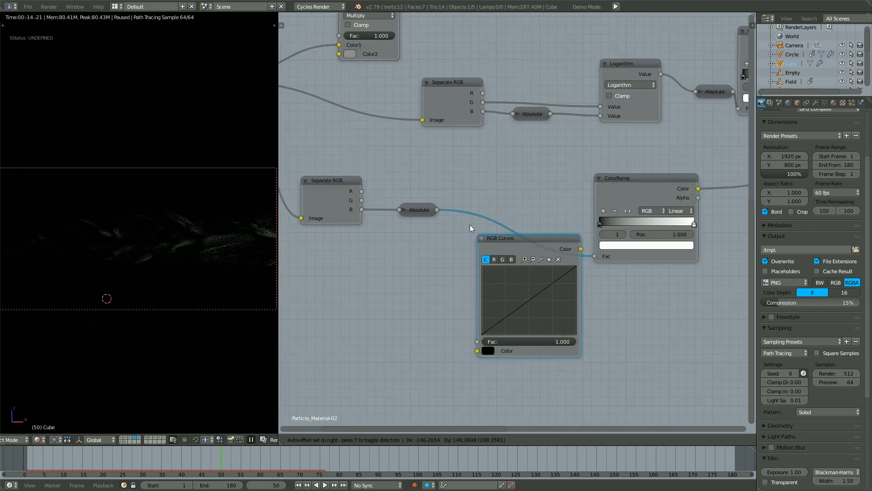
pyautogui.click(464, 192)
pyautogui.keyDown('ctrl'); pyautogui.keyDown('shift'); pyautogui.click(518, 213); pyautogui.keyUp('shift'); pyautogui.keyUp('ctrl')
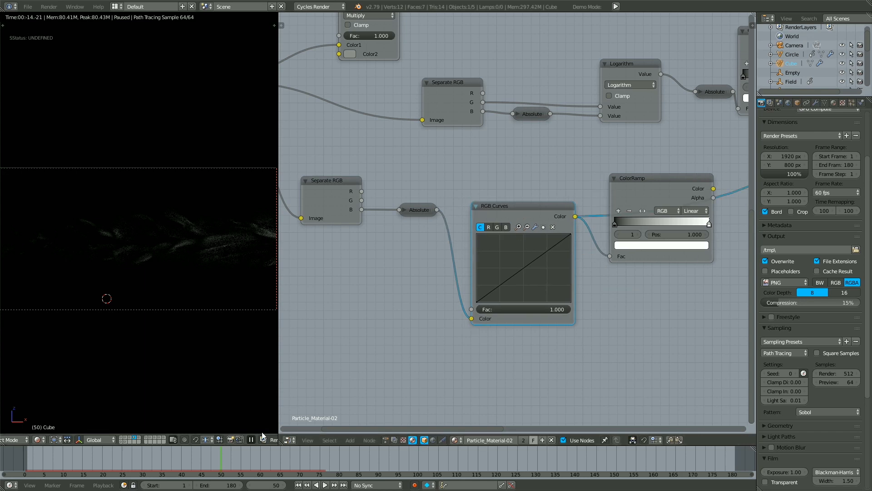
# Bend the RGB Curves node's combined curve upward with a control point at about X 0.318, Y 0.875
pyautogui.moveTo(523, 268); pyautogui.dragTo(458, 237)
pyautogui.scroll(3, 465, 224)
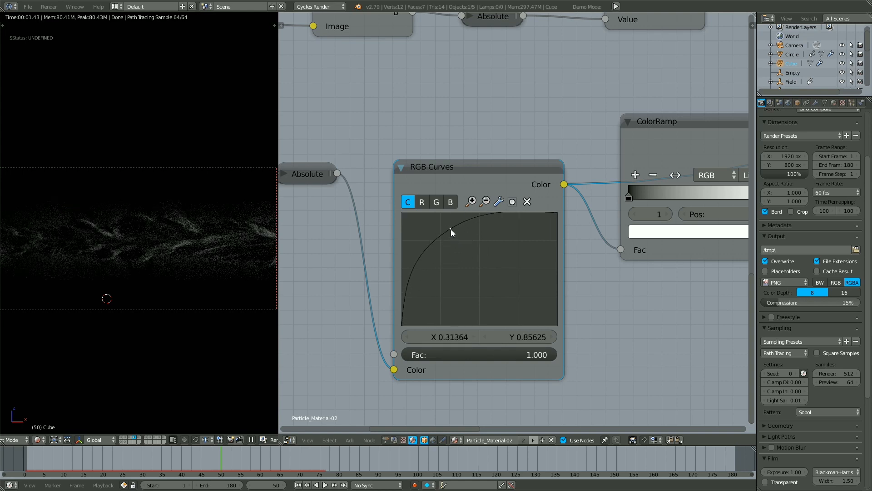
pyautogui.moveTo(451, 229); pyautogui.dragTo(448, 228)
pyautogui.scroll(-3, 450, 228)
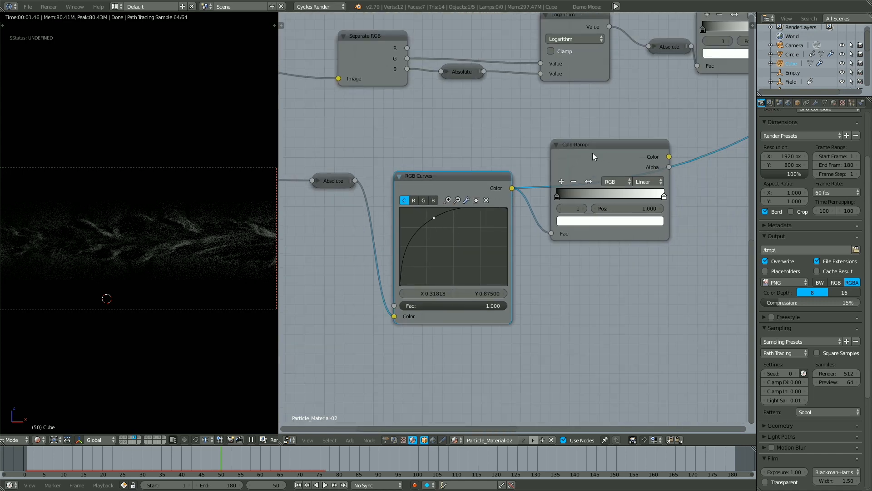
# Set the ColorRamp after RGB Curves to B-Spline interpolation, move its black stop to about 0.399 and shift its white stop inward
pyautogui.click(648, 181)
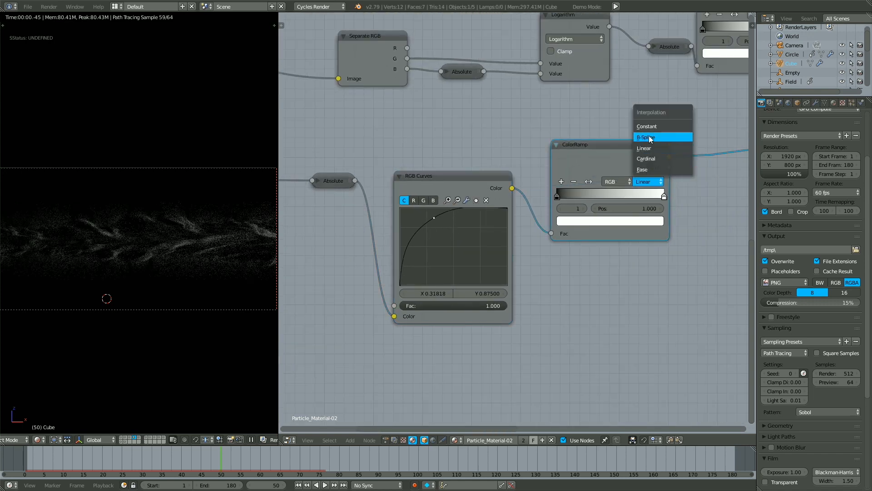
pyautogui.click(648, 138)
pyautogui.click(562, 195)
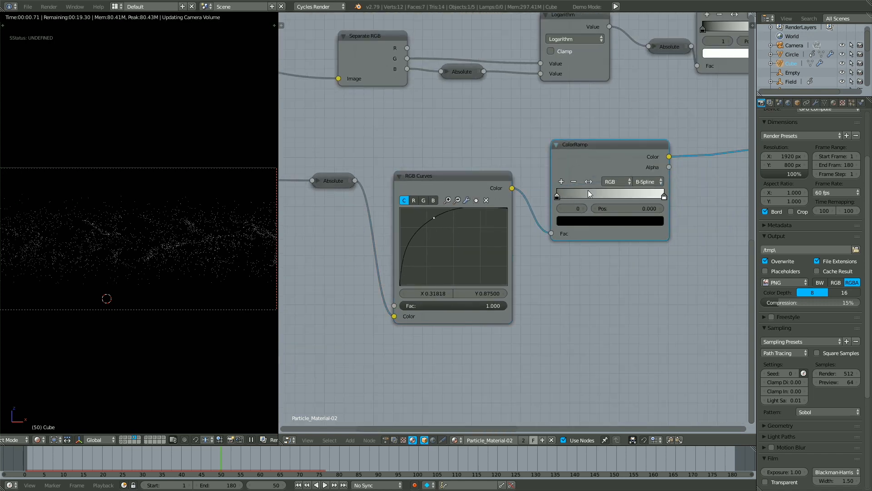
pyautogui.moveTo(614, 194); pyautogui.dragTo(591, 195)
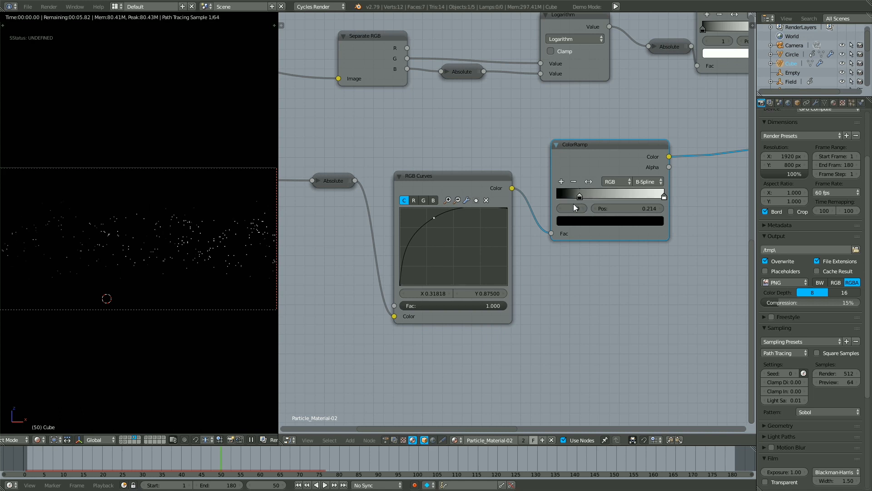
pyautogui.moveTo(507, 259); pyautogui.dragTo(480, 243, button='middle')
pyautogui.scroll(3, 481, 242)
pyautogui.moveTo(499, 209); pyautogui.dragTo(518, 205)
pyautogui.moveTo(610, 196); pyautogui.dragTo(624, 198)
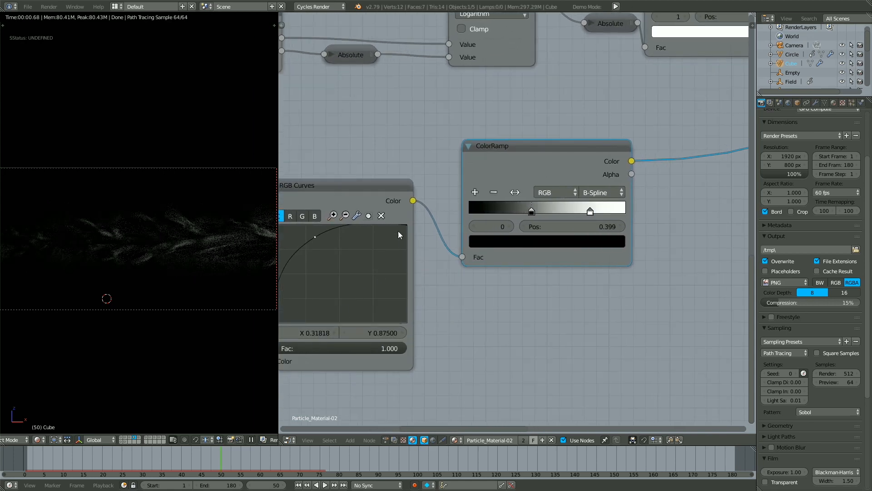
# Move the black stop of the B-Spline ColorRamp to about 0.473
pyautogui.keyDown('ctrl'); pyautogui.moveTo(432, 202); pyautogui.dragTo(437, 198, button='middle'); pyautogui.keyUp('ctrl')
pyautogui.scroll(-8, 438, 199)
pyautogui.moveTo(443, 228); pyautogui.dragTo(421, 279, button='middle')
pyautogui.scroll(5, 421, 279)
pyautogui.moveTo(519, 310); pyautogui.dragTo(485, 231, button='middle')
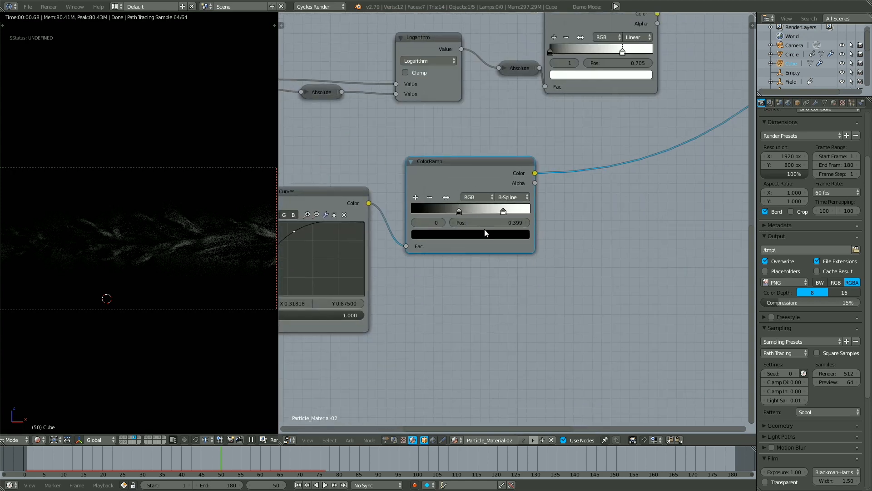
pyautogui.scroll(-5, 486, 222)
pyautogui.moveTo(477, 213); pyautogui.dragTo(483, 215)
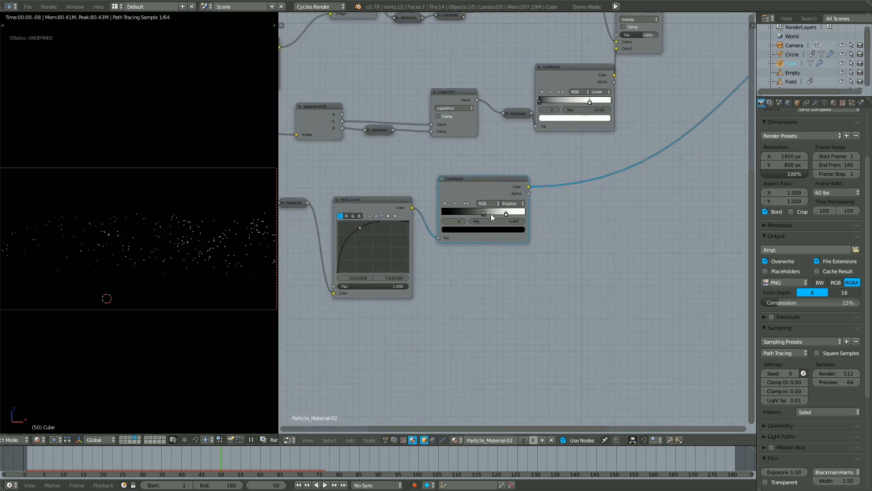
pyautogui.scroll(1, 465, 252)
# Move the third branch's Separate RGB, Absolute, RGB Curves and ColorRamp nodes further below the other two branches
pyautogui.moveTo(329, 248); pyautogui.dragTo(423, 257, button='middle')
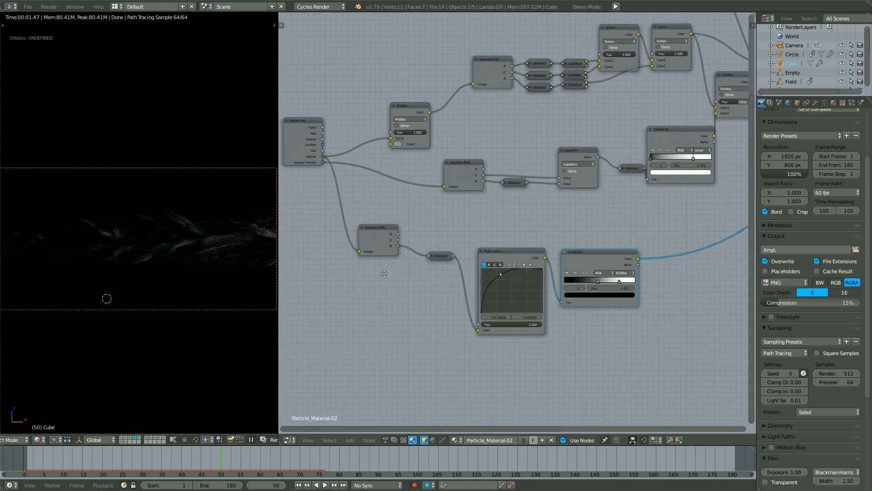
pyautogui.scroll(-5, 423, 257)
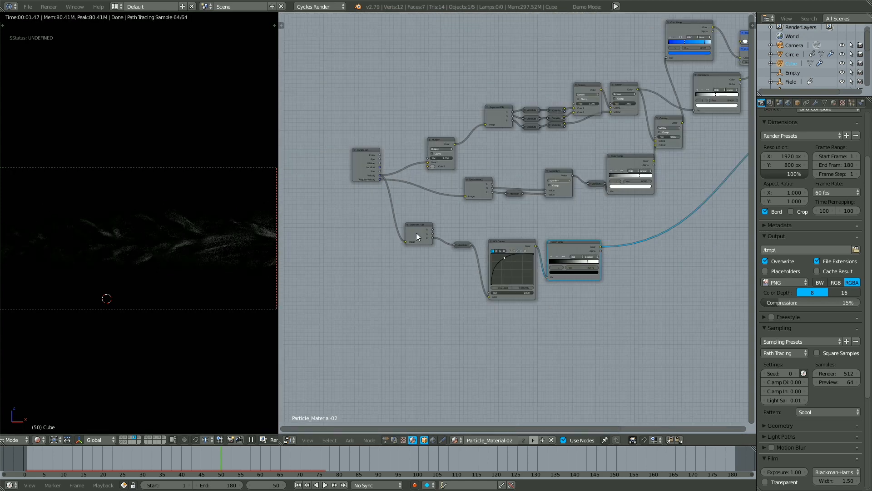
pyautogui.moveTo(417, 232); pyautogui.dragTo(421, 290)
pyautogui.moveTo(462, 242); pyautogui.dragTo(473, 297)
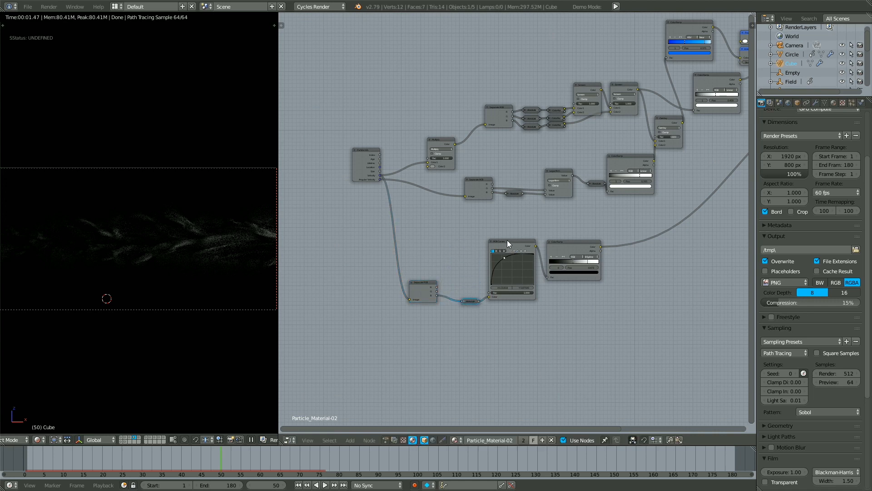
pyautogui.moveTo(507, 241); pyautogui.dragTo(512, 259)
pyautogui.moveTo(568, 242); pyautogui.dragTo(573, 281)
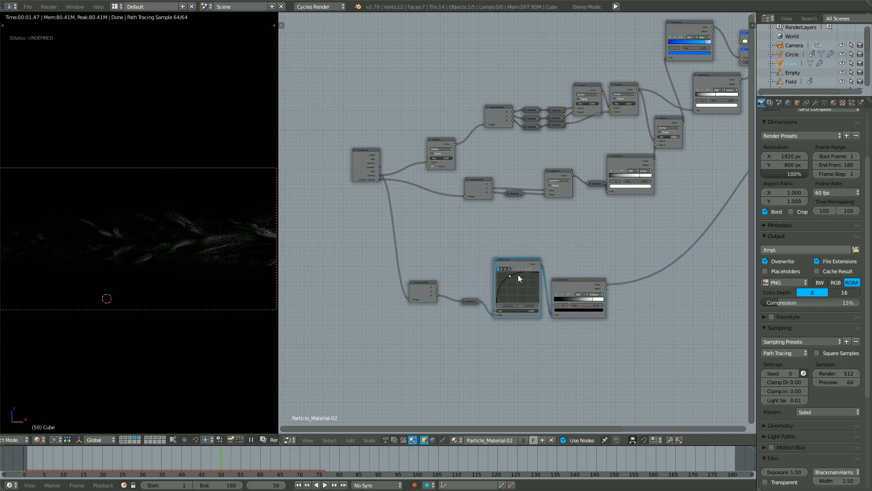
pyautogui.moveTo(518, 274); pyautogui.dragTo(524, 293)
pyautogui.moveTo(467, 300); pyautogui.dragTo(472, 322)
pyautogui.click(426, 289)
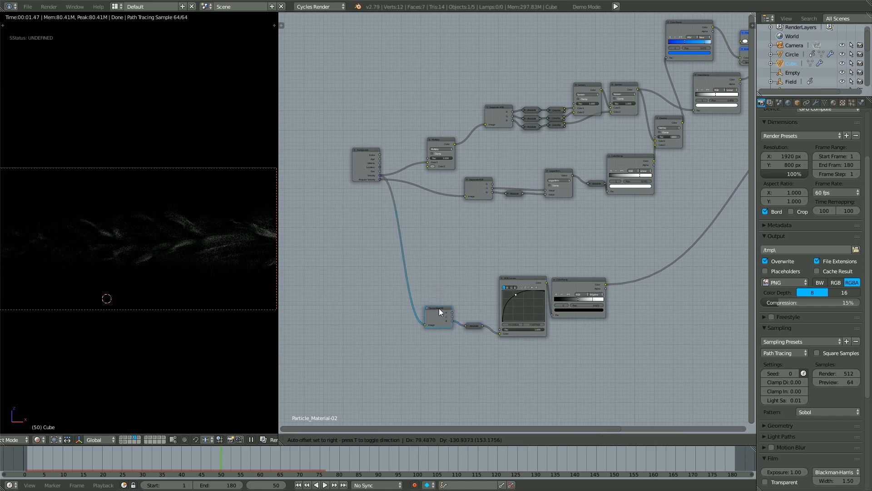
pyautogui.scroll(3, 470, 225)
# Duplicate the blue HSV ColorRamp and place the copy beyond the end of the third branch
pyautogui.press('Home')
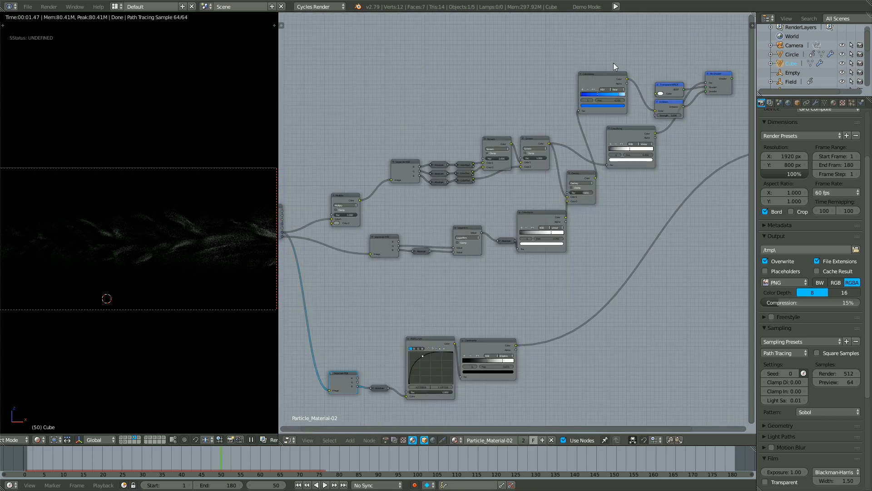
pyautogui.click(597, 84)
pyautogui.hotkey('shift', 'd')
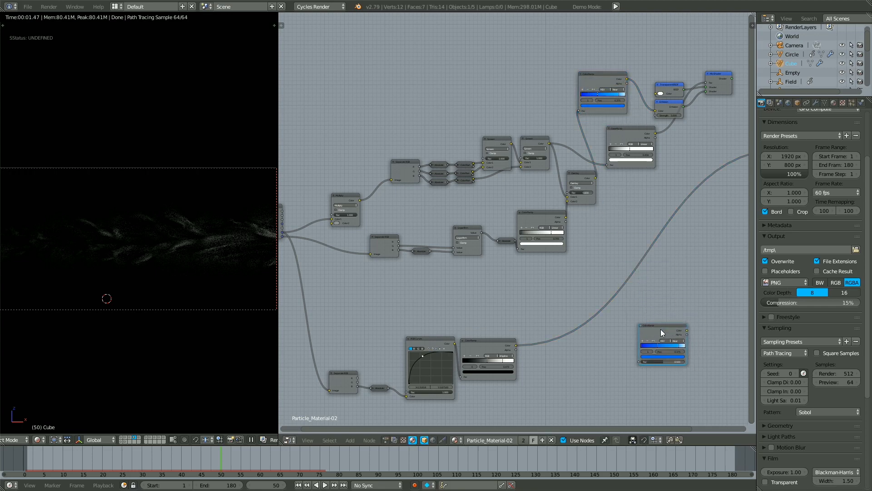
pyautogui.click(661, 329)
pyautogui.moveTo(587, 315); pyautogui.dragTo(436, 251, button='middle')
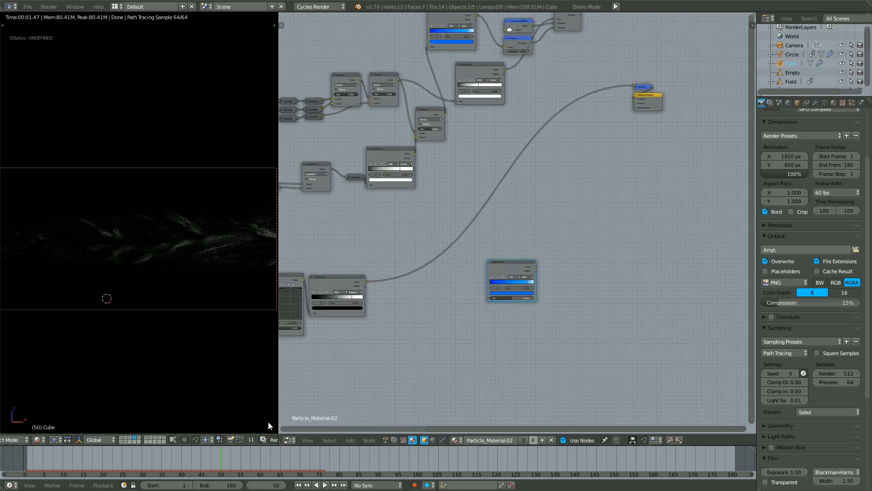
# Recolour the first two stops of the duplicated ColorRamp to red and orange
pyautogui.scroll(4, 451, 294)
pyautogui.click(416, 224)
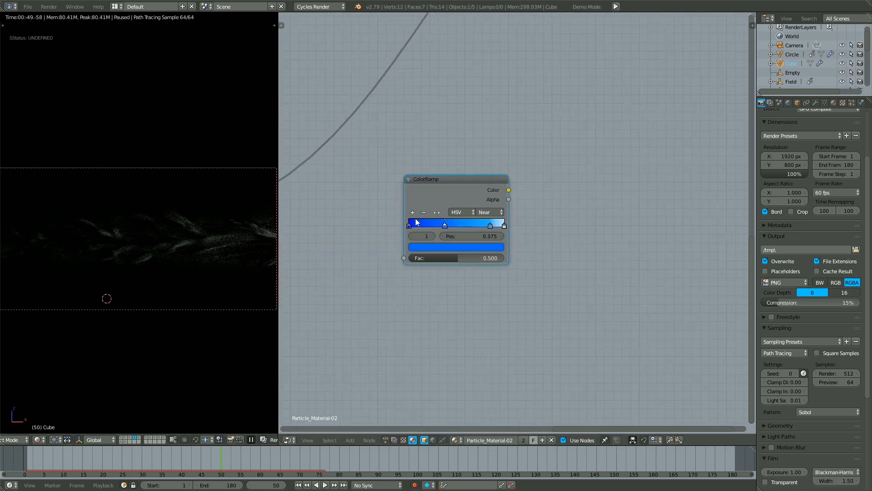
pyautogui.click(436, 246)
pyautogui.press('BackSpace')
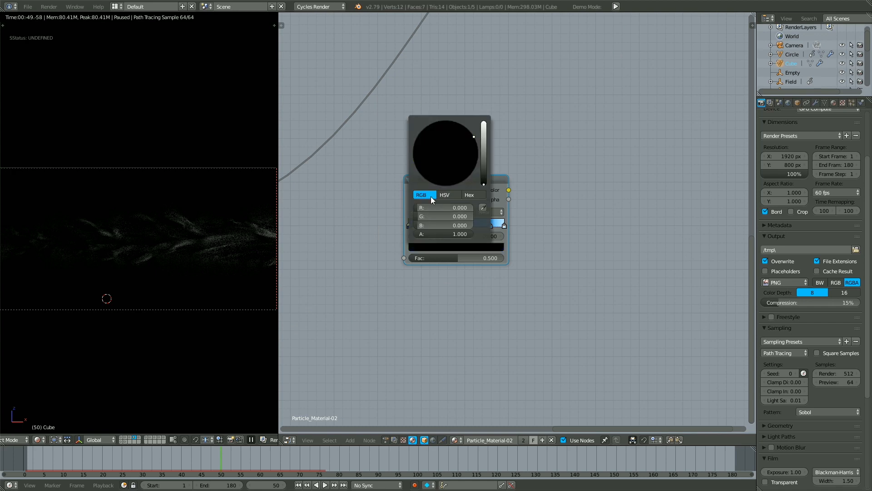
pyautogui.moveTo(442, 184); pyautogui.dragTo(437, 188)
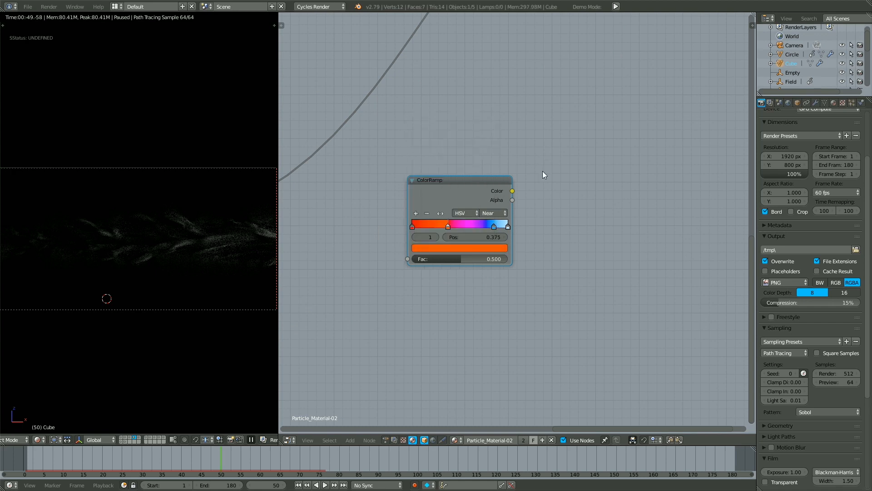
# Tint the duplicated ColorRamp's third stop pale orange and set its second stop to R 1.000, G 0.048, B 0.000 at about 0.466
pyautogui.click(490, 226)
pyautogui.click(484, 248)
pyautogui.click(444, 156)
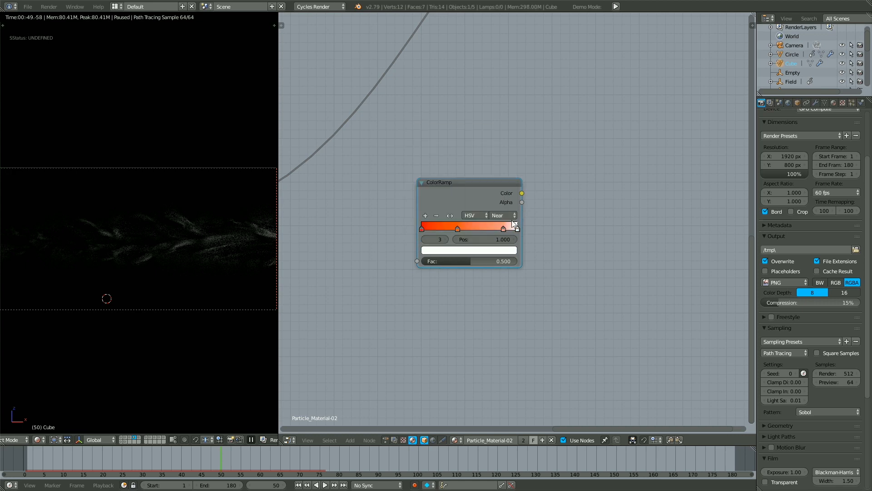
pyautogui.click(457, 229)
pyautogui.click(460, 250)
pyautogui.click(449, 187)
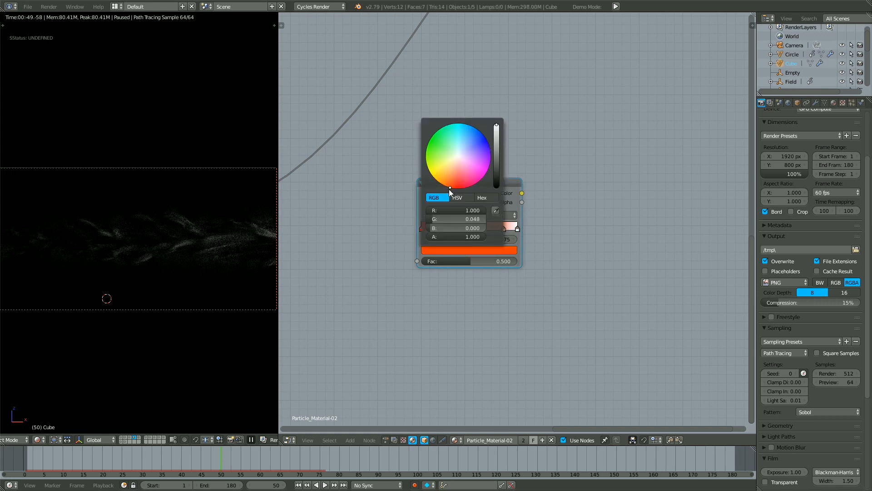
# Add a ColorRamp above the B-Spline ramp, fed by the R output of the third Separate RGB node
pyautogui.scroll(-2, 505, 221)
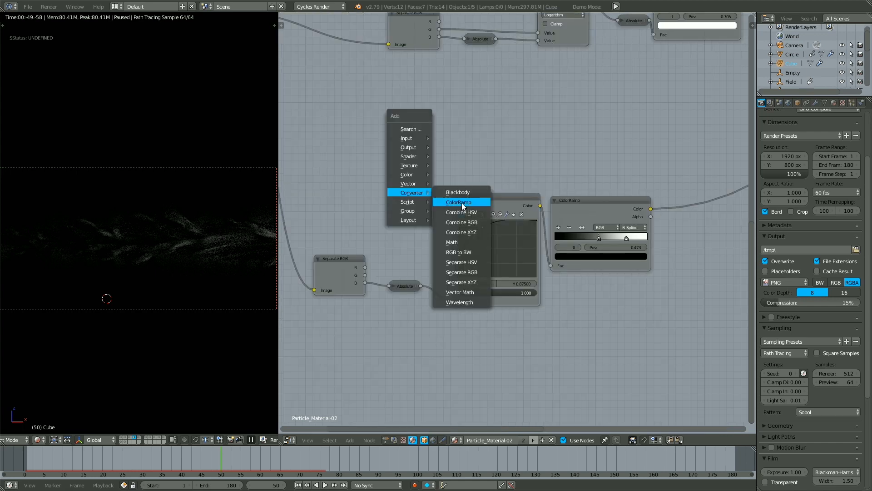
pyautogui.click(462, 203)
pyautogui.click(473, 157)
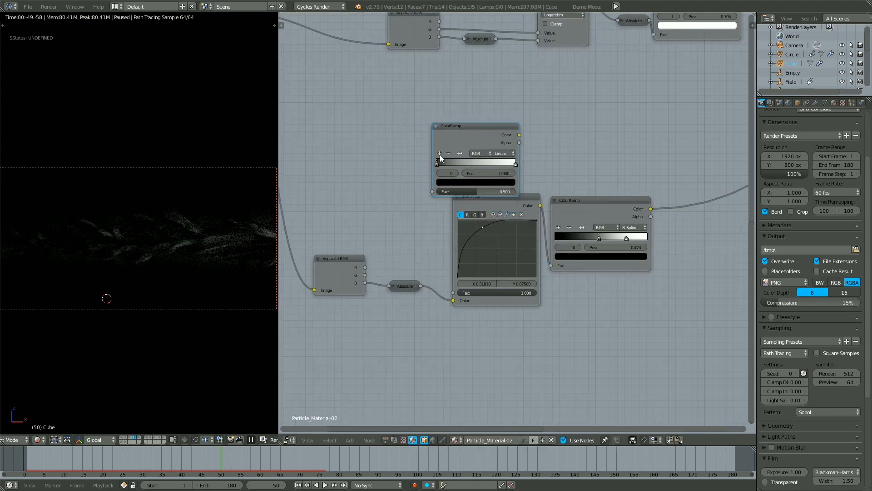
pyautogui.moveTo(366, 267); pyautogui.dragTo(430, 191)
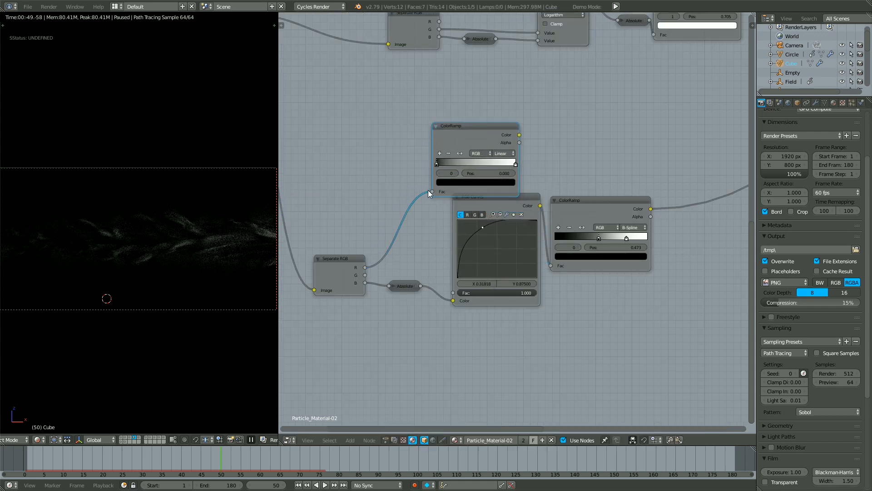
pyautogui.moveTo(479, 166); pyautogui.dragTo(601, 152)
# Combine the Color outputs of the new ColorRamp and the B-Spline ColorRamp in a Math node set to Multiply
pyautogui.moveTo(600, 149); pyautogui.dragTo(429, 206, button='middle')
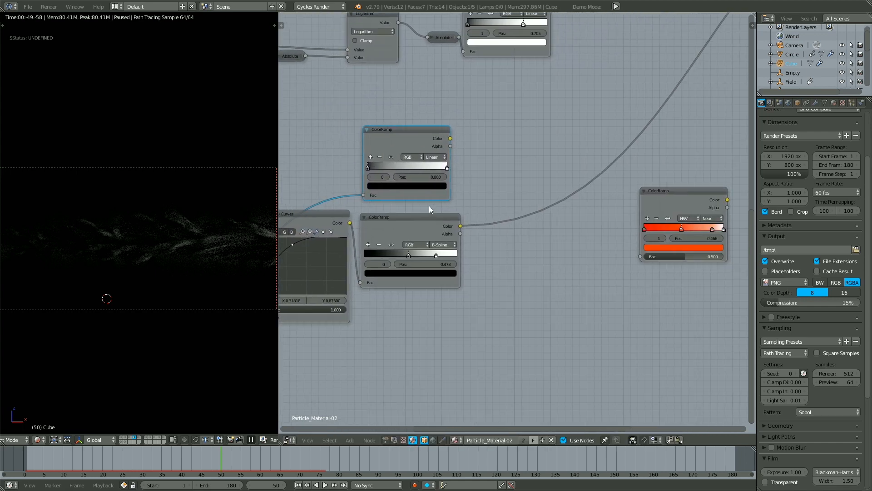
pyautogui.click(533, 184)
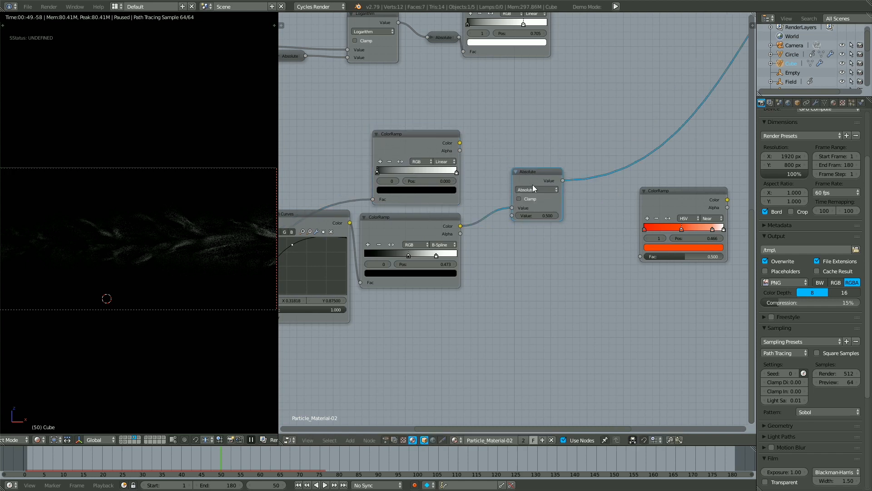
pyautogui.click(537, 190)
pyautogui.click(529, 160)
pyautogui.moveTo(460, 143); pyautogui.dragTo(513, 208)
pyautogui.moveTo(540, 169); pyautogui.dragTo(530, 166)
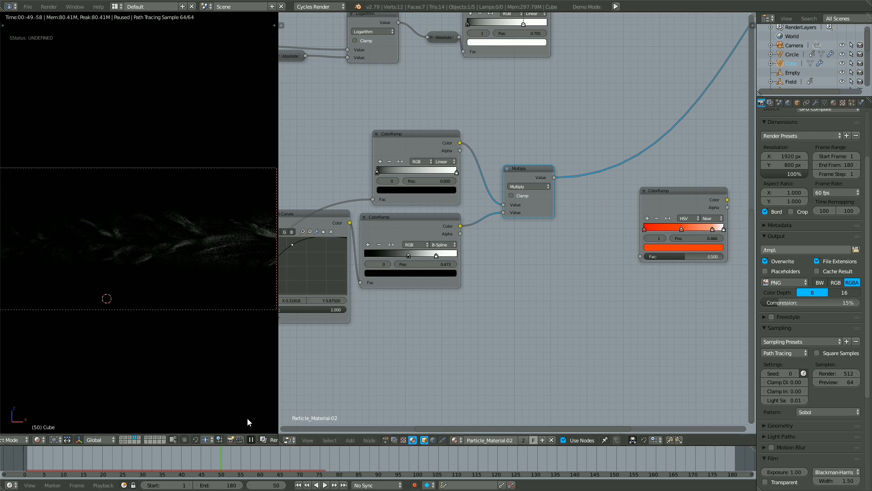
# Move the new linear ColorRamp's white stop to about 0.718 while previewing it, and return the preview to the original Mix Shader
pyautogui.scroll(3, 346, 218)
pyautogui.moveTo(547, 133); pyautogui.dragTo(508, 131)
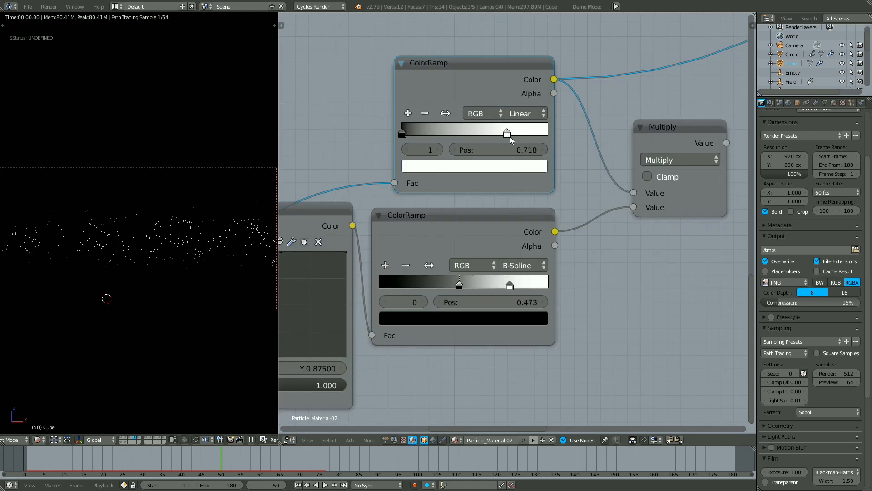
pyautogui.press('Home')
pyautogui.scroll(-3, 443, 191)
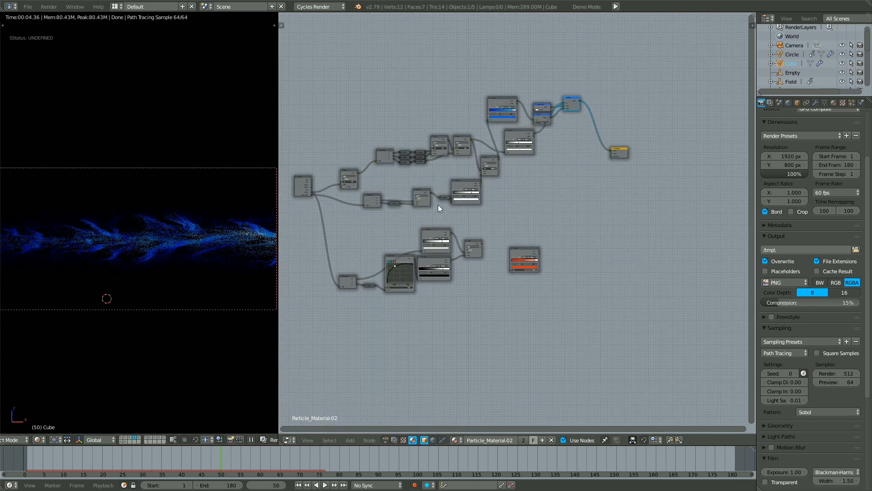
# Duplicate the Transparent BSDF, Emission and Mix Shader nodes below the originals and preview the copied Mix Shader
pyautogui.scroll(3, 515, 97)
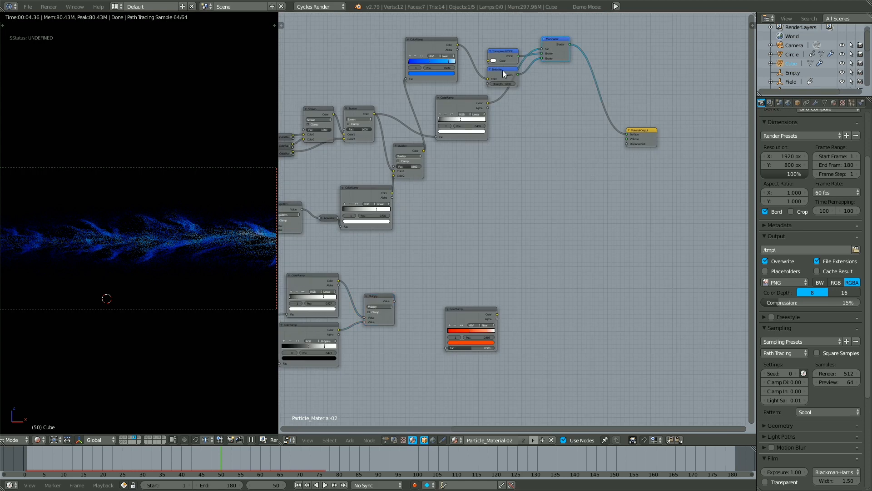
pyautogui.hotkey('shift', 'd')
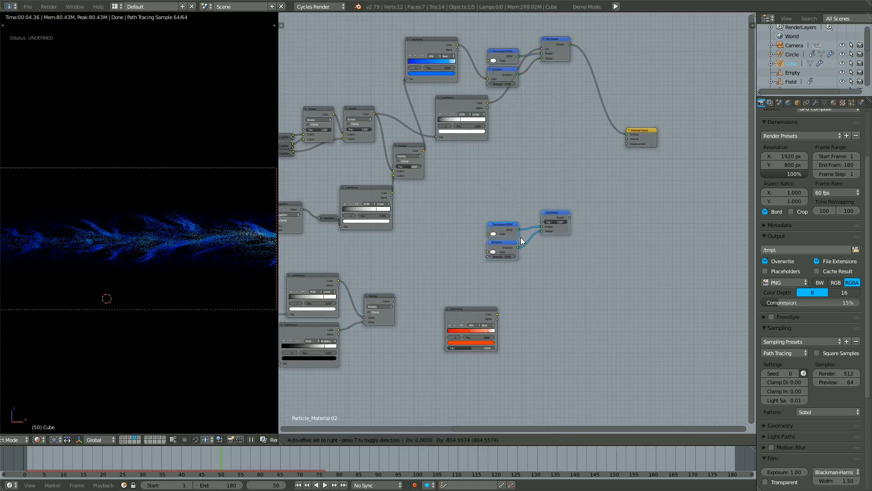
pyautogui.click(515, 243)
pyautogui.keyDown('ctrl'); pyautogui.keyDown('shift'); pyautogui.click(553, 223); pyautogui.keyUp('shift'); pyautogui.keyUp('ctrl')
# Connect the red ColorRamp to the copied Emission node's Color and the Multiply node's Value to the copied Mix Shader's Fac
pyautogui.moveTo(422, 218); pyautogui.dragTo(423, 159, button='middle')
pyautogui.scroll(7, 515, 182)
pyautogui.scroll(-2, 516, 184)
pyautogui.moveTo(502, 200); pyautogui.dragTo(512, 211)
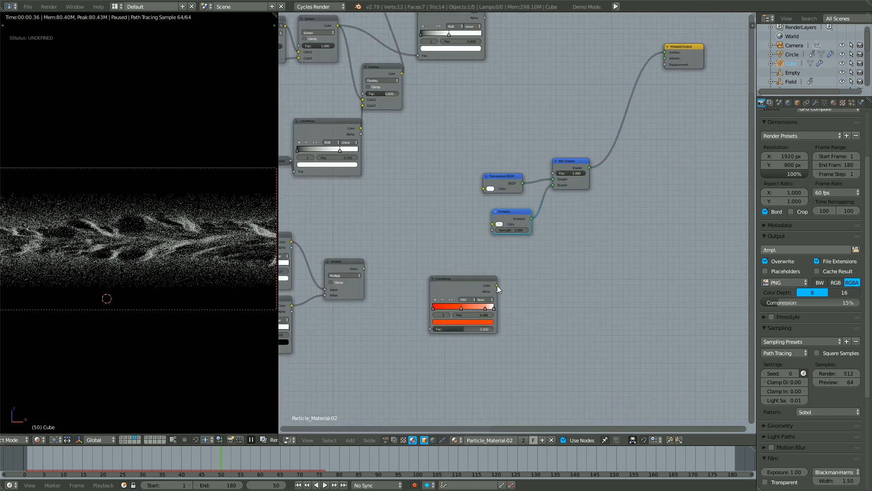
pyautogui.moveTo(497, 286); pyautogui.dragTo(529, 254)
pyautogui.moveTo(568, 160); pyautogui.dragTo(596, 195)
pyautogui.moveTo(364, 268); pyautogui.dragTo(580, 209)
# Arrange the copied Transparent BSDF, Emission and Mix Shader nodes so the Multiply link runs clear between them
pyautogui.moveTo(499, 177); pyautogui.dragTo(536, 215)
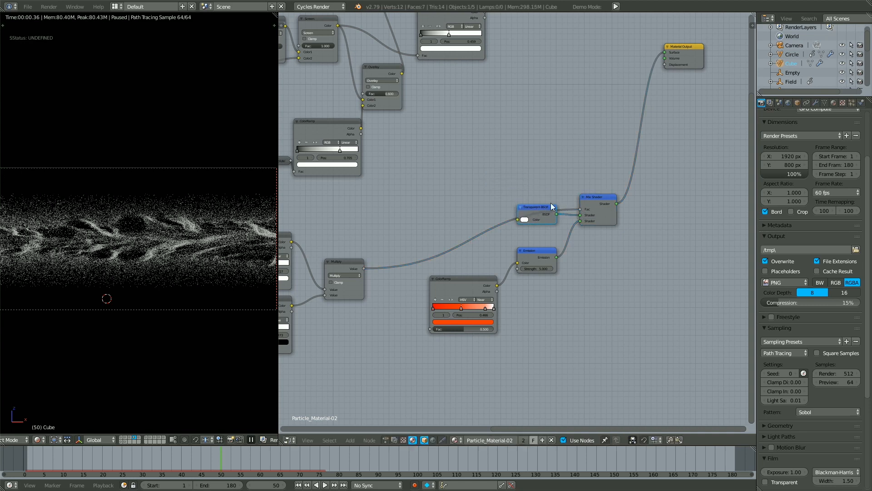
pyautogui.moveTo(592, 198); pyautogui.dragTo(602, 239)
pyautogui.moveTo(534, 253); pyautogui.dragTo(549, 278)
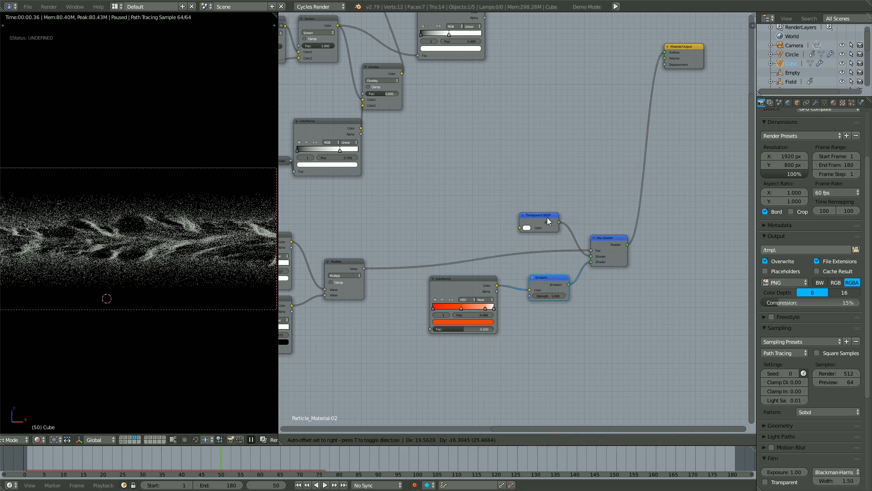
pyautogui.moveTo(544, 217); pyautogui.dragTo(550, 222)
# Connect the velocity B-Spline ColorRamp's Color output to the red ColorRamp's Fac input
pyautogui.hotkey('shift', 'a')
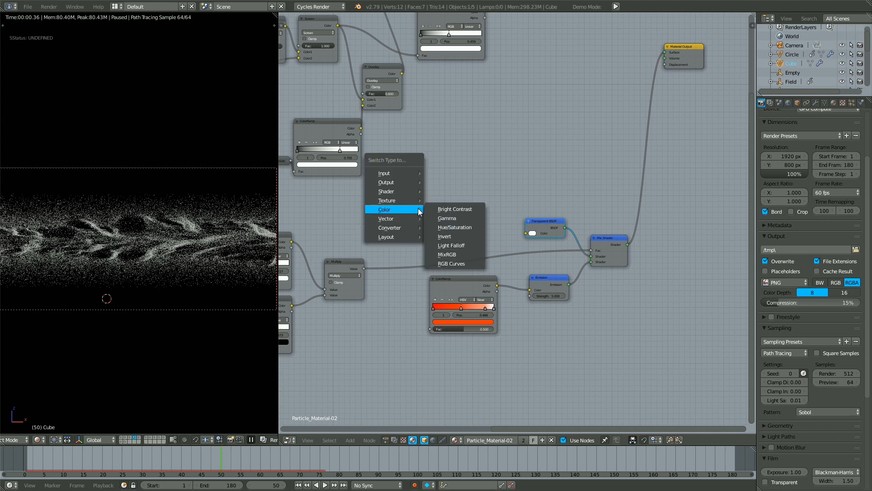
pyautogui.moveTo(534, 113); pyautogui.dragTo(529, 55, button='middle')
pyautogui.moveTo(417, 189); pyautogui.dragTo(511, 164, button='middle')
pyautogui.scroll(7, 421, 172)
pyautogui.scroll(-4, 472, 204)
pyautogui.moveTo(418, 166); pyautogui.dragTo(499, 241)
pyautogui.moveTo(328, 211); pyautogui.dragTo(500, 241)
pyautogui.moveTo(309, 225); pyautogui.dragTo(426, 156, button='middle')
# Duplicate the B-Spline ColorRamp below itself, feed it from the RGB Curves Color, and connect its Color to the red ColorRamp's Fac
pyautogui.click(406, 153)
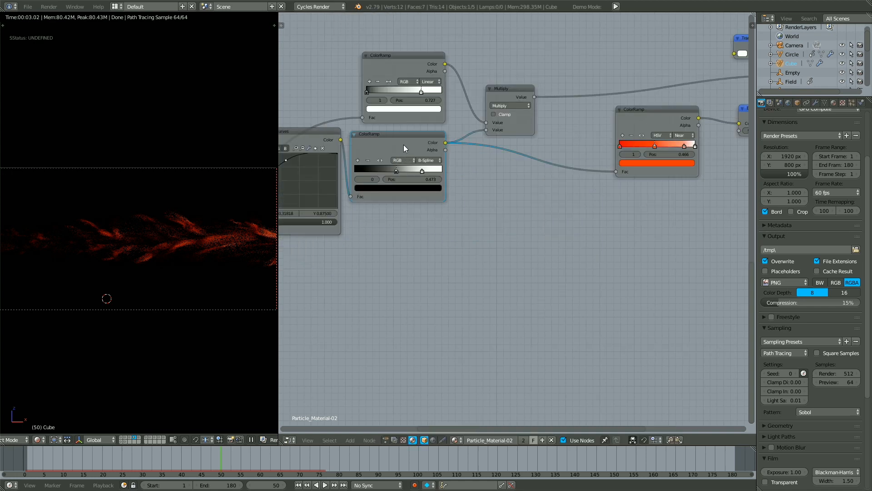
pyautogui.hotkey('shift', 'd')
pyautogui.click(406, 219)
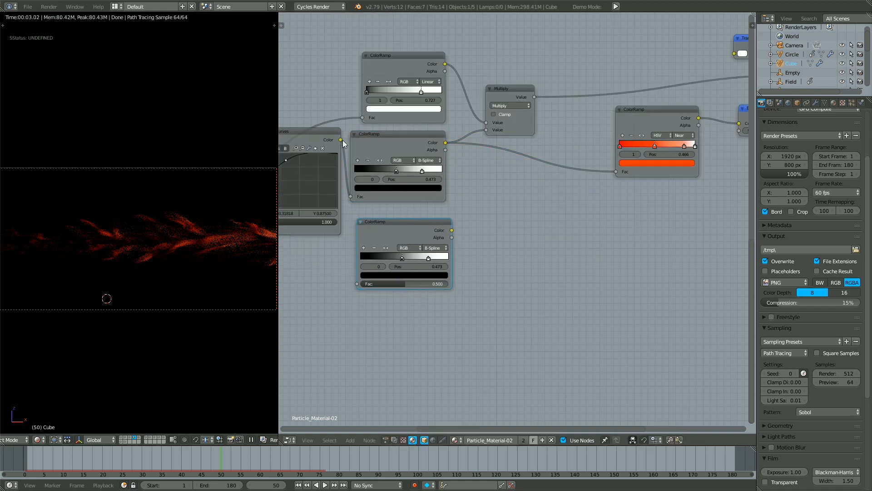
pyautogui.moveTo(343, 140); pyautogui.dragTo(361, 285)
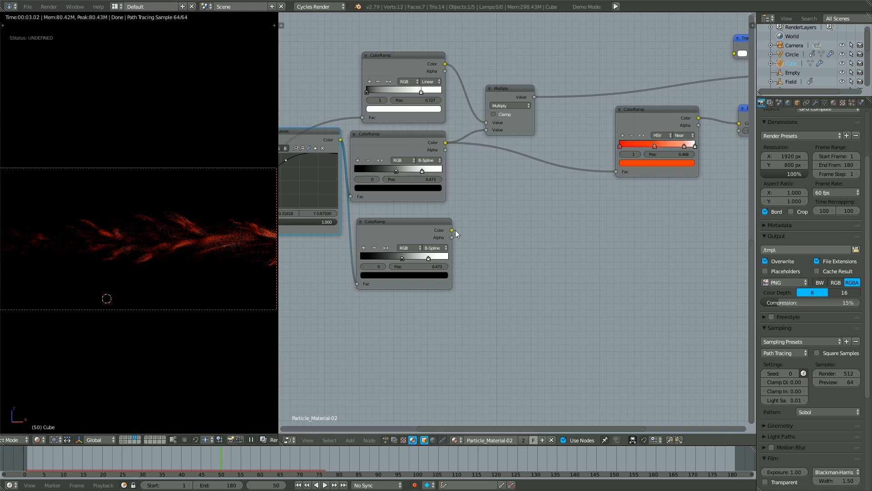
pyautogui.moveTo(452, 230); pyautogui.dragTo(589, 174)
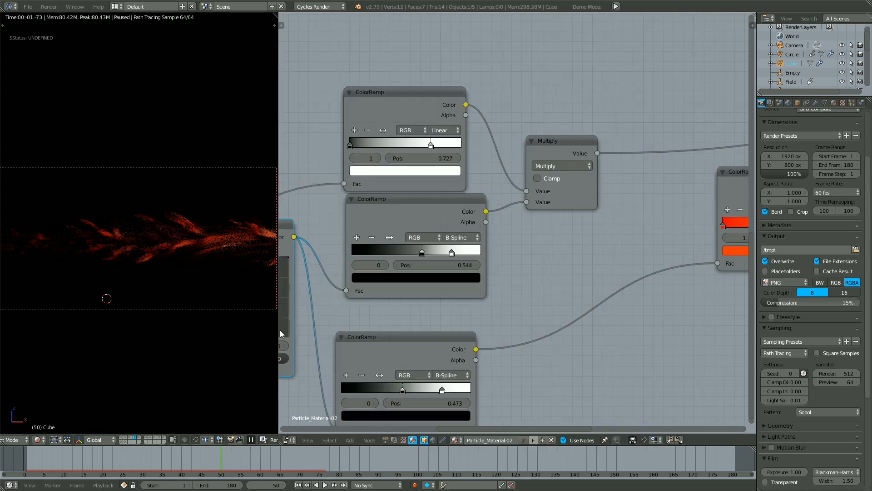
# Add a black stop to the upper B-Spline ColorRamp feeding Multiply and position it at about 0.341
pyautogui.click(400, 222)
pyautogui.click(357, 238)
pyautogui.click(414, 278)
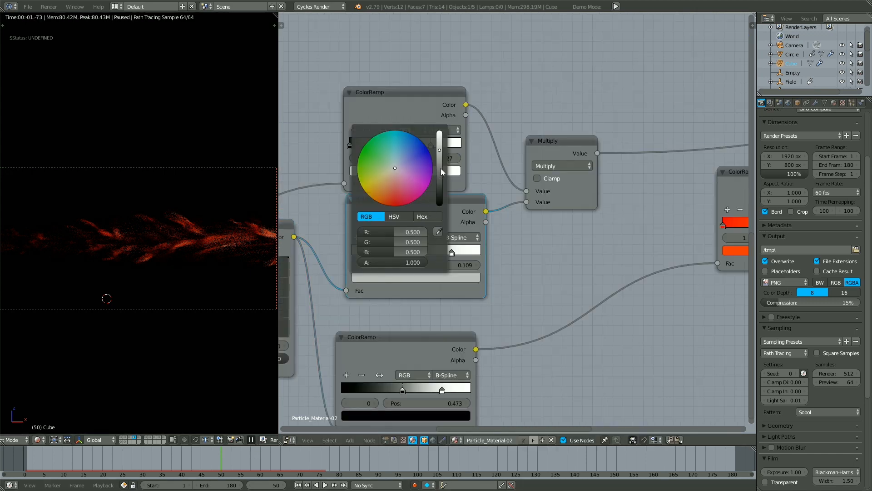
pyautogui.moveTo(441, 170); pyautogui.dragTo(440, 205)
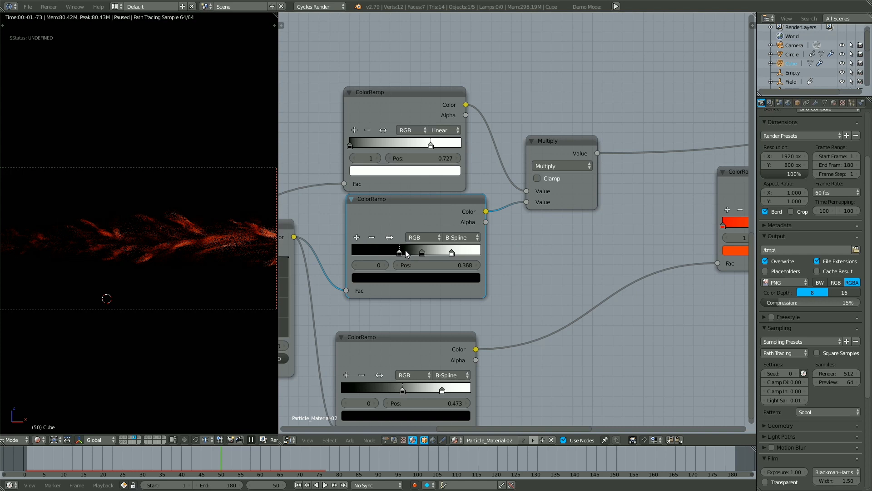
pyautogui.moveTo(403, 252)
pyautogui.mouseDown()
pyautogui.moveTo(377, 252)
pyautogui.moveTo(405, 253)
pyautogui.mouseUp()
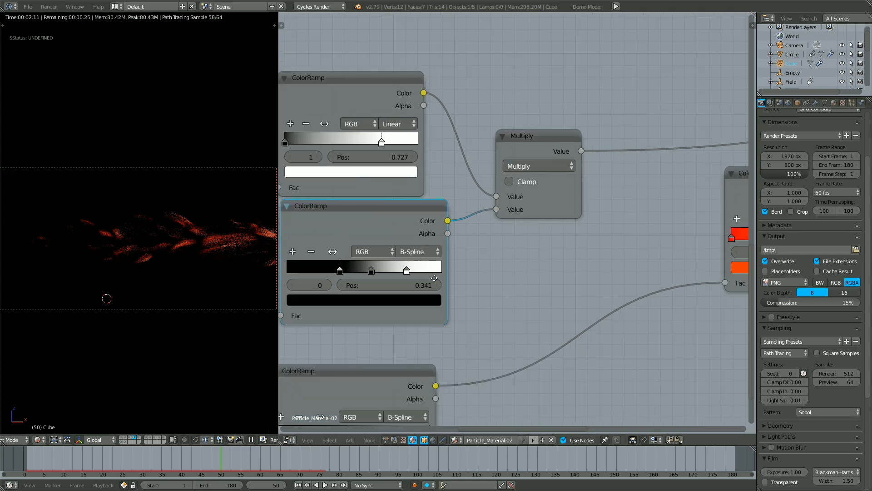
pyautogui.moveTo(441, 295); pyautogui.dragTo(416, 250, button='middle')
pyautogui.keyDown('ctrl'); pyautogui.moveTo(416, 250); pyautogui.dragTo(386, 340, button='middle'); pyautogui.keyUp('ctrl')
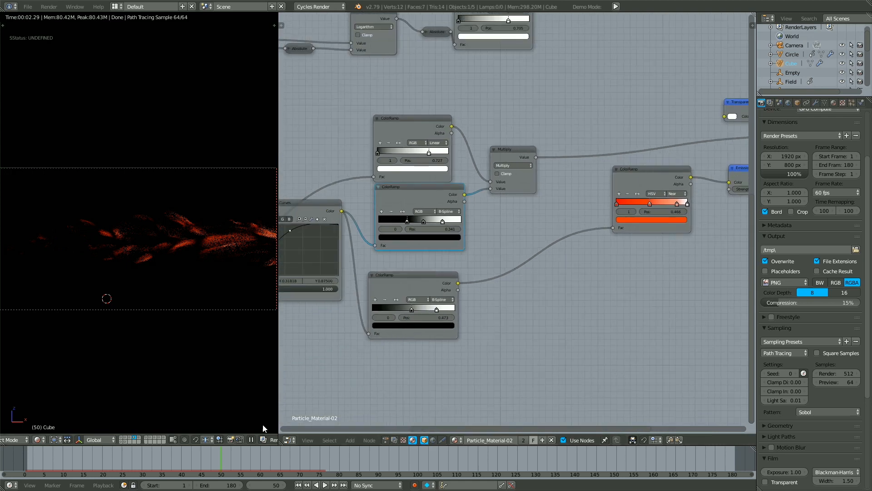
# Shift the duplicated B-Spline ColorRamp's black and white stops toward the white end and preview the original Mix Shader
pyautogui.click(251, 440)
pyautogui.scroll(3, 457, 284)
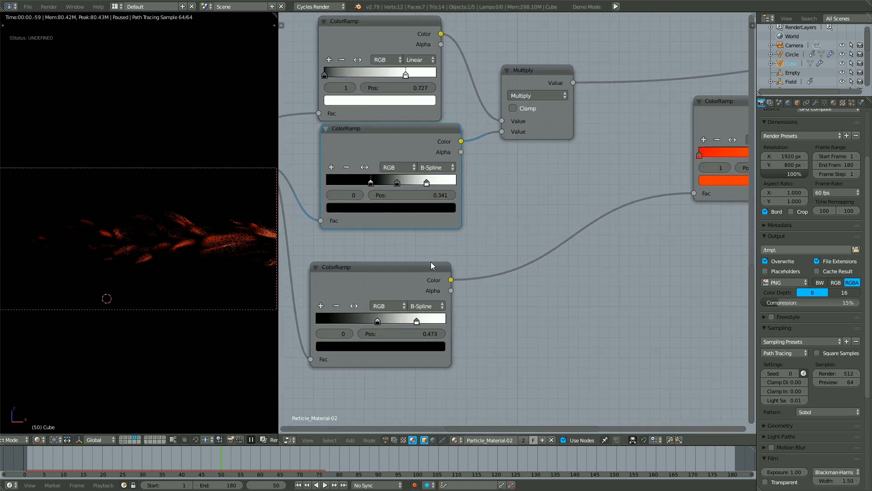
pyautogui.click(419, 319)
pyautogui.moveTo(380, 321); pyautogui.dragTo(395, 318)
pyautogui.scroll(-3, 399, 305)
pyautogui.moveTo(637, 187); pyautogui.dragTo(536, 234, button='middle')
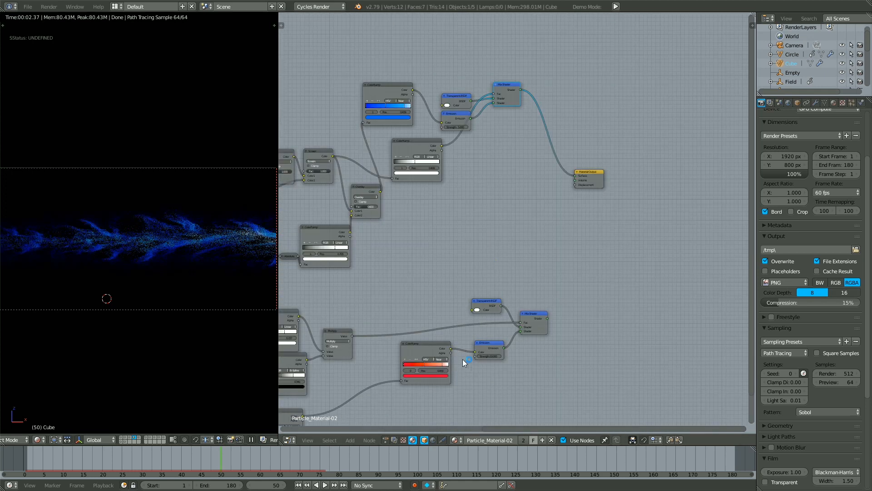
# Spread out the copied Transparent BSDF, Emission and Mix Shader nodes to make room between them
pyautogui.moveTo(472, 329)
pyautogui.mouseDown(button='middle')
pyautogui.moveTo(484, 245)
pyautogui.moveTo(476, 316)
pyautogui.mouseUp(button='middle')
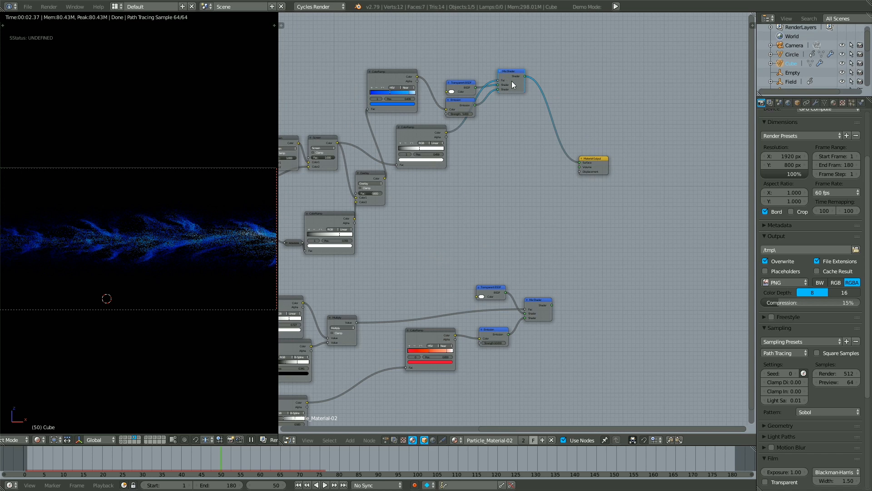
pyautogui.moveTo(512, 81); pyautogui.dragTo(518, 89)
pyautogui.click(533, 318)
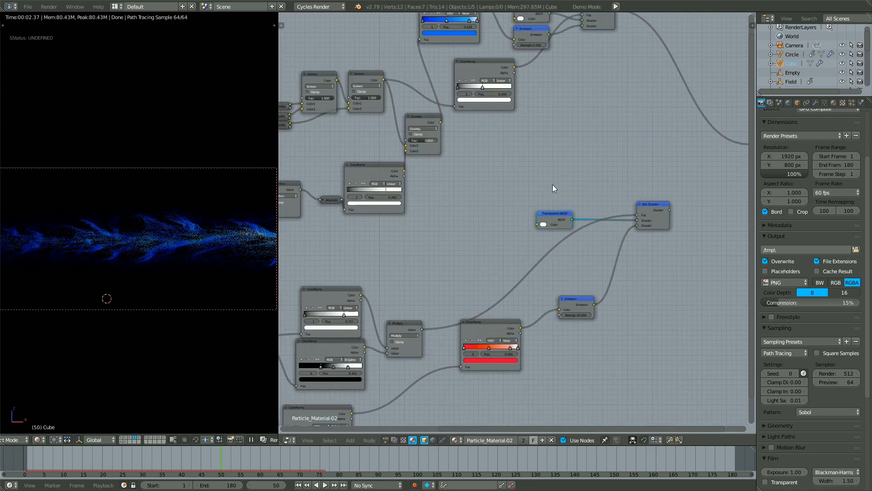
# Add a Math node set to Add in the gap above the copied shader nodes and set its first value to 5
pyautogui.moveTo(552, 185); pyautogui.dragTo(524, 207, button='middle')
pyautogui.scroll(2, 521, 209)
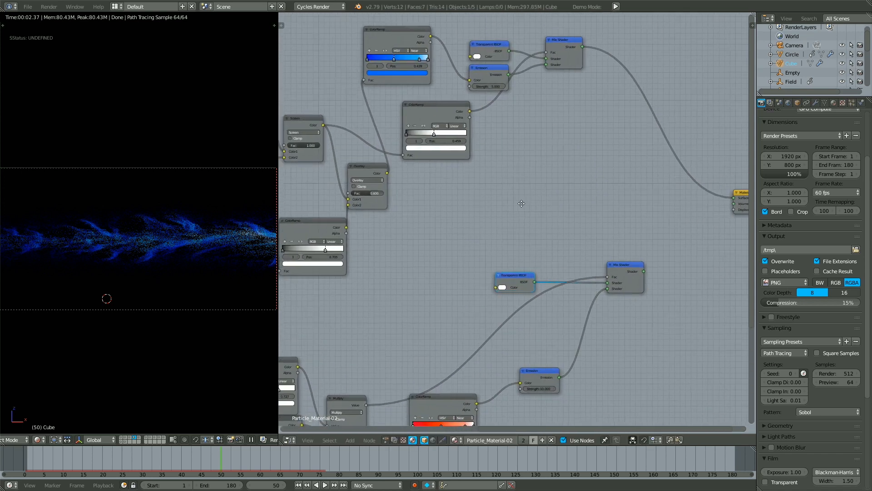
pyautogui.hotkey('shift', 'a')
pyautogui.moveTo(482, 203)
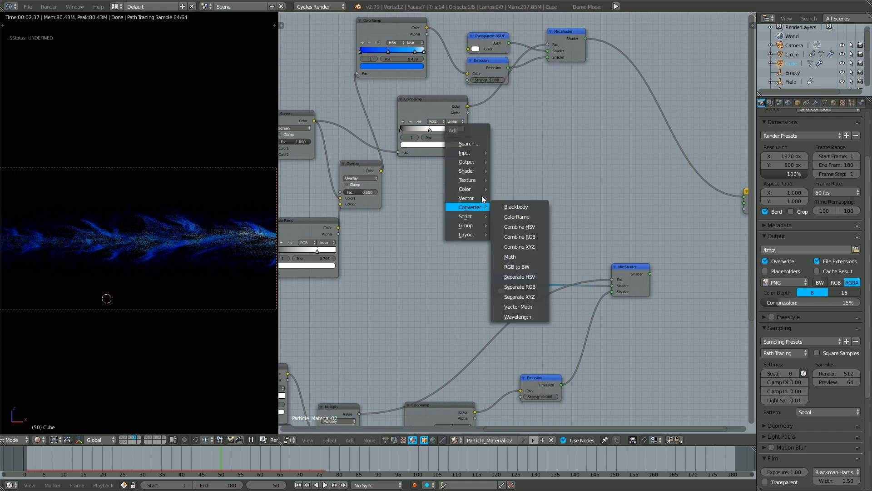
pyautogui.click(520, 259)
pyautogui.click(500, 184)
pyautogui.click(522, 205)
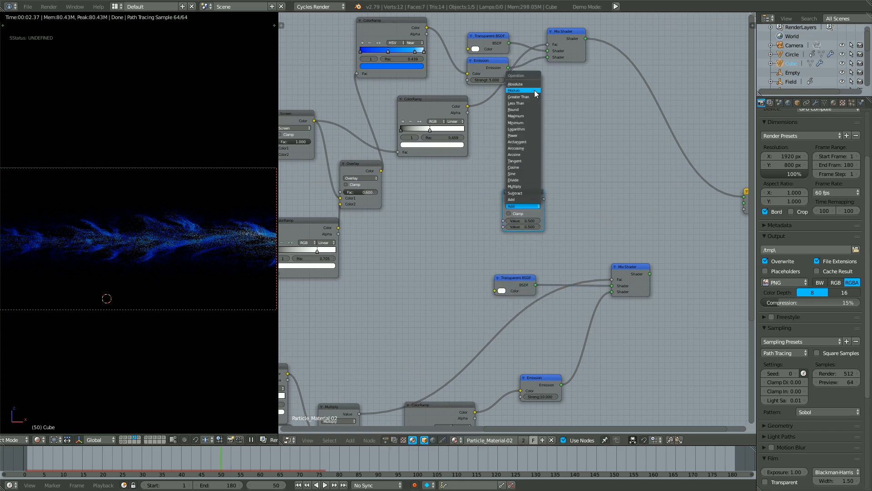
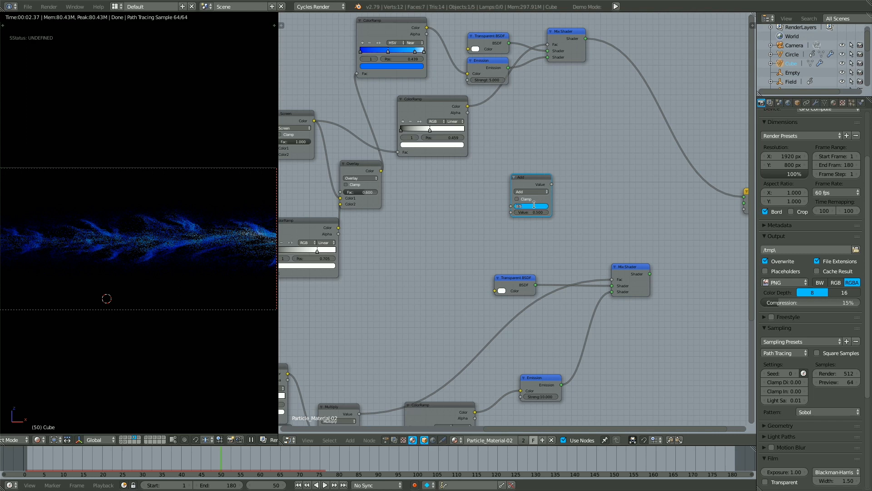
pyautogui.write('5')
pyautogui.press('Return')
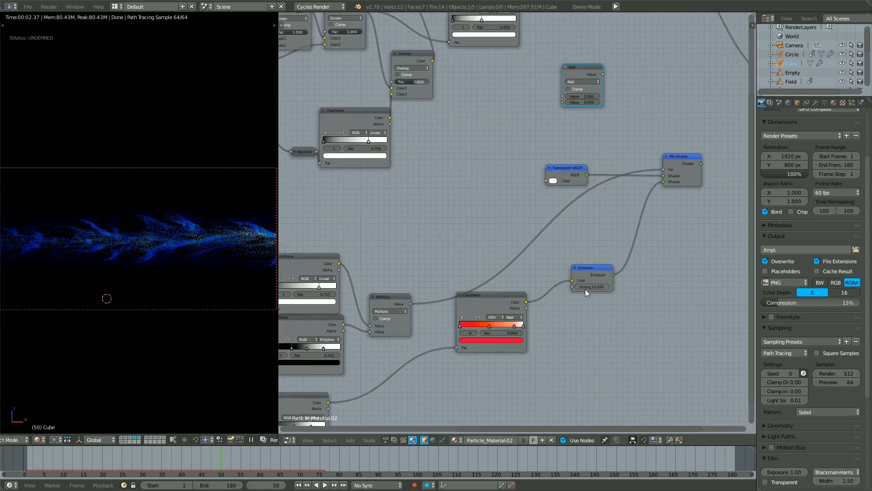
# Insert a MixRGB node between the blue layer's linear ColorRamp and the original Mix Shader's Fac, and set it to Screen
pyautogui.moveTo(426, 259); pyautogui.dragTo(512, 262, button='middle')
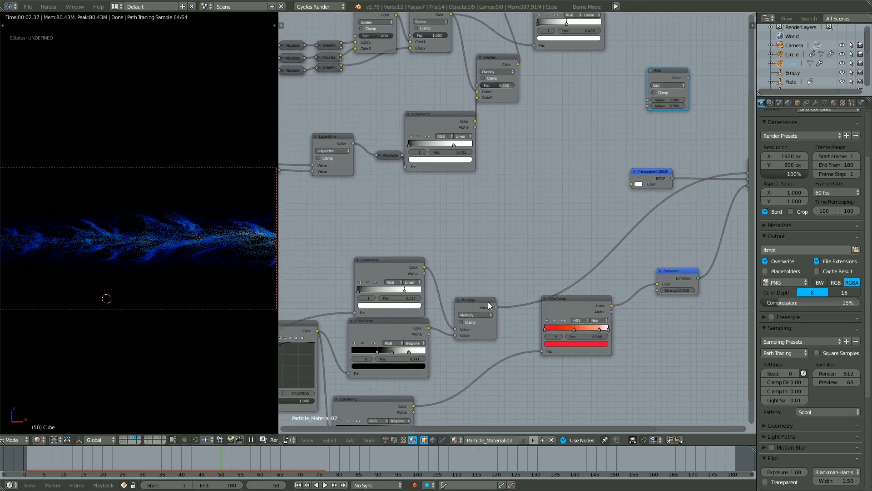
pyautogui.scroll(-3, 434, 286)
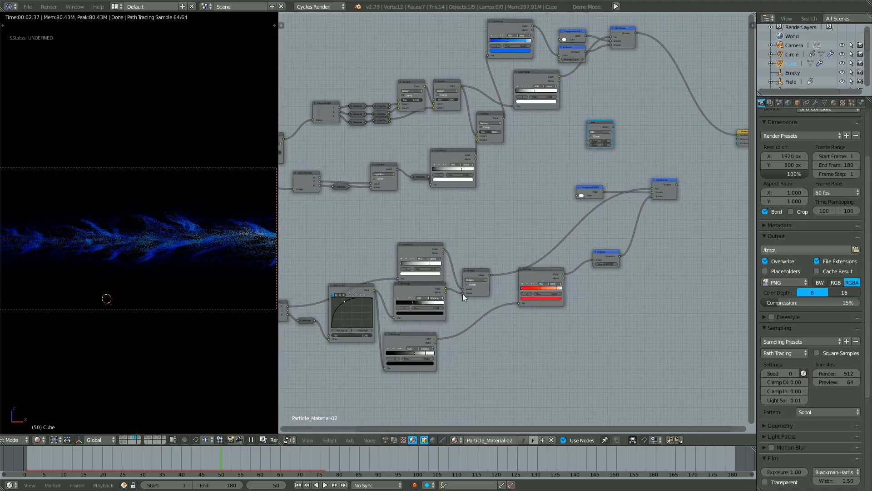
pyautogui.moveTo(536, 210); pyautogui.dragTo(516, 282, button='middle')
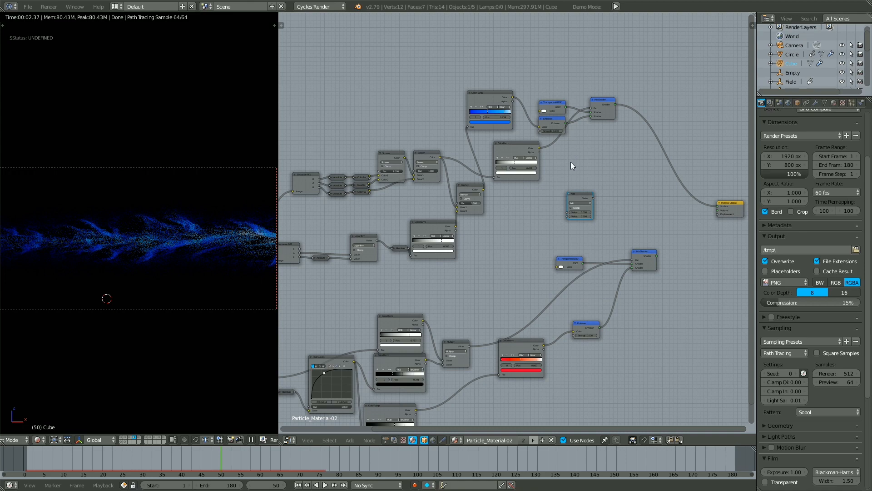
pyautogui.hotkey('shift', 'a')
pyautogui.moveTo(560, 144)
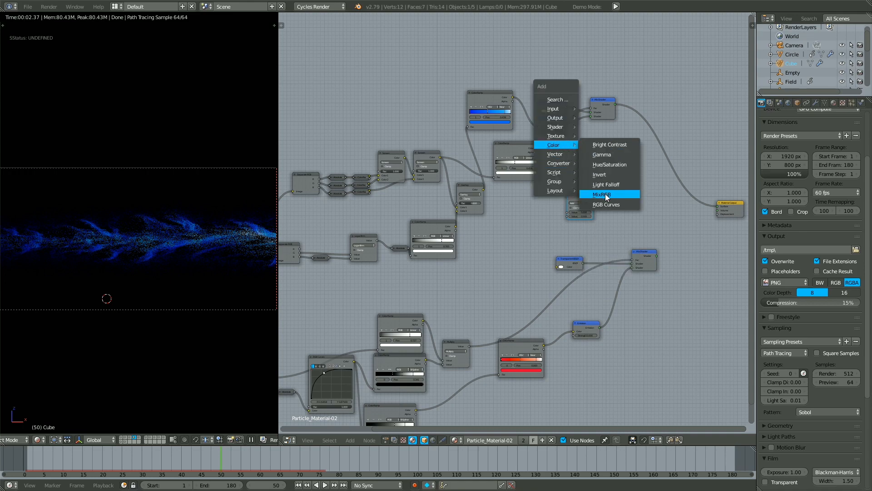
pyautogui.click(602, 194)
pyautogui.click(560, 154)
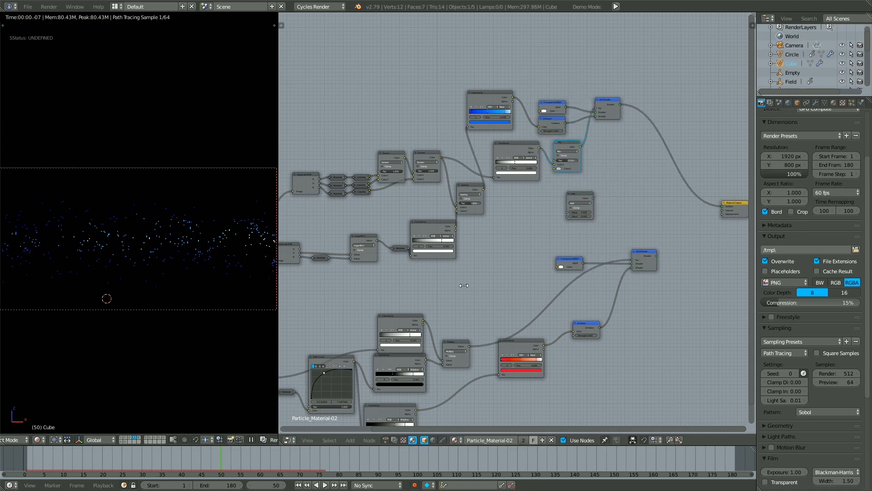
pyautogui.scroll(2, 552, 153)
pyautogui.click(564, 151)
pyautogui.click(566, 117)
# Move the Multiply link from the copied Mix Shader's Fac to the Screen node's Color2, with Screen Fac 1.000, and tidy the nodes around it
pyautogui.moveTo(438, 415); pyautogui.dragTo(433, 308, button='middle')
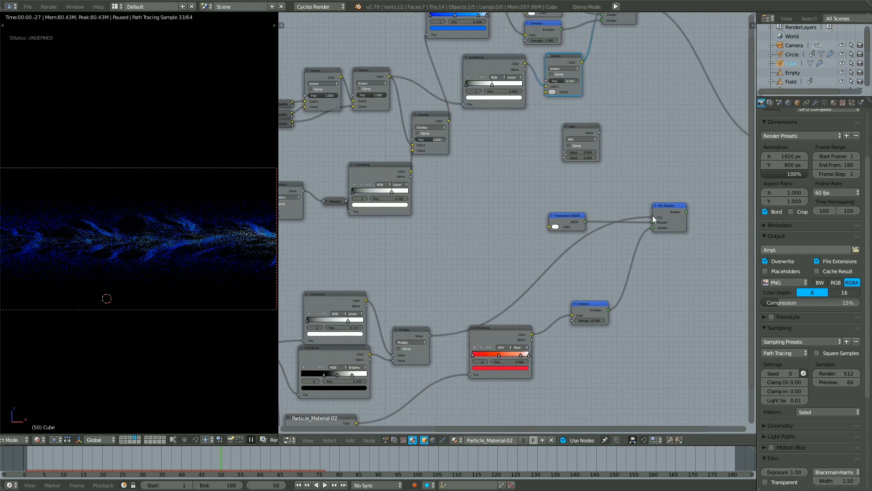
pyautogui.moveTo(653, 216); pyautogui.dragTo(619, 73)
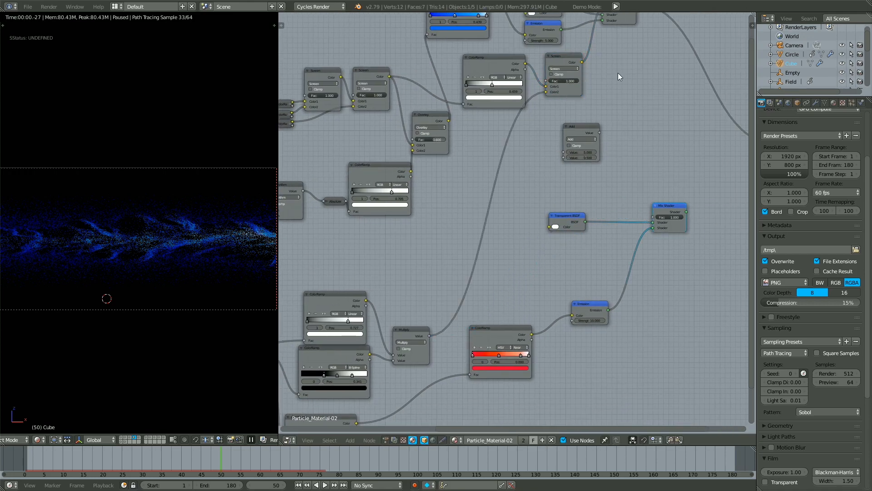
pyautogui.moveTo(619, 74); pyautogui.dragTo(547, 180, button='middle')
pyautogui.moveTo(521, 174); pyautogui.dragTo(523, 169)
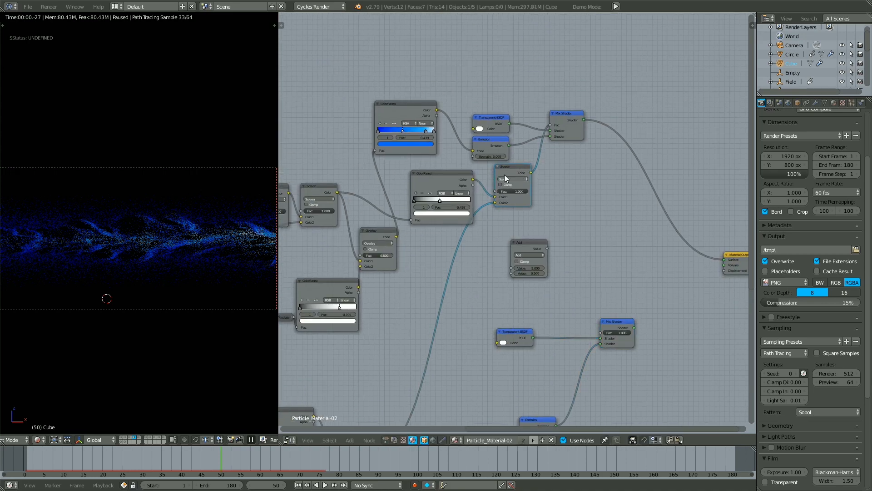
pyautogui.moveTo(490, 200); pyautogui.dragTo(536, 108, button='middle')
pyautogui.click(622, 36)
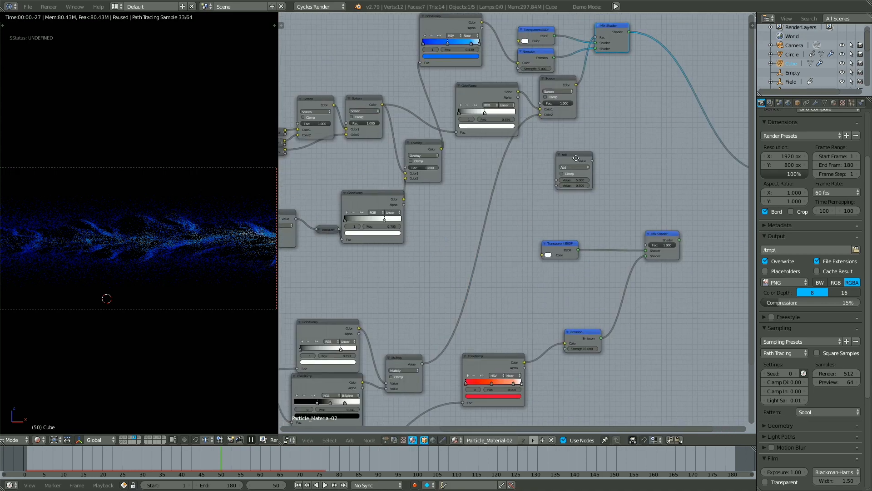
pyautogui.moveTo(623, 36); pyautogui.dragTo(601, 102, button='middle')
pyautogui.moveTo(600, 103); pyautogui.dragTo(611, 109)
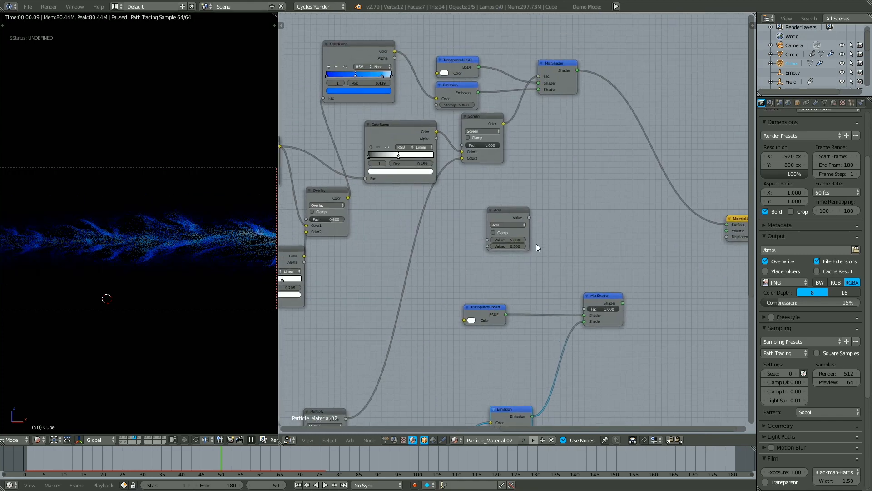
# Reposition the Add node and connect its Value output to the original Emission node's Strength
pyautogui.moveTo(536, 244); pyautogui.dragTo(550, 239, button='middle')
pyautogui.moveTo(543, 213); pyautogui.dragTo(505, 188)
pyautogui.scroll(-3, 491, 189)
pyautogui.moveTo(460, 172); pyautogui.dragTo(491, 207, button='middle')
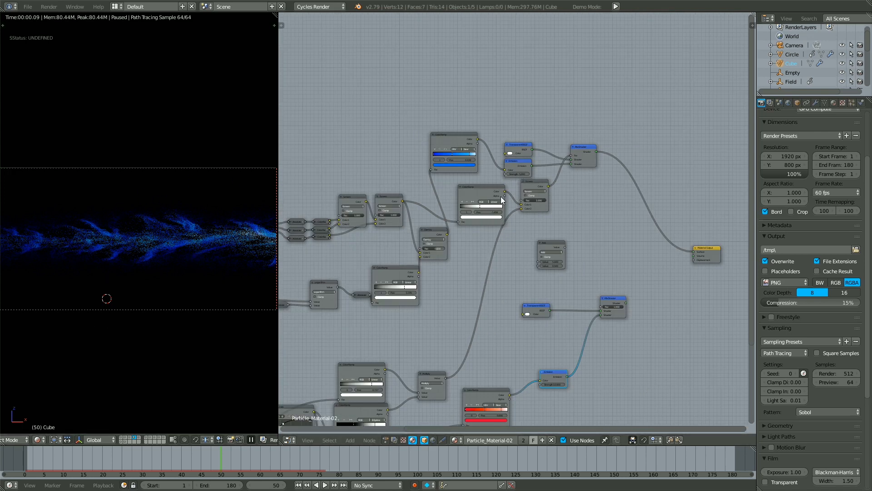
pyautogui.moveTo(501, 196); pyautogui.dragTo(581, 101, button='middle')
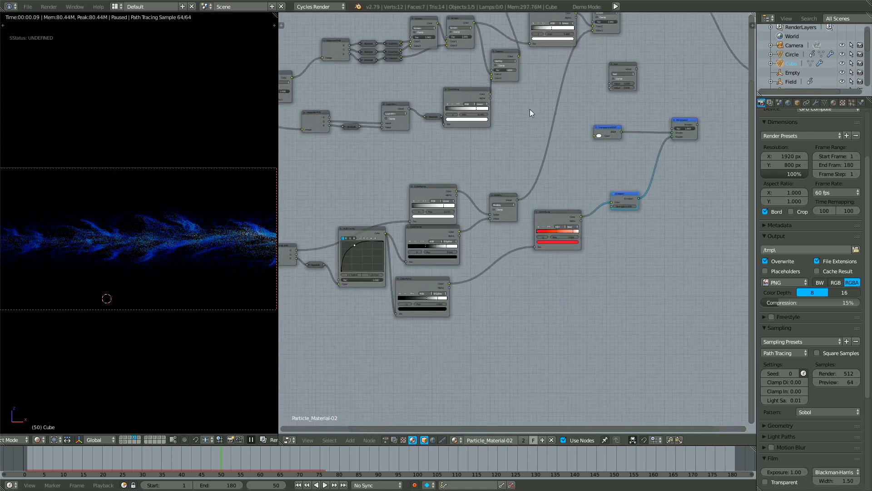
pyautogui.scroll(5, 477, 173)
pyautogui.moveTo(479, 176); pyautogui.dragTo(343, 277, button='middle')
pyautogui.click(393, 308)
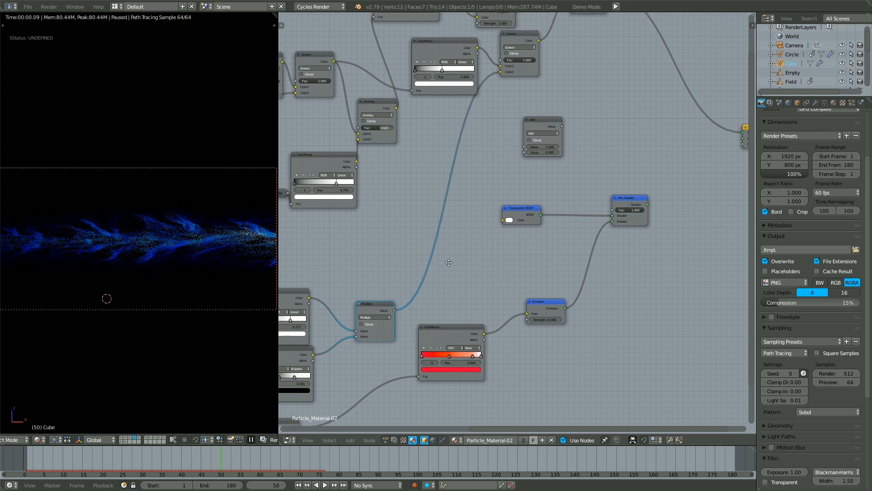
pyautogui.moveTo(564, 117); pyautogui.dragTo(506, 189, button='middle')
pyautogui.moveTo(476, 195); pyautogui.dragTo(506, 189)
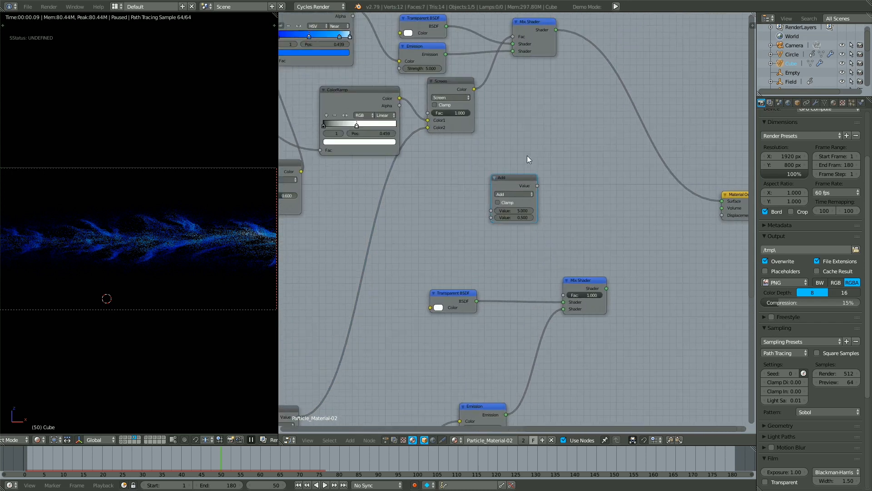
pyautogui.scroll(2, 461, 104)
pyautogui.moveTo(399, 90); pyautogui.dragTo(572, 238)
# Duplicate the Multiply node with a second value of 10, feed it from the original Multiply, and connect it to Add's second Value
pyautogui.moveTo(482, 253); pyautogui.dragTo(614, 39, button='middle')
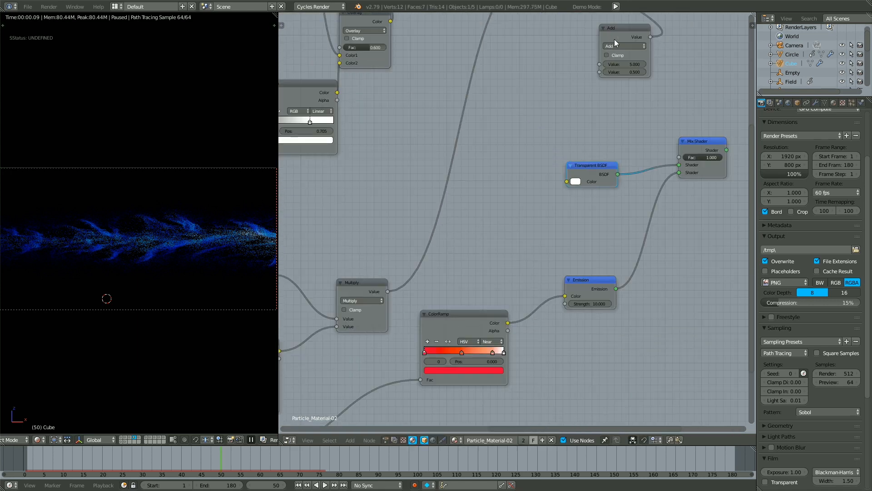
pyautogui.moveTo(366, 285); pyautogui.dragTo(504, 142)
pyautogui.hotkey('shift', 'd')
pyautogui.write('10')
pyautogui.press('Return')
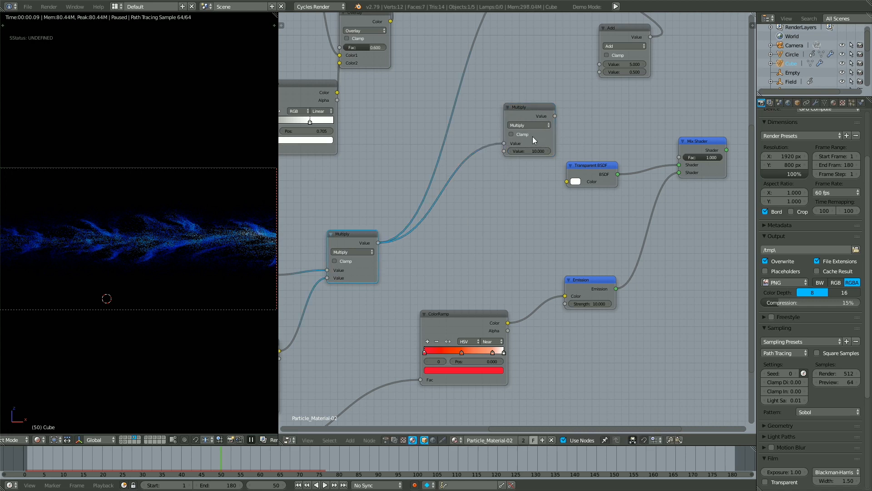
pyautogui.moveTo(532, 136); pyautogui.dragTo(505, 214, button='middle')
pyautogui.moveTo(527, 193); pyautogui.dragTo(572, 148)
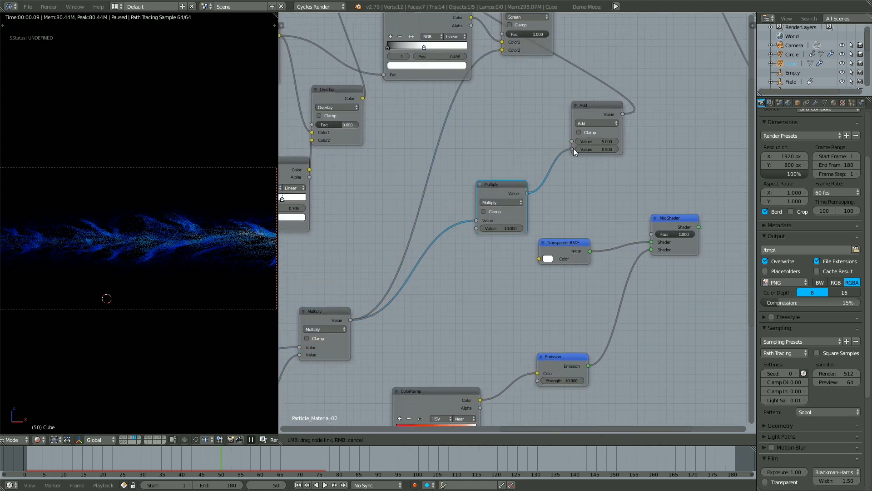
# Move the Add node and its feeding Multiply node together, directly above the orange ColorRamp
pyautogui.moveTo(590, 118); pyautogui.dragTo(490, 126)
pyautogui.moveTo(502, 184); pyautogui.dragTo(420, 335)
pyautogui.moveTo(490, 114); pyautogui.dragTo(473, 330)
pyautogui.scroll(-7, 473, 273)
pyautogui.moveTo(411, 61); pyautogui.dragTo(558, 124, button='middle')
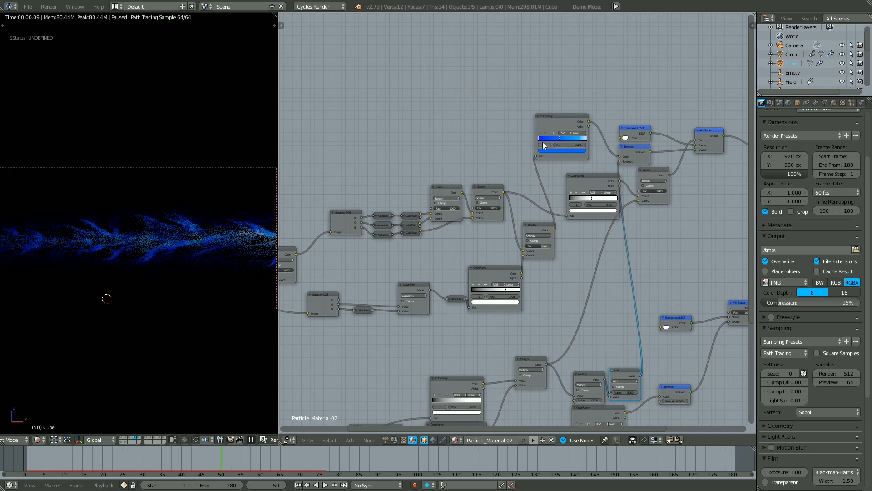
# Move the blue ColorRamp aside and insert a MixRGB node between its Color output and the original Emission's Color
pyautogui.moveTo(555, 115); pyautogui.dragTo(511, 120)
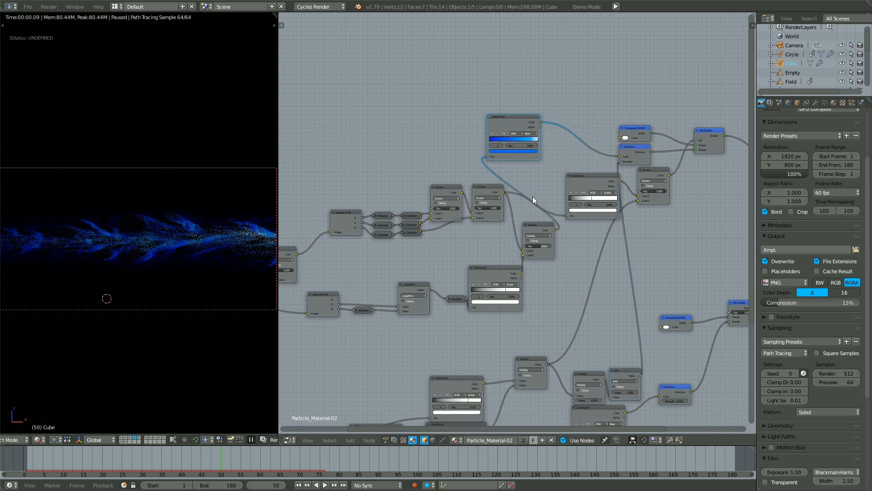
pyautogui.click(532, 226)
pyautogui.hotkey('shift', 'a')
pyautogui.click(571, 120)
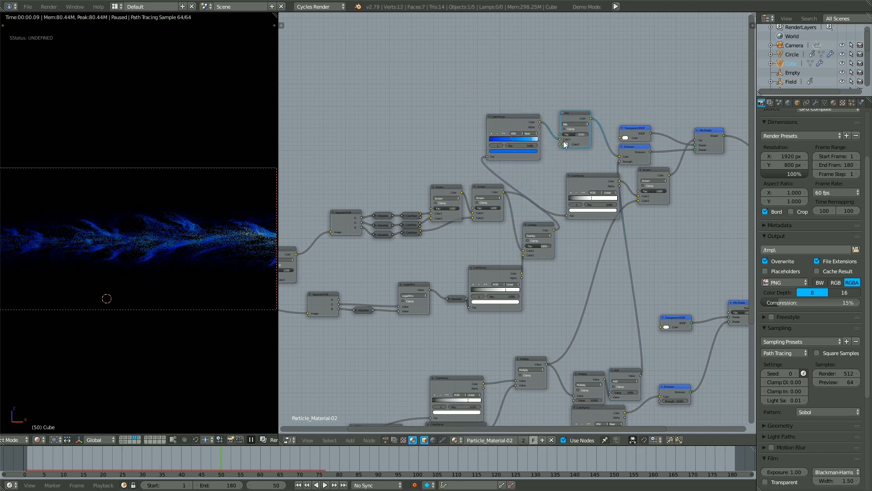
# Connect the orange ColorRamp's Color to the new Mix node's Color2 and resume the rendered preview
pyautogui.moveTo(564, 146); pyautogui.dragTo(628, 412)
pyautogui.moveTo(551, 322); pyautogui.dragTo(533, 215, button='middle')
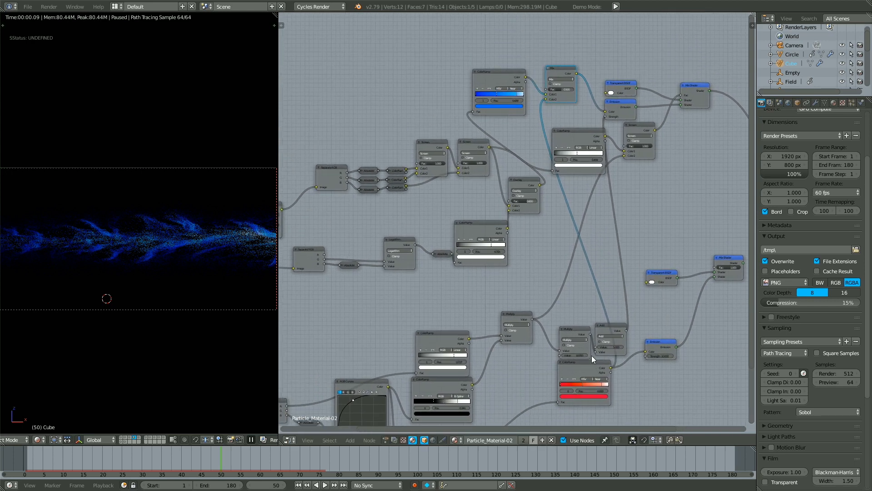
pyautogui.moveTo(566, 86); pyautogui.dragTo(572, 54, button='middle')
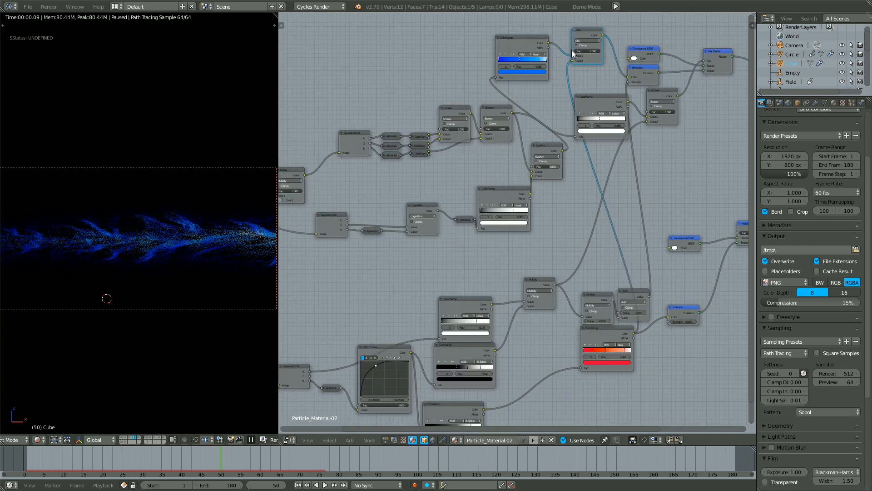
pyautogui.moveTo(572, 51); pyautogui.dragTo(570, 58)
pyautogui.moveTo(576, 97); pyautogui.dragTo(555, 287)
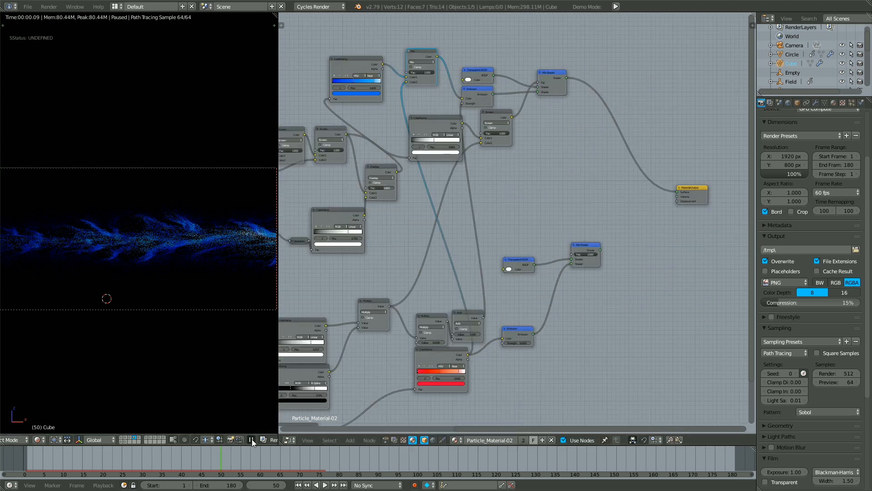
pyautogui.click(252, 439)
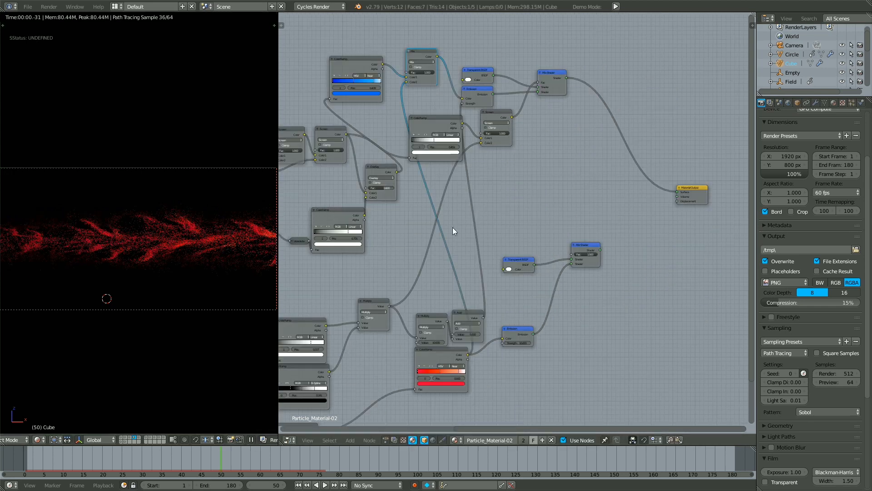
# Connect the original Multiply node's Value output to the Fac of the Mix node joining blue and orange
pyautogui.moveTo(492, 198); pyautogui.dragTo(568, 199, button='middle')
pyautogui.moveTo(533, 84); pyautogui.dragTo(588, 45, button='middle')
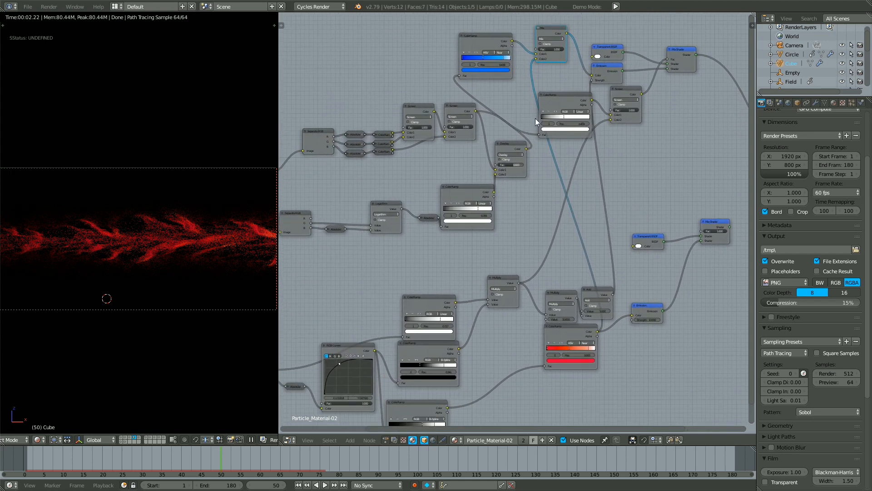
pyautogui.moveTo(520, 282); pyautogui.dragTo(536, 49)
pyautogui.moveTo(531, 100); pyautogui.dragTo(506, 127, button='middle')
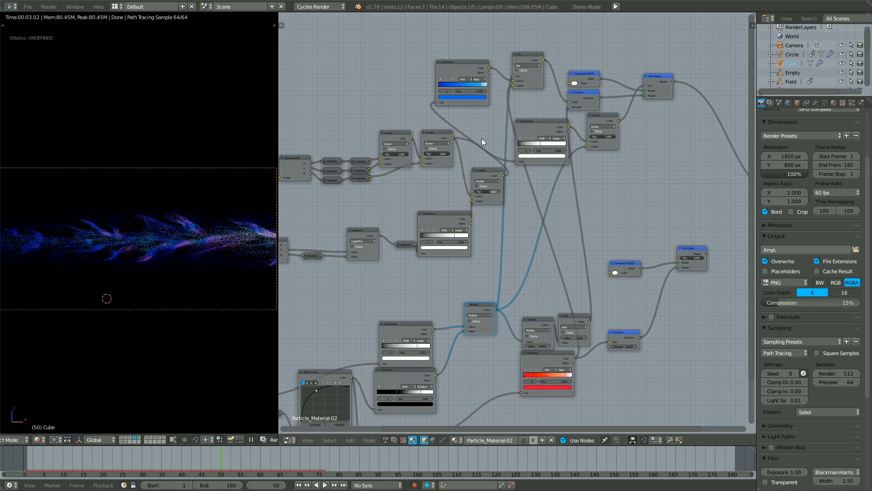
# Insert a ColorRamp between the original Multiply's Value output and the color Mix node's Fac
pyautogui.scroll(3, 456, 273)
pyautogui.hotkey('shift', 'a')
pyautogui.moveTo(463, 279)
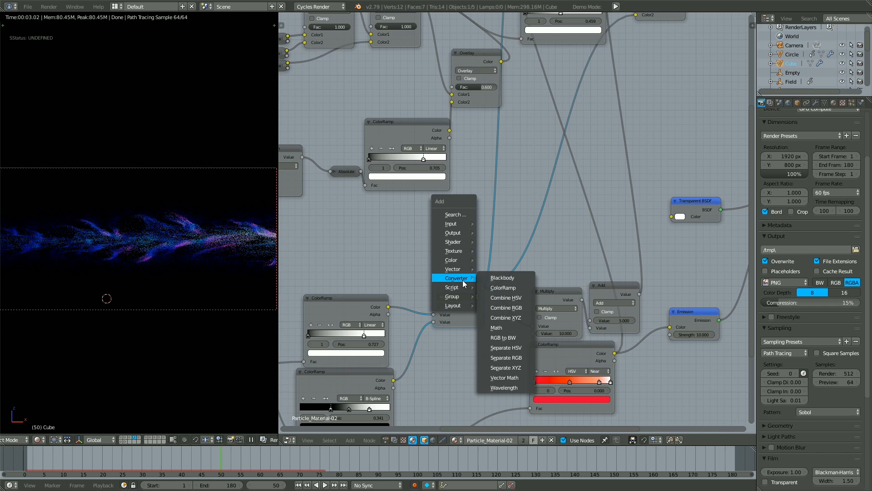
pyautogui.click(503, 288)
pyautogui.click(440, 220)
pyautogui.scroll(-5, 579, 202)
pyautogui.scroll(5, 518, 236)
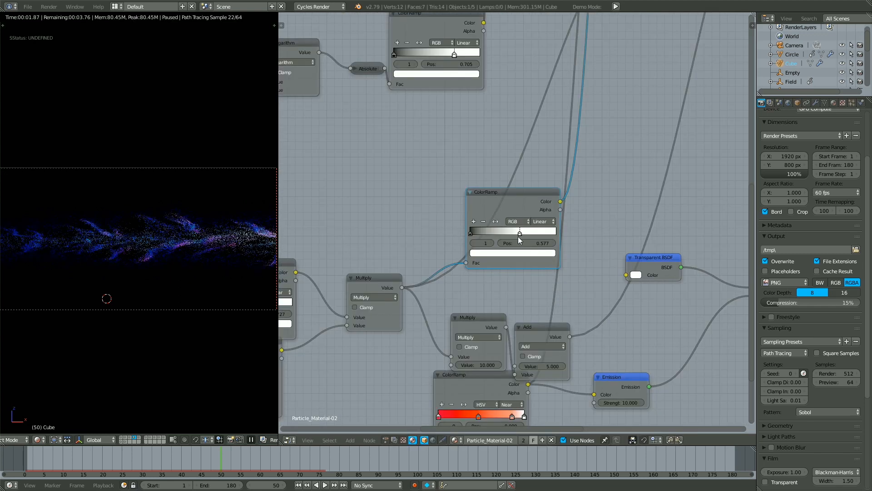
# Move the new ColorRamp's white stop to 0.405 and set its interpolation to Ease
pyautogui.moveTo(518, 231); pyautogui.dragTo(514, 231)
pyautogui.click(251, 440)
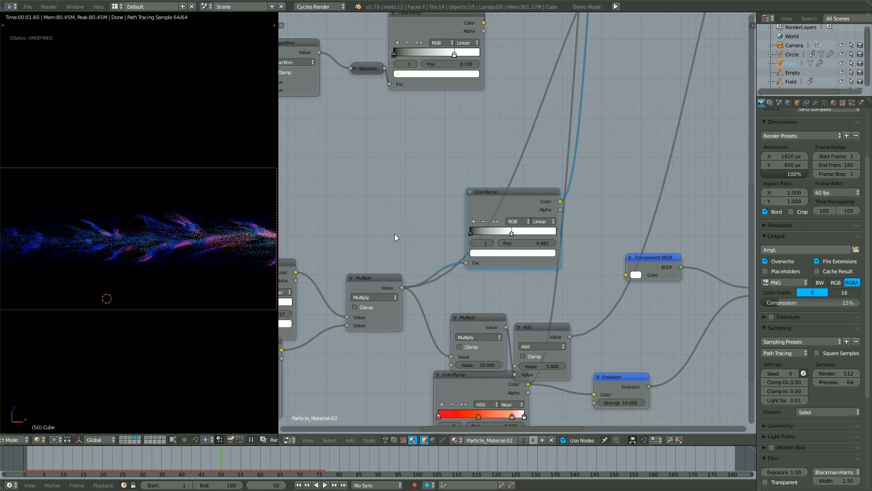
pyautogui.moveTo(445, 177)
pyautogui.mouseDown(button='middle')
pyautogui.moveTo(418, 183)
pyautogui.moveTo(450, 187)
pyautogui.mouseUp(button='middle')
pyautogui.scroll(2, 421, 182)
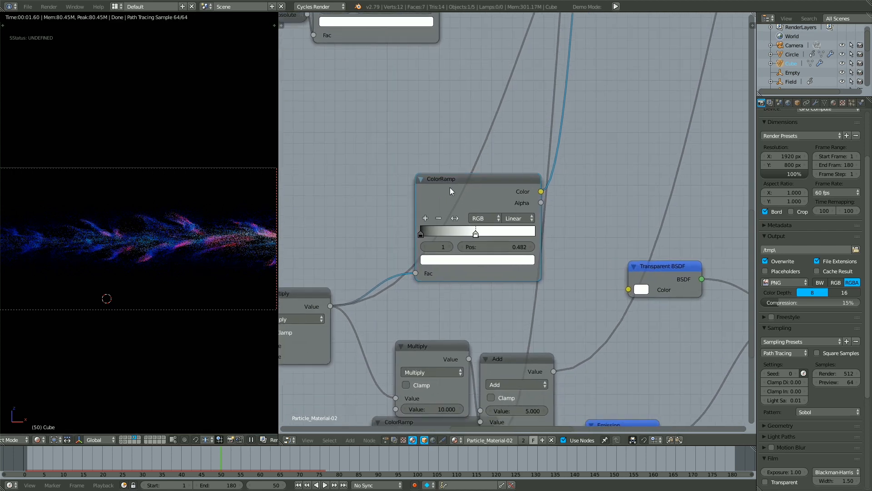
pyautogui.scroll(-4, 486, 222)
pyautogui.scroll(3, 487, 213)
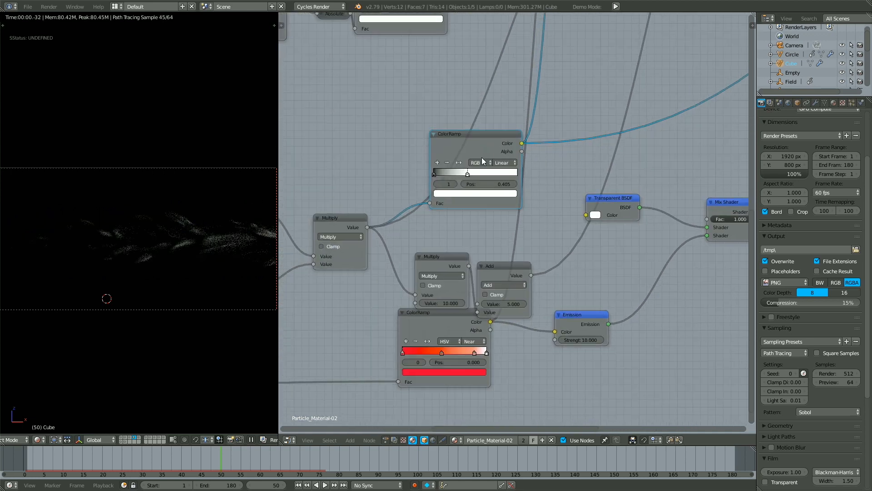
pyautogui.click(503, 162)
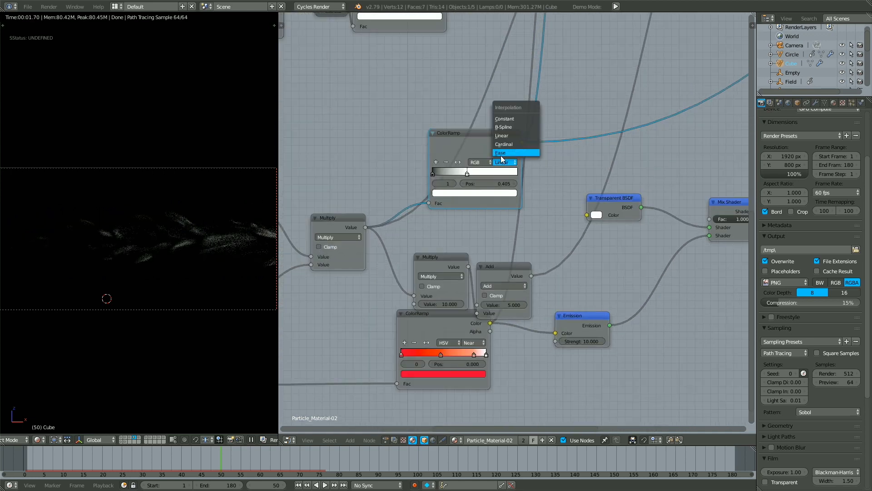
pyautogui.click(501, 155)
# Fine-tune the Ease ColorRamp's white stop to 0.250, the second Multiply's value to 20.000 and the orange stop to 0.716
pyautogui.moveTo(469, 206); pyautogui.dragTo(492, 249, button='middle')
pyautogui.scroll(4, 489, 245)
pyautogui.moveTo(460, 220); pyautogui.dragTo(476, 202, button='middle')
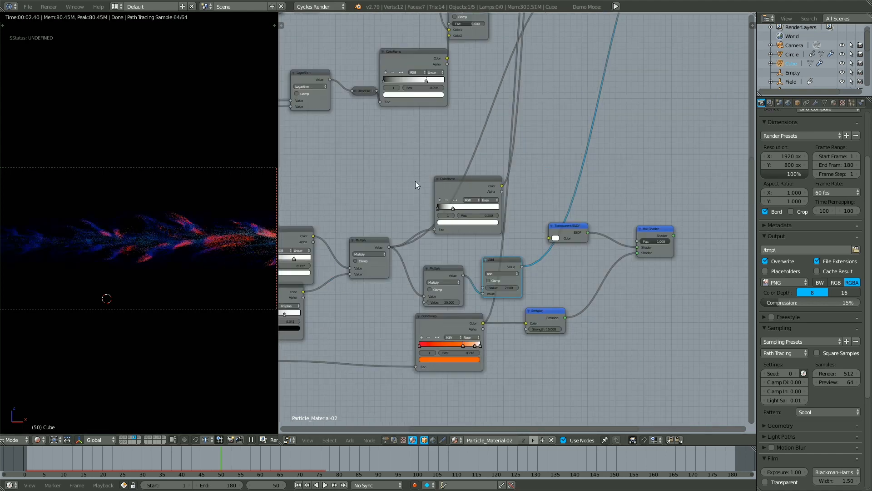
pyautogui.moveTo(416, 177); pyautogui.dragTo(425, 208, button='middle')
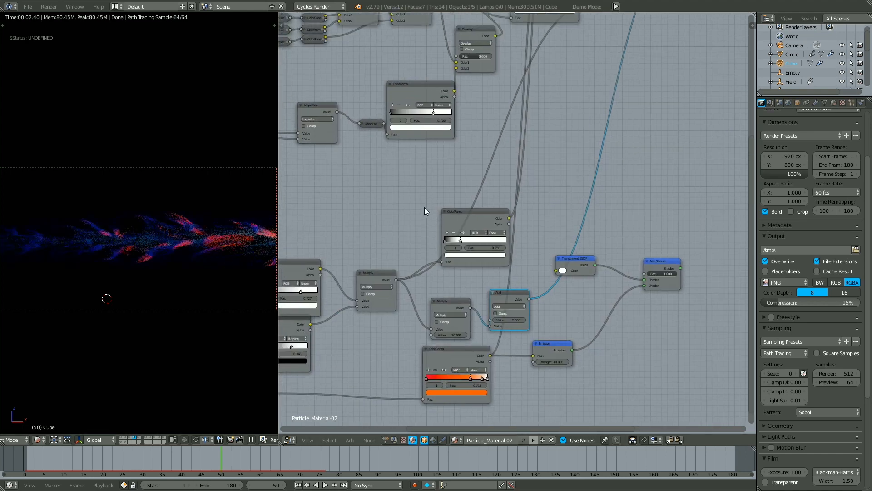
# Shift the black stop inward on the linear ColorRamp feeding the original Multiply's first Value
pyautogui.scroll(-4, 417, 214)
pyautogui.moveTo(370, 244); pyautogui.dragTo(448, 179, button='middle')
pyautogui.scroll(6, 448, 179)
pyautogui.moveTo(399, 194); pyautogui.dragTo(495, 160, button='middle')
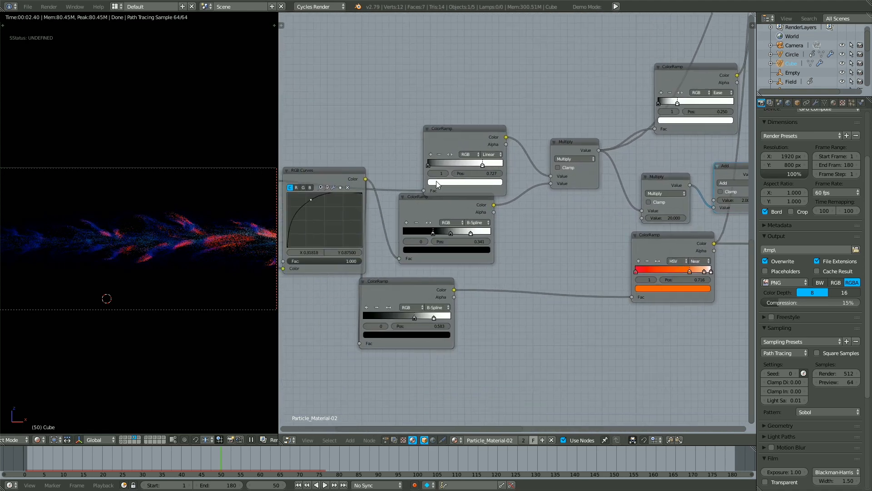
pyautogui.moveTo(430, 164); pyautogui.dragTo(454, 161)
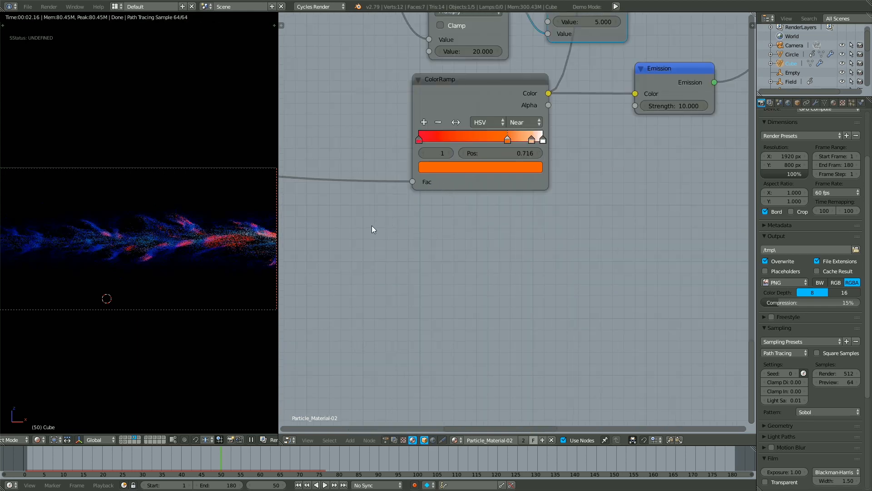
# Move the Particle Info node farther away from the node chains it feeds and pause the rendered preview
pyautogui.scroll(-4, 331, 236)
pyautogui.moveTo(351, 279); pyautogui.dragTo(501, 223, button='middle')
pyautogui.scroll(-5, 482, 225)
pyautogui.moveTo(426, 159); pyautogui.dragTo(442, 222, button='middle')
pyautogui.moveTo(406, 119); pyautogui.dragTo(334, 142)
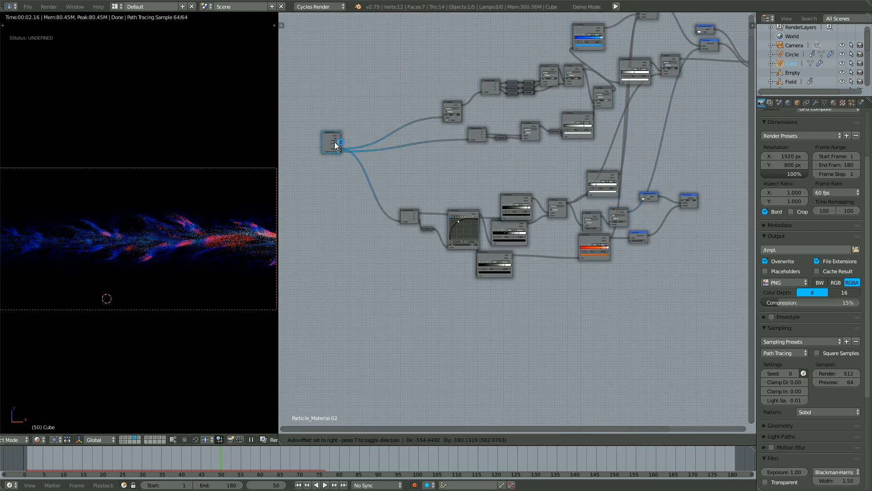
pyautogui.moveTo(375, 194); pyautogui.dragTo(434, 172, button='middle')
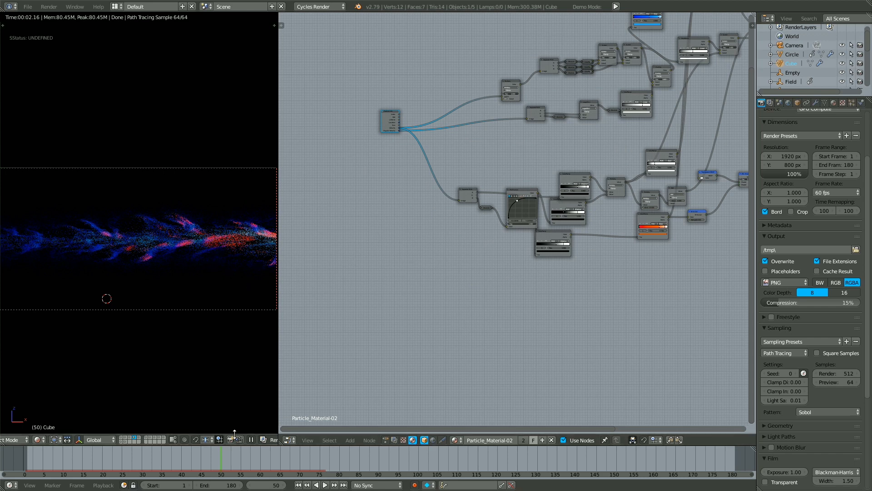
pyautogui.click(251, 439)
pyautogui.moveTo(391, 212); pyautogui.dragTo(427, 204, button='middle')
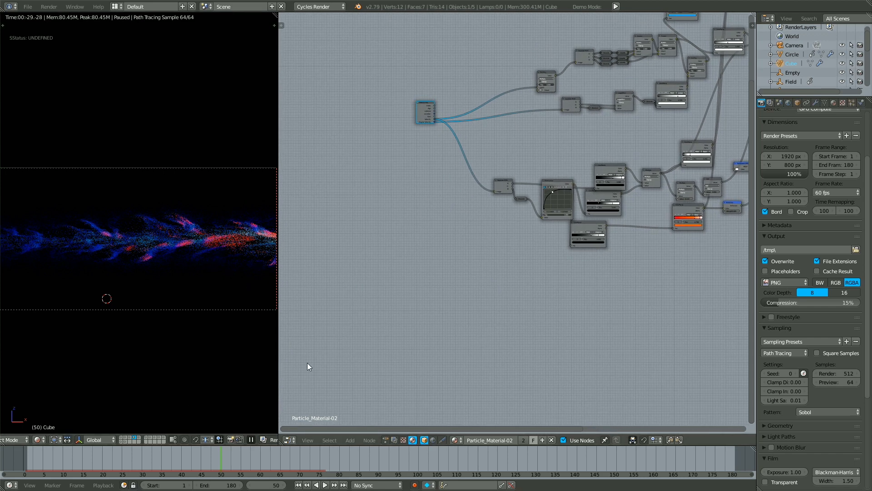
# Add a Noise Texture fed by the Particle Info node, with a red-and-white Constant ColorRamp on its Fac, and resume the preview
pyautogui.scroll(3, 490, 255)
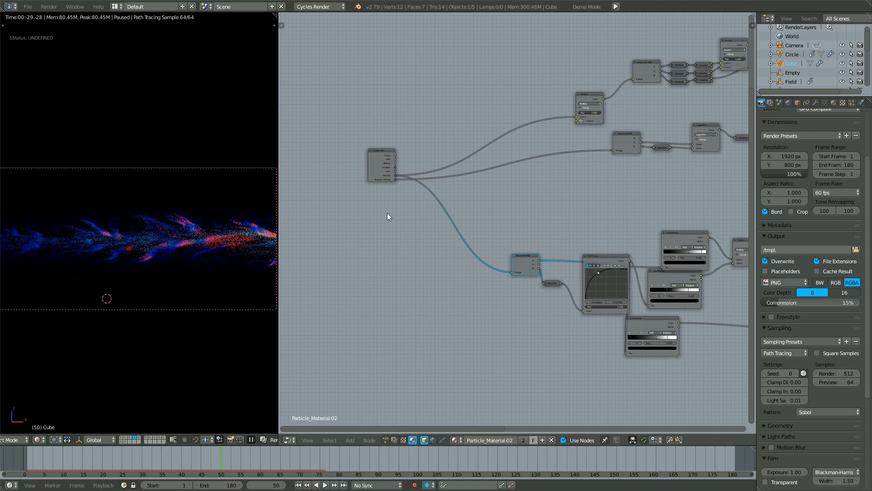
pyautogui.moveTo(396, 176); pyautogui.dragTo(400, 278)
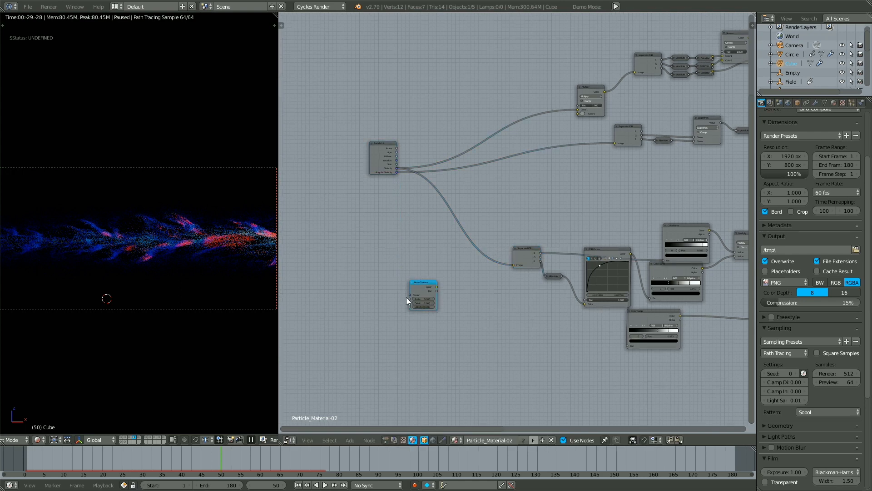
pyautogui.scroll(2, 398, 278)
pyautogui.moveTo(389, 259); pyautogui.dragTo(451, 260, button='middle')
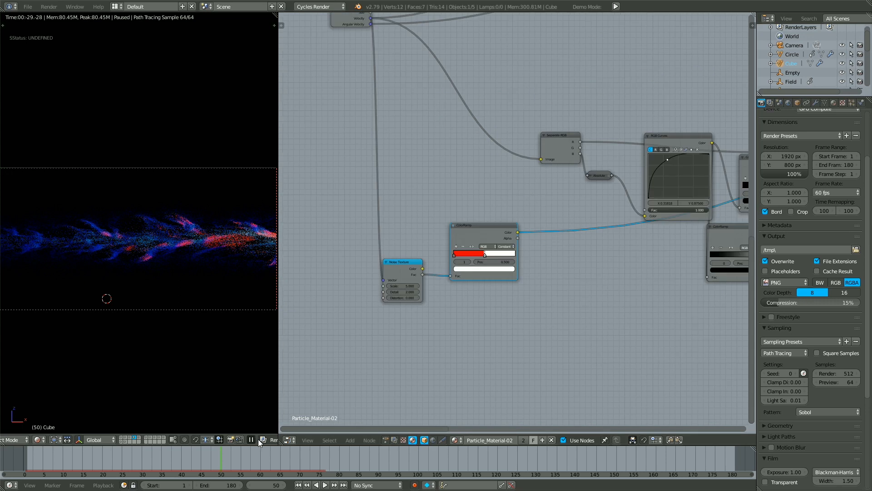
pyautogui.click(258, 439)
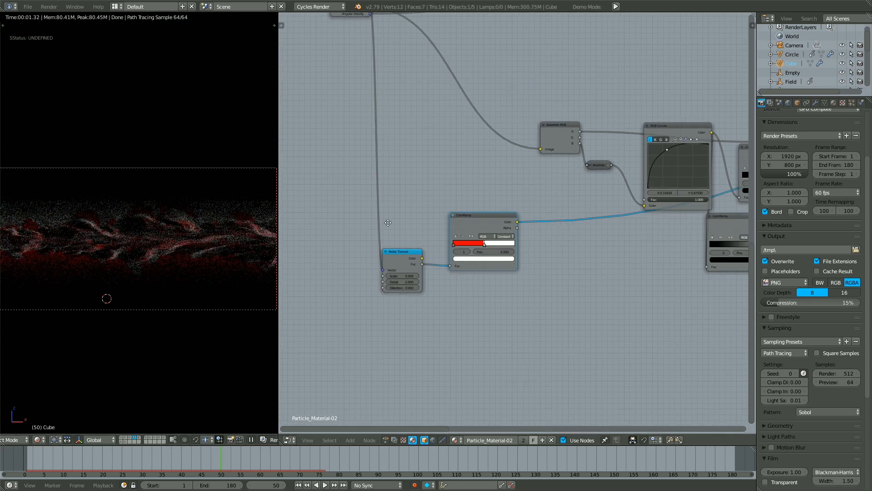
# Duplicate the red-and-white ColorRamp, place the copy above the original, and recolor its red stop black
pyautogui.scroll(-3, 479, 235)
pyautogui.moveTo(479, 235); pyautogui.dragTo(581, 281, button='middle')
pyautogui.scroll(2, 463, 172)
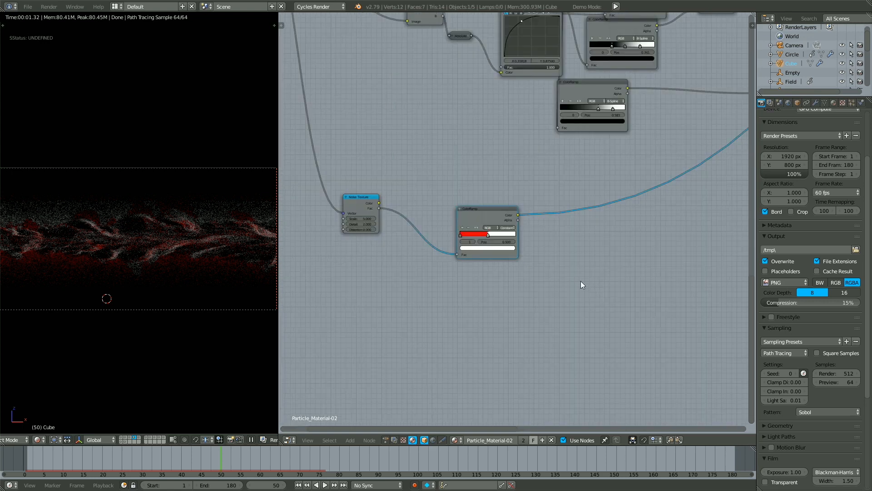
pyautogui.hotkey('shift', 'd')
pyautogui.click(446, 160)
pyautogui.click(444, 159)
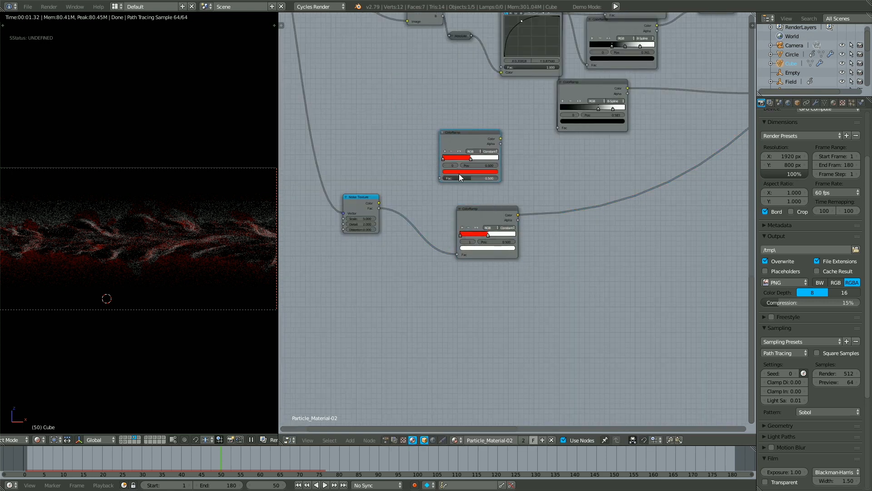
pyautogui.click(479, 172)
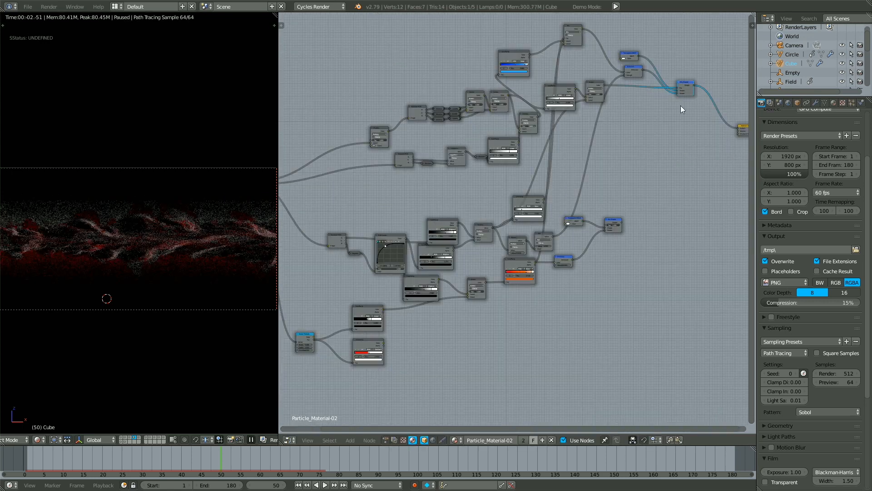
# Delete the orange layer's unused Mix Shader node
pyautogui.moveTo(614, 226); pyautogui.dragTo(640, 219)
pyautogui.scroll(-1, 583, 200)
pyautogui.moveTo(582, 203); pyautogui.dragTo(502, 167, button='middle')
pyautogui.press('x')
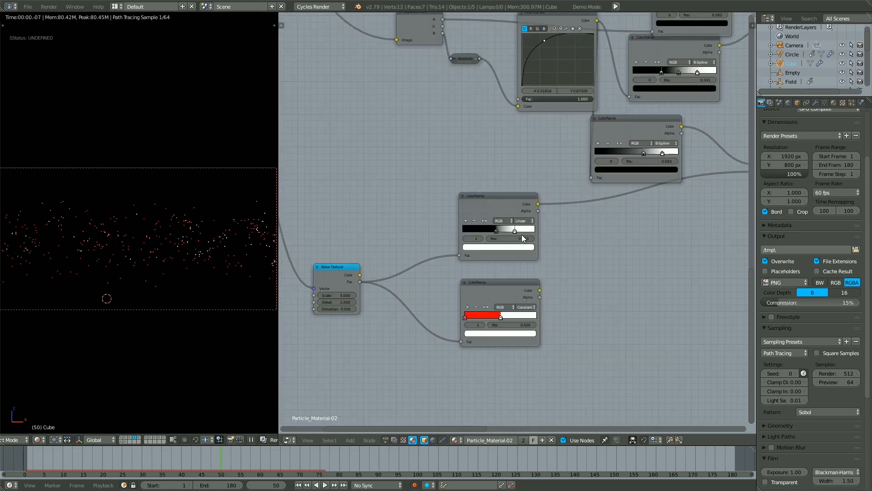
# Set the black-and-white noise ColorRamp's white stop to 0.700 and its interpolation to Ease
pyautogui.moveTo(518, 239); pyautogui.dragTo(523, 241)
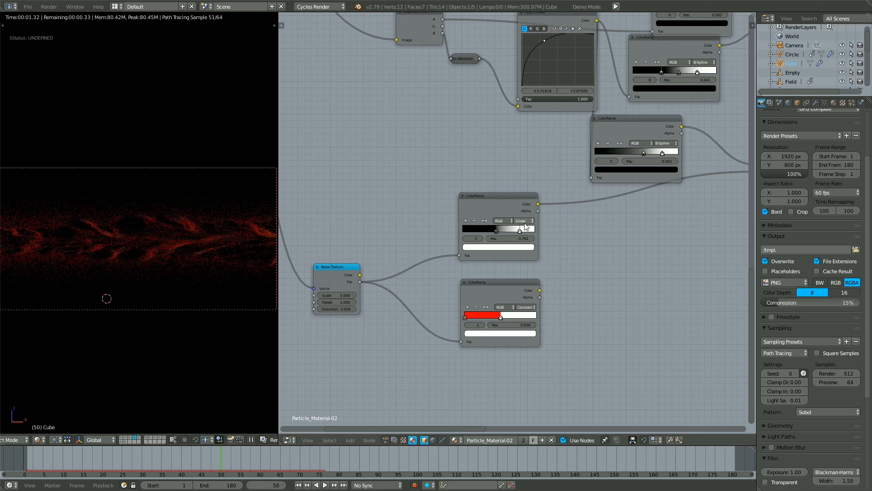
pyautogui.moveTo(528, 229); pyautogui.dragTo(523, 230)
pyautogui.click(522, 220)
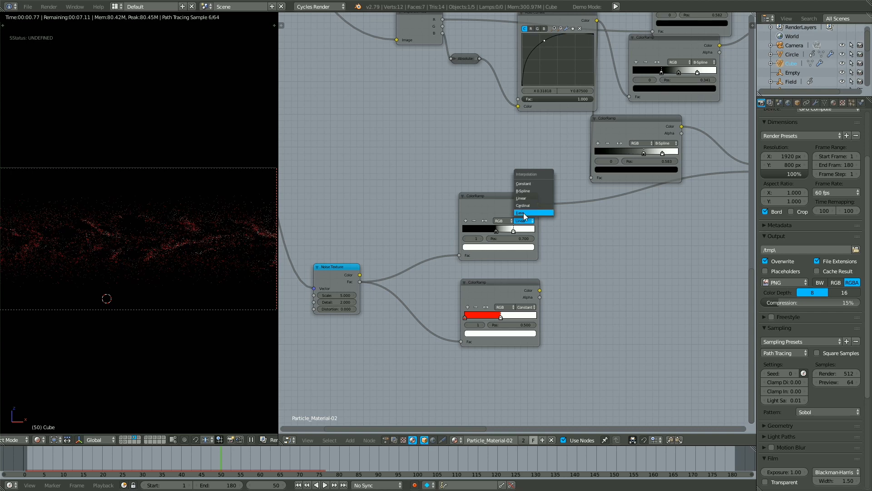
pyautogui.click(524, 213)
# Set the Noise Texture's scale to 7.000
pyautogui.moveTo(430, 147); pyautogui.dragTo(493, 225, button='middle')
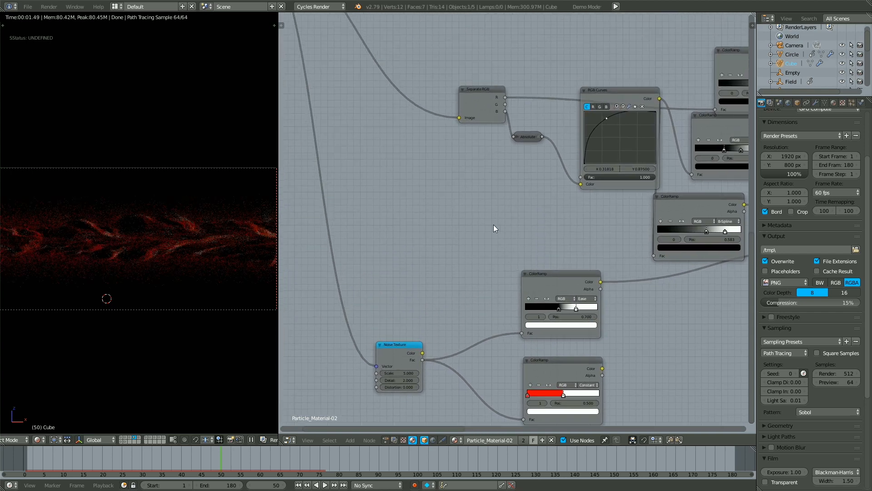
pyautogui.scroll(-2, 496, 229)
pyautogui.scroll(5, 463, 299)
pyautogui.moveTo(461, 301); pyautogui.dragTo(500, 193, button='middle')
pyautogui.moveTo(500, 192); pyautogui.dragTo(503, 170)
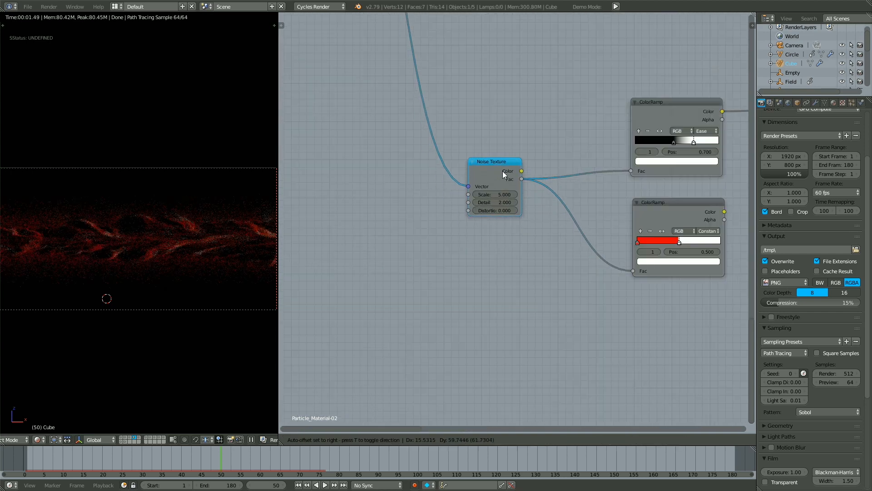
pyautogui.scroll(4, 504, 169)
pyautogui.moveTo(505, 168); pyautogui.dragTo(509, 186, button='middle')
pyautogui.scroll(1, 512, 214)
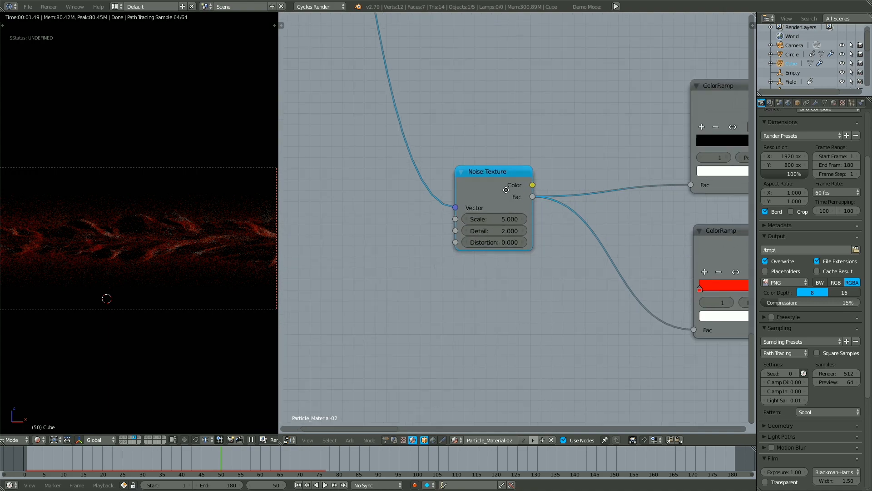
pyautogui.doubleClick(500, 218)
pyautogui.press('Return')
pyautogui.scroll(-8, 472, 296)
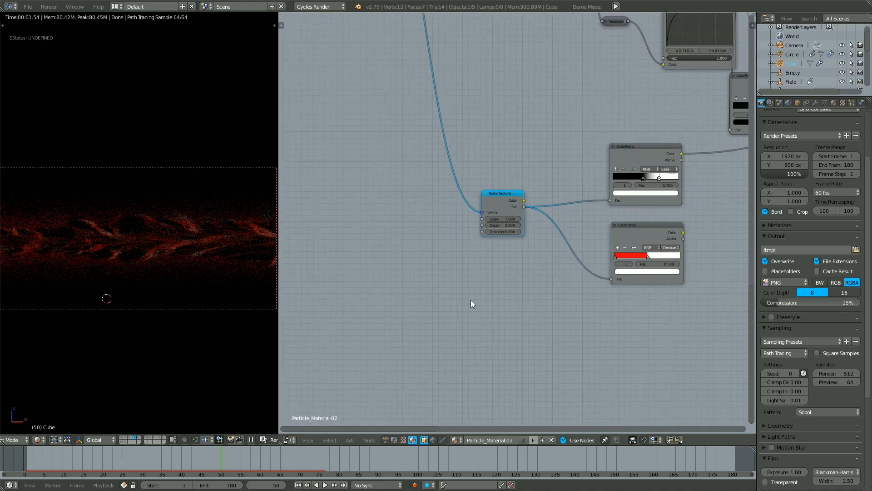
# Set the node mixing the velocity and noise ColorRamps to Add and preview the full shader
pyautogui.moveTo(511, 273); pyautogui.dragTo(435, 309, button='middle')
pyautogui.scroll(-10, 481, 302)
pyautogui.moveTo(615, 231); pyautogui.dragTo(550, 246, button='middle')
pyautogui.scroll(3, 551, 246)
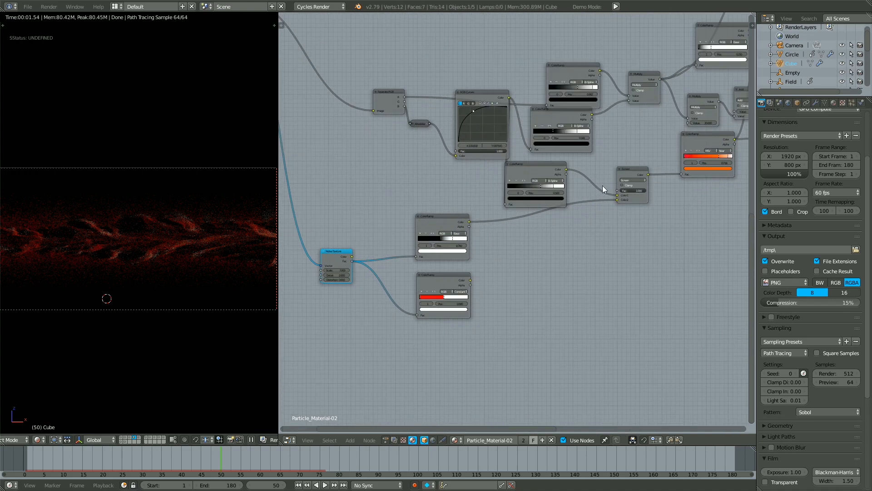
pyautogui.scroll(8, 546, 204)
pyautogui.moveTo(421, 240); pyautogui.dragTo(497, 250, button='middle')
pyautogui.moveTo(441, 272); pyautogui.dragTo(465, 251, button='middle')
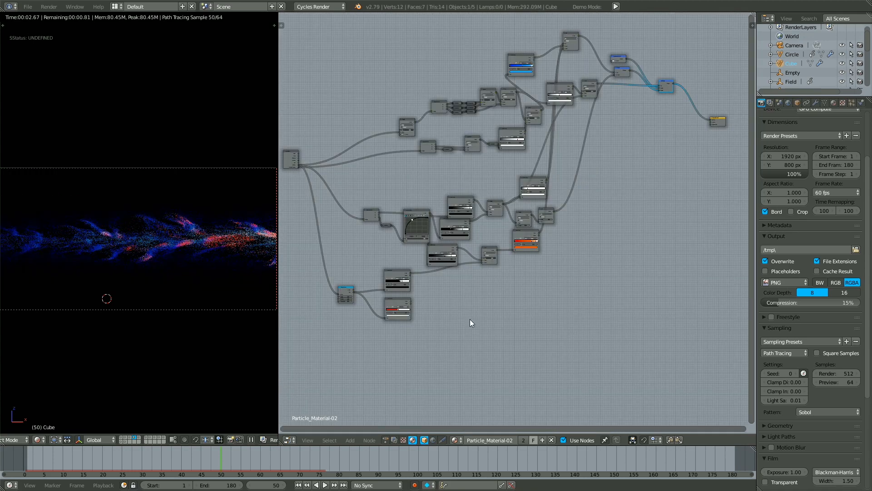
# Set the multiplier of the Multiply node feeding the orange layer's Add node to 30
pyautogui.moveTo(457, 301); pyautogui.dragTo(504, 207, button='middle')
pyautogui.scroll(2, 481, 277)
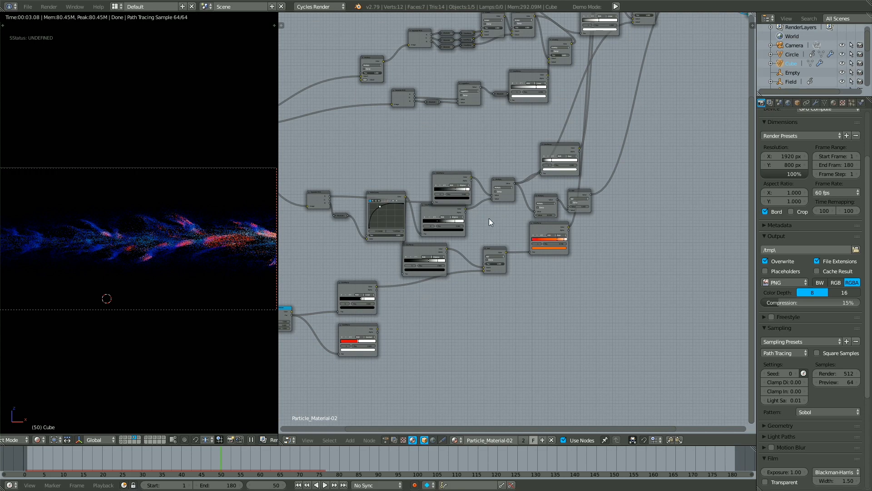
pyautogui.scroll(4, 484, 227)
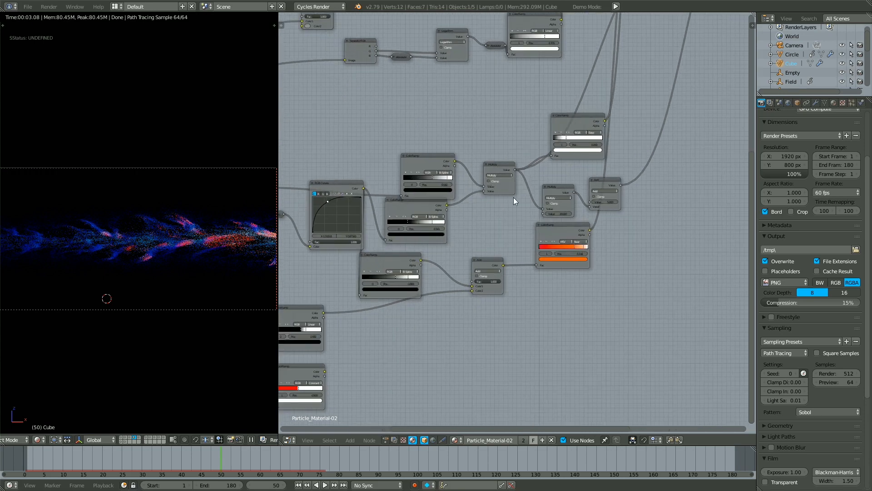
pyautogui.moveTo(521, 180); pyautogui.dragTo(495, 171, button='middle')
pyautogui.scroll(6, 502, 169)
pyautogui.moveTo(543, 157); pyautogui.dragTo(513, 201, button='middle')
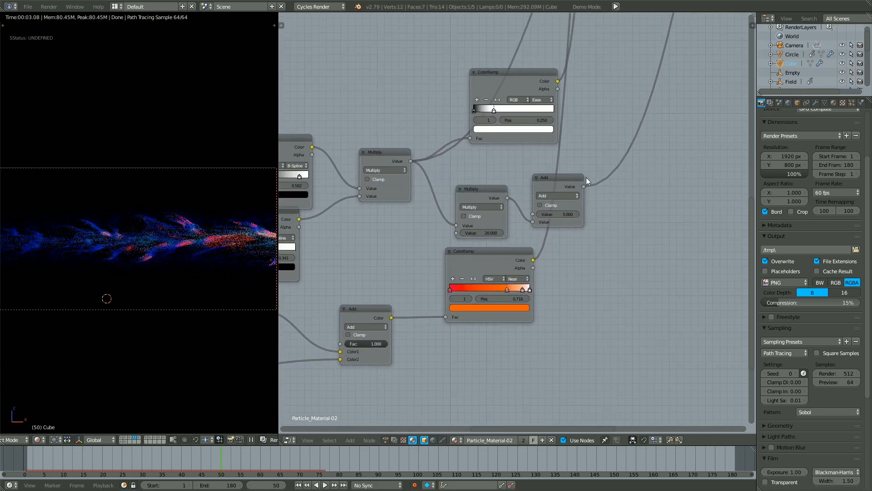
pyautogui.moveTo(496, 198); pyautogui.dragTo(490, 185)
pyautogui.doubleClick(489, 220)
pyautogui.write('30')
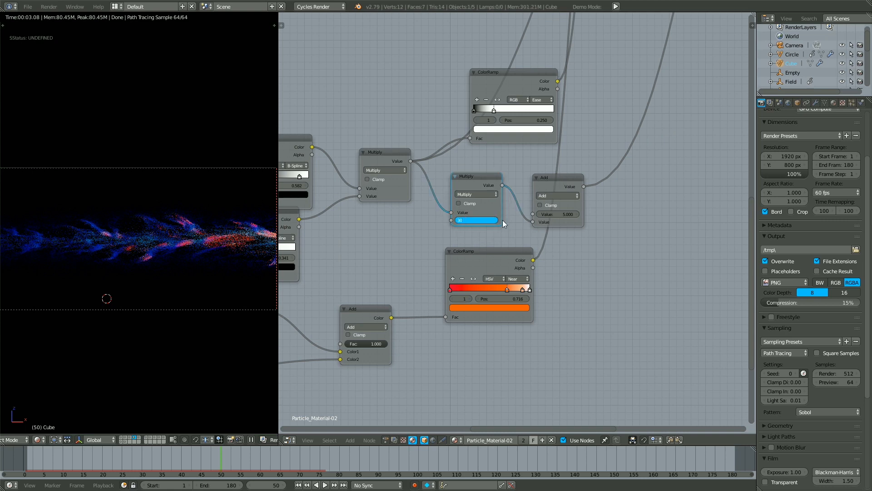
pyautogui.press('Return')
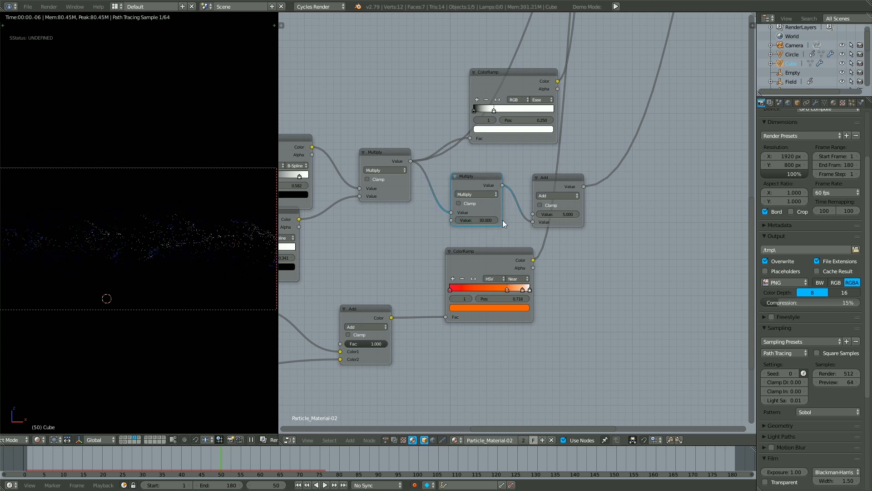
# Recolor the orange ColorRamp's stop at 0.716 to a slightly redder orange
pyautogui.scroll(-2, 492, 304)
pyautogui.moveTo(492, 304); pyautogui.dragTo(508, 230, button='middle')
pyautogui.scroll(5, 506, 226)
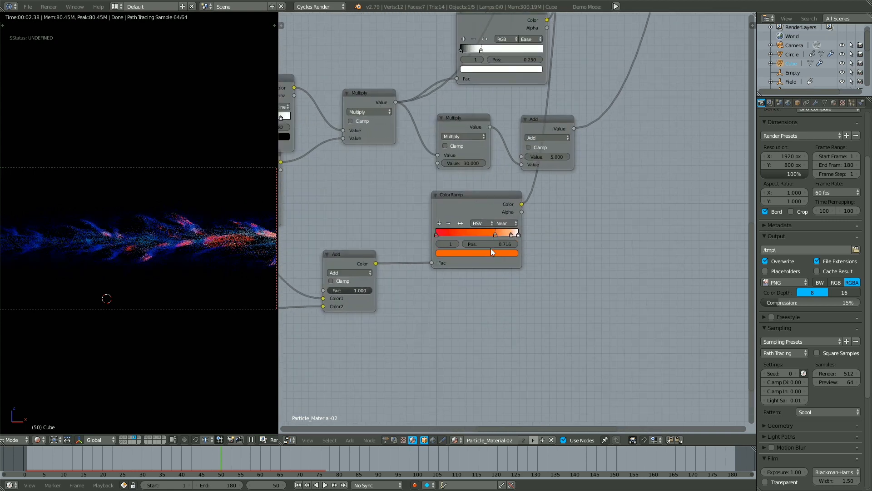
pyautogui.click(491, 249)
pyautogui.moveTo(456, 187); pyautogui.dragTo(464, 204)
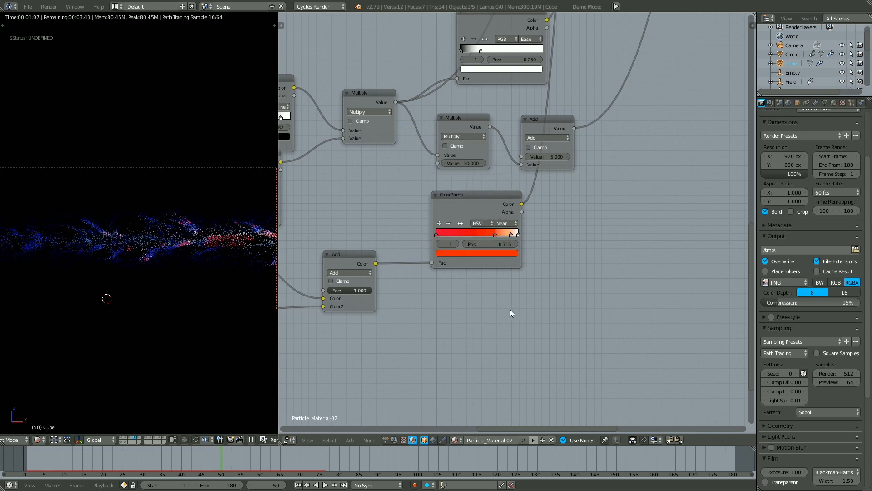
pyautogui.click(488, 252)
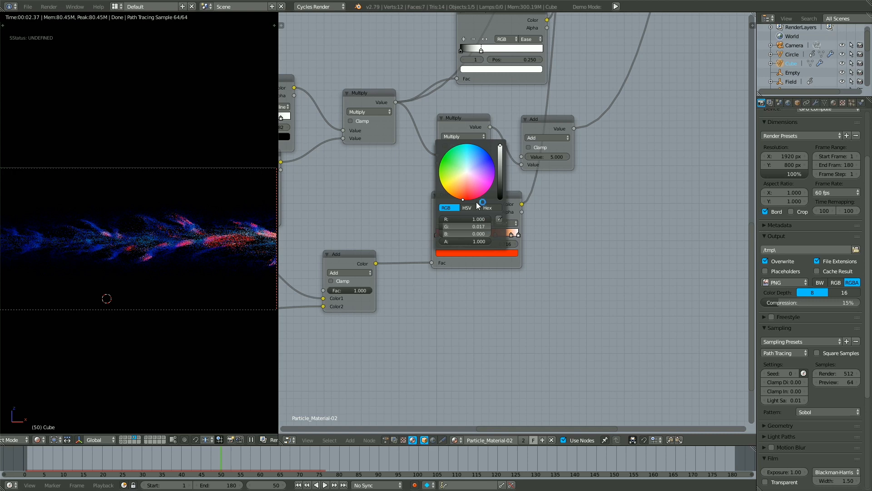
pyautogui.click(457, 198)
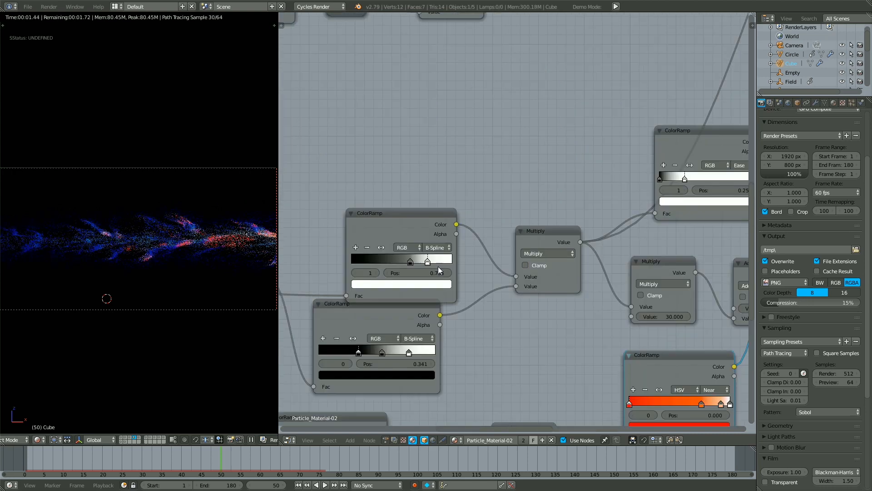
# Give the orange ColorRamp a dark red start and an extra stop, and set the upper velocity ColorRamp's interpolation to Ease
pyautogui.scroll(-7, 442, 302)
pyautogui.moveTo(442, 302); pyautogui.dragTo(446, 295, button='middle')
pyautogui.scroll(-5, 492, 208)
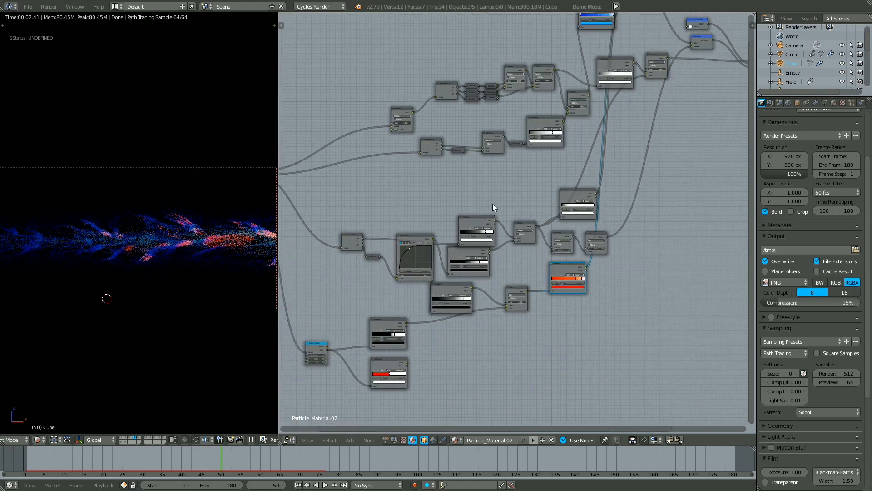
pyautogui.scroll(4, 511, 205)
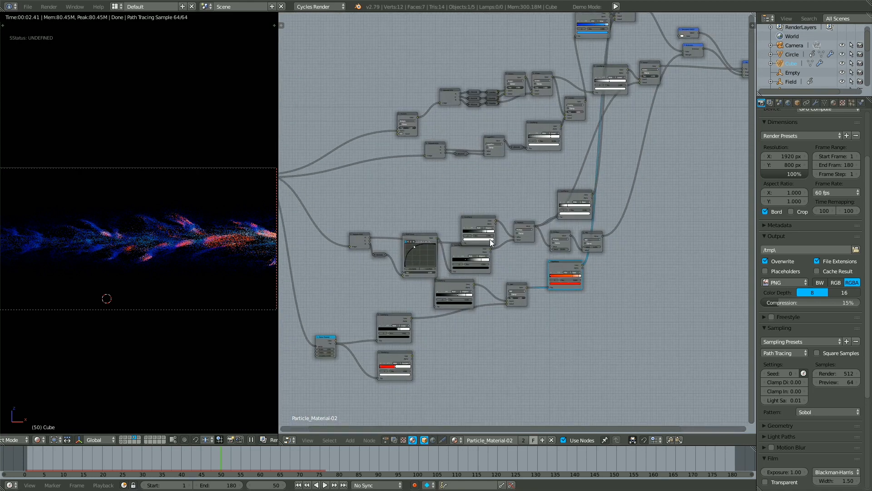
pyautogui.scroll(4, 490, 239)
pyautogui.click(251, 439)
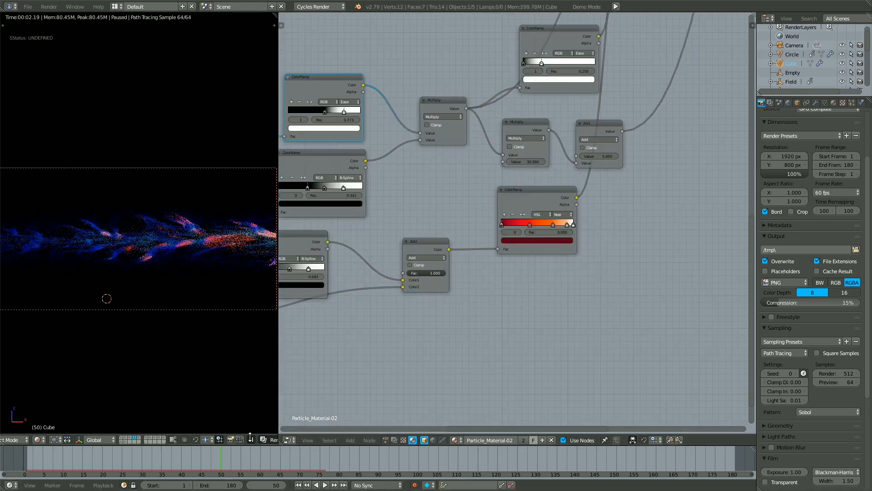
pyautogui.click(253, 439)
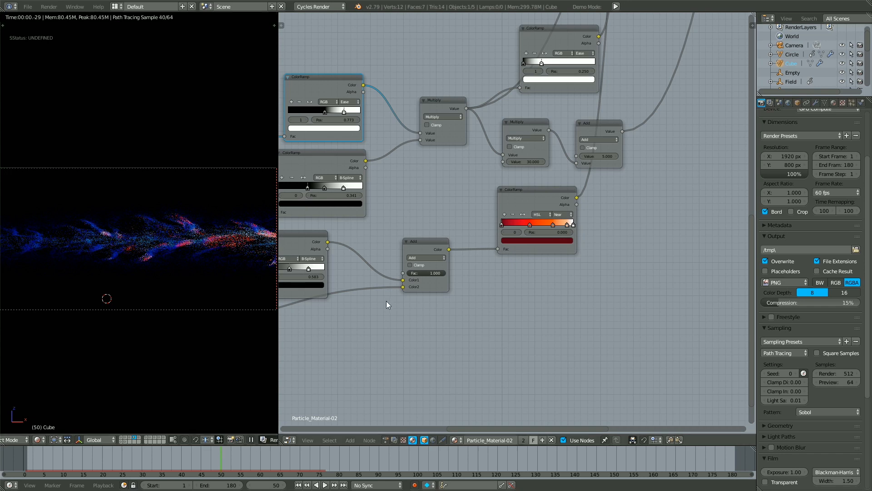
# Change the blend mode of the node mixing the velocity and noise ColorRamps to Overlay
pyautogui.moveTo(434, 246); pyautogui.dragTo(482, 216, button='middle')
pyautogui.scroll(-1, 380, 267)
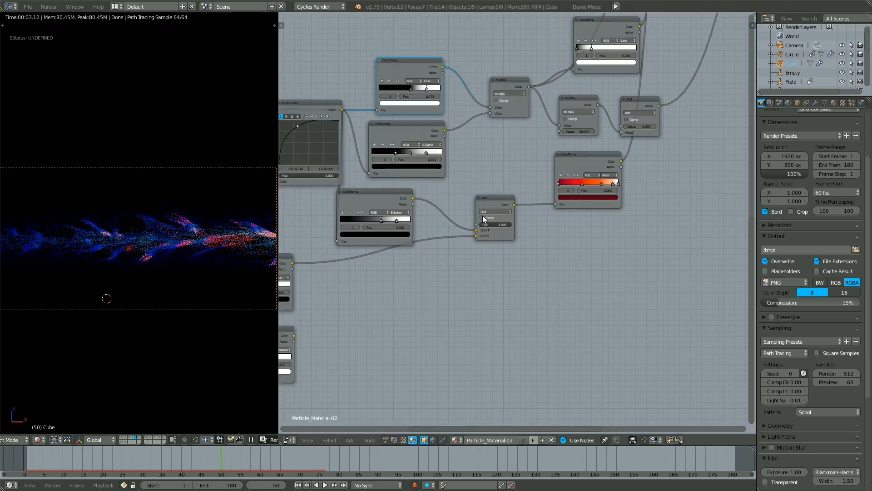
pyautogui.click(498, 211)
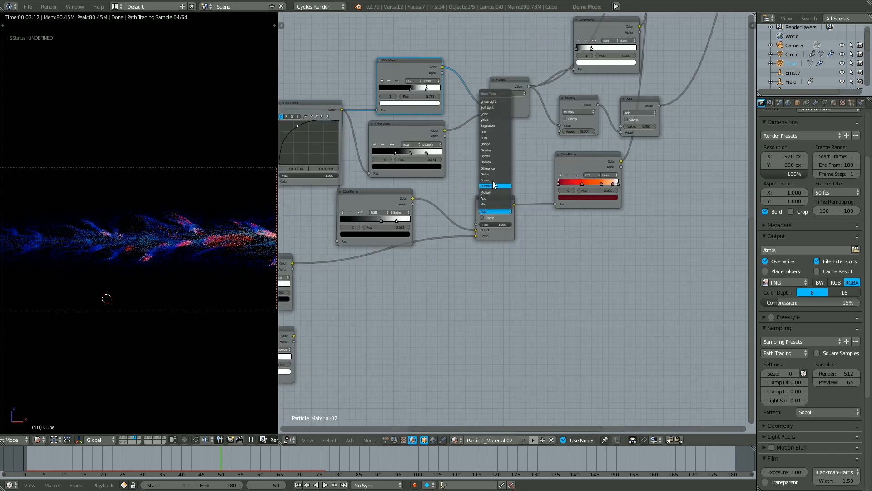
pyautogui.click(494, 151)
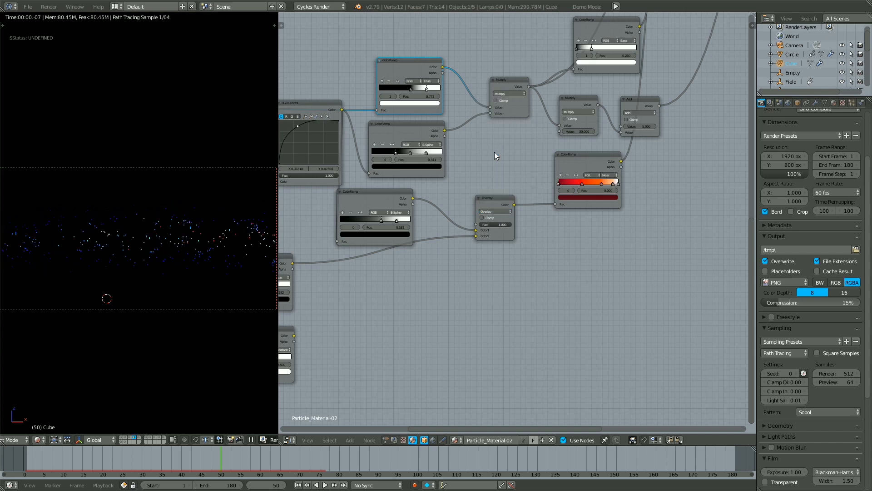
# Preview the Overlay node feeding the orange ColorRamp and set the noise ColorRamp's black stop to 0.350
pyautogui.moveTo(505, 197); pyautogui.dragTo(494, 178, button='middle')
pyautogui.keyDown('ctrl'); pyautogui.keyDown('shift'); pyautogui.click(481, 205); pyautogui.keyUp('shift'); pyautogui.keyUp('ctrl')
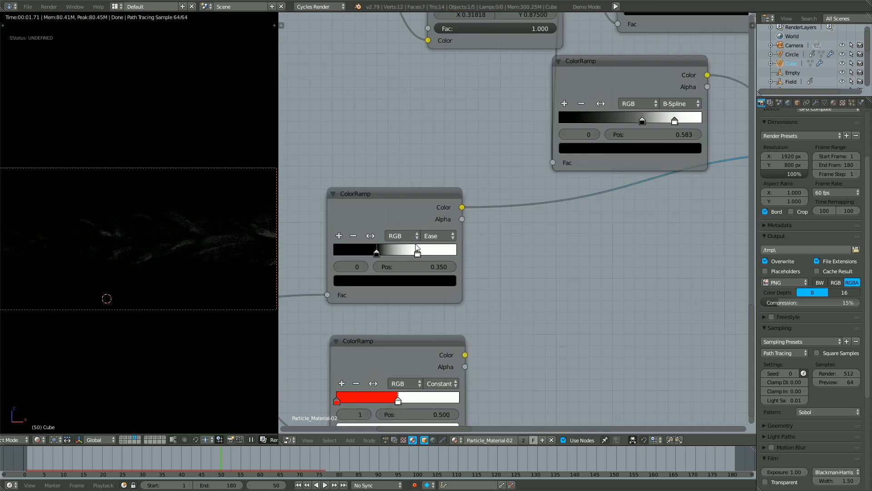
pyautogui.moveTo(432, 206); pyautogui.dragTo(470, 177, button='middle')
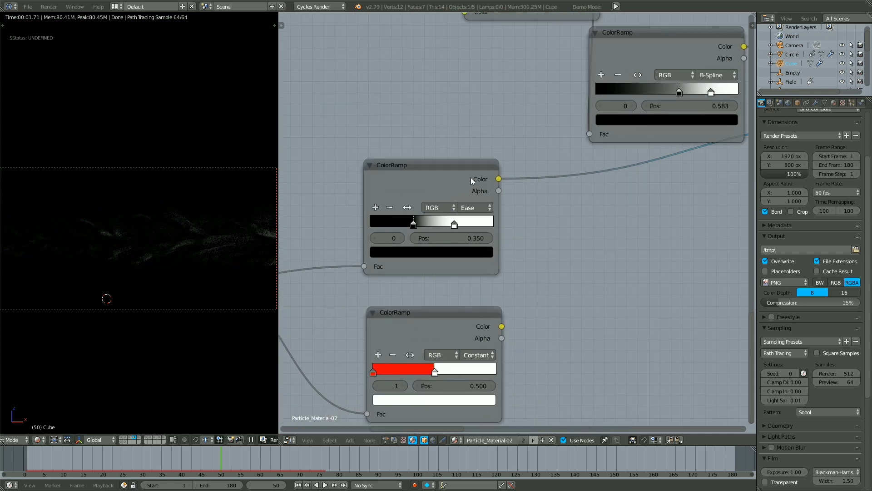
# Add an RGB Curves node fed by the Noise Texture's Fac and connect it to the Overlay node's Color2 in place of the noise ColorRamp
pyautogui.scroll(-10, 470, 180)
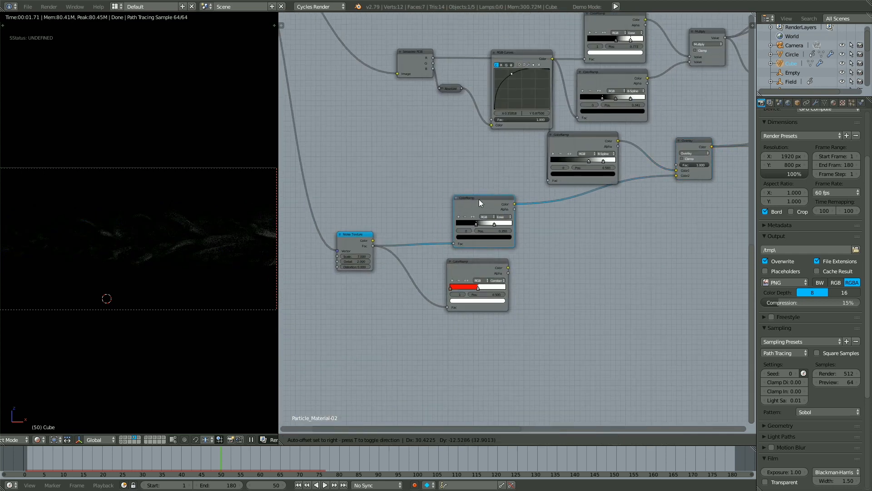
pyautogui.moveTo(479, 199); pyautogui.dragTo(435, 152)
pyautogui.hotkey('shift', 'a')
pyautogui.moveTo(458, 238)
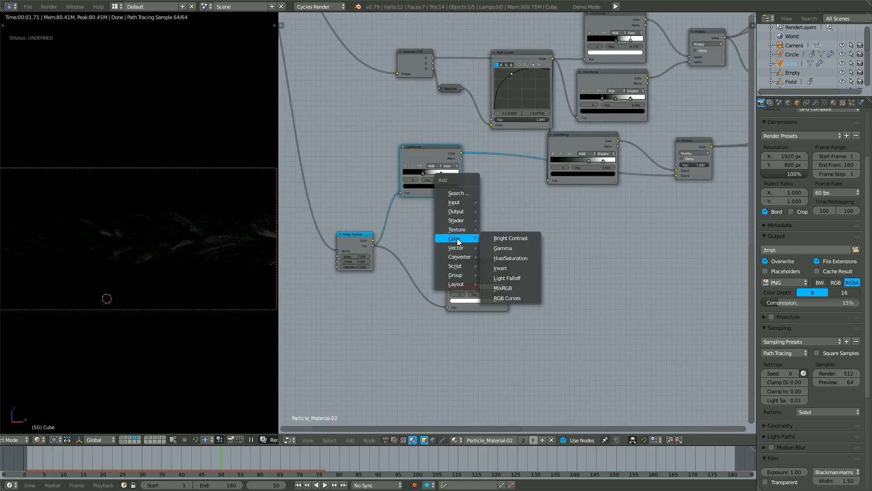
pyautogui.click(507, 298)
pyautogui.click(454, 190)
pyautogui.moveTo(473, 263); pyautogui.dragTo(477, 285)
pyautogui.moveTo(487, 187); pyautogui.dragTo(480, 209)
pyautogui.moveTo(373, 246); pyautogui.dragTo(451, 274)
pyautogui.moveTo(513, 214); pyautogui.dragTo(676, 176)
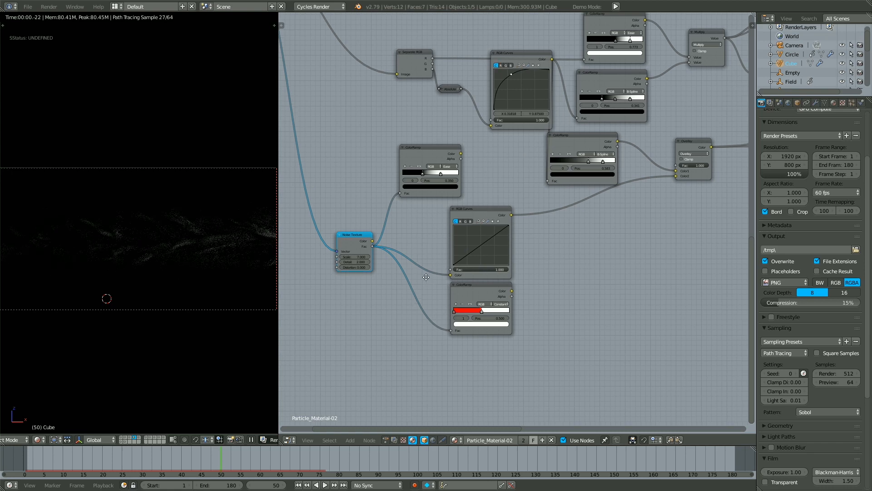
# Shape the noise RGB Curves into a steep S with its lower point at about X 0.48, Y 0.04, and preview the node's output
pyautogui.moveTo(451, 271); pyautogui.dragTo(442, 280, button='middle')
pyautogui.scroll(1, 443, 281)
pyautogui.scroll(3, 442, 281)
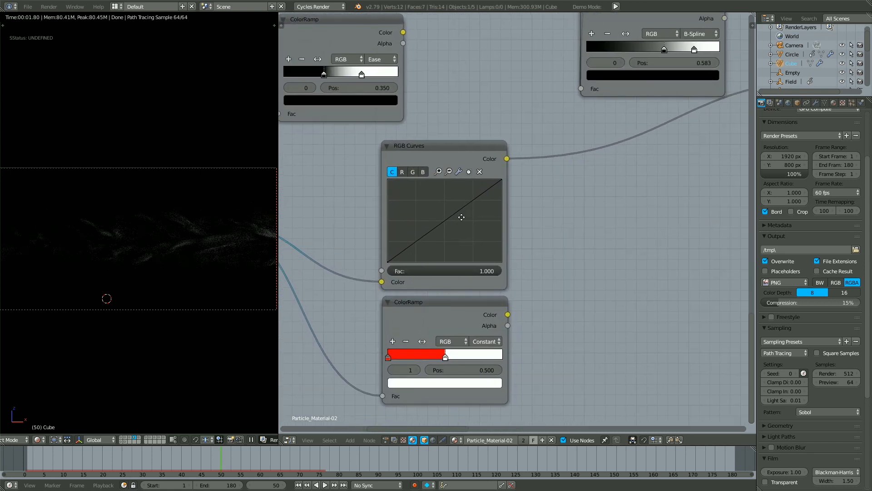
pyautogui.click(421, 256)
pyautogui.moveTo(461, 226); pyautogui.dragTo(461, 192)
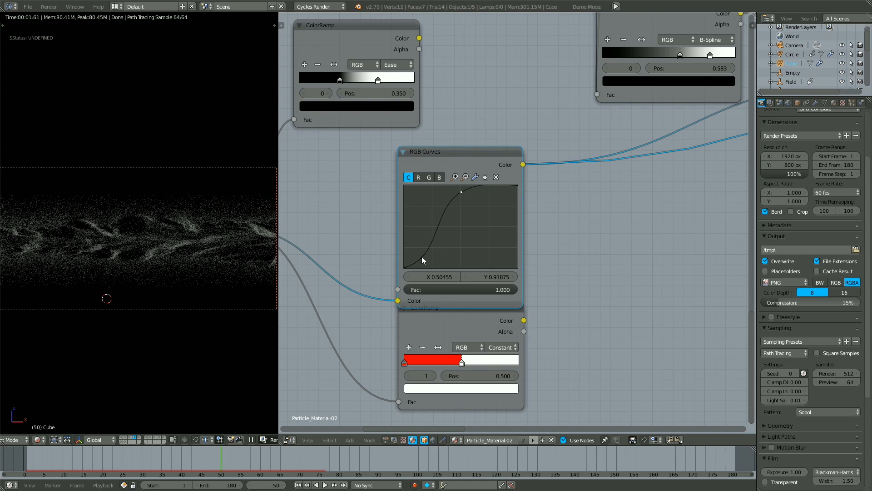
pyautogui.moveTo(422, 257); pyautogui.dragTo(441, 260)
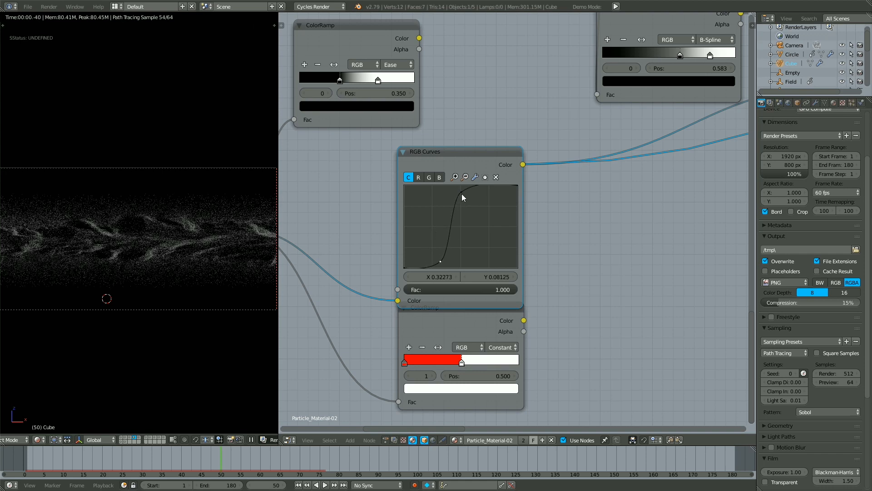
pyautogui.moveTo(460, 192); pyautogui.dragTo(469, 199)
pyautogui.moveTo(469, 199); pyautogui.dragTo(472, 199)
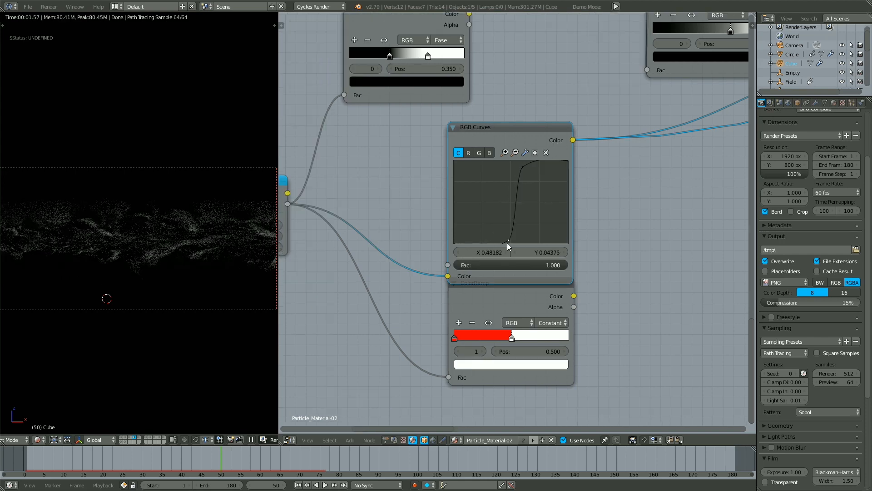
# Preview the output of the blue layer's ColorRamp that follows the Logarithm node
pyautogui.scroll(-8, 507, 243)
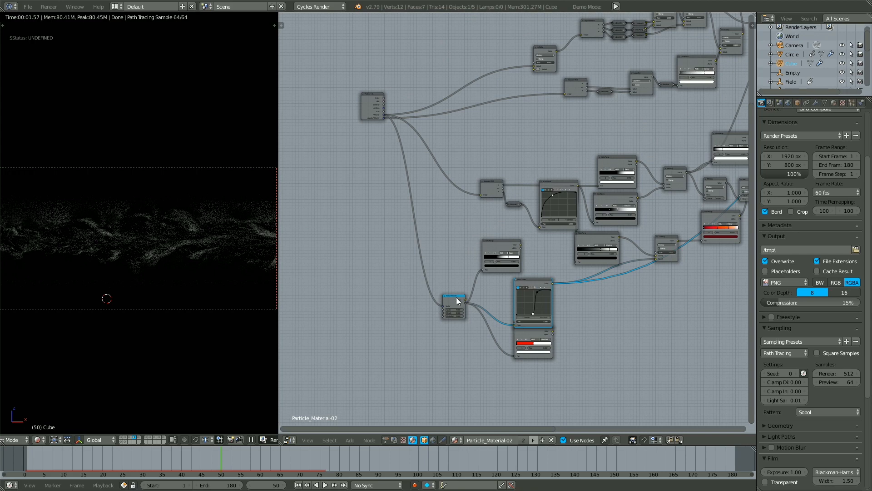
pyautogui.moveTo(502, 206); pyautogui.dragTo(413, 289, button='middle')
pyautogui.scroll(3, 496, 226)
pyautogui.moveTo(496, 226); pyautogui.dragTo(490, 232, button='middle')
pyautogui.scroll(1, 497, 223)
pyautogui.scroll(-2, 503, 222)
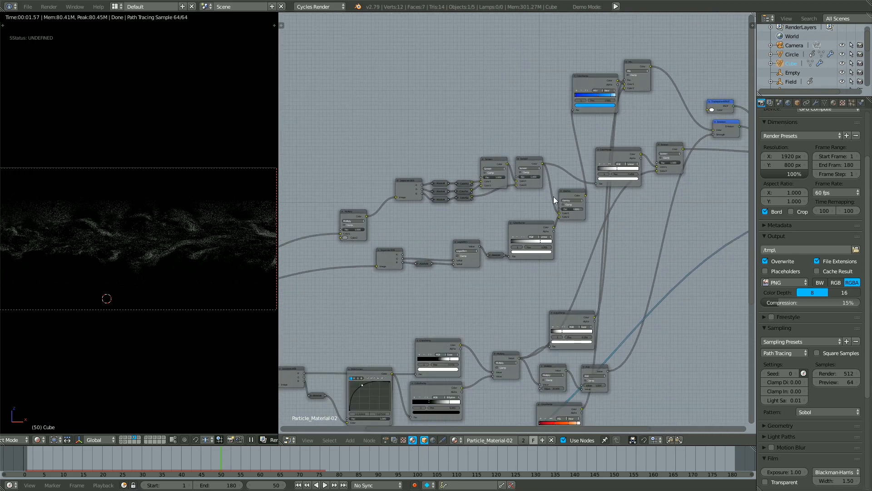
pyautogui.scroll(4, 527, 218)
pyautogui.click(537, 239)
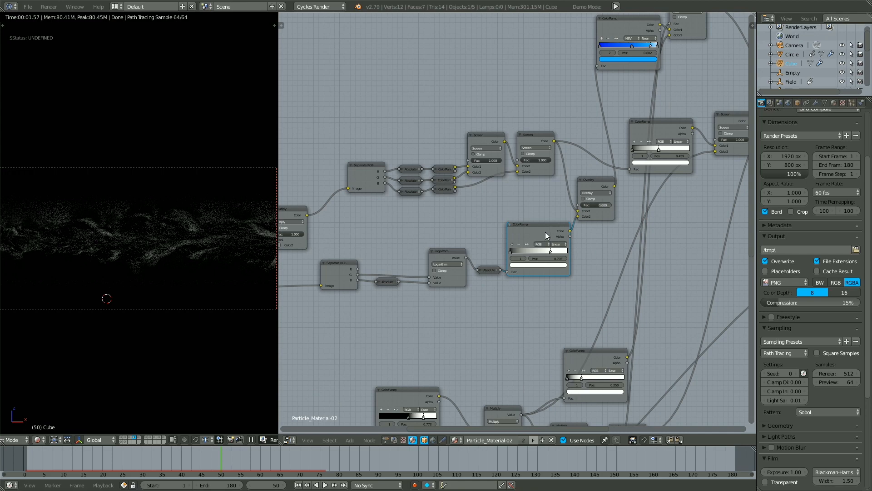
pyautogui.keyDown('ctrl'); pyautogui.keyDown('shift'); pyautogui.click(545, 232); pyautogui.keyUp('shift'); pyautogui.keyUp('ctrl')
# Preview the Mix node that combines the blue and orange colors
pyautogui.moveTo(445, 290); pyautogui.dragTo(556, 180, button='middle')
pyautogui.moveTo(708, 67); pyautogui.dragTo(476, 245, button='middle')
pyautogui.keyDown('ctrl'); pyautogui.keyDown('shift'); pyautogui.click(568, 73); pyautogui.keyUp('shift'); pyautogui.keyUp('ctrl')
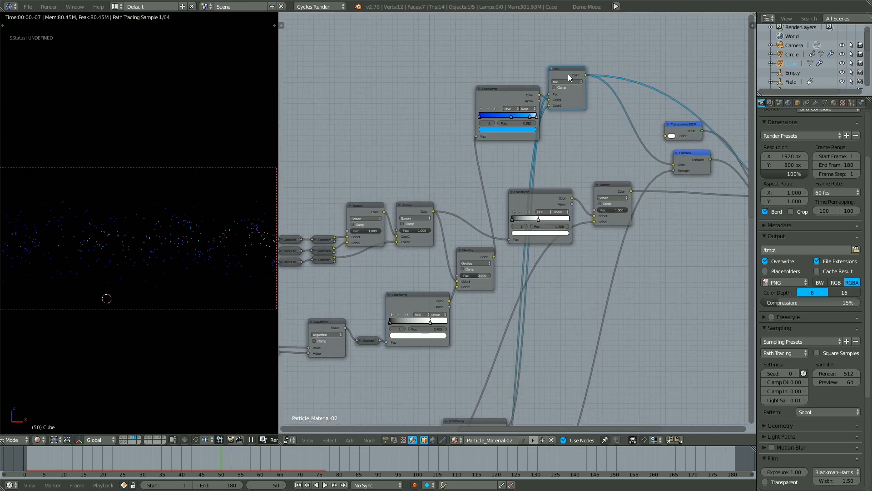
# Preview the full particle material through the final Mix Shader
pyautogui.scroll(-2, 637, 178)
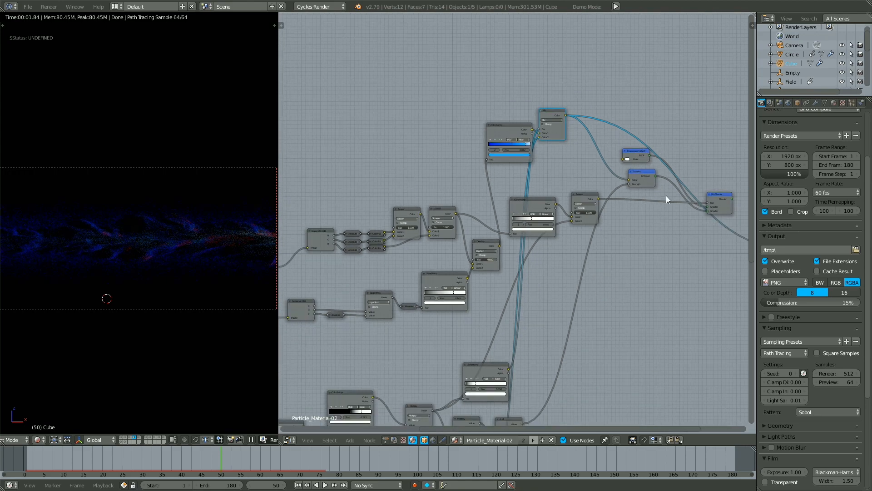
pyautogui.keyDown('ctrl'); pyautogui.keyDown('shift'); pyautogui.click(720, 208); pyautogui.keyUp('shift'); pyautogui.keyUp('ctrl')
# Preview the Overlay node fed by the noise RGB Curves, followed by the orange ColorRamp after it
pyautogui.moveTo(431, 401); pyautogui.dragTo(604, 103, button='middle')
pyautogui.scroll(7, 591, 131)
pyautogui.moveTo(582, 152); pyautogui.dragTo(601, 125, button='middle')
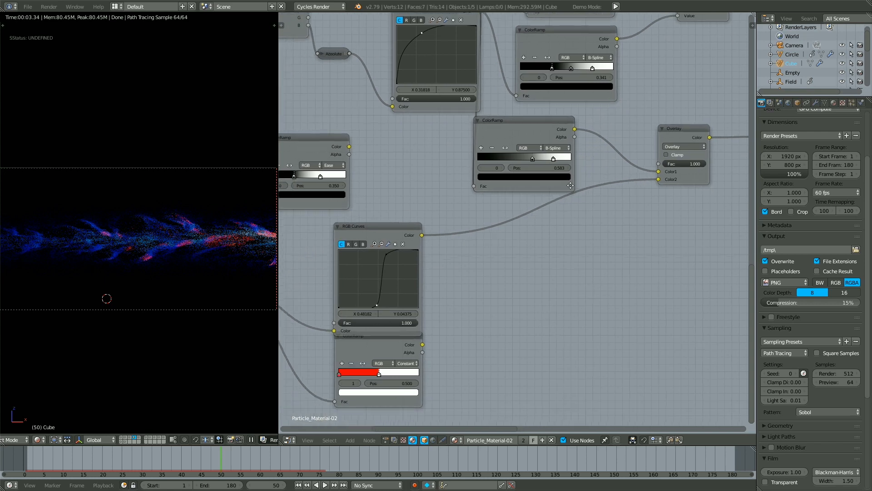
pyautogui.doubleClick(367, 238)
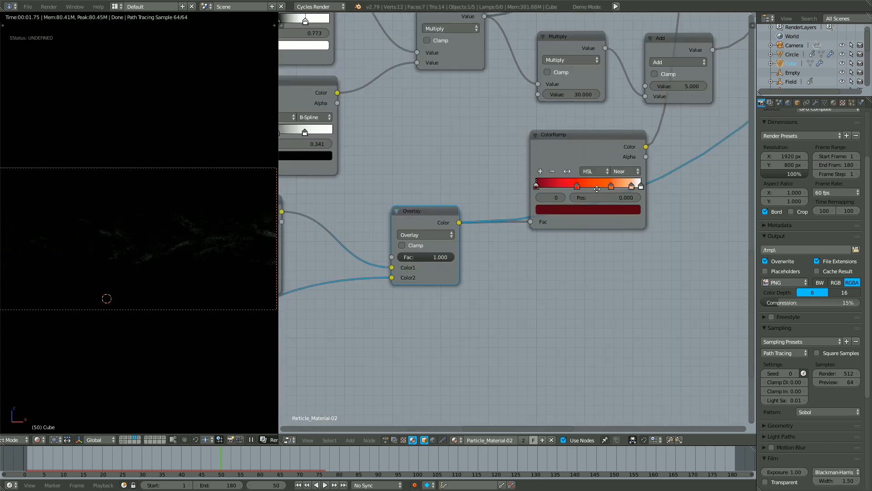
pyautogui.moveTo(643, 152); pyautogui.dragTo(568, 182, button='middle')
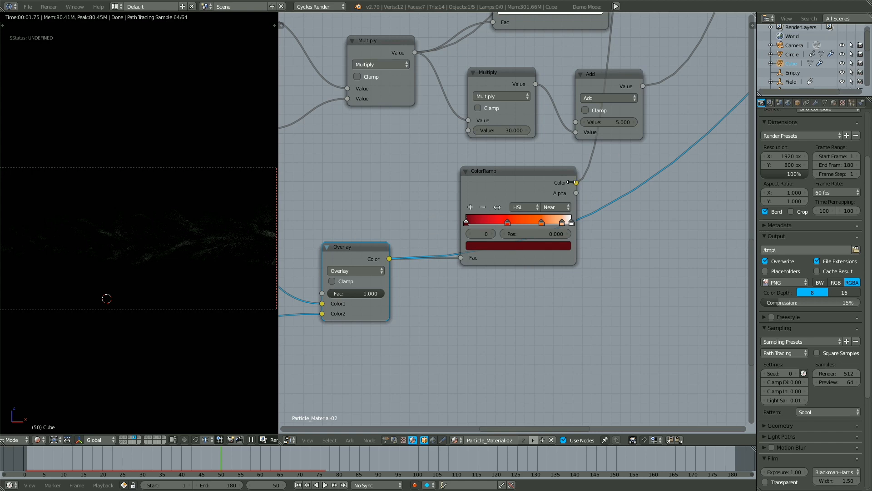
pyautogui.click(541, 186)
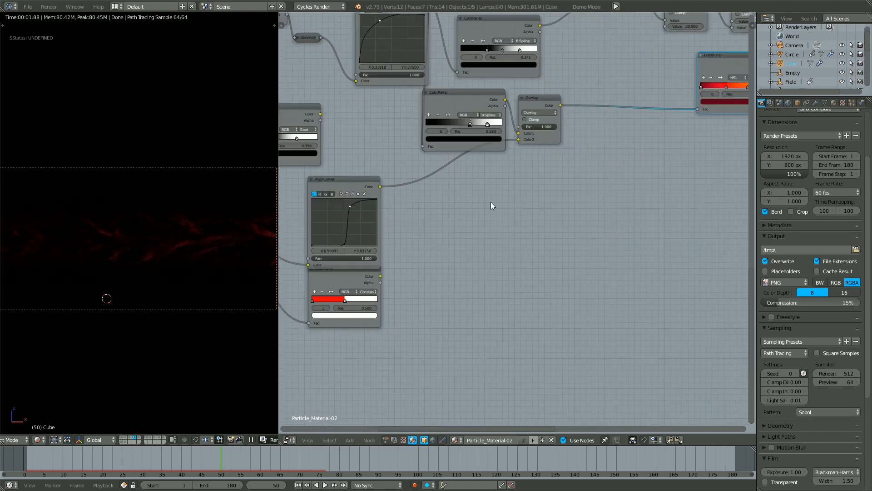
# Insert a ColorRamp between the Overlay node and the orange ColorRamp, set to B-Spline with its white stop at 0.341
pyautogui.hotkey('shift', 'a')
pyautogui.moveTo(559, 204)
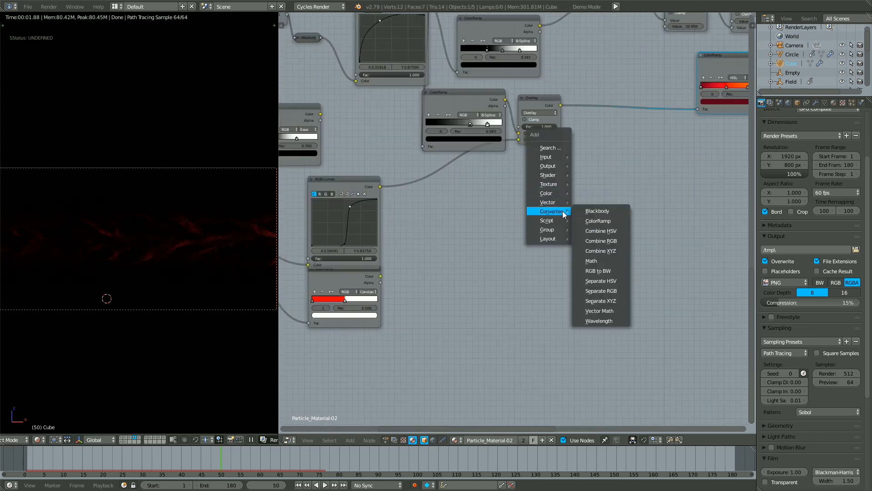
pyautogui.click(594, 220)
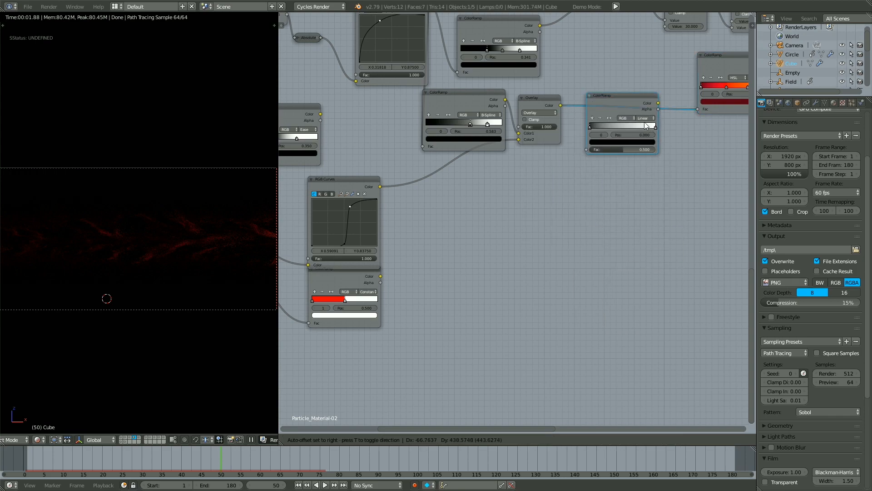
pyautogui.click(645, 123)
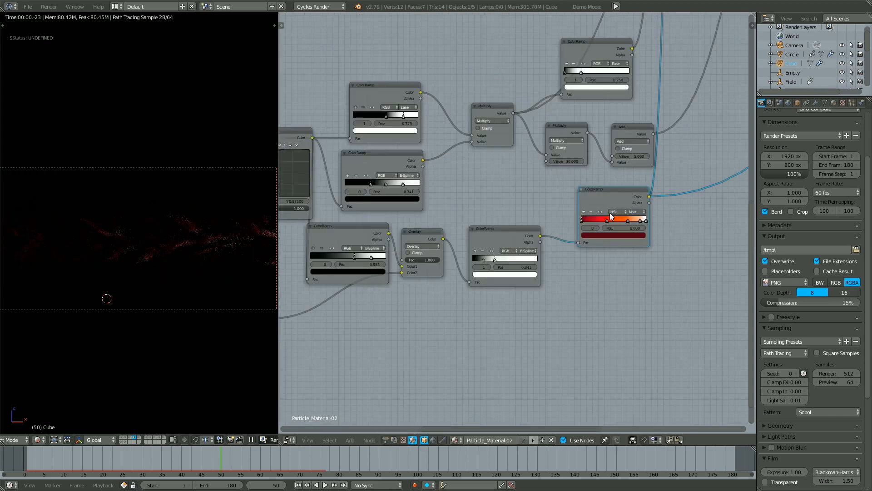
pyautogui.scroll(-1, 591, 187)
pyautogui.moveTo(588, 186); pyautogui.dragTo(536, 259, button='middle')
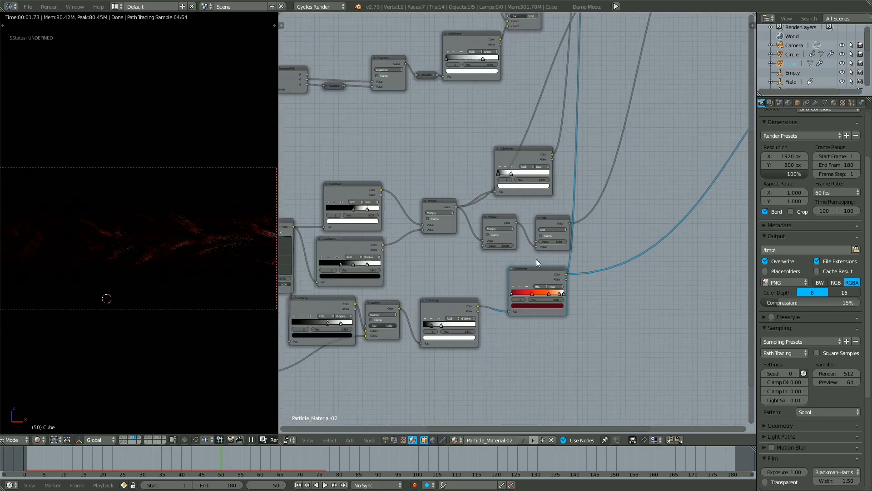
# Preview the combined shader again and examine the new B-Spline ColorRamp ahead of the orange ramp
pyautogui.scroll(-3, 537, 259)
pyautogui.click(655, 92)
pyautogui.moveTo(446, 275); pyautogui.dragTo(482, 271, button='middle')
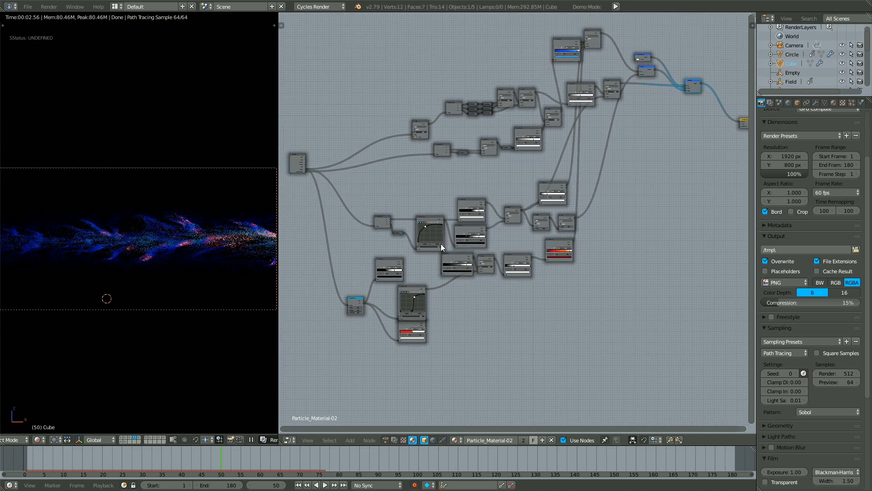
pyautogui.scroll(7, 464, 200)
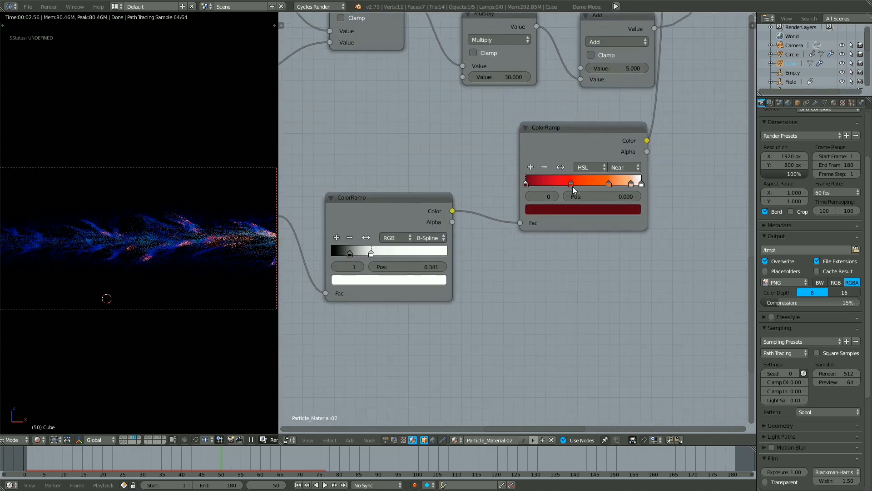
pyautogui.scroll(-7, 572, 187)
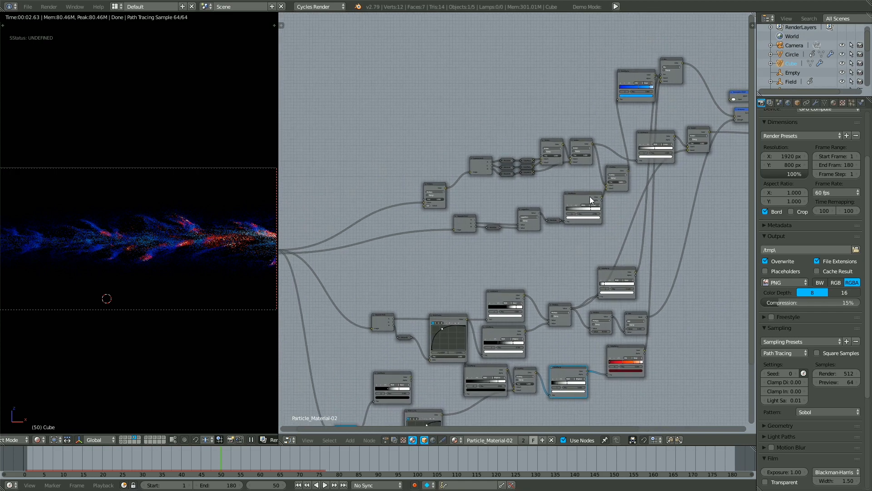
# Feed Particle Info's velocity into a duplicate Noise Texture and run its Color through a copy of the noise RGB Curves
pyautogui.moveTo(573, 237); pyautogui.dragTo(534, 230, button='middle')
pyautogui.moveTo(490, 261); pyautogui.dragTo(593, 195, button='middle')
pyautogui.scroll(7, 340, 187)
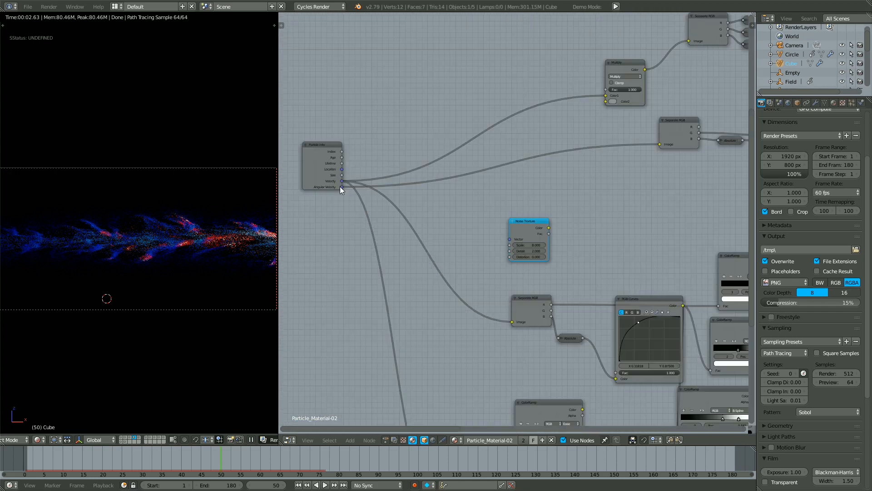
pyautogui.moveTo(341, 186); pyautogui.dragTo(363, 189)
pyautogui.moveTo(361, 188); pyautogui.dragTo(367, 195)
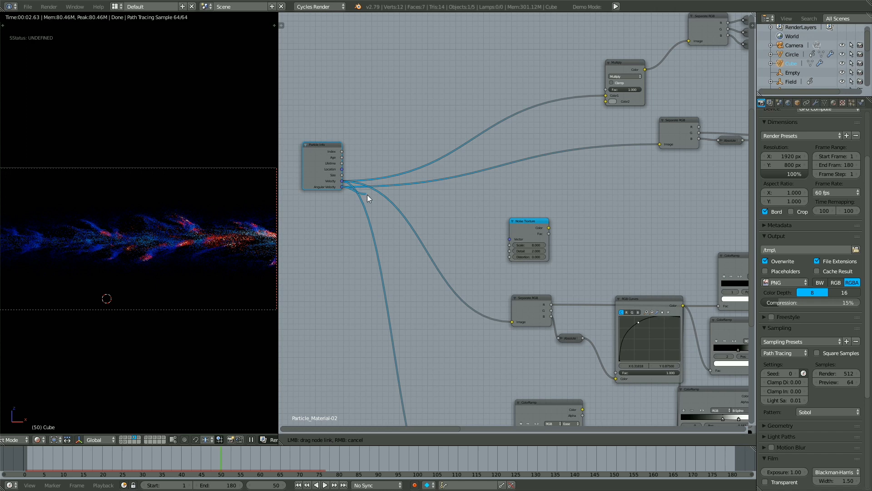
pyautogui.moveTo(367, 194); pyautogui.dragTo(420, 209)
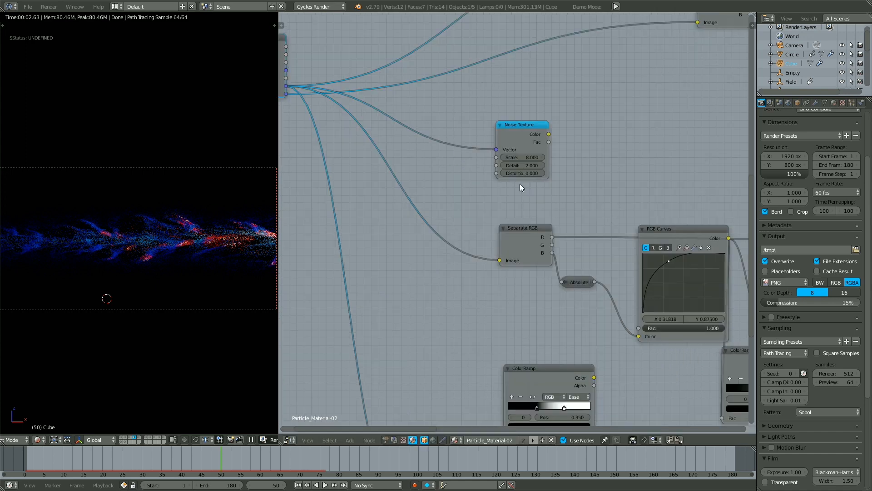
pyautogui.moveTo(518, 137); pyautogui.dragTo(534, 134)
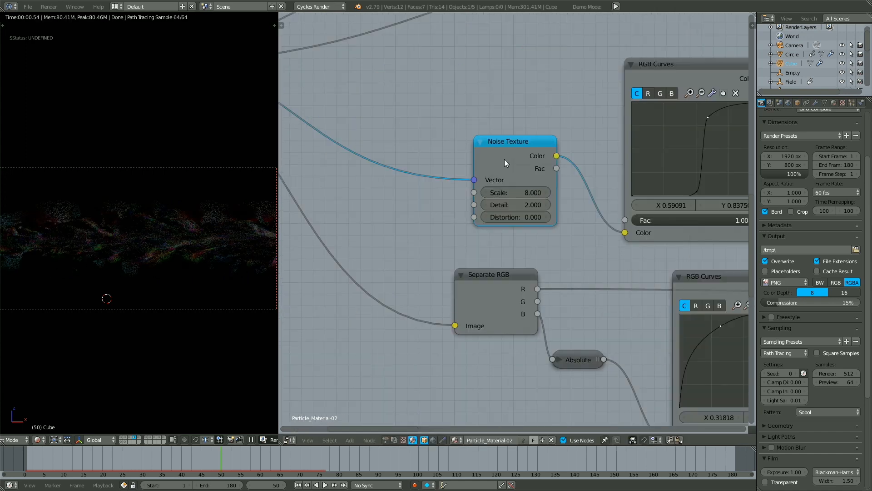
# Duplicate the Separate RGB node and insert it between Particle Info and the new Noise Texture, leaving space after it
pyautogui.scroll(-5, 504, 159)
pyautogui.click(558, 298)
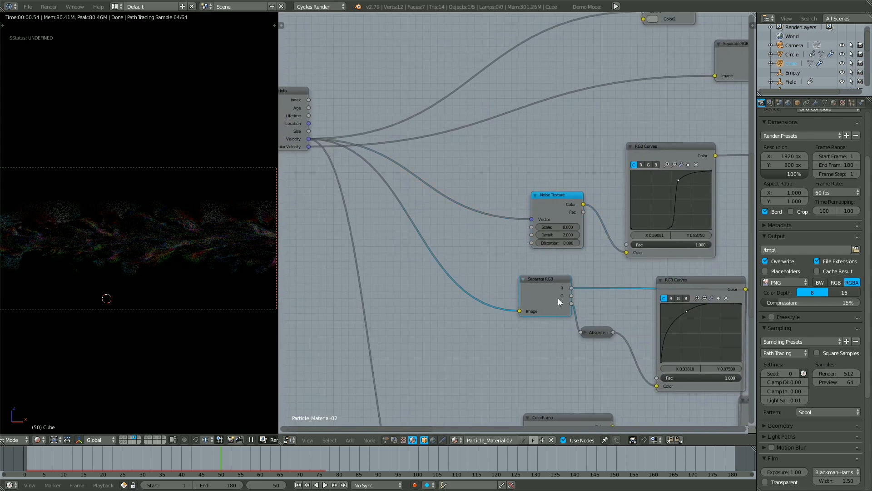
pyautogui.hotkey('shift', 'd')
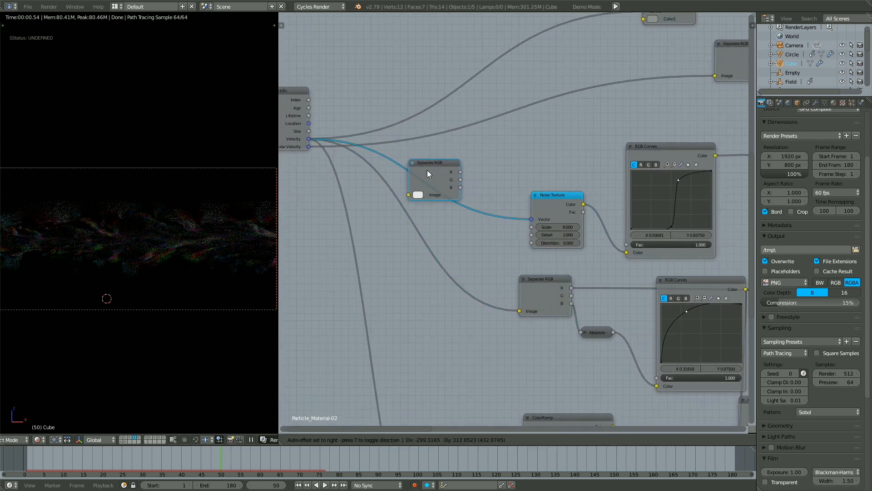
pyautogui.click(443, 192)
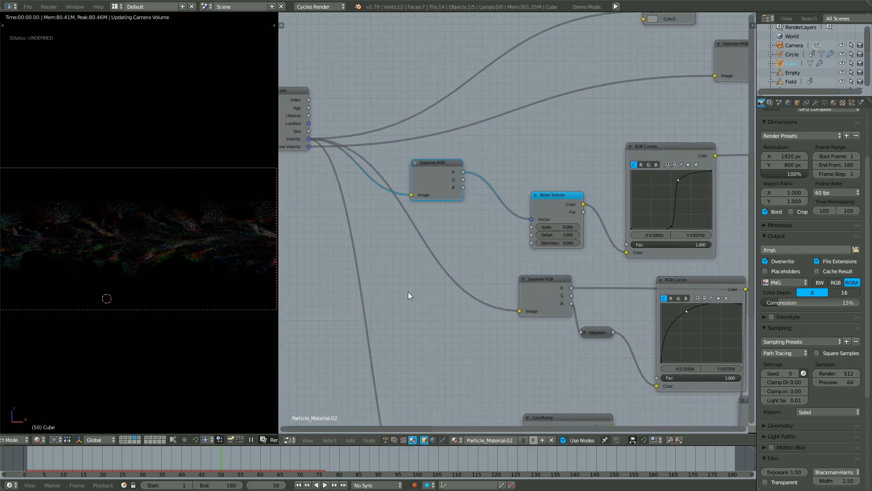
pyautogui.click(254, 440)
pyautogui.moveTo(437, 285); pyautogui.dragTo(488, 308, button='middle')
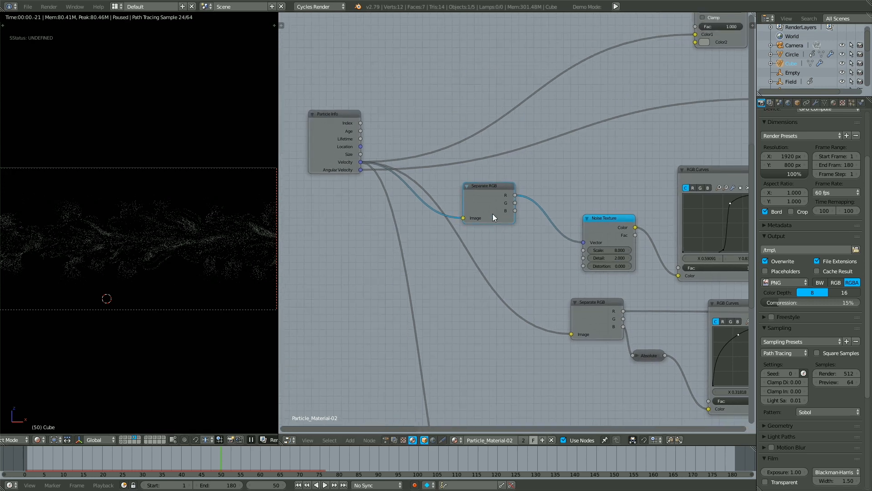
pyautogui.moveTo(493, 214); pyautogui.dragTo(442, 220)
pyautogui.hotkey('shift', 'a')
pyautogui.moveTo(456, 196)
pyautogui.click(504, 195)
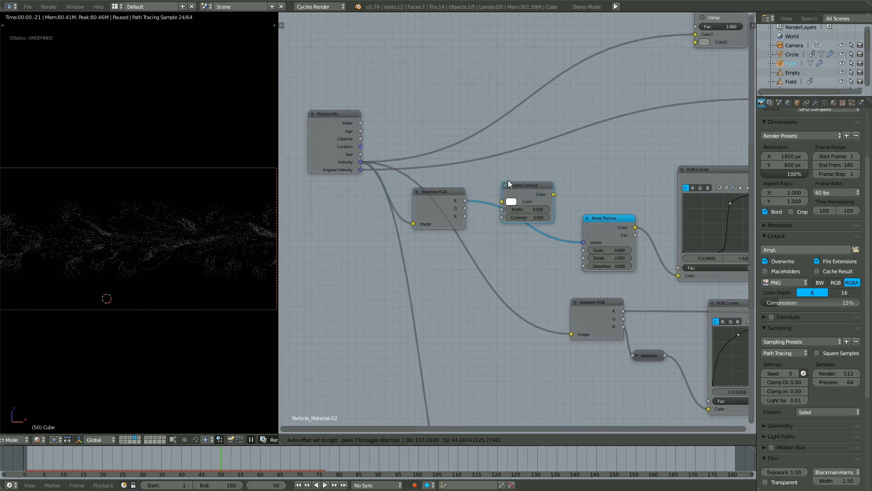
pyautogui.click(520, 171)
pyautogui.press('x')
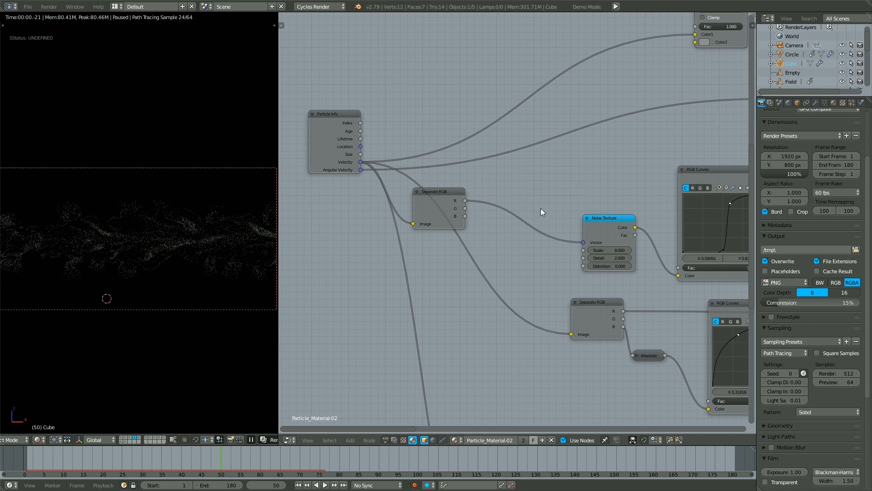
# Insert a Combine RGB node before the new Noise Texture and connect the Separate RGB node's R, G and B outputs to it
pyautogui.hotkey('shift', 'a')
pyautogui.moveTo(500, 193)
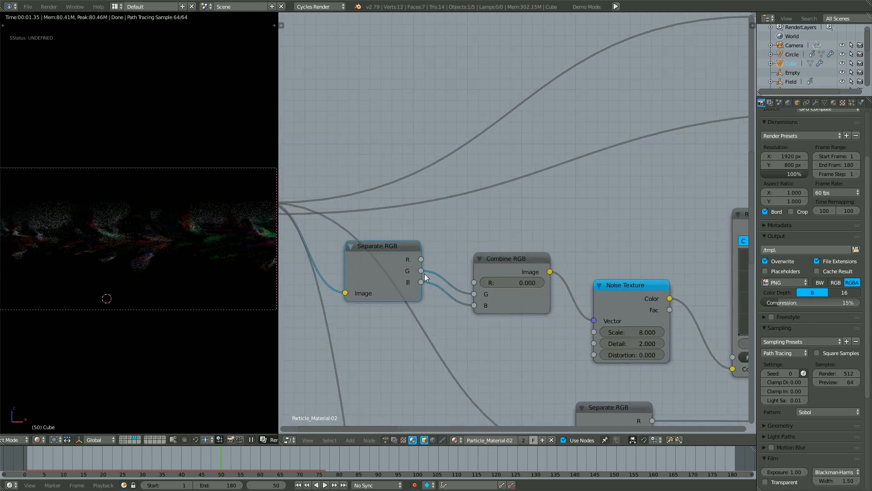
pyautogui.moveTo(495, 270); pyautogui.dragTo(534, 196, button='middle')
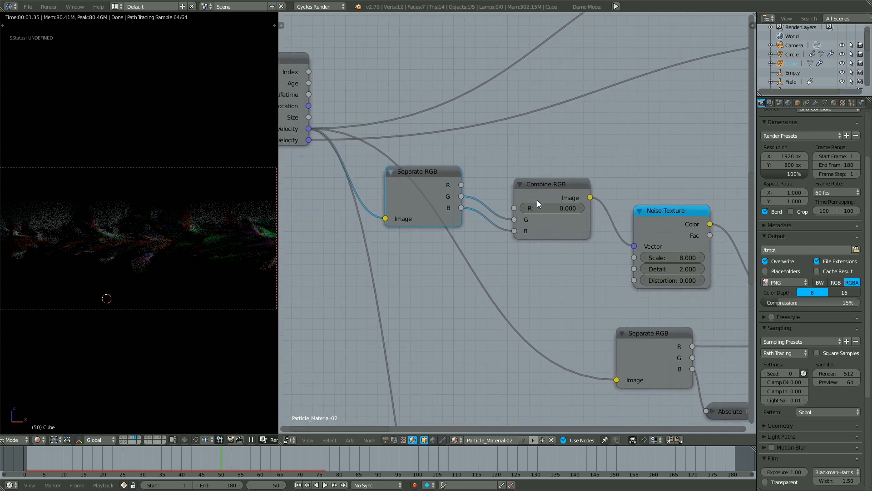
pyautogui.scroll(-6, 537, 200)
pyautogui.moveTo(481, 198); pyautogui.dragTo(515, 212)
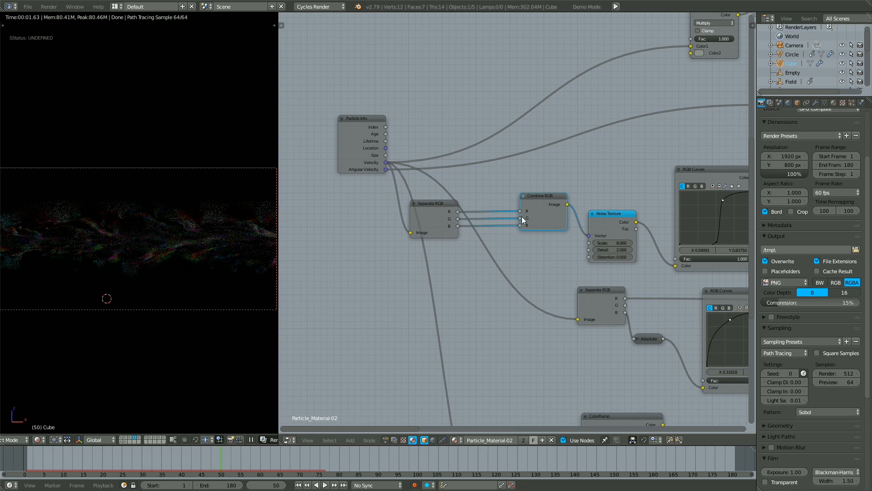
# Insert a Math node set to Multiply with value 0.6 on the R link between Separate RGB and Combine RGB
pyautogui.hotkey('shift', 'a')
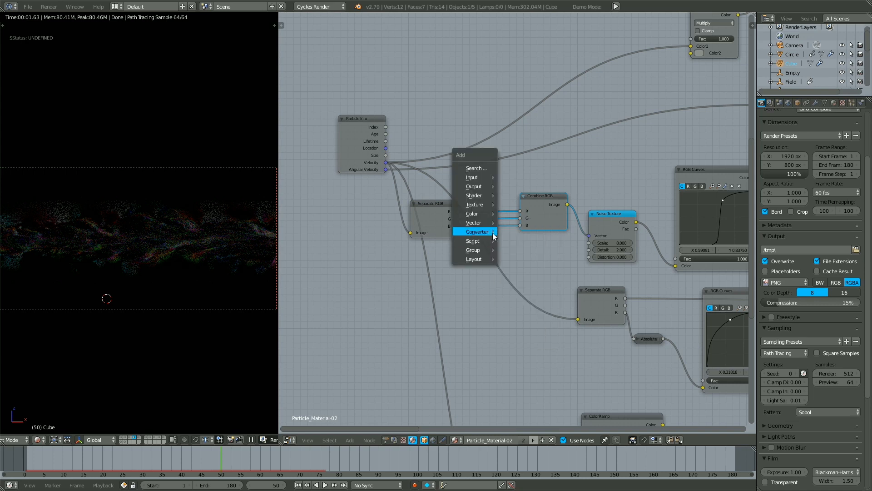
pyautogui.moveTo(493, 234)
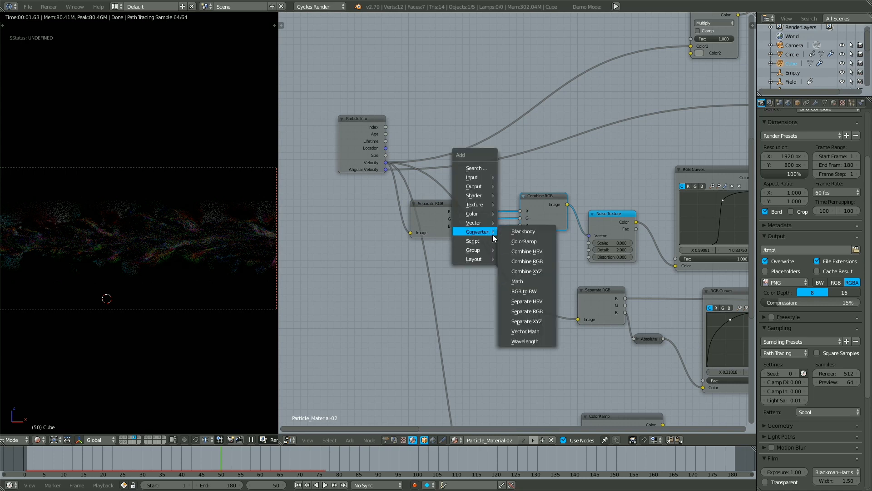
pyautogui.click(517, 272)
pyautogui.click(485, 170)
pyautogui.click(508, 186)
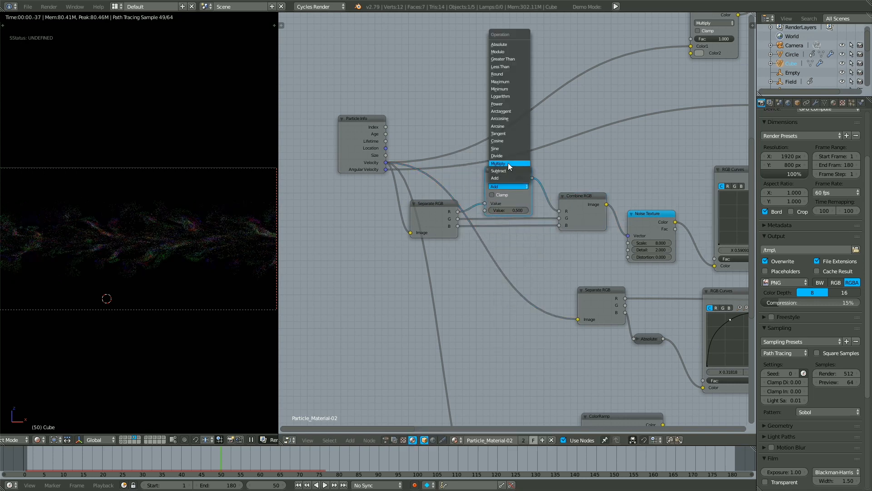
pyautogui.click(505, 163)
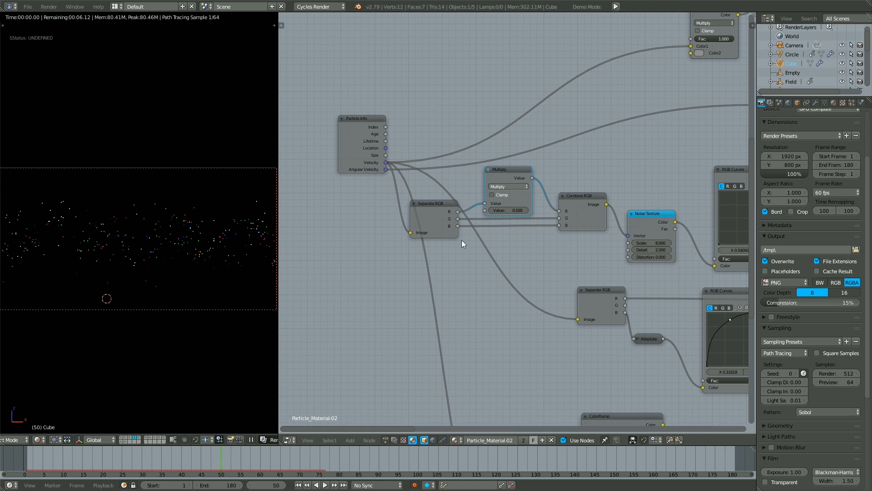
pyautogui.moveTo(449, 220); pyautogui.dragTo(455, 257, button='middle')
pyautogui.scroll(3, 459, 236)
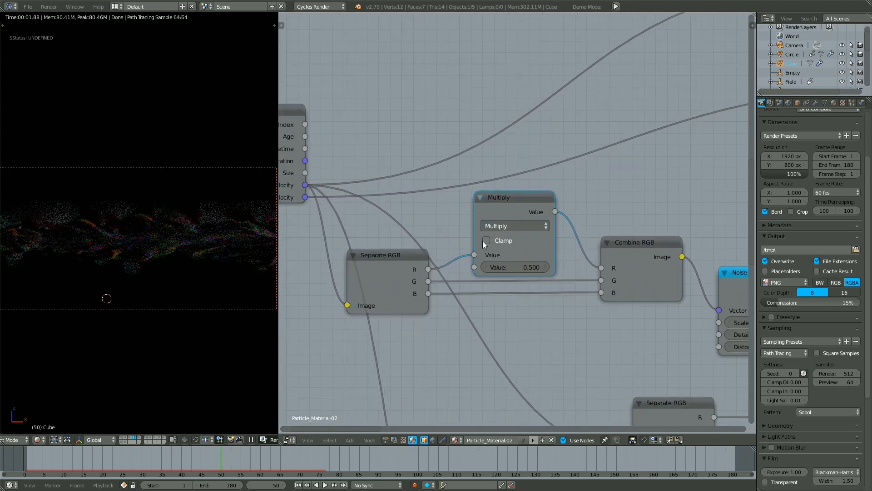
pyautogui.scroll(-3, 483, 240)
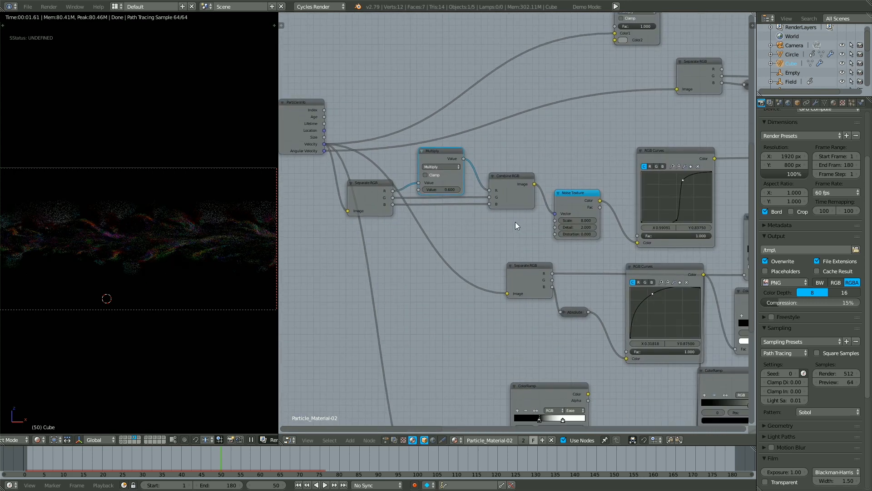
# Collapse the Multiply, Combine RGB and Separate RGB nodes before the new Noise Texture and arrange them compactly
pyautogui.press('h')
pyautogui.click(520, 200)
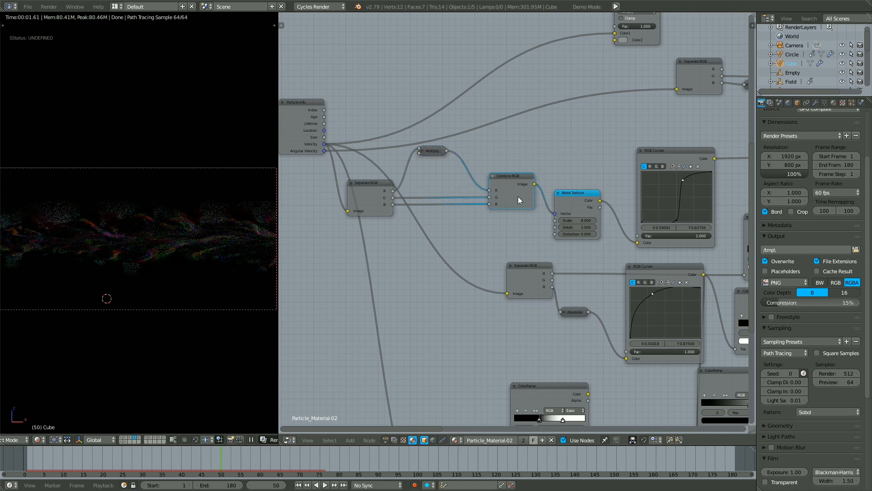
pyautogui.press('h')
pyautogui.click(377, 201)
pyautogui.press('h')
pyautogui.moveTo(428, 153); pyautogui.dragTo(413, 176)
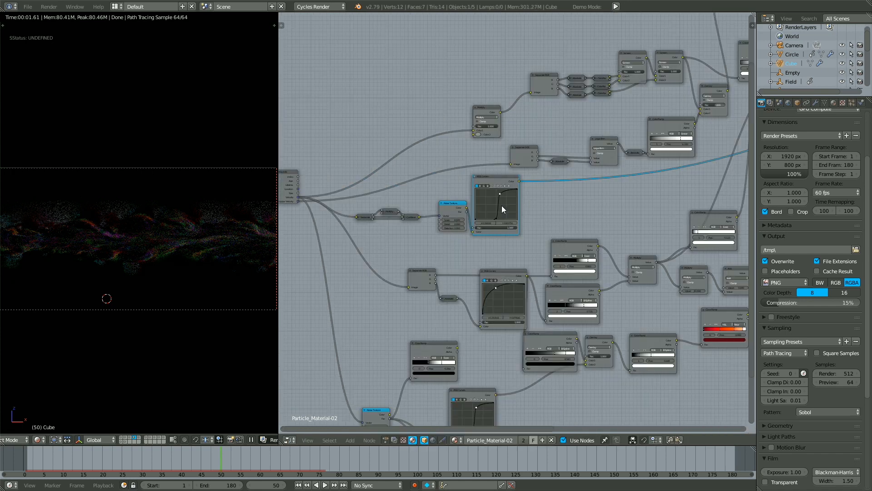
# Move the RGB Curves node away from the new Noise Texture and feed it from Fac instead of Color
pyautogui.keyDown('ctrl'); pyautogui.scroll(-4, 501, 205); pyautogui.keyUp('ctrl')
pyautogui.scroll(4, 495, 213)
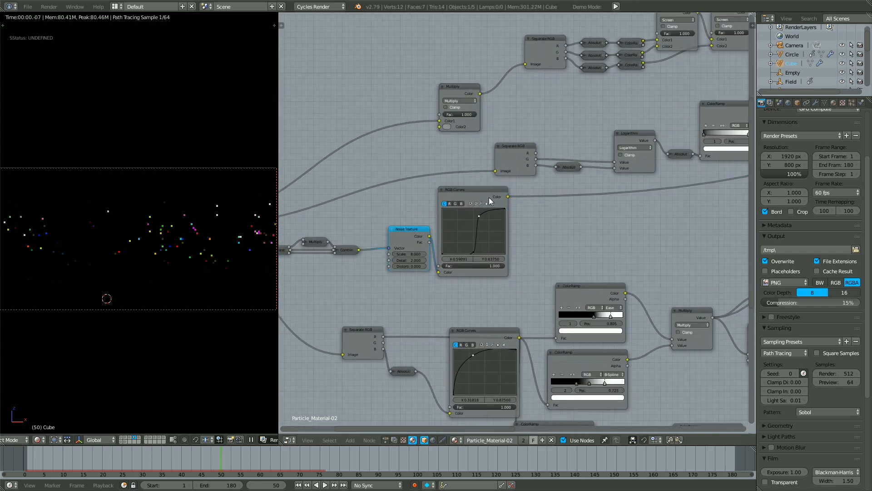
pyautogui.moveTo(469, 200); pyautogui.dragTo(524, 208)
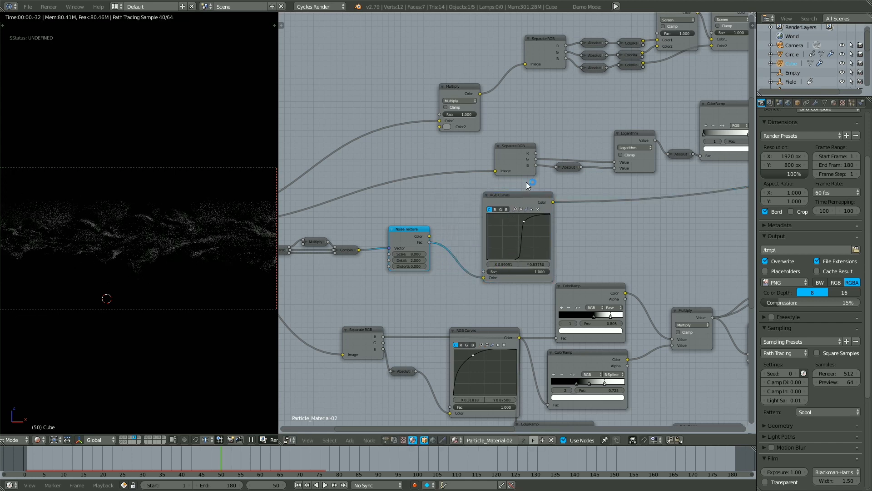
# Shift the Separate RGB, Logarithm and ColorRamp chain away from the Overlay node and move the noise's RGB Curves node beneath the ColorRamp
pyautogui.click(524, 215)
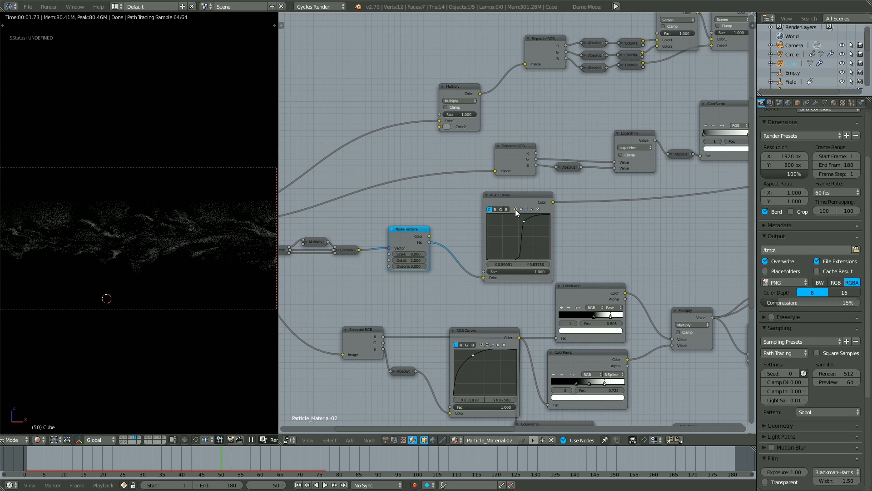
pyautogui.scroll(-3, 515, 209)
pyautogui.moveTo(527, 202); pyautogui.dragTo(480, 202, button='middle')
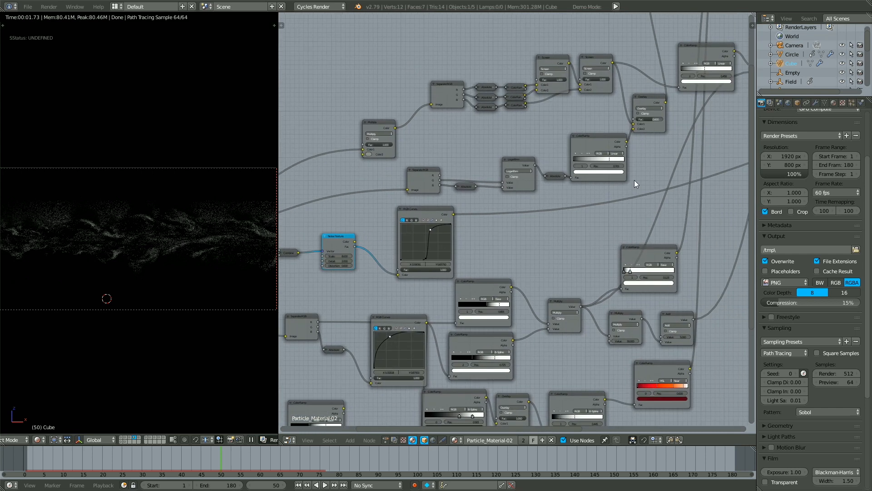
pyautogui.moveTo(554, 136); pyautogui.dragTo(470, 221)
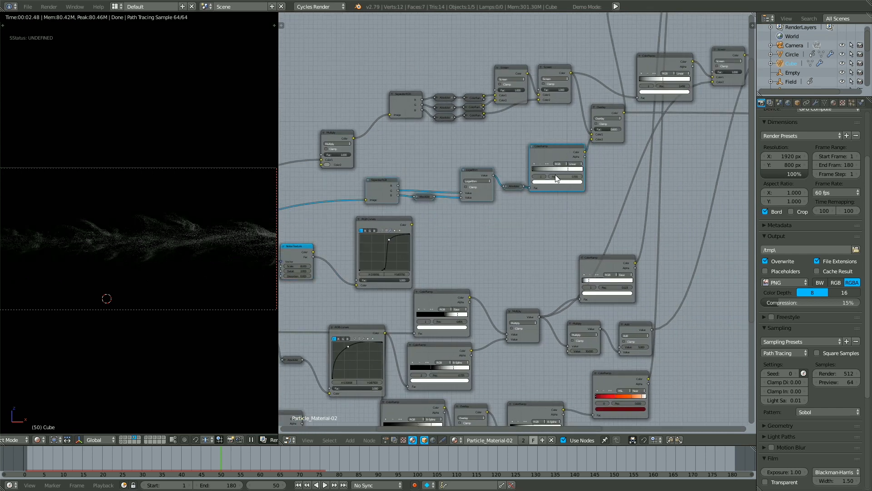
pyautogui.press('g')
pyautogui.click(484, 171)
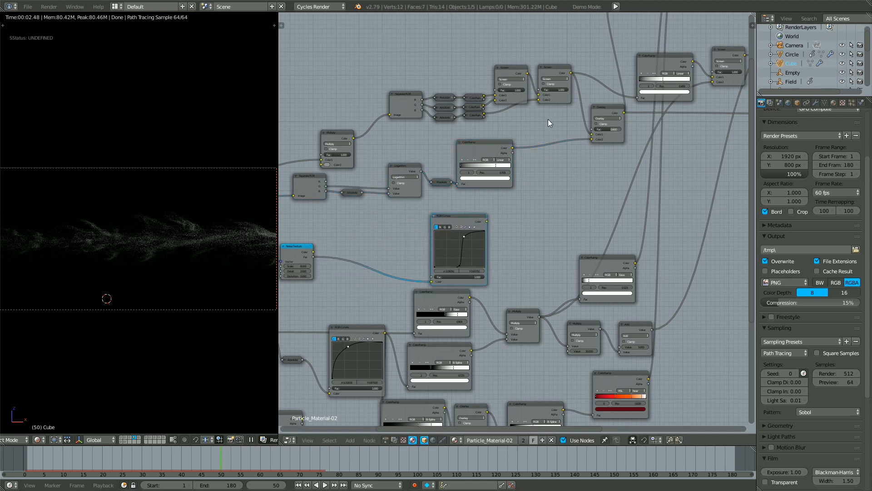
# Detach the ColorRamp from the Overlay node's Color2 and connect the noise's RGB Curves Color output there instead
pyautogui.moveTo(568, 109); pyautogui.dragTo(555, 168, button='middle')
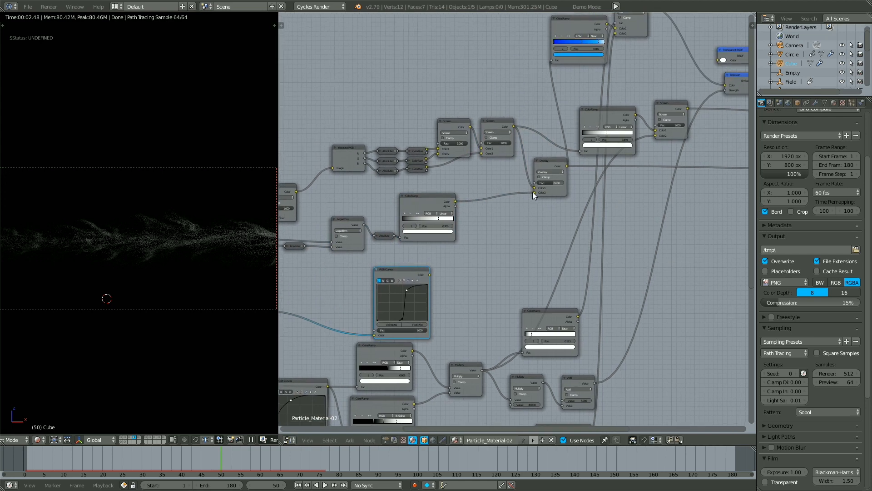
pyautogui.moveTo(534, 192); pyautogui.dragTo(463, 229)
pyautogui.moveTo(430, 274); pyautogui.dragTo(477, 241)
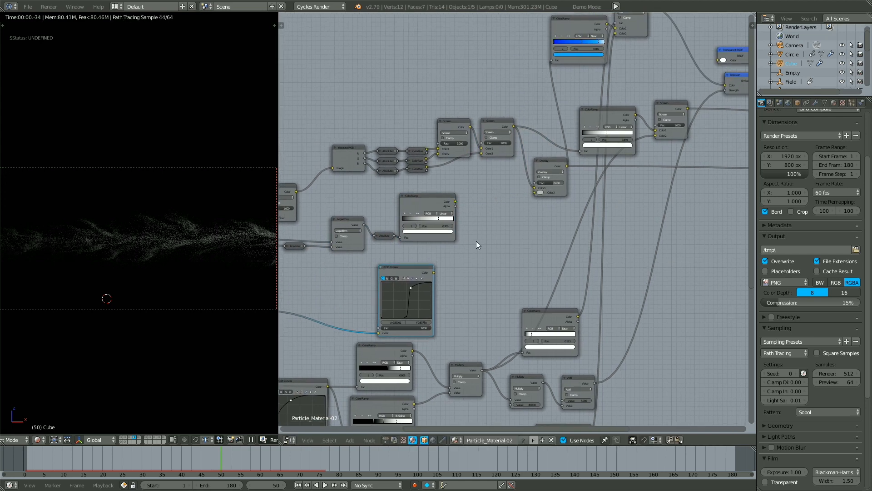
pyautogui.moveTo(433, 271); pyautogui.dragTo(536, 214)
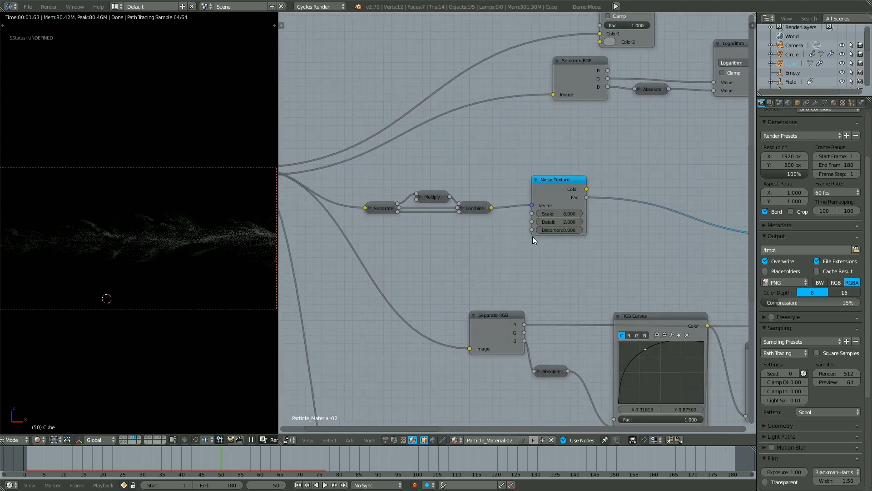
# Expand the Multiply node ahead of the new Noise Texture and open its value for editing
pyautogui.click(421, 196)
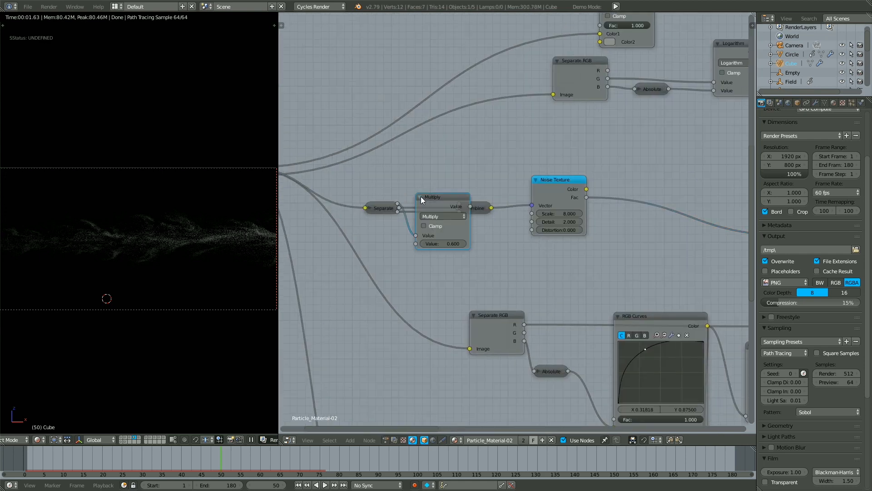
pyautogui.click(463, 245)
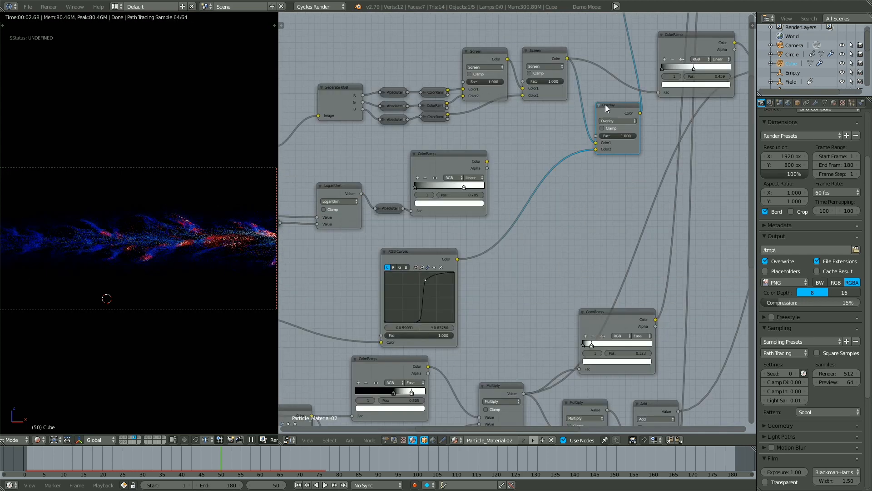
# Duplicate the Overlay node onto the RGB Curves link, feed the ColorRamp into its Color2 and set its blend mode to Add
pyautogui.hotkey('shift', 'd')
pyautogui.click(281, 407)
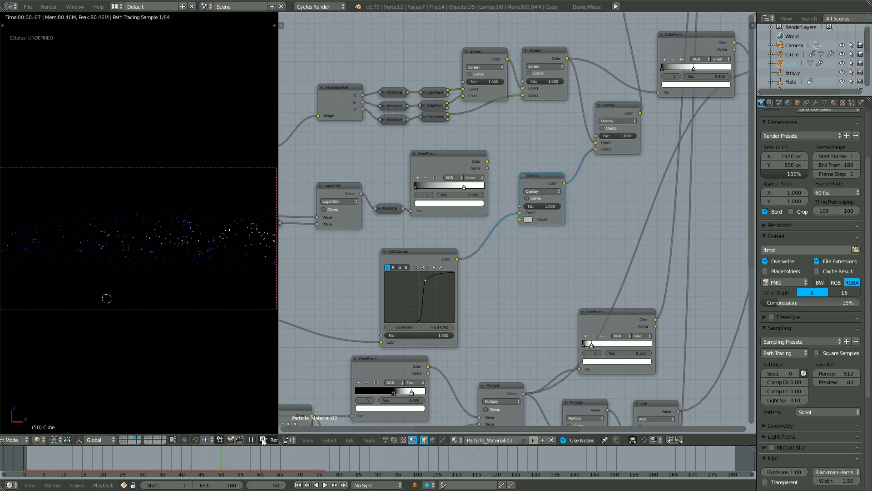
pyautogui.moveTo(487, 162); pyautogui.dragTo(522, 215)
pyautogui.click(541, 189)
pyautogui.click(536, 182)
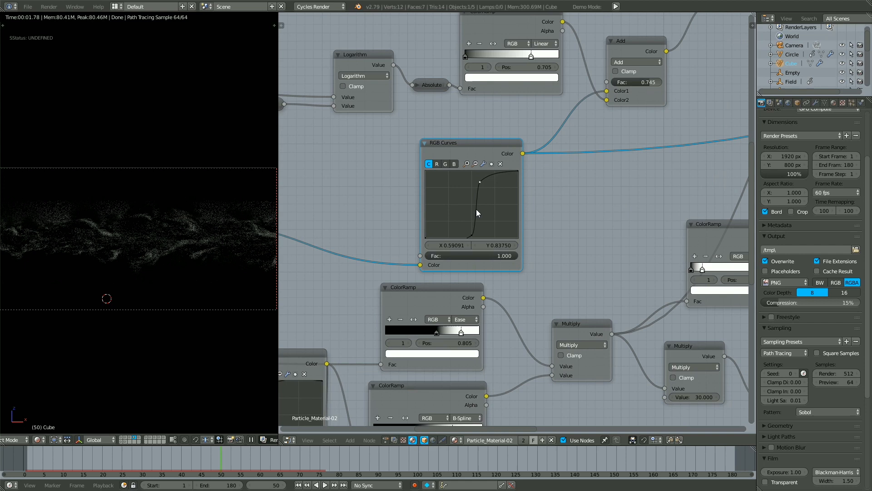
# Steepen the noise's RGB Curves by moving the lower curve point to about X 0.541, Y 0.044
pyautogui.scroll(2, 477, 208)
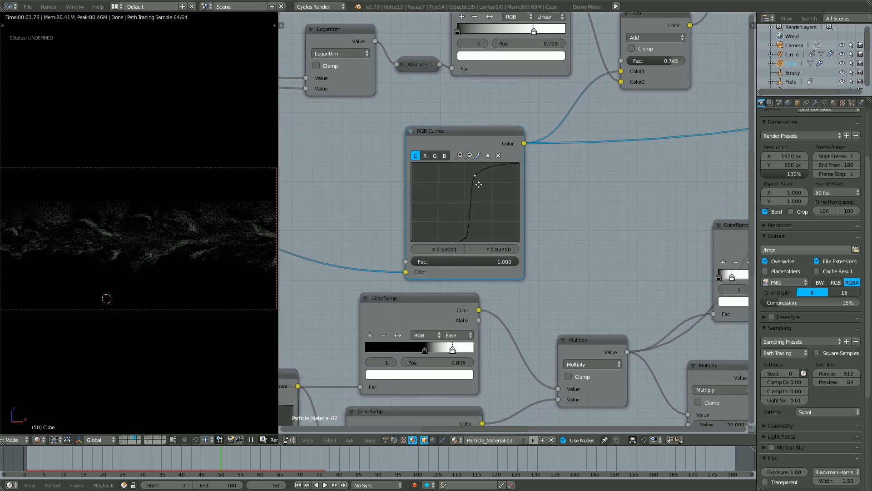
pyautogui.moveTo(464, 239); pyautogui.dragTo(469, 238)
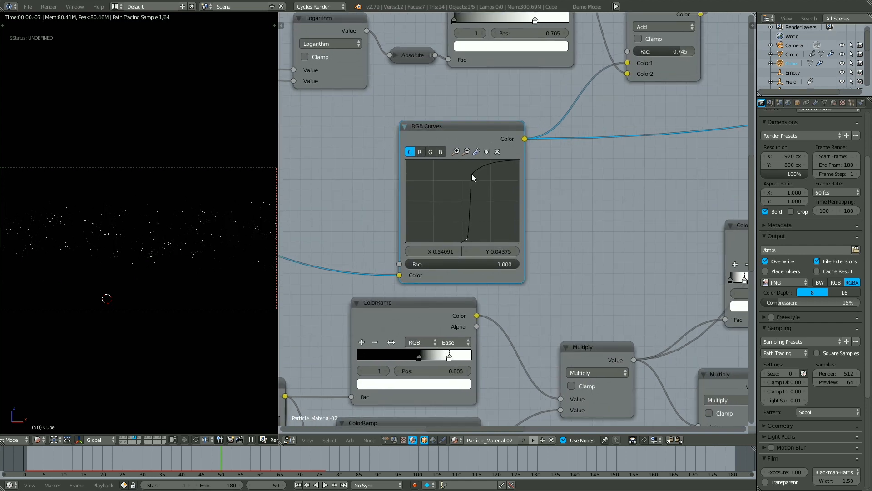
# Set the new Noise Texture's scale to 5
pyautogui.moveTo(432, 218); pyautogui.dragTo(738, 119, button='middle')
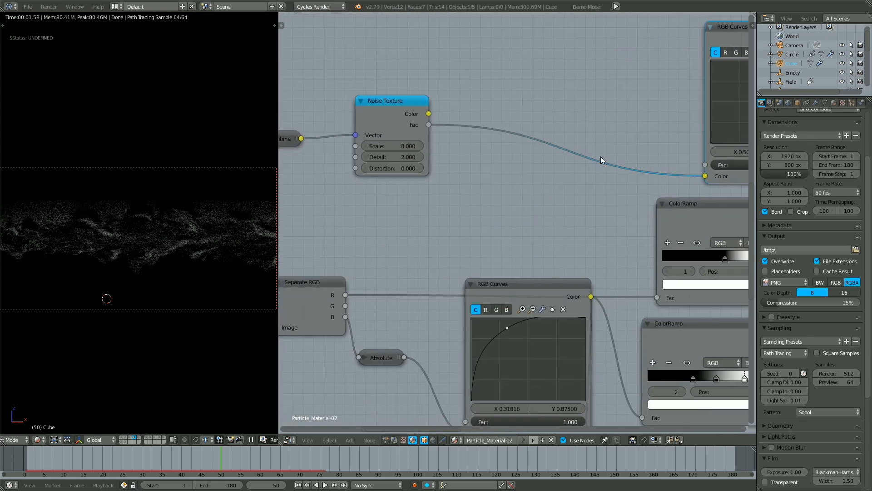
pyautogui.moveTo(601, 156); pyautogui.dragTo(699, 159, button='middle')
pyautogui.click(494, 149)
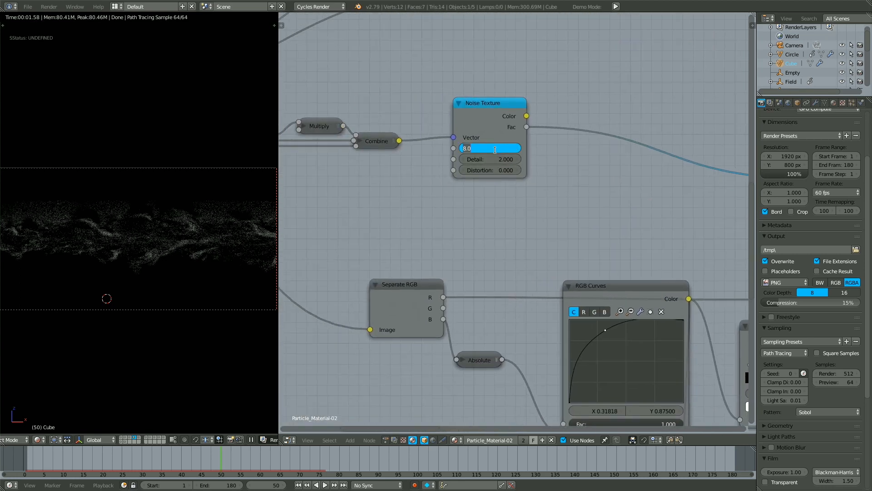
pyautogui.write('5')
pyautogui.press('Return')
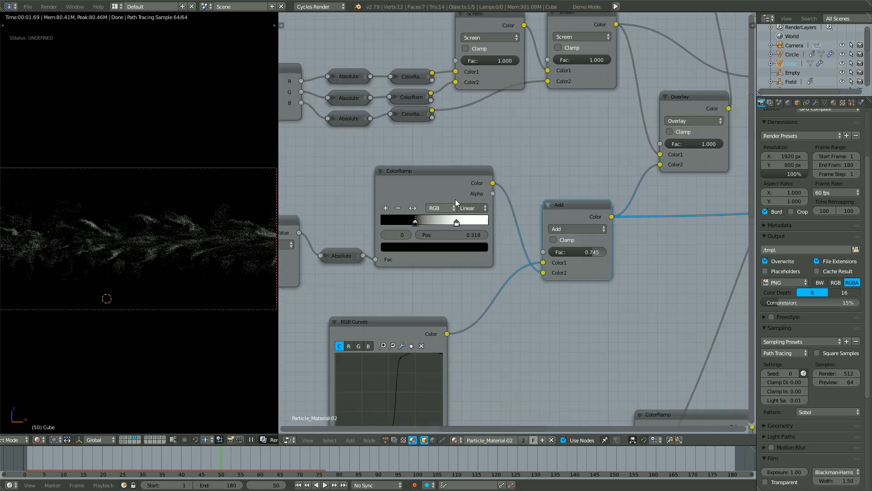
# Move the black stop of the ColorRamp feeding the Add node to position 0.000
pyautogui.scroll(-3, 455, 199)
pyautogui.scroll(3, 445, 233)
pyautogui.click(445, 221)
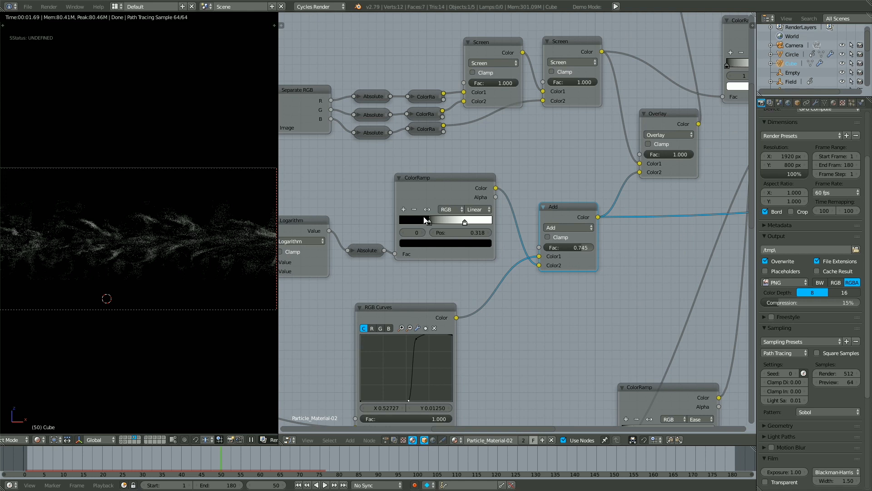
pyautogui.moveTo(426, 221); pyautogui.dragTo(422, 221)
# Set the Overlay node's factor to 0.6
pyautogui.click(675, 154)
pyautogui.press('BackSpace')
pyautogui.write('0.6')
pyautogui.press('Return')
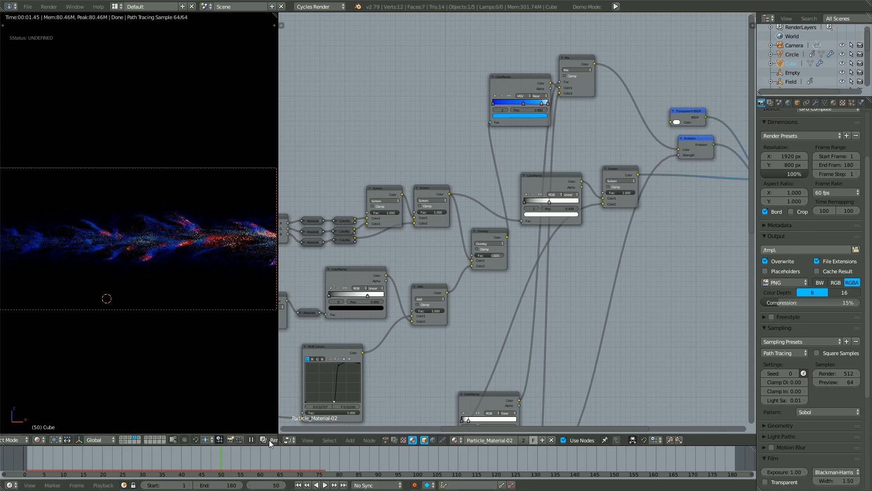
pyautogui.hotkey('alt', 'Tab')
pyautogui.hotkey('alt', 'Tab')
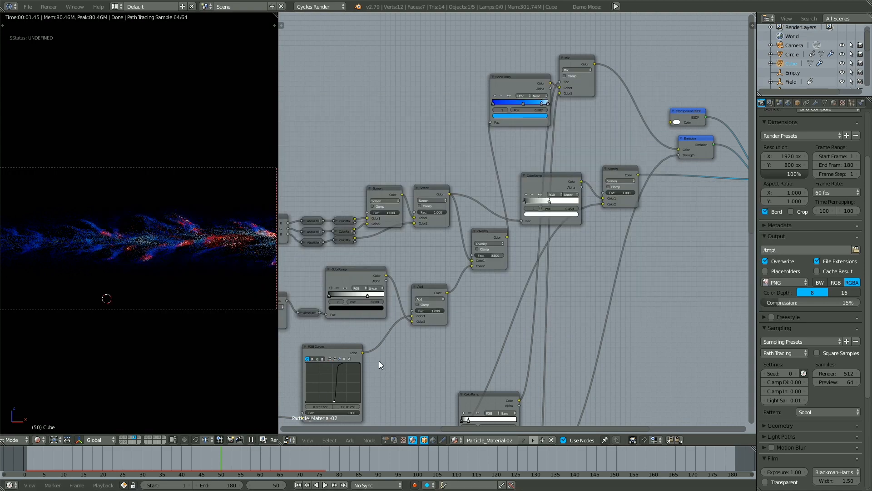
# Nudge the noise's RGB Curves node slightly closer to the ColorRamp above it
pyautogui.moveTo(389, 324); pyautogui.dragTo(489, 224, button='middle')
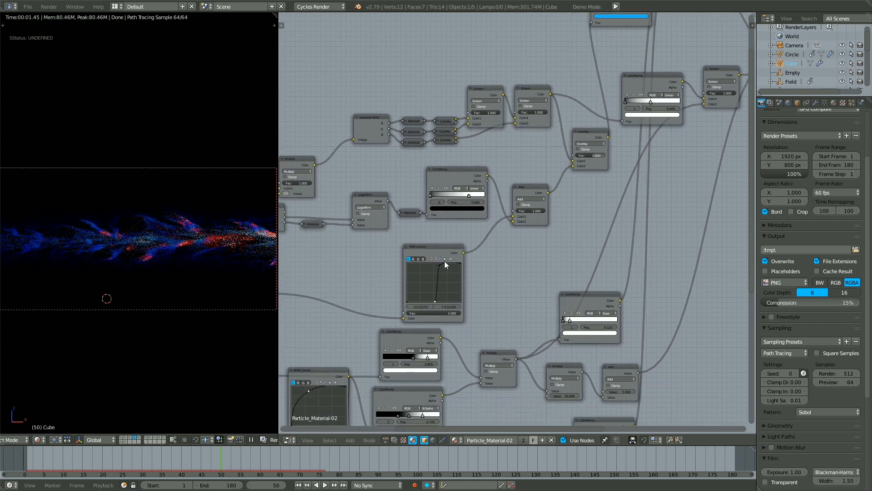
pyautogui.moveTo(434, 246); pyautogui.dragTo(429, 243)
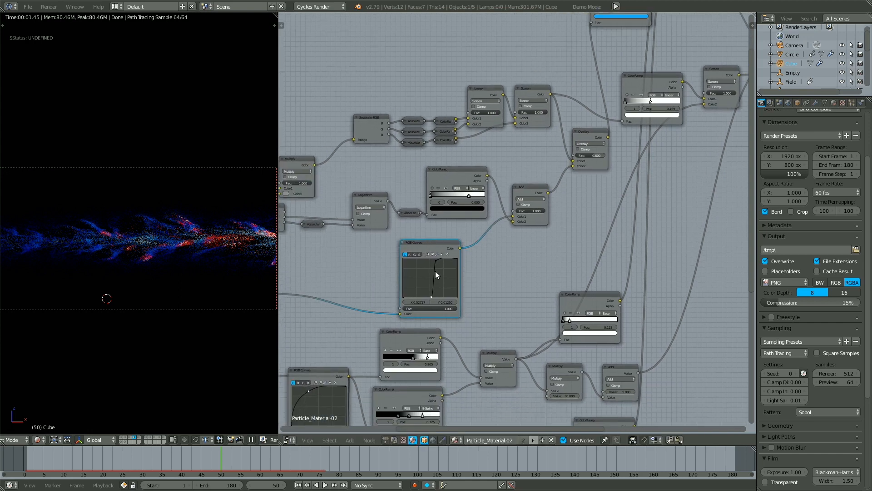
pyautogui.moveTo(563, 256); pyautogui.dragTo(530, 277, button='middle')
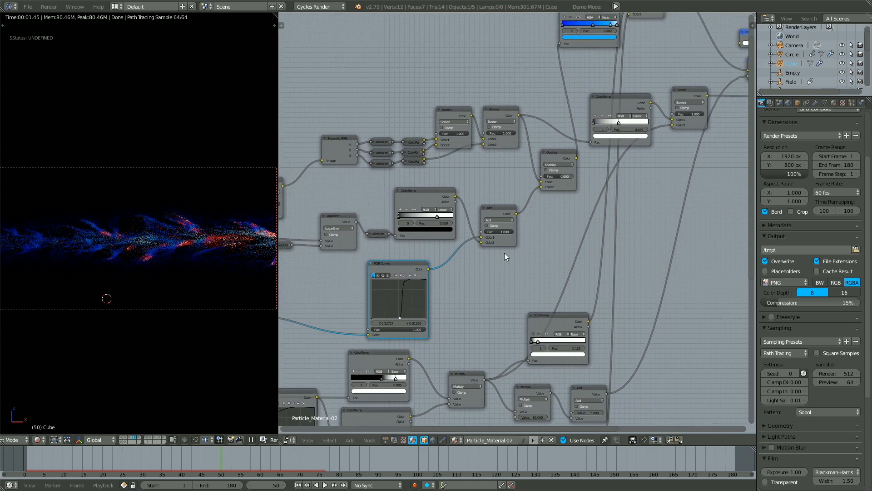
# Compare the finished frame 50 renders in Slot 1 and Slot 2 by switching between them
pyautogui.press('F11')
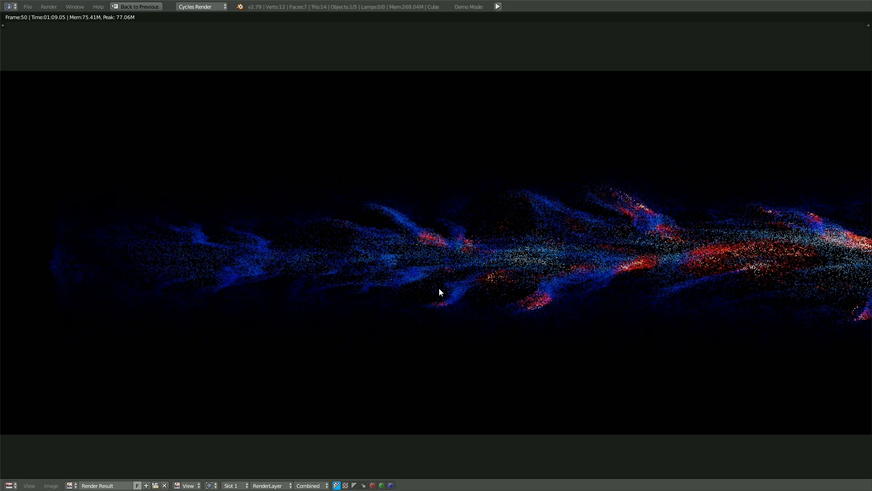
pyautogui.click(238, 486)
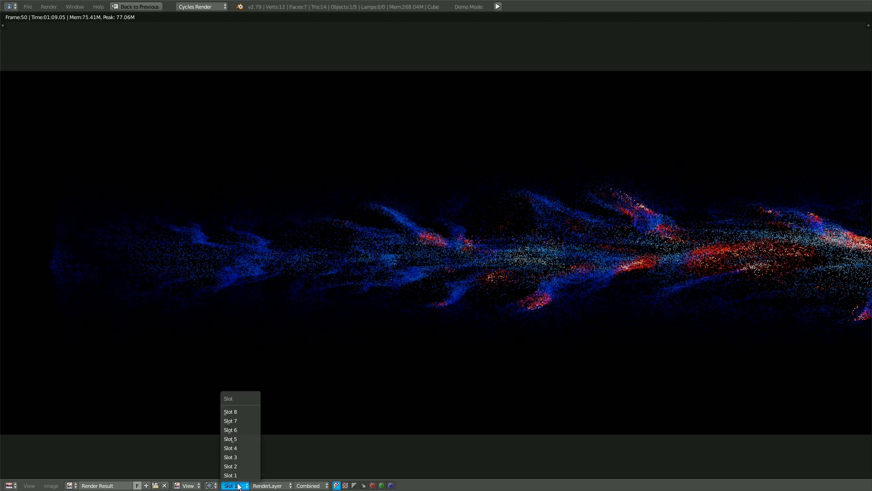
pyautogui.click(240, 466)
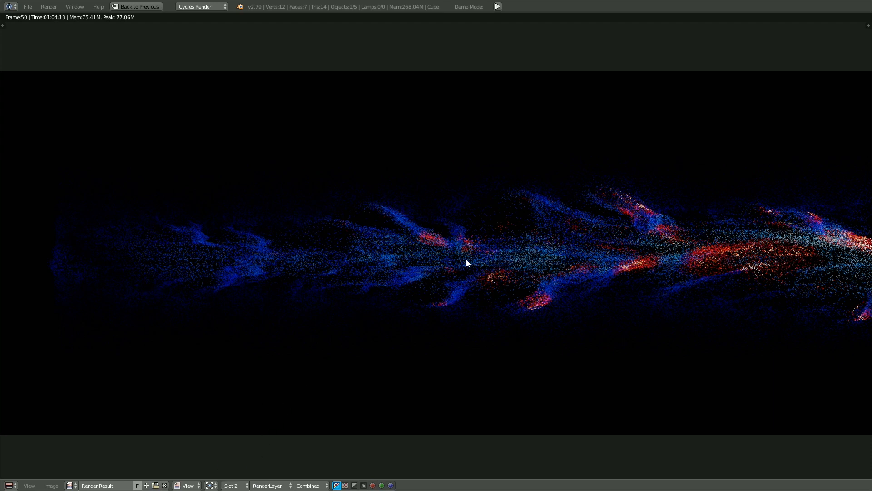
pyautogui.click(236, 486)
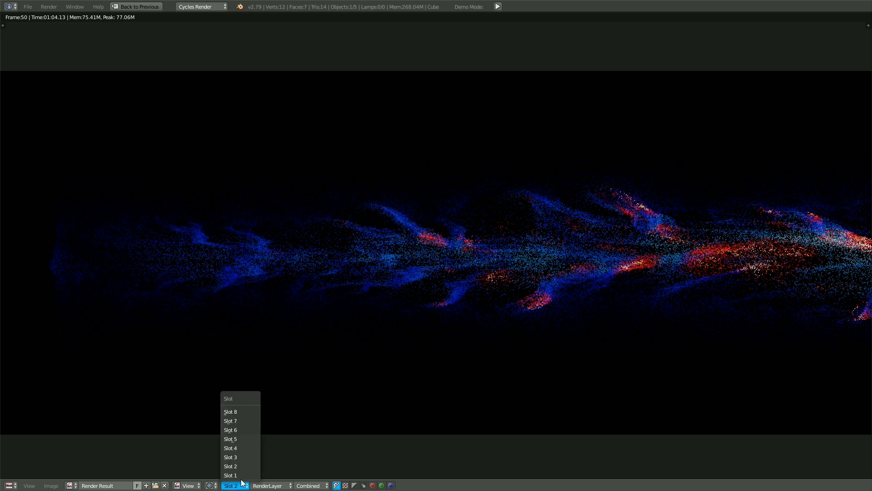
pyautogui.click(240, 475)
pyautogui.click(242, 485)
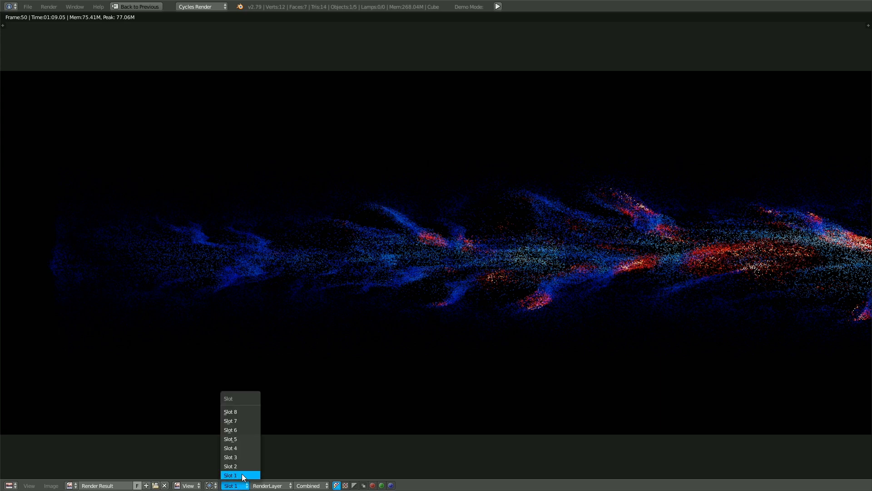
pyautogui.click(243, 466)
pyautogui.click(241, 485)
pyautogui.click(242, 466)
pyautogui.click(244, 484)
pyautogui.click(240, 476)
pyautogui.press('Escape')
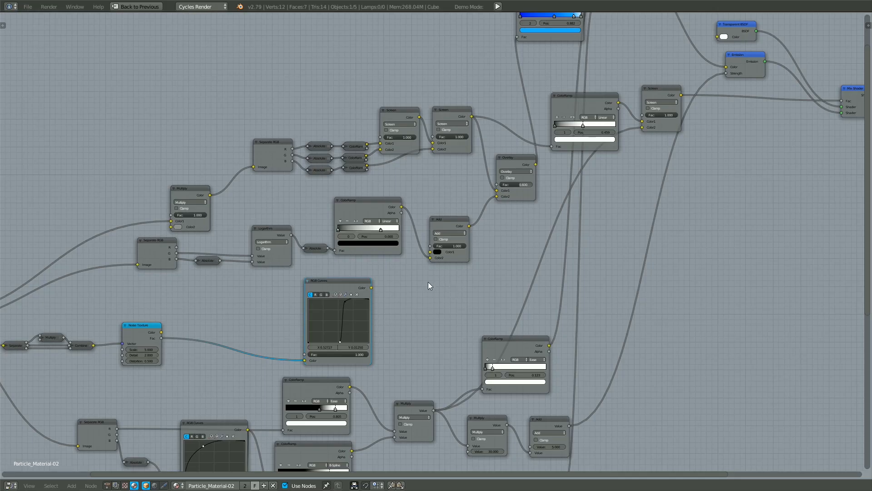
# Reconnect the RGB Curves Color output to the Add node's Color1 and move the blue ColorRamp's stop 1 to position 0.470
pyautogui.moveTo(371, 287); pyautogui.dragTo(430, 252)
pyautogui.scroll(6, 437, 192)
pyautogui.moveTo(577, 54); pyautogui.dragTo(437, 246, button='middle')
pyautogui.scroll(2, 438, 247)
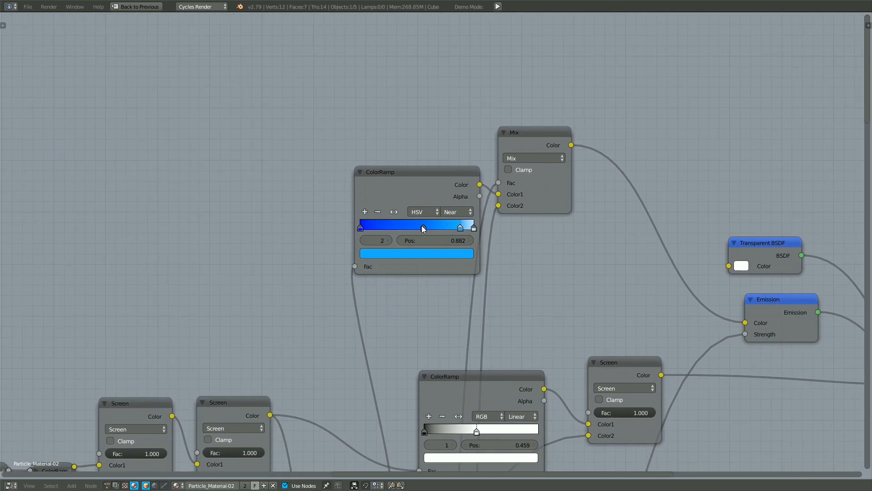
pyautogui.click(422, 226)
pyautogui.moveTo(414, 227); pyautogui.dragTo(415, 226)
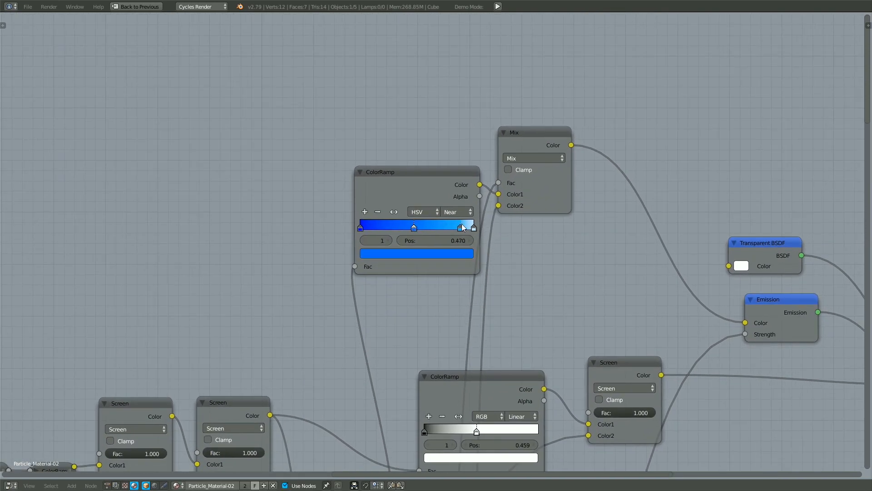
# Review the Slot 1 and Slot 2 renders against each other again and leave the full-screen render view
pyautogui.press('F11')
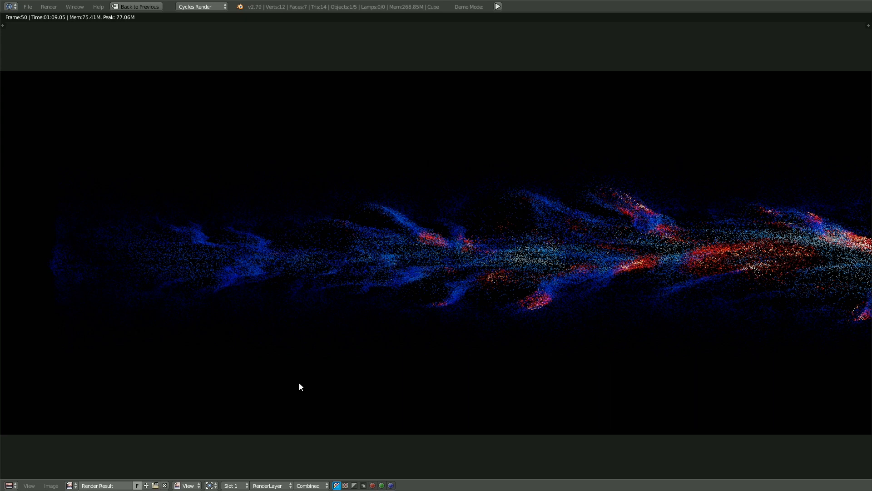
pyautogui.click(242, 486)
pyautogui.click(240, 464)
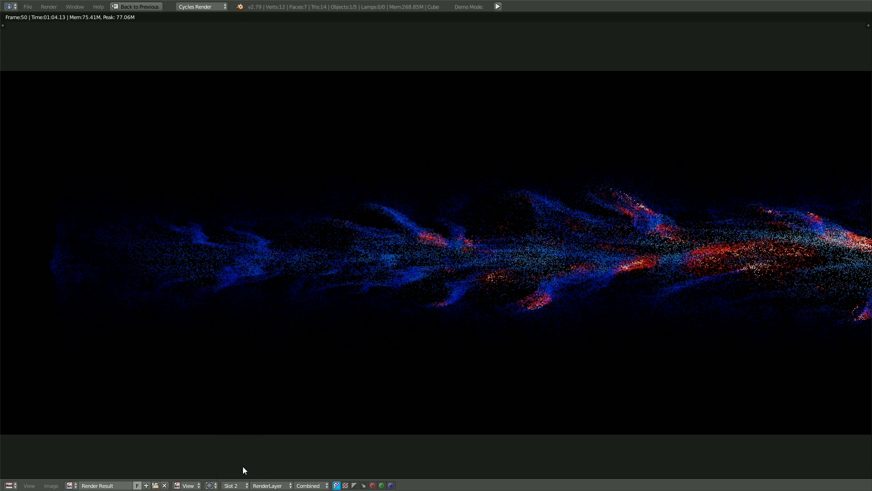
pyautogui.click(239, 486)
pyautogui.click(238, 474)
pyautogui.click(239, 486)
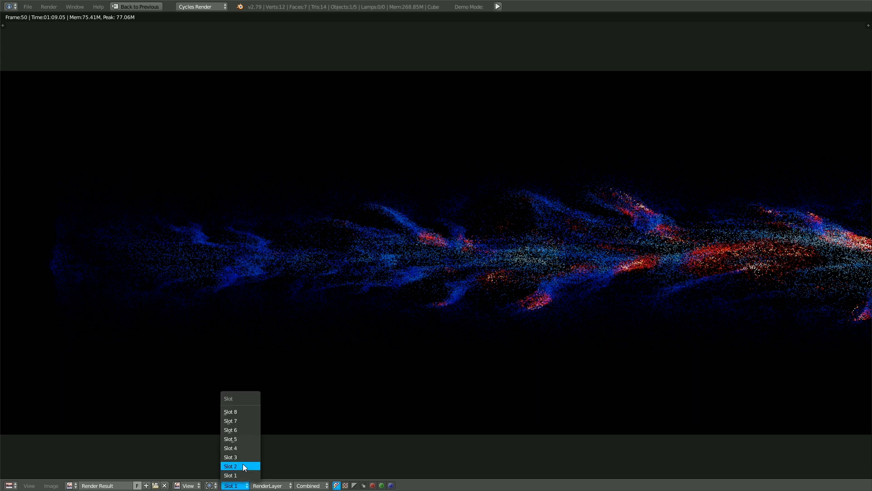
pyautogui.click(243, 464)
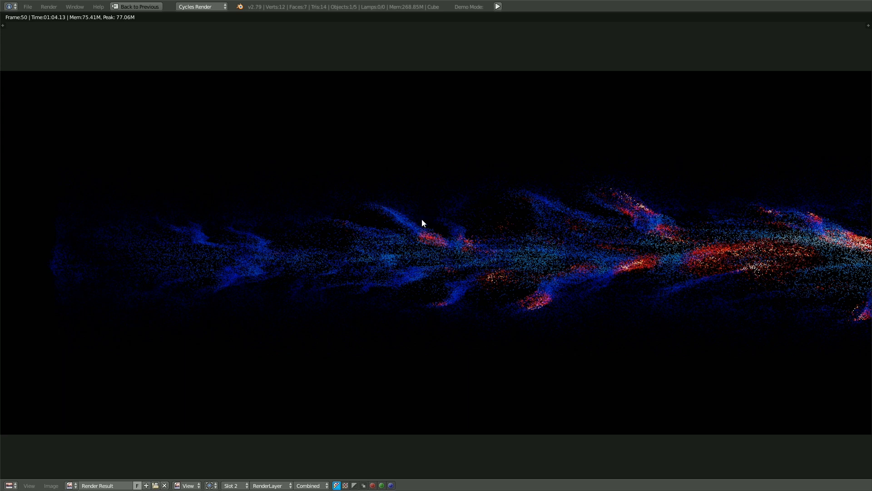
pyautogui.press('Escape')
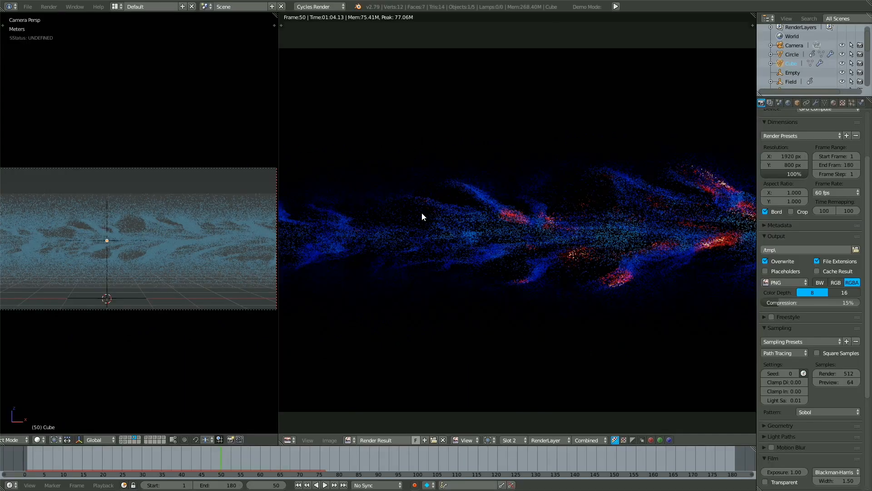
# Return to the node tree and move the whole lower velocity branch down, away from the upper noise branch
pyautogui.press('Home')
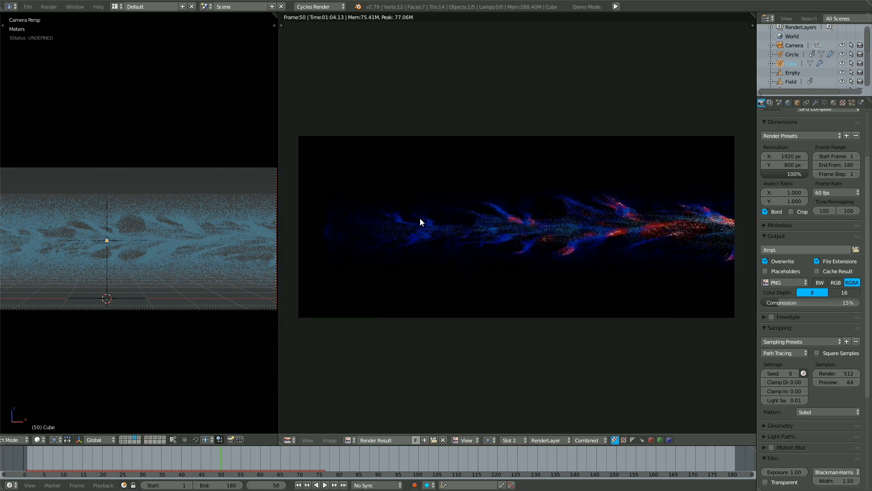
pyautogui.hotkey('shift', 'F3')
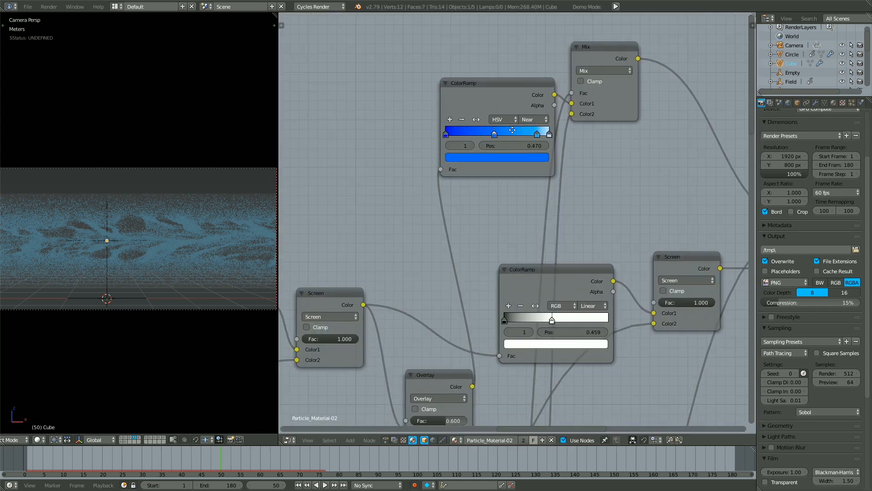
pyautogui.press('Home')
pyautogui.moveTo(423, 266); pyautogui.dragTo(472, 161, button='middle')
pyautogui.click(468, 182)
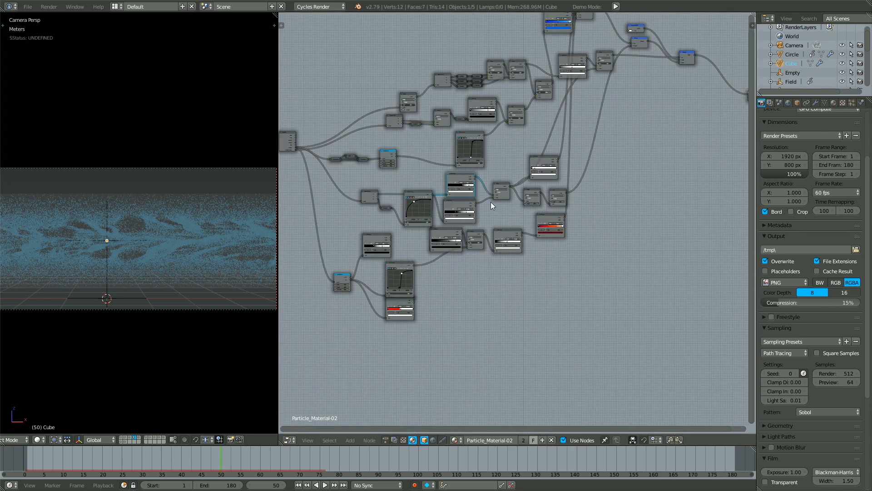
pyautogui.moveTo(345, 323); pyautogui.dragTo(606, 177)
pyautogui.press('g')
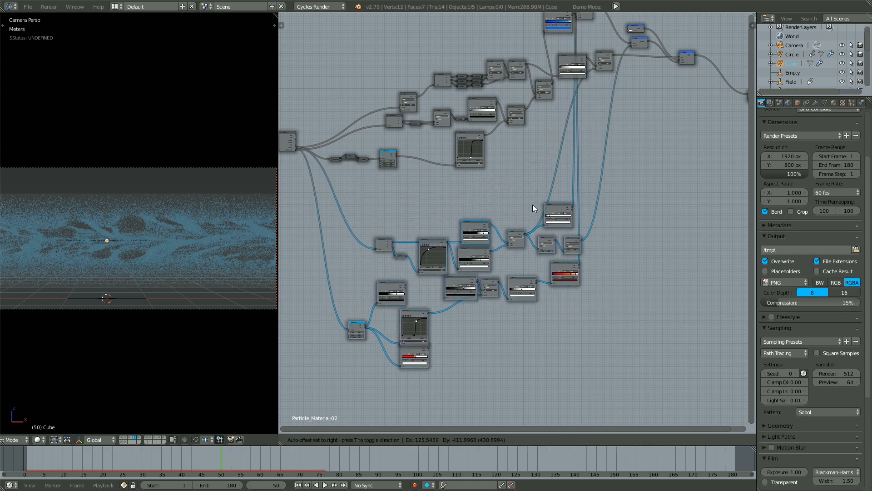
pyautogui.click(535, 215)
# Select all nodes of the upper blue noise branch up to the emission nodes, rotate the group slightly clockwise and reposition it
pyautogui.moveTo(492, 168); pyautogui.dragTo(498, 251, button='middle')
pyautogui.click(520, 154)
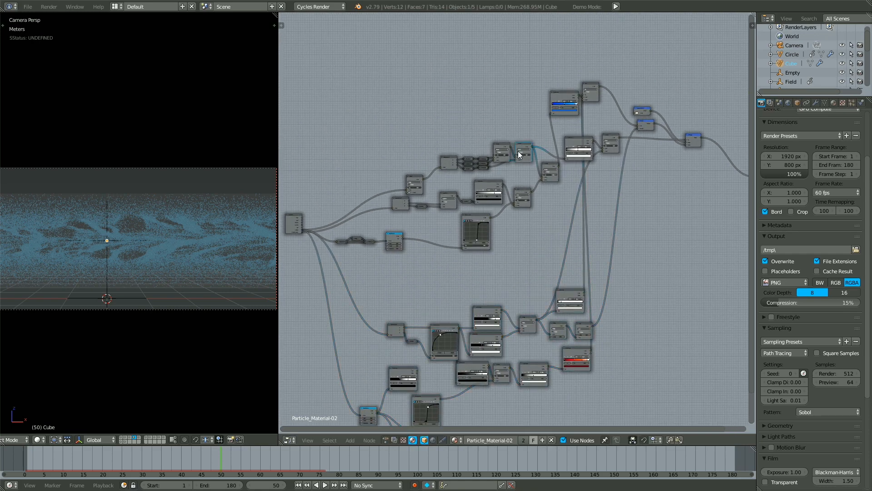
pyautogui.moveTo(367, 83); pyautogui.dragTo(651, 230)
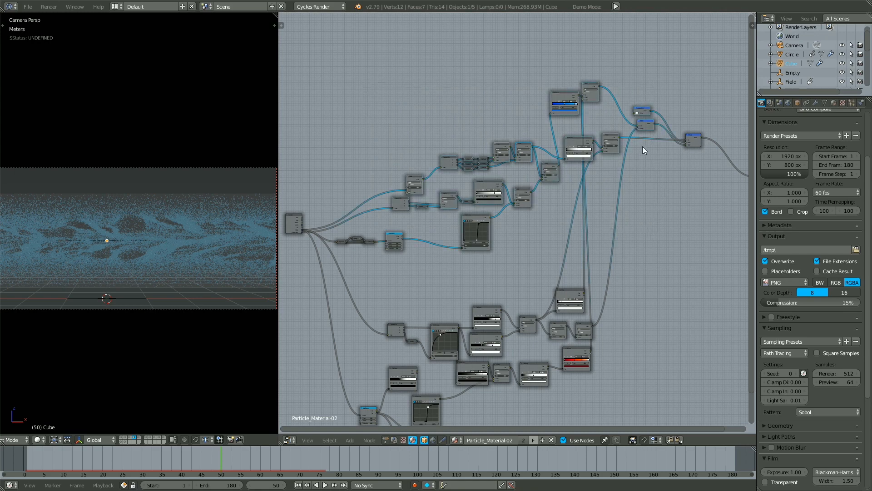
pyautogui.press('b')
pyautogui.moveTo(326, 226); pyautogui.dragTo(394, 253)
pyautogui.press('r')
pyautogui.click(435, 88)
pyautogui.press('g')
pyautogui.click(443, 73)
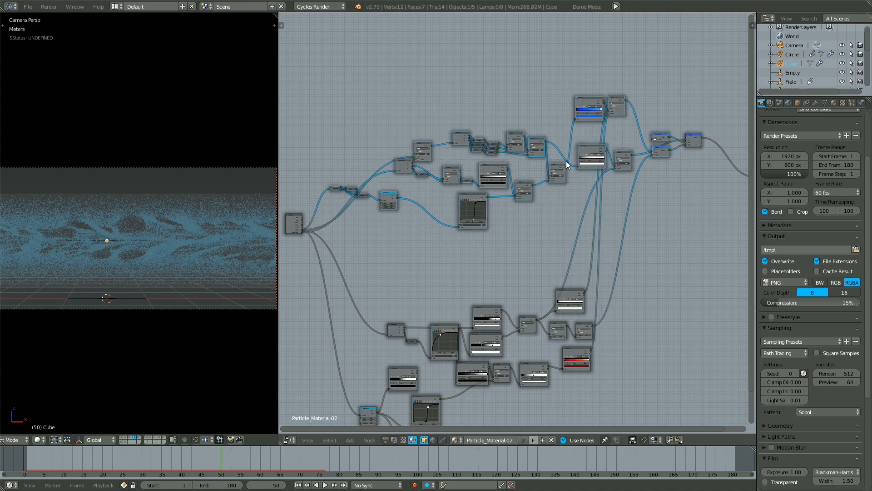
# Space out the Mix Shader from the emission nodes and shift the Material Output node slightly up
pyautogui.click(698, 146)
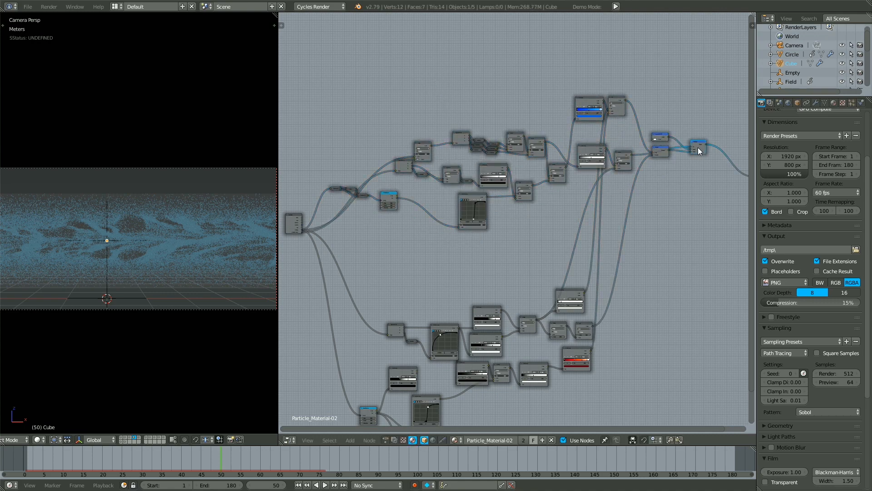
pyautogui.press('g')
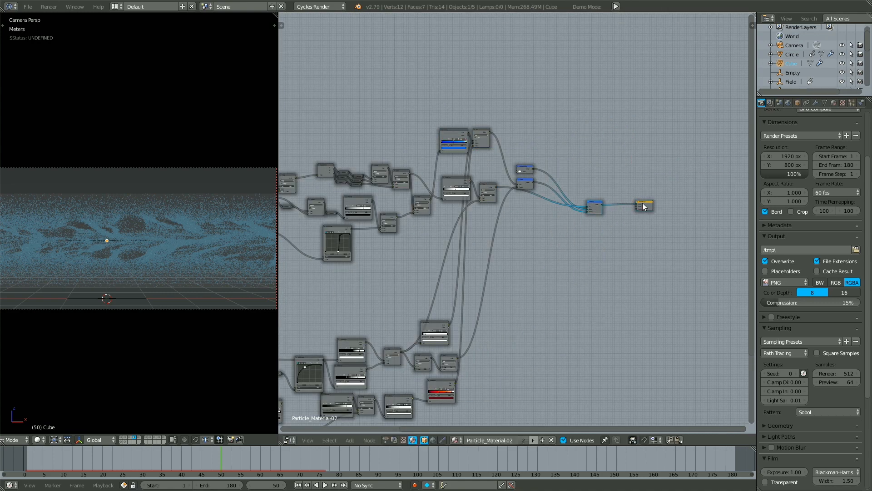
pyautogui.click(631, 198)
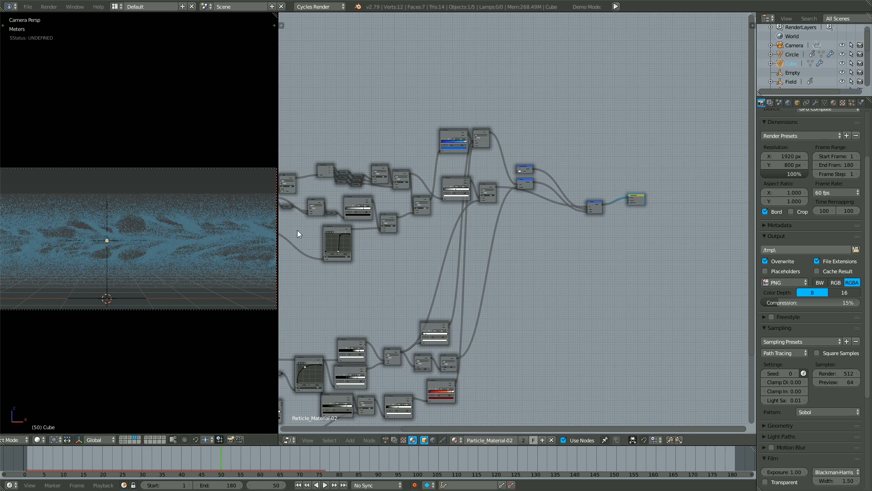
# Examine the Cube's particle system settings and the rearranged node tree, from the noise branch through to the shader nodes
pyautogui.click(852, 103)
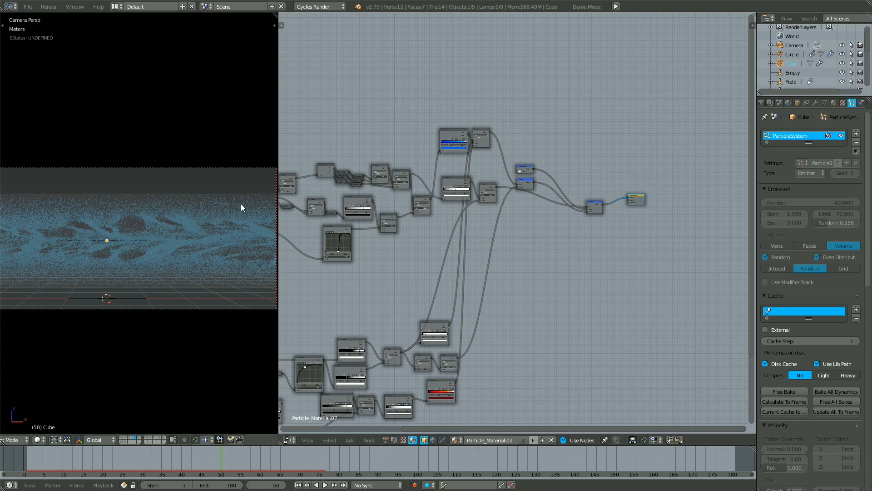
pyautogui.moveTo(326, 212); pyautogui.dragTo(414, 159, button='middle')
pyautogui.rightClick(423, 172)
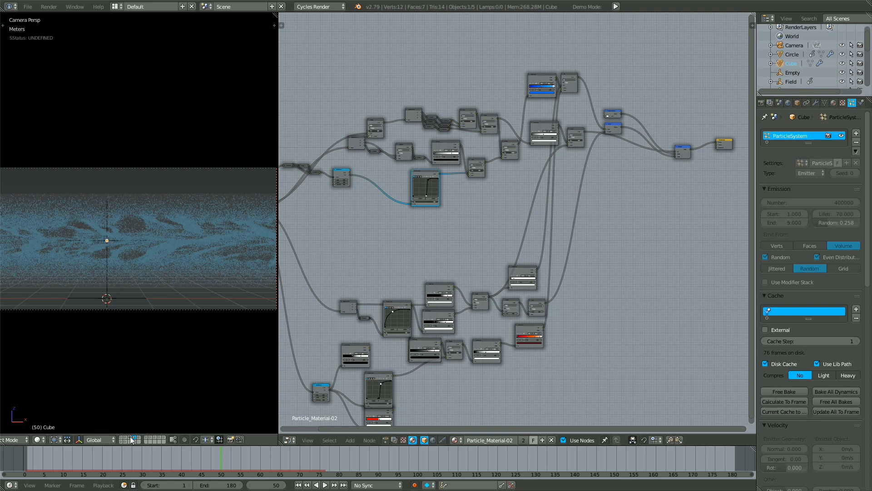
pyautogui.moveTo(403, 225); pyautogui.dragTo(402, 275, button='middle')
pyautogui.press('ctrl')
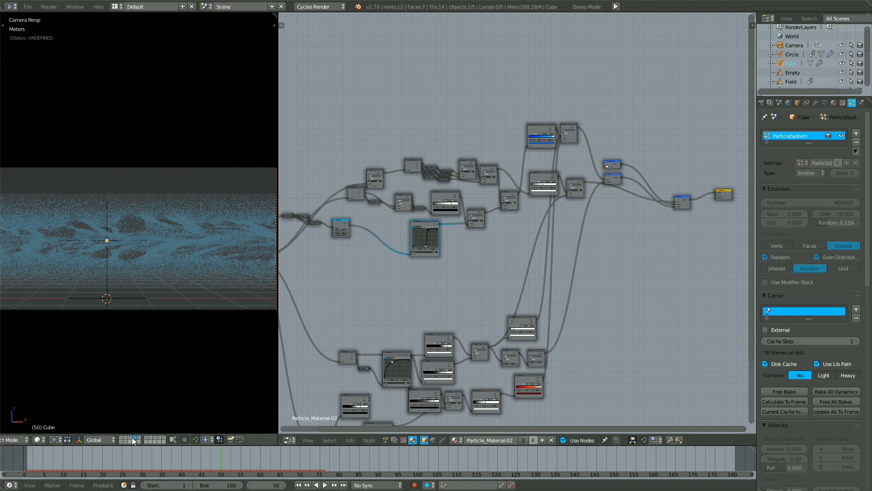
pyautogui.moveTo(447, 198); pyautogui.dragTo(490, 146, button='middle')
pyautogui.scroll(-1, 491, 182)
pyautogui.moveTo(460, 193); pyautogui.dragTo(405, 240, button='middle')
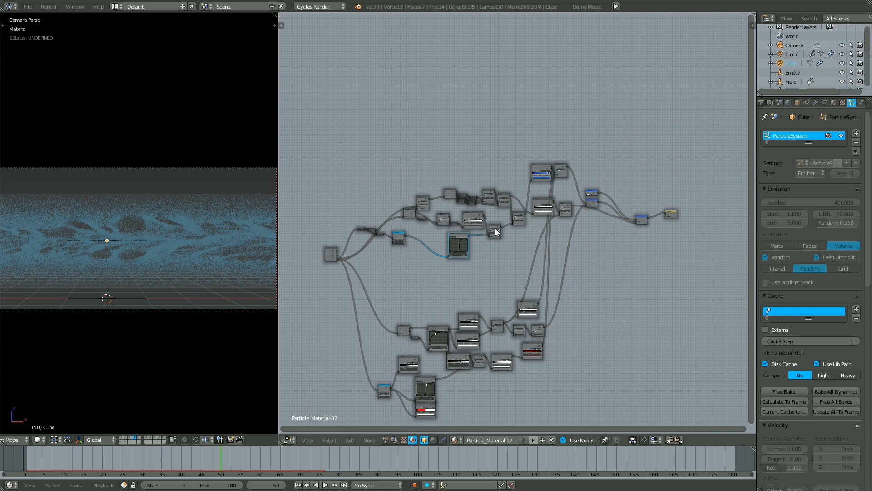
pyautogui.scroll(2, 593, 198)
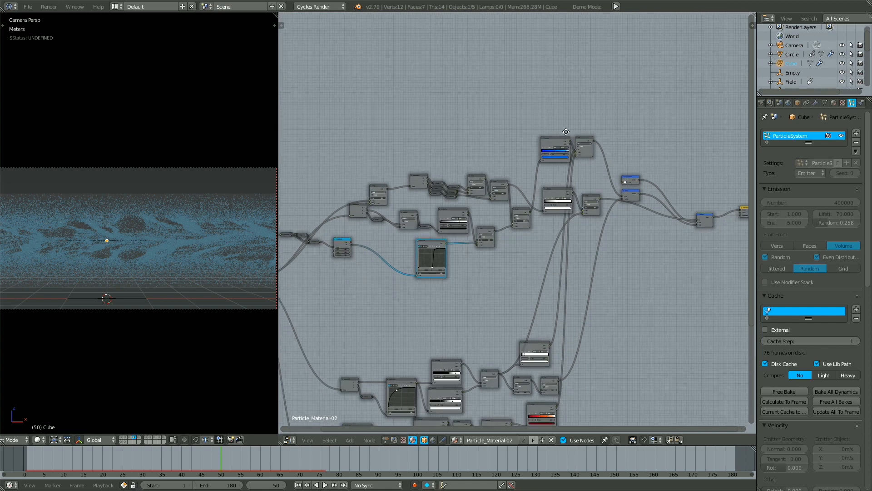
pyautogui.scroll(2, 575, 165)
pyautogui.moveTo(521, 183); pyautogui.dragTo(598, 94, button='middle')
pyautogui.moveTo(631, 123); pyautogui.dragTo(576, 113, button='middle')
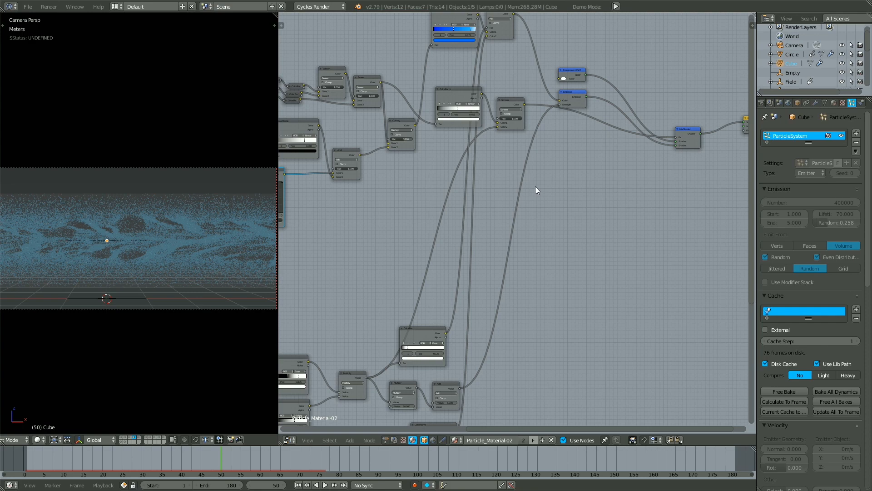
# Look back and forth between the frame 50 render in Slot 2 and the Particle_Material-02 node tree
pyautogui.press('F11')
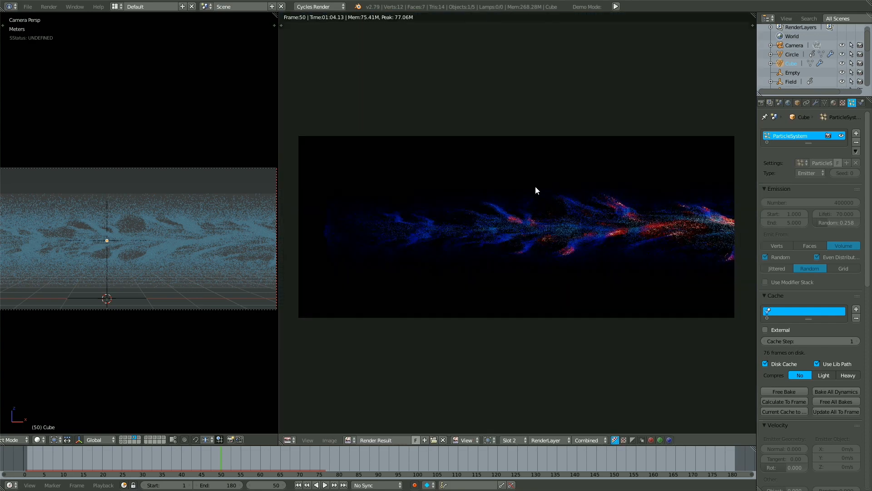
pyautogui.press('F11')
pyautogui.press('F11')
pyautogui.press('F11')
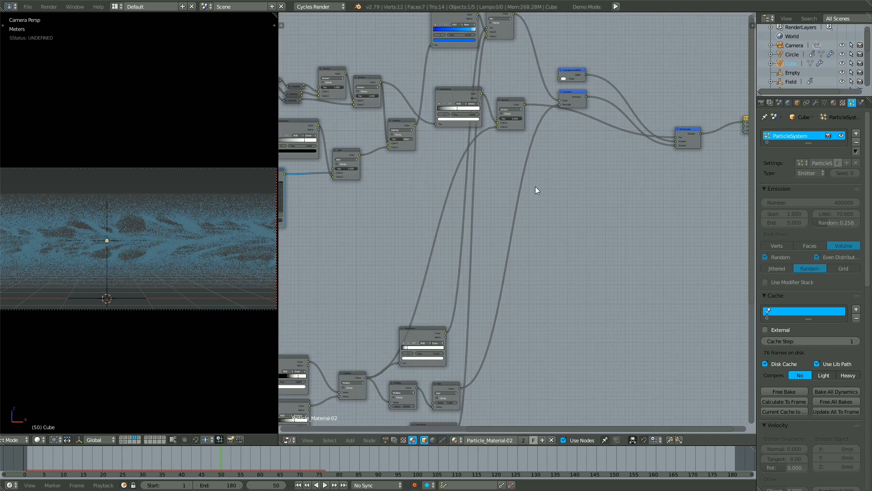
# Show the Icosphere and Cube particle layers together in the viewport and try rendering frame 50 in Slot 2
pyautogui.click(129, 437)
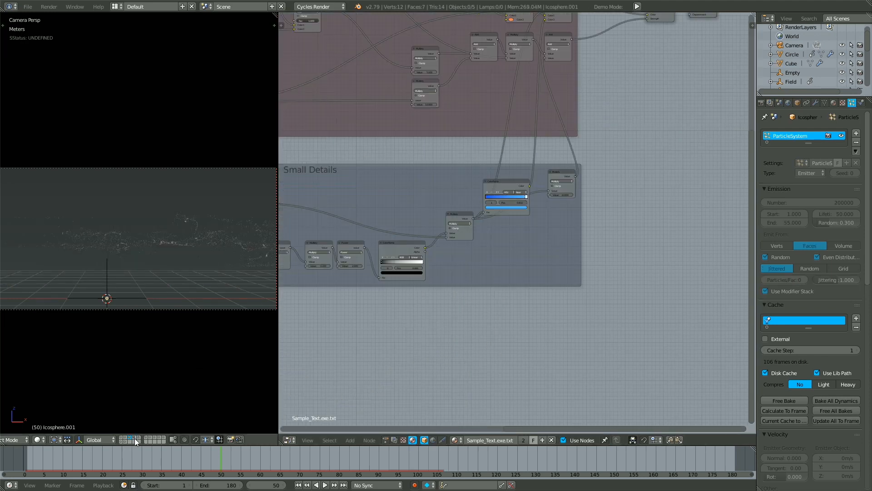
pyautogui.keyDown('shift'); pyautogui.click(134, 438); pyautogui.keyUp('shift')
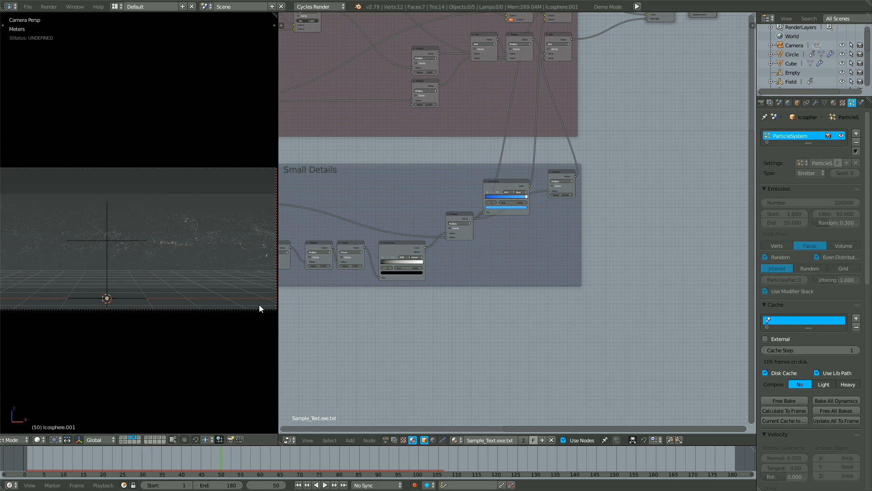
pyautogui.press('F12')
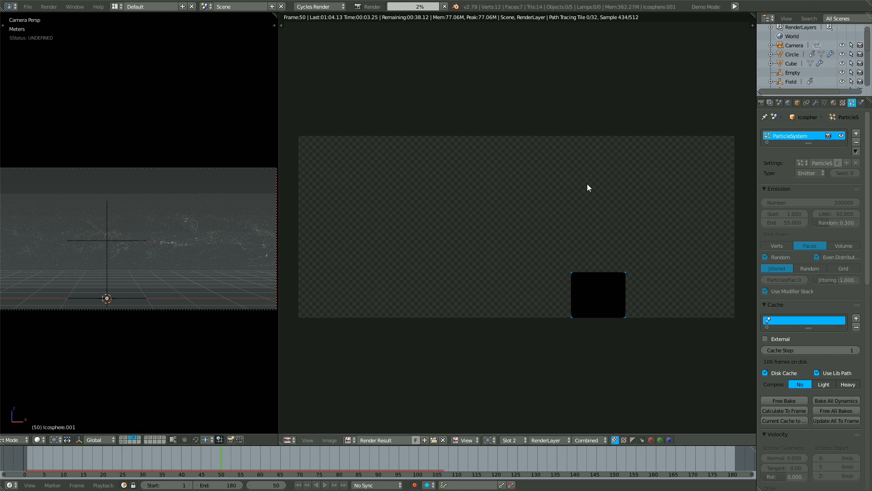
pyautogui.hotkey('shift', 'space')
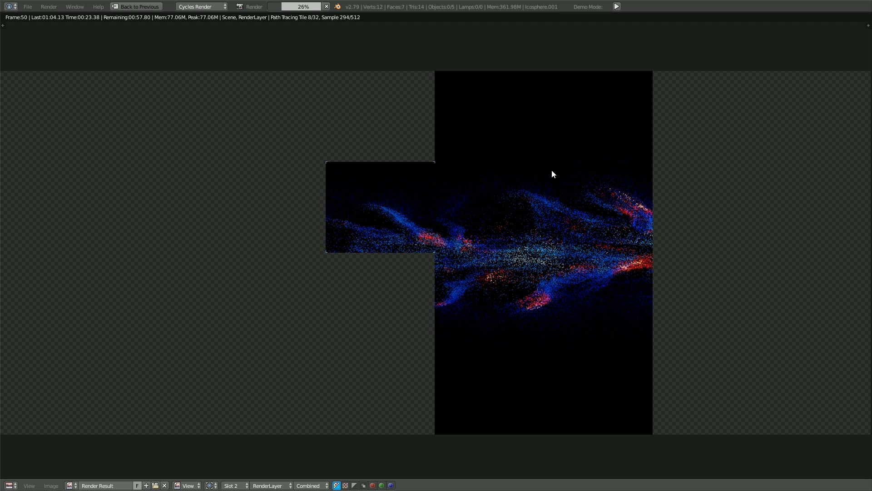
pyautogui.press('F11')
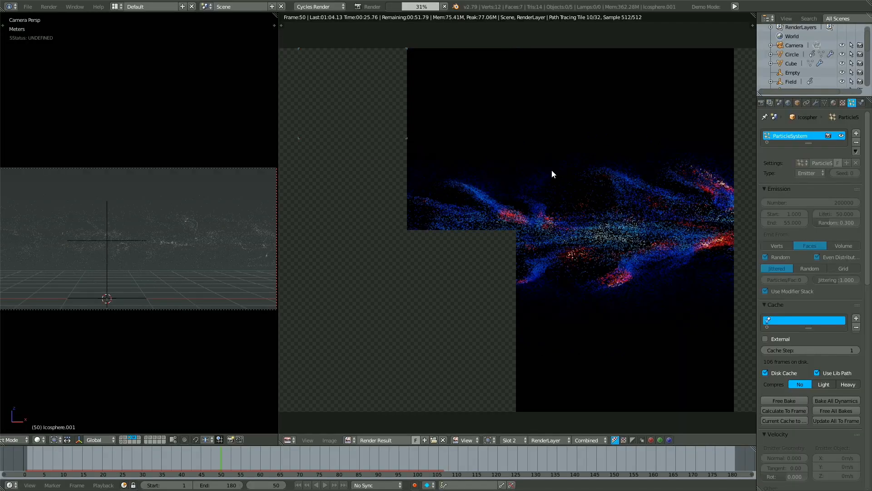
pyautogui.scroll(-2, 515, 196)
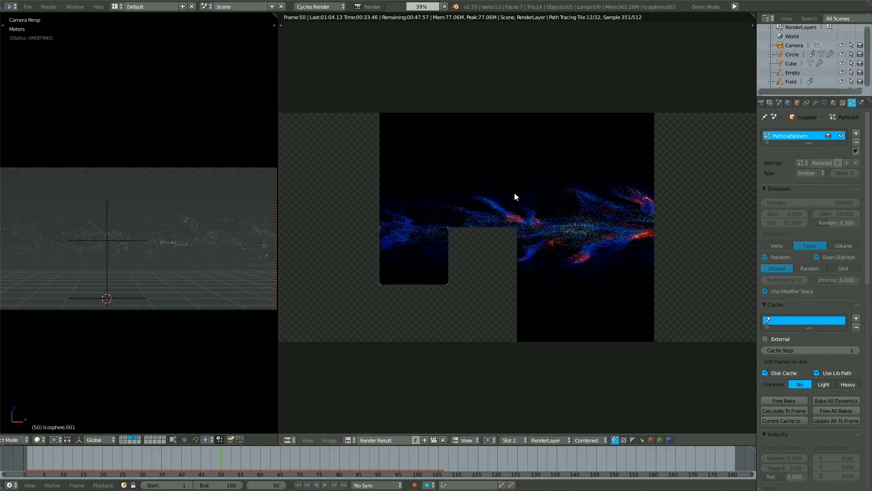
pyautogui.press('Escape')
# Select render Slot 1 and try rendering frame 50 with only the Icosphere particle layer shown in the viewport
pyautogui.click(513, 437)
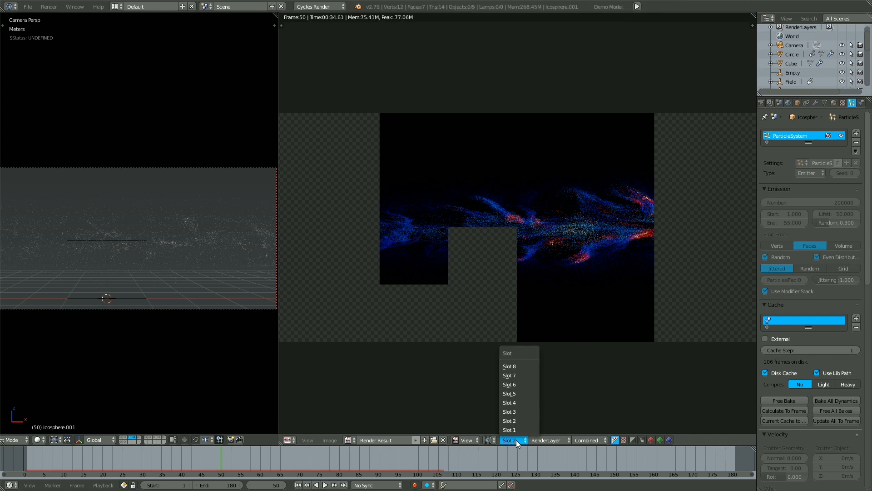
pyautogui.click(511, 427)
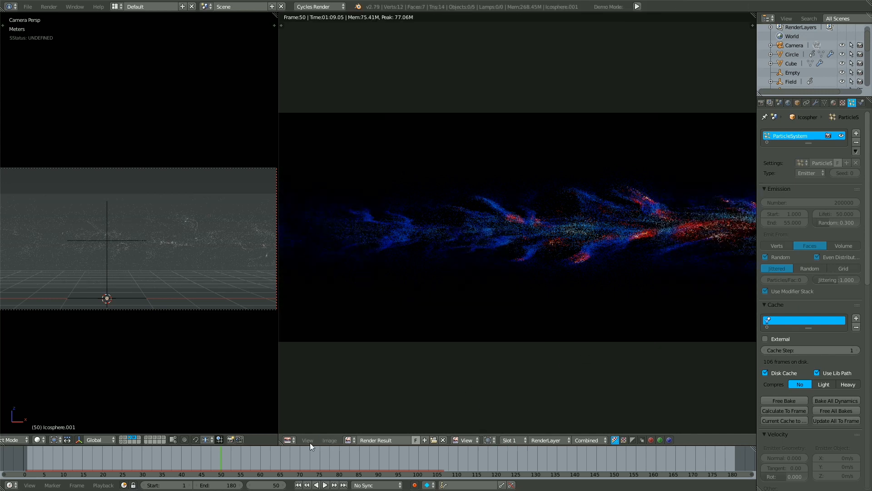
pyautogui.click(129, 437)
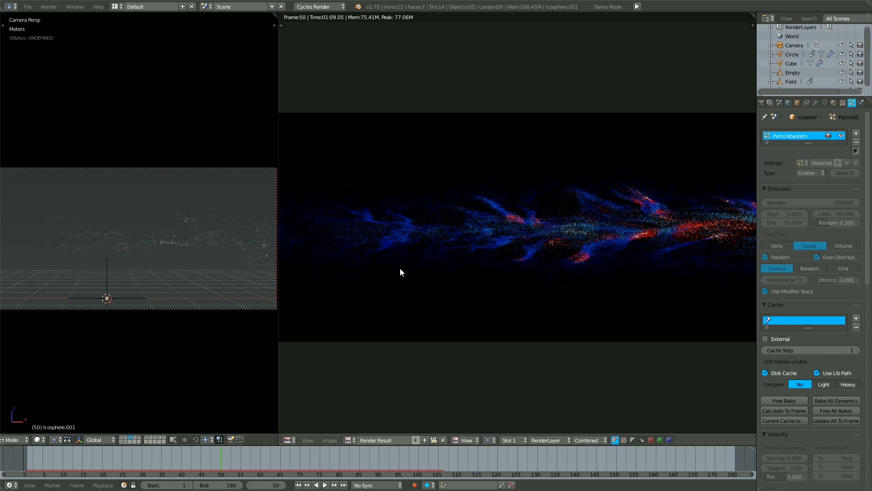
pyautogui.press('F12')
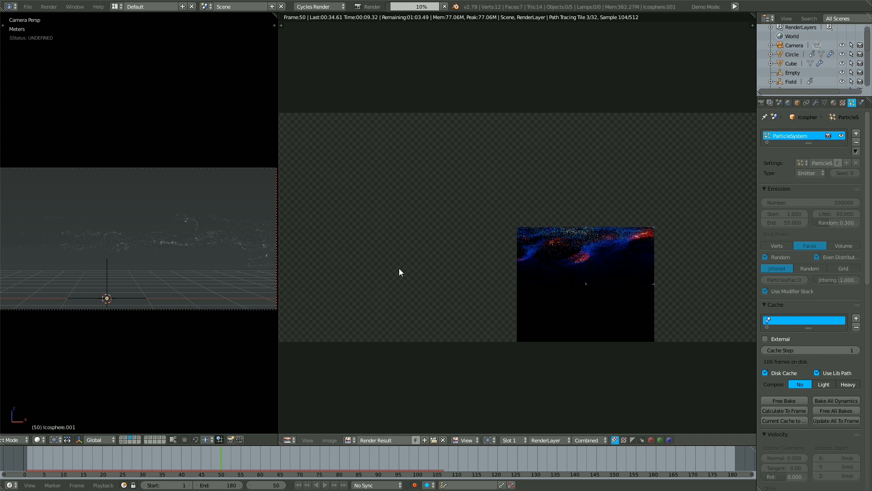
pyautogui.press('Escape')
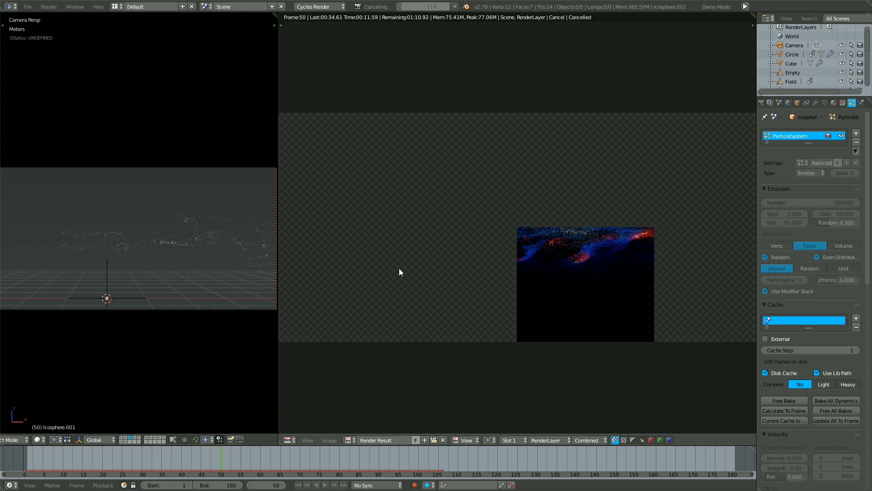
pyautogui.press('Escape')
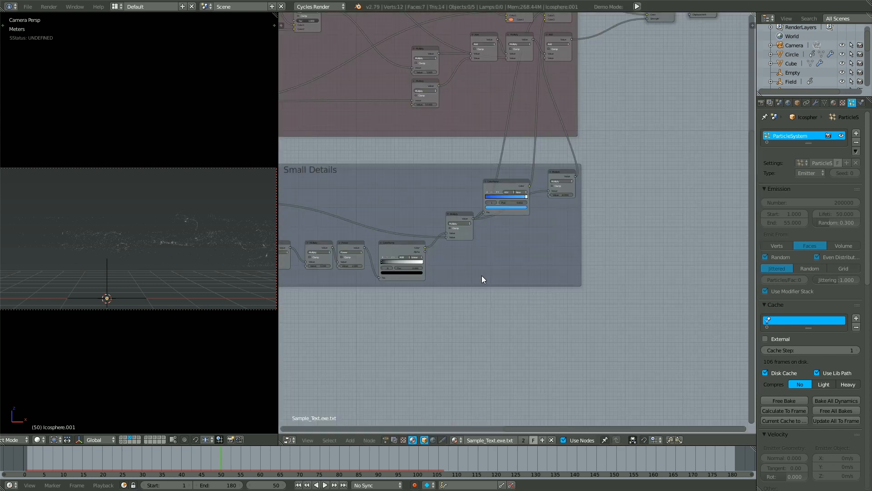
# Preview the Icosphere particle layer with rendered viewport shading and return to the previous shading
pyautogui.click(132, 437)
pyautogui.click(130, 440)
pyautogui.hotkey('shift', 'z')
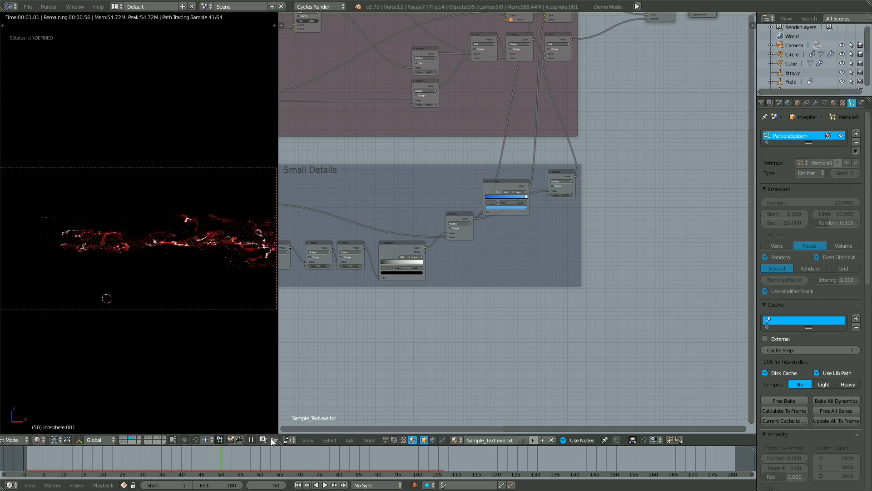
pyautogui.hotkey('shift', 'z')
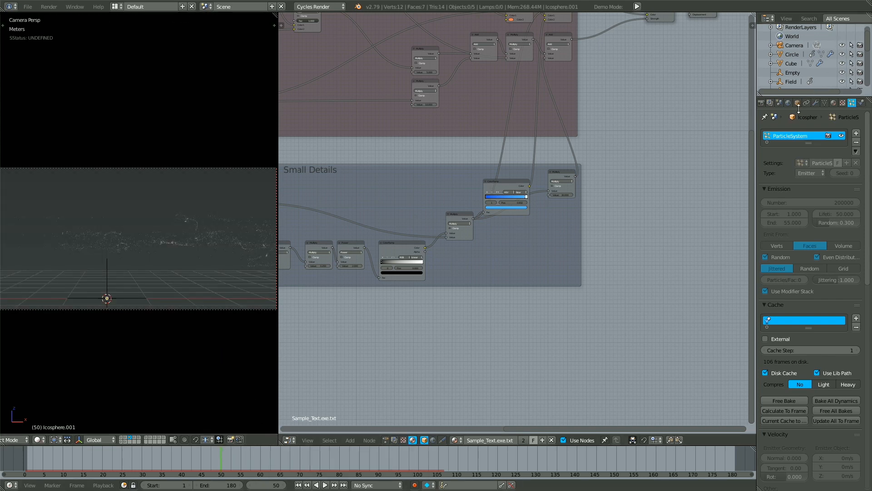
# Make layers 3 and 4 visible together in the render layer's Scene layers, so both particle systems are rendered
pyautogui.click(770, 103)
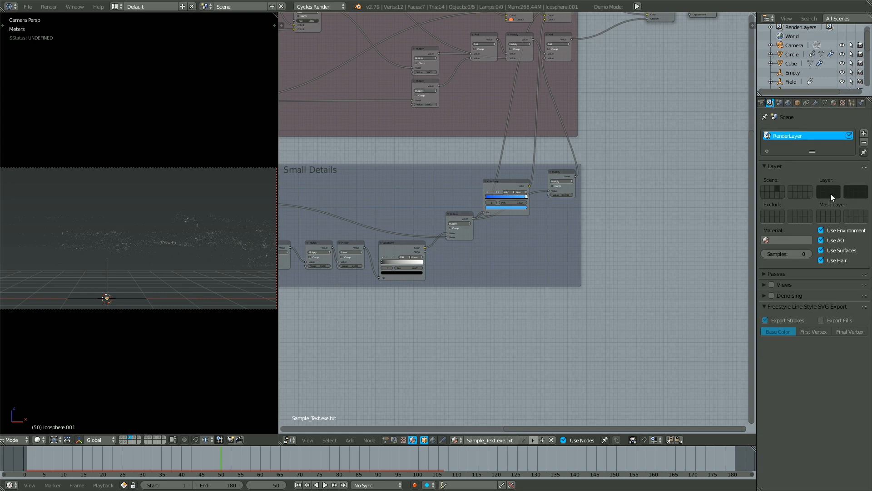
pyautogui.click(773, 189)
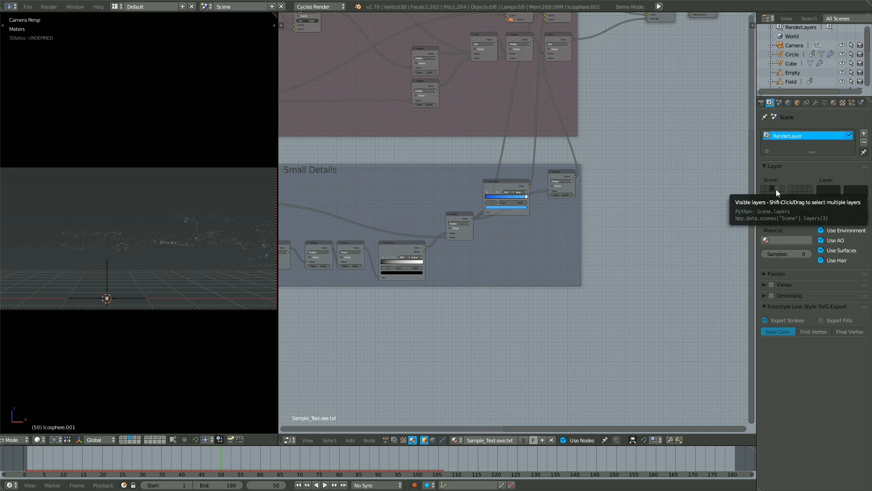
pyautogui.click(776, 190)
pyautogui.click(773, 190)
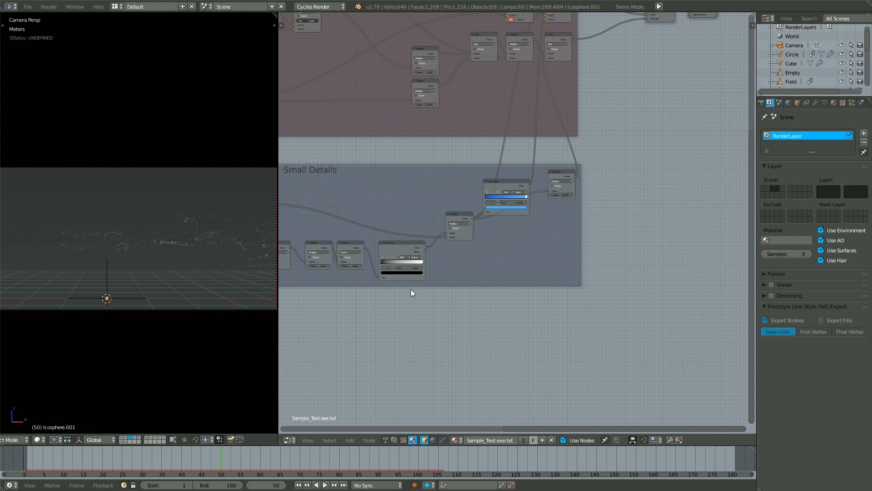
# Render frame 50 with both particle layers in Slot 1 and inspect the render full-screen
pyautogui.press('F12')
pyautogui.hotkey('ctrl', 'Up')
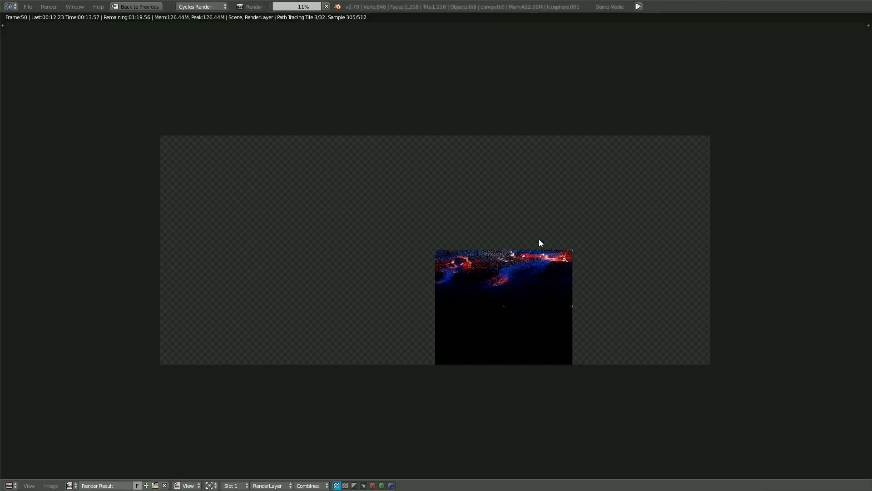
pyautogui.scroll(2, 539, 239)
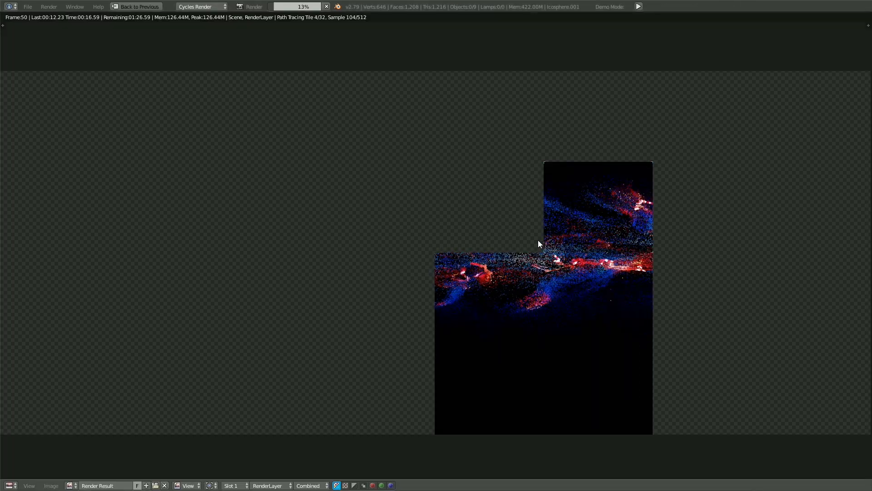